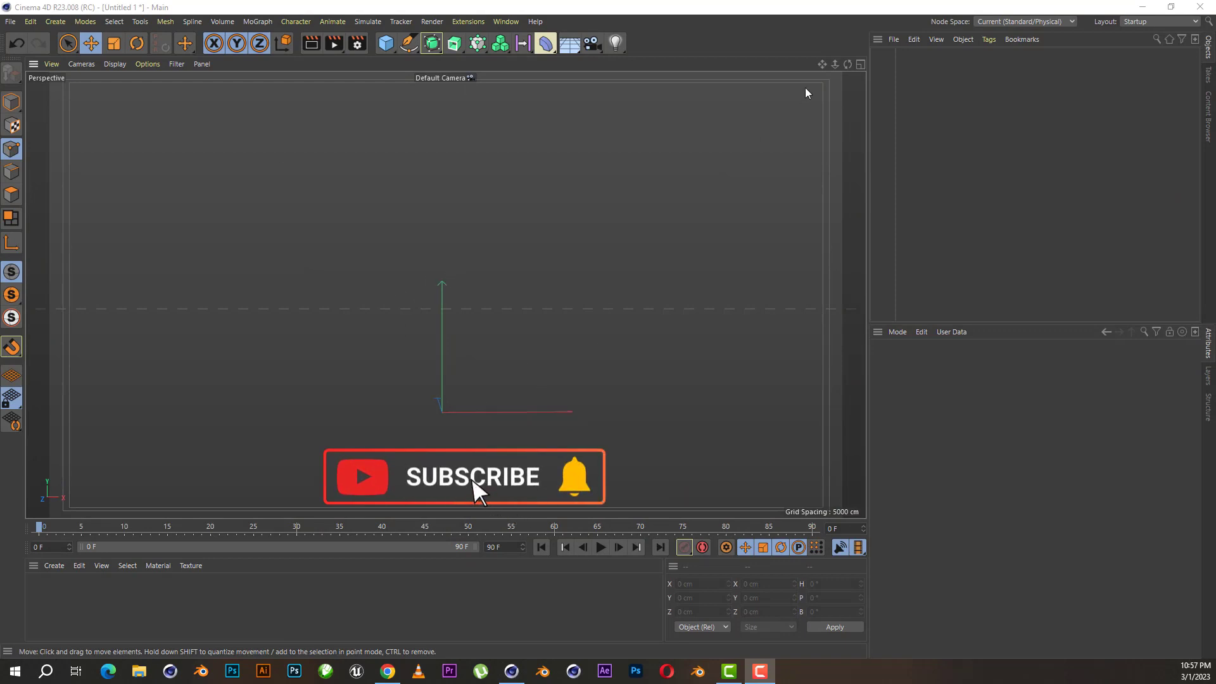
- Switch the workspace from Perspective to a single maximized Front view
left_click_drag(824, 66, 812, 51)
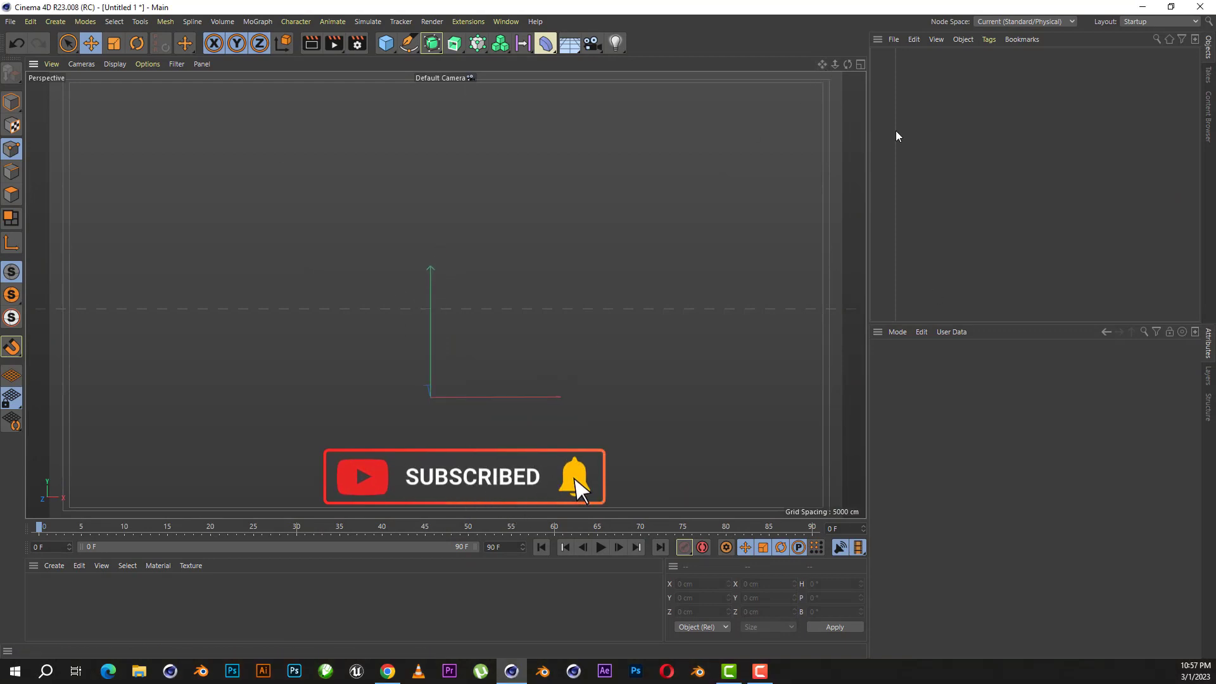
left_click(861, 64)
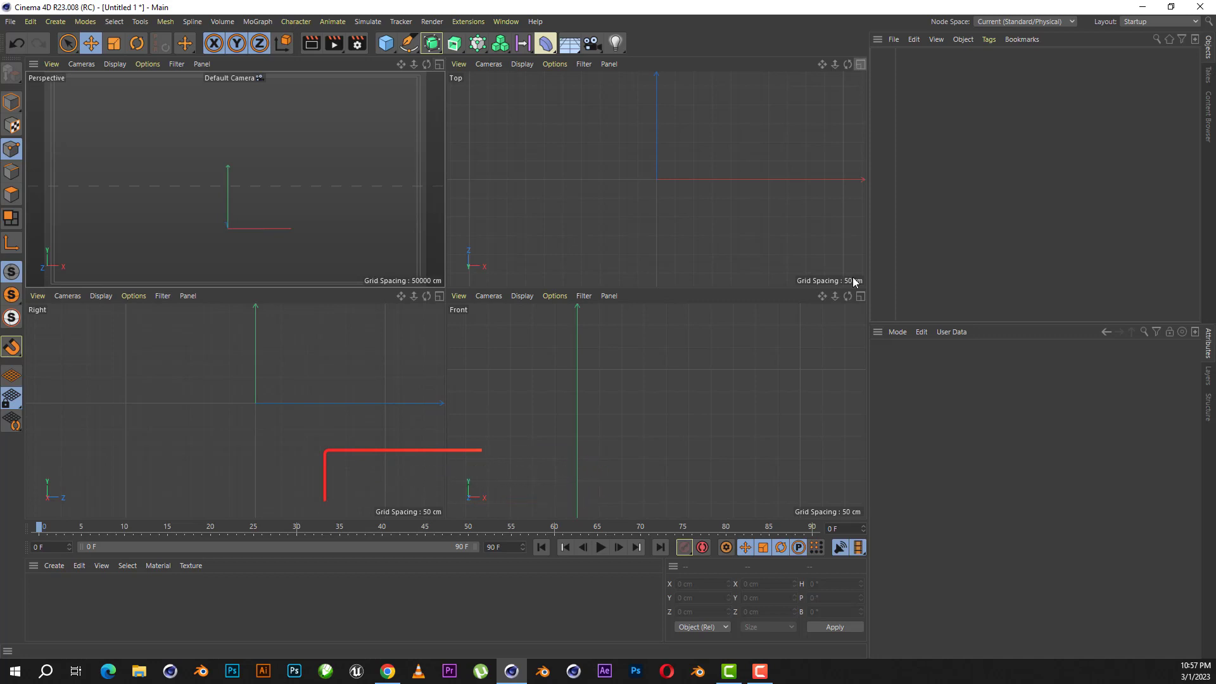
left_click(509, 367)
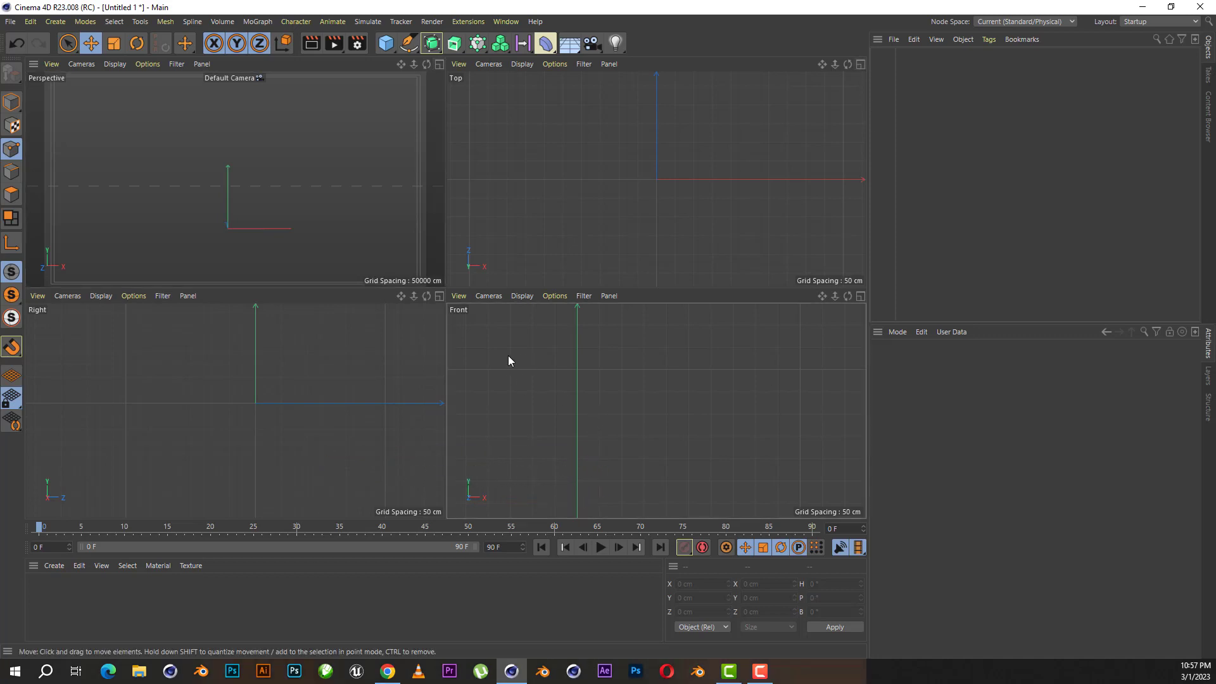
left_click(860, 296)
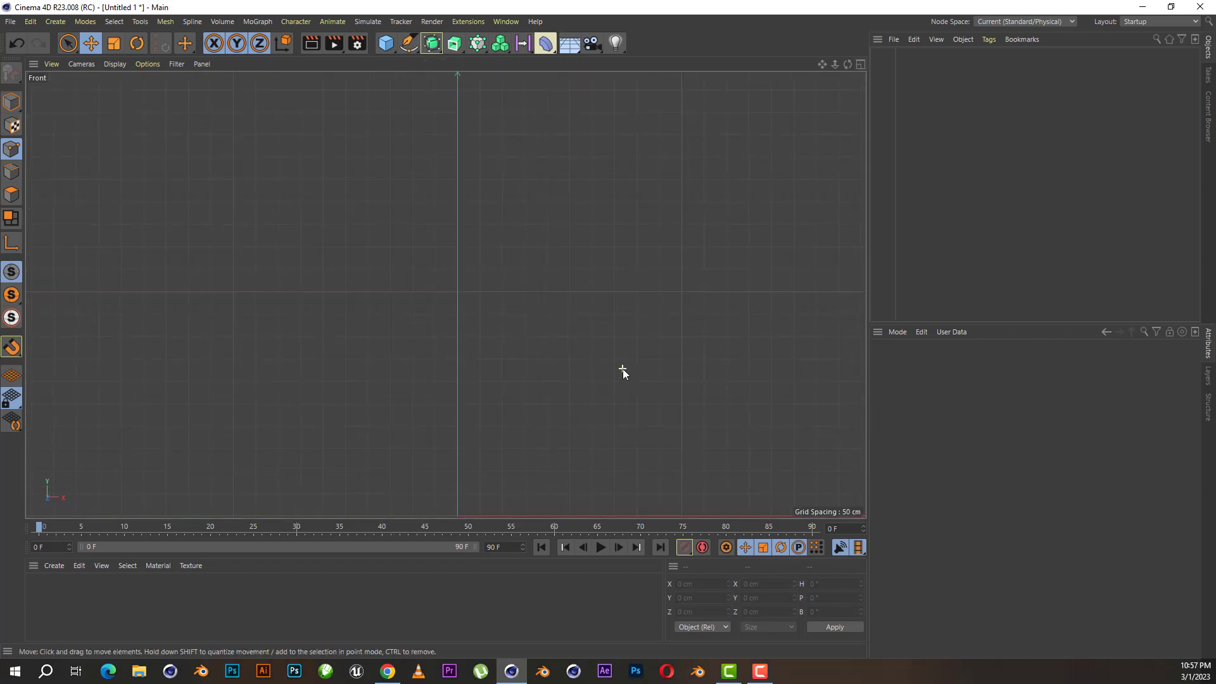
- Zoom and pan the Front view to centre it on the world origin
scroll(514, 373, "up", 3)
middle_click_drag(591, 403, 458, 394, "alt")
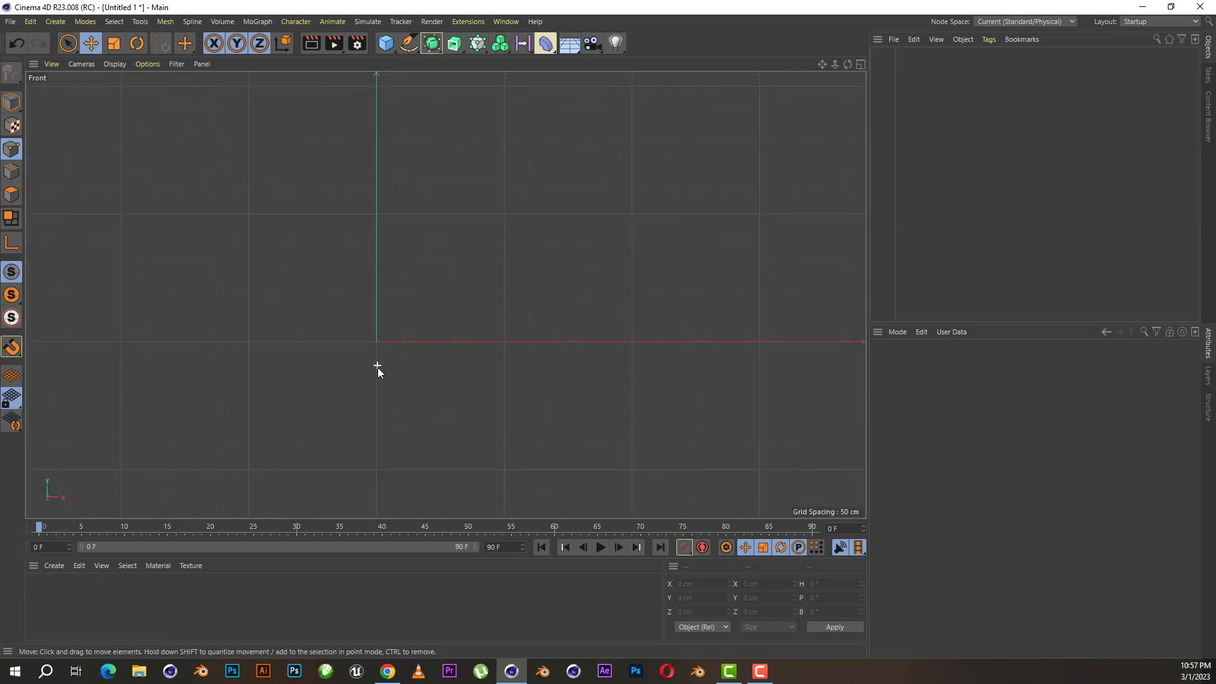
middle_click_drag(378, 369, 402, 359, "alt")
scroll(369, 366, "up", 2)
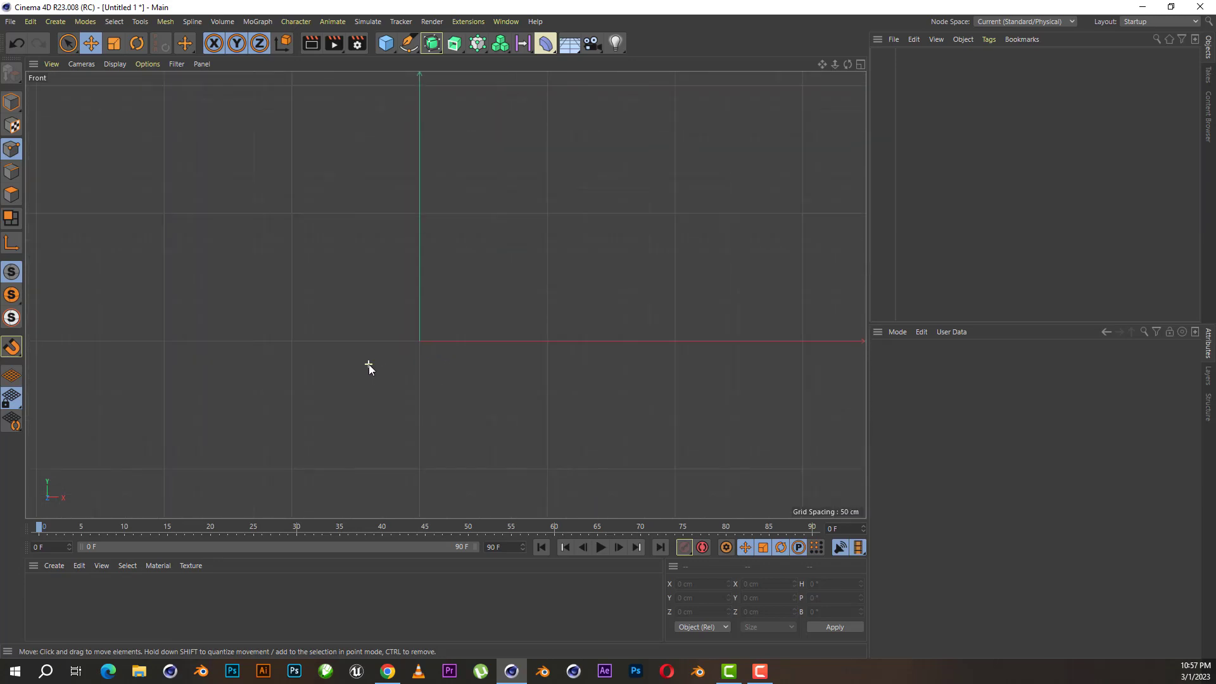
- Load vase.jpg as the Front view's background image in the View Settings Back tab
left_click(896, 333)
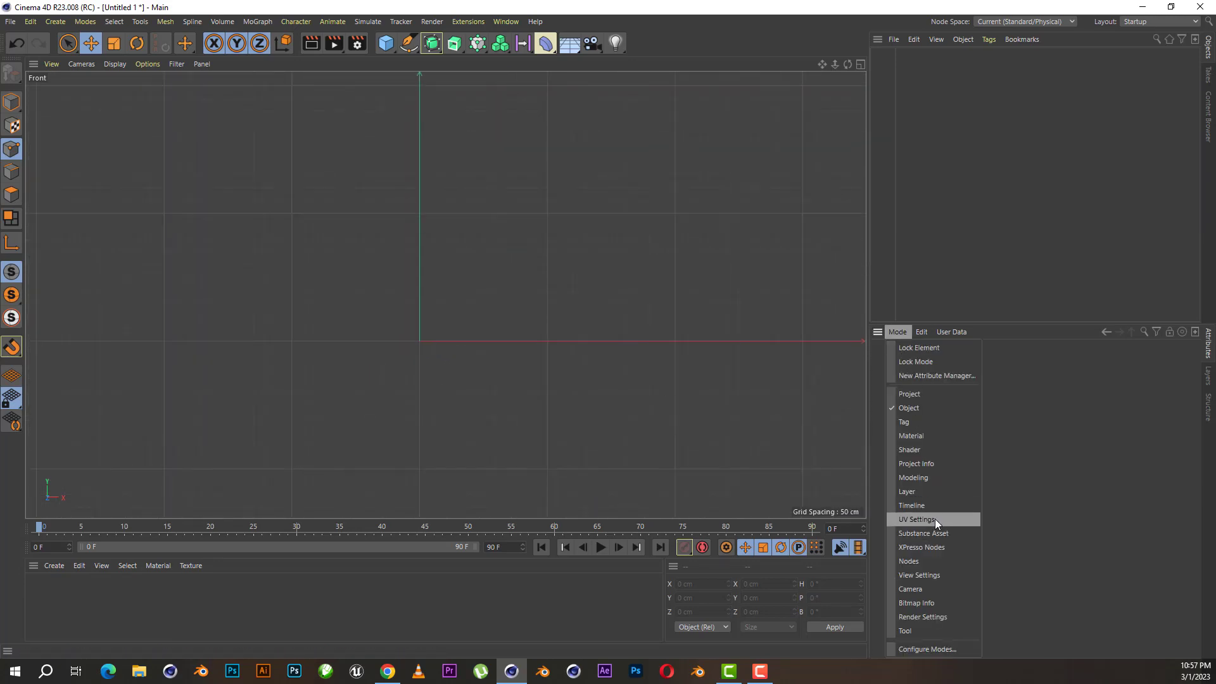
left_click(936, 573)
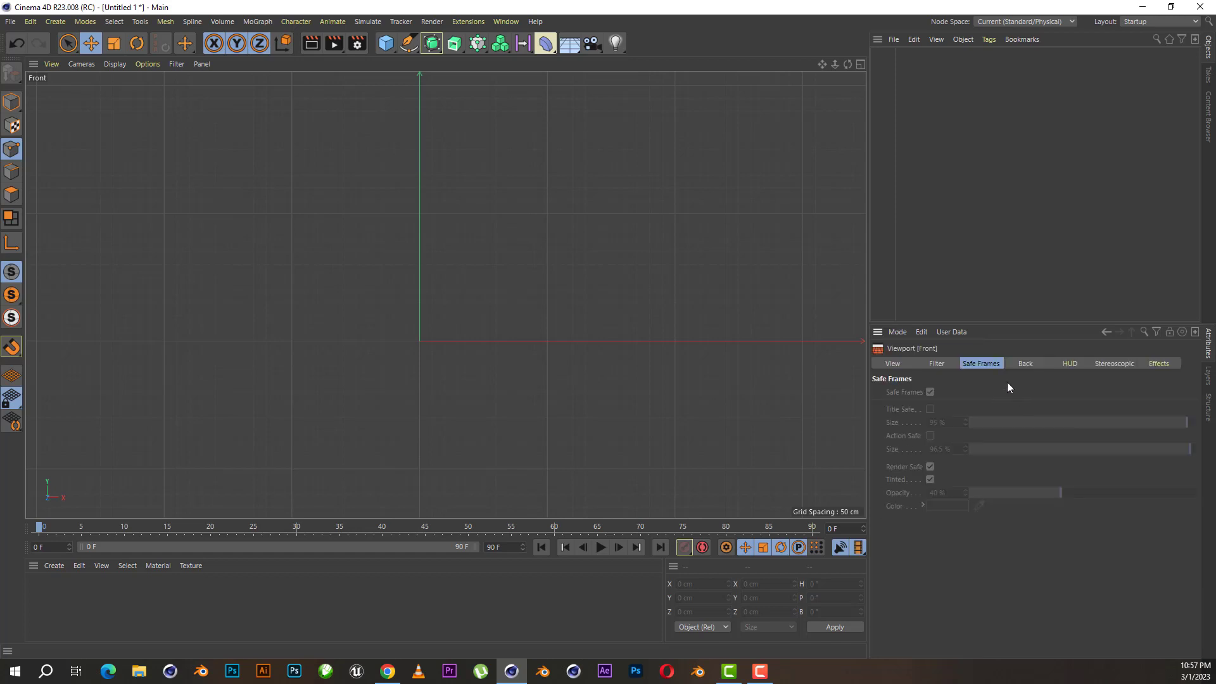
left_click(1029, 364)
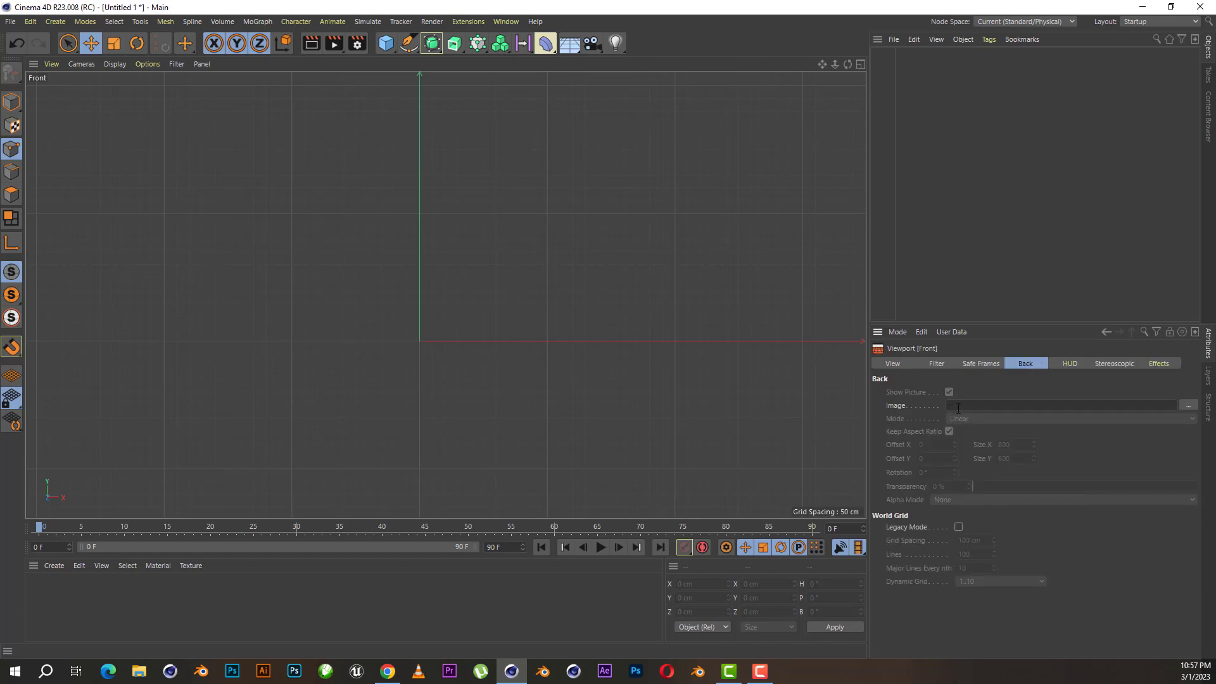
left_click(1189, 405)
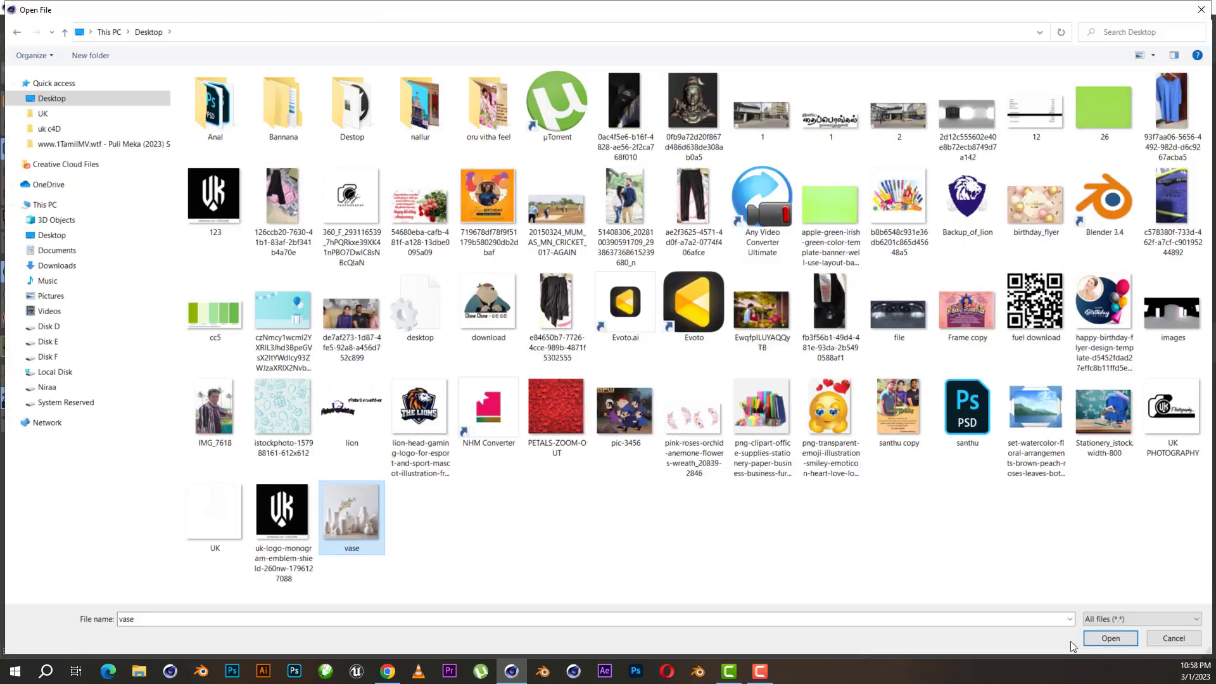
left_click(1104, 637)
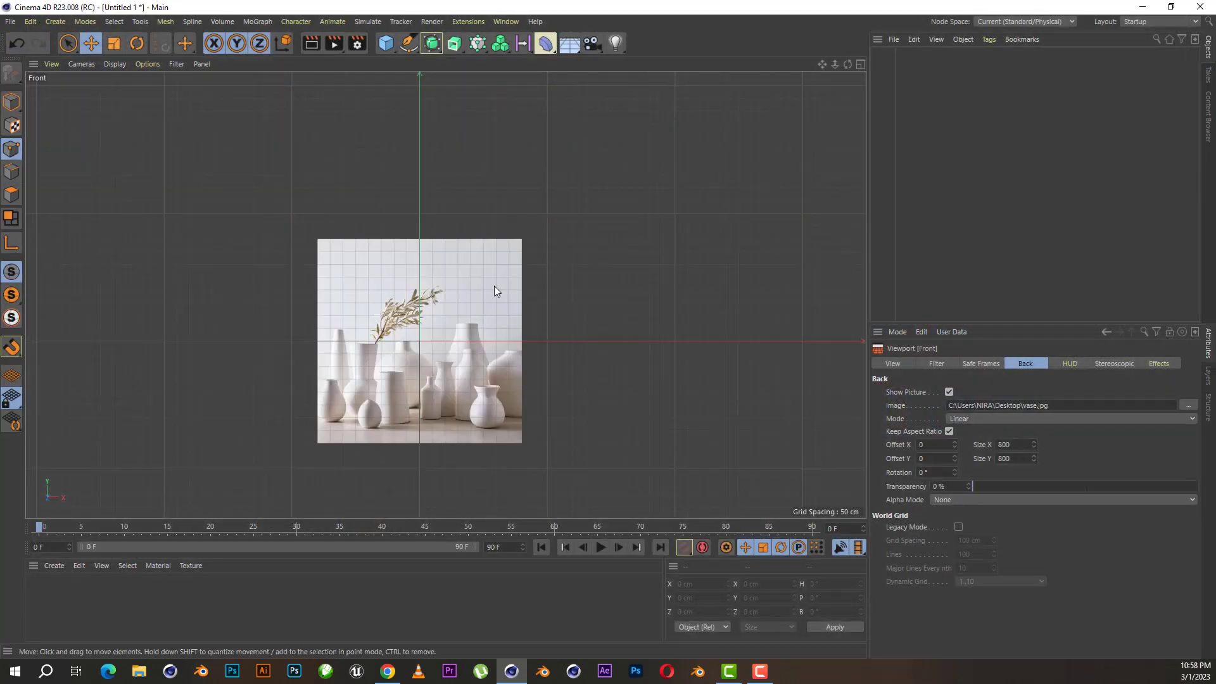
- Offset the background image to -263/341 and set its transparency to 71%
key("g")
mouse_move(954, 445)
left_mouse_down()
mouse_move(886, 445)
mouse_move(955, 405)
mouse_move(960, 444)
left_mouse_up()
scroll(424, 348, "up", 5)
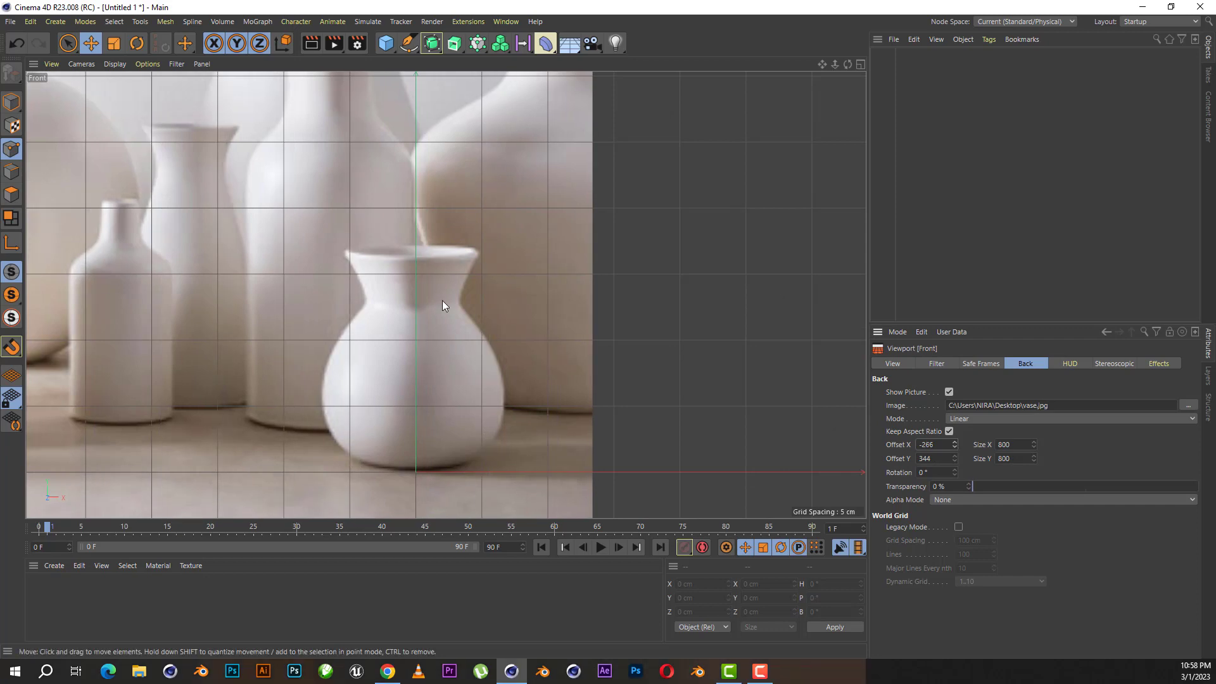
left_click_drag(972, 487, 1134, 487)
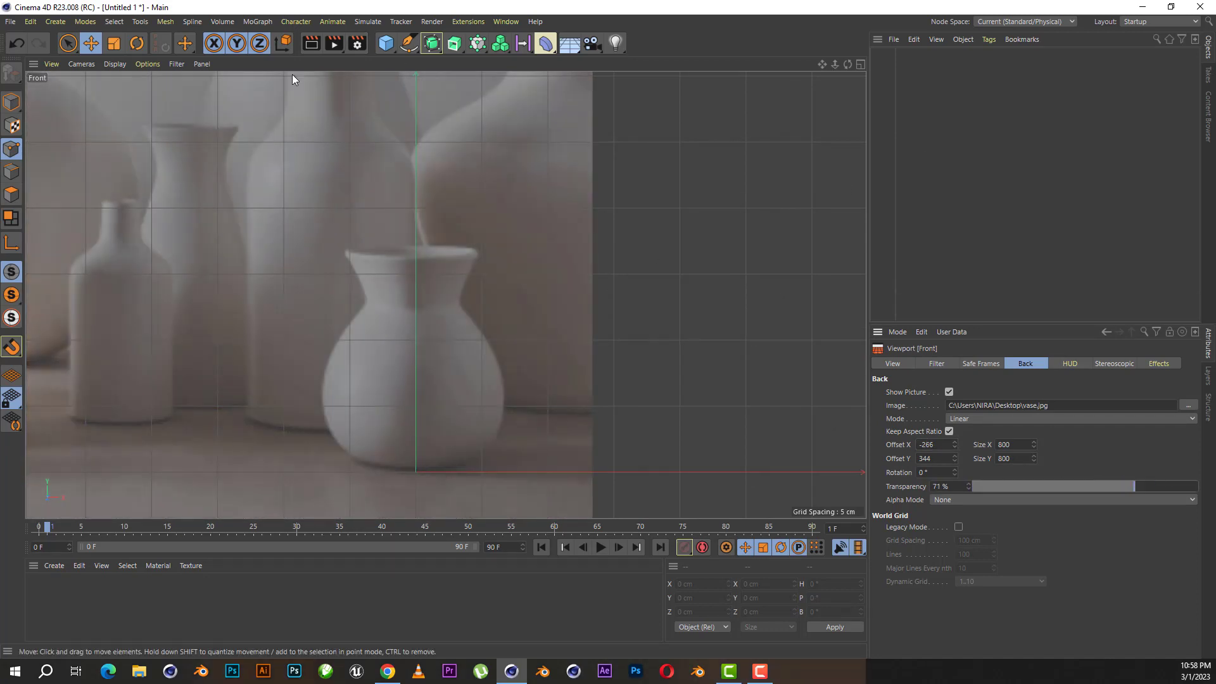
left_click(955, 441)
left_click_drag(956, 444, 955, 456)
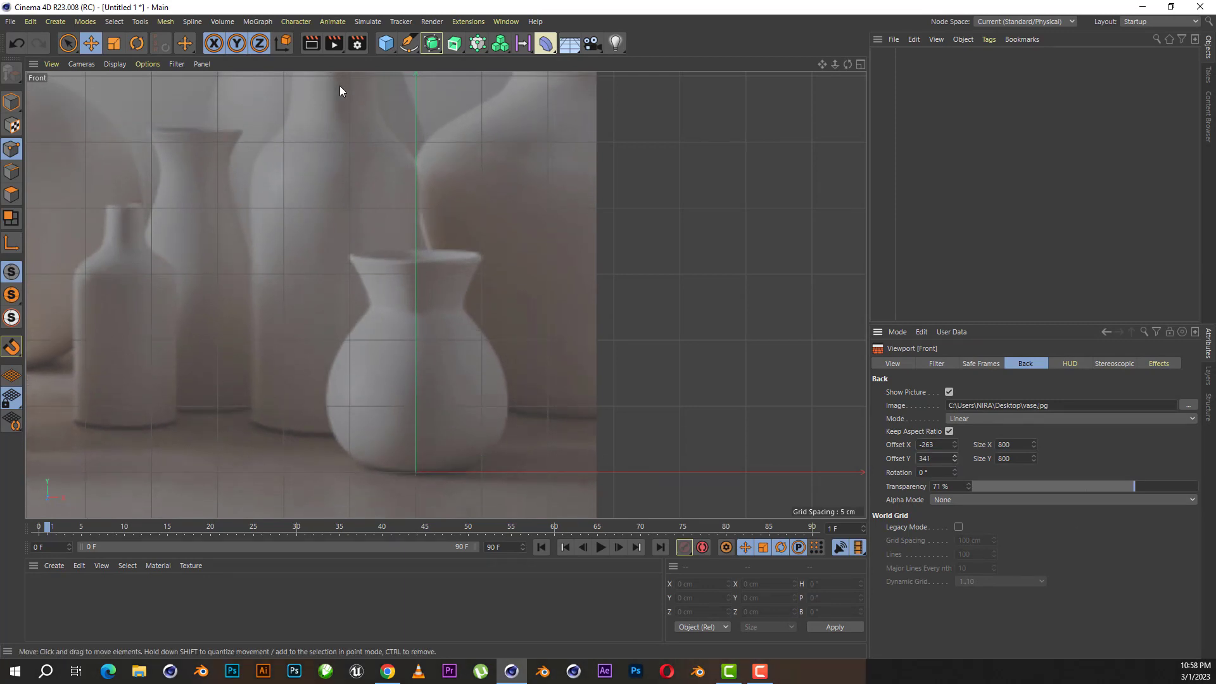
- Start a Bezier spline at the vase's base centre, curving along the lower belly
left_click(408, 43)
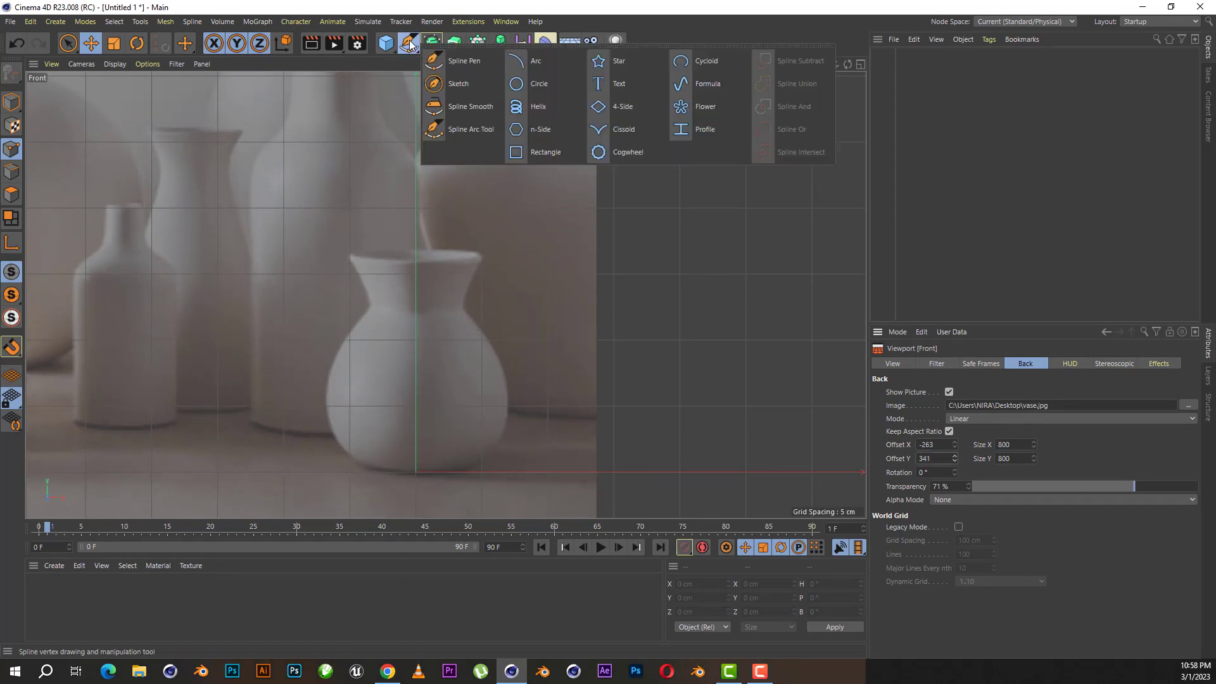
left_click(460, 64)
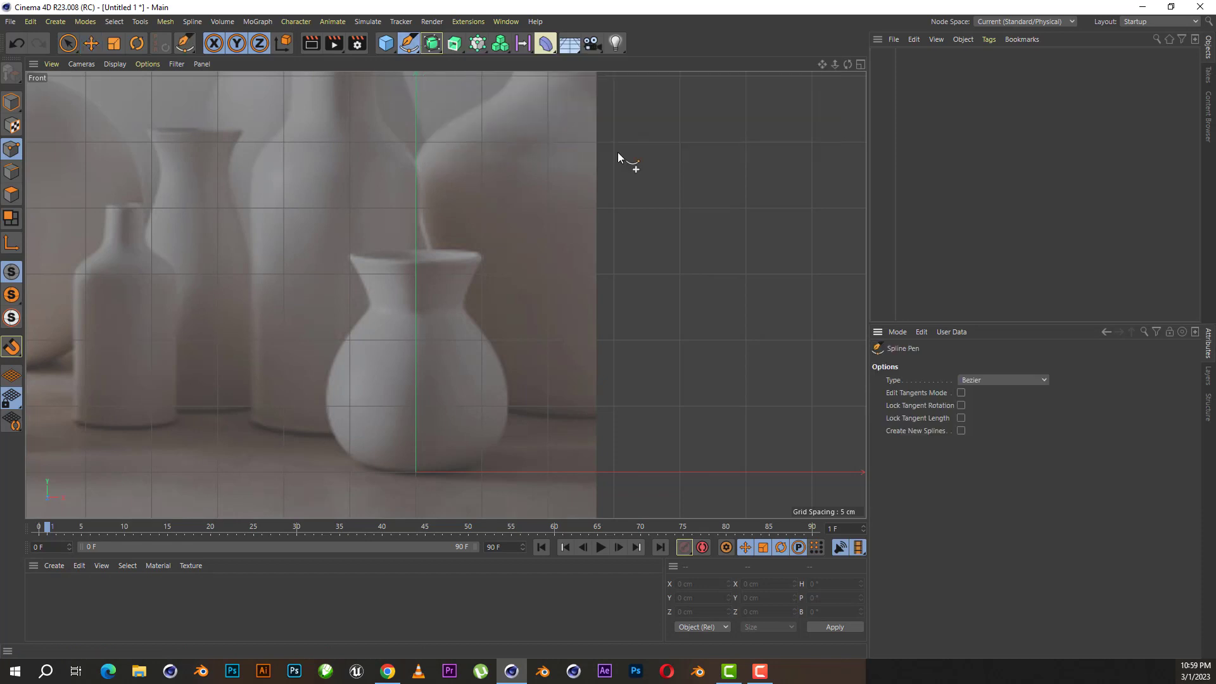
left_click(416, 472)
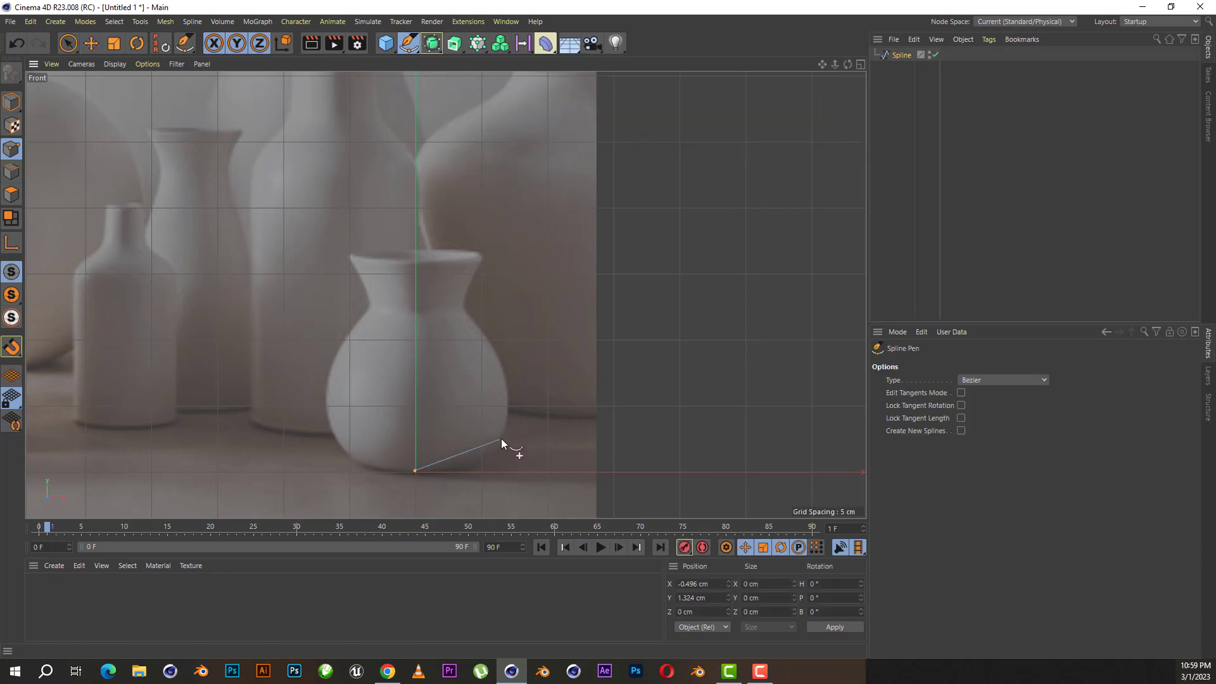
left_click_drag(482, 471, 519, 406)
- Continue the spline up through the narrowing waist and neck to the rim
left_click(467, 313)
left_click_drag(469, 281, 467, 266)
left_click(484, 253)
scroll(483, 256, "up", 2)
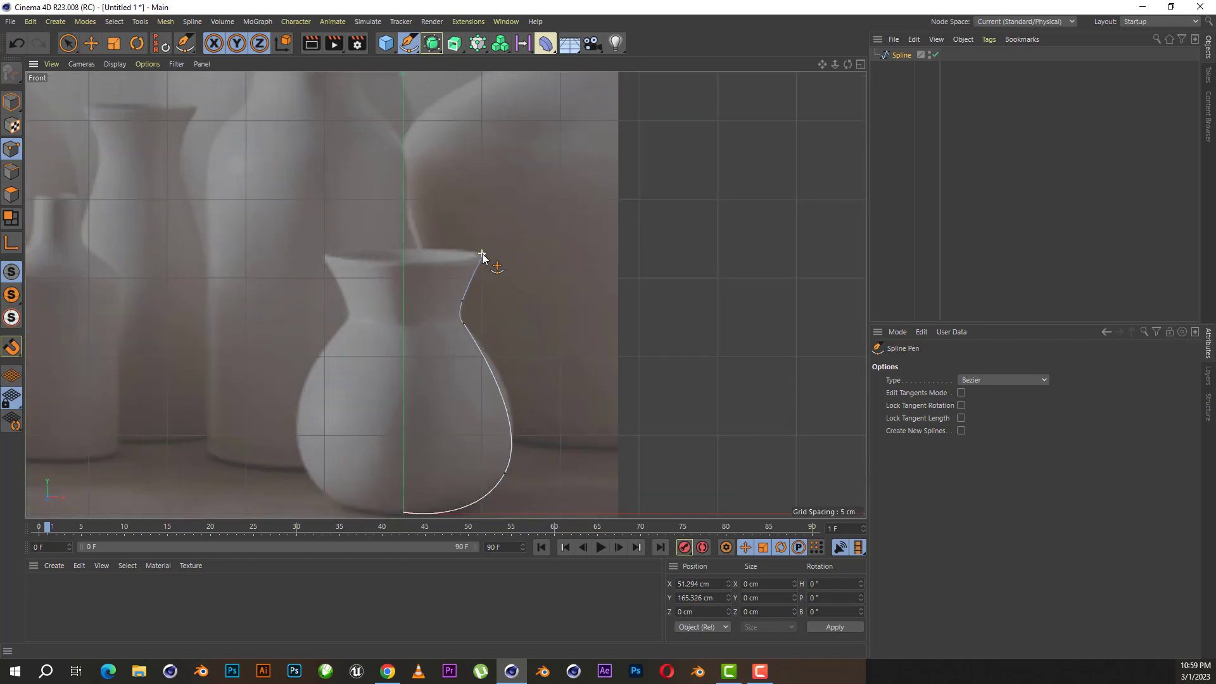
scroll(482, 256, "up", 2)
scroll(482, 256, "up", 2)
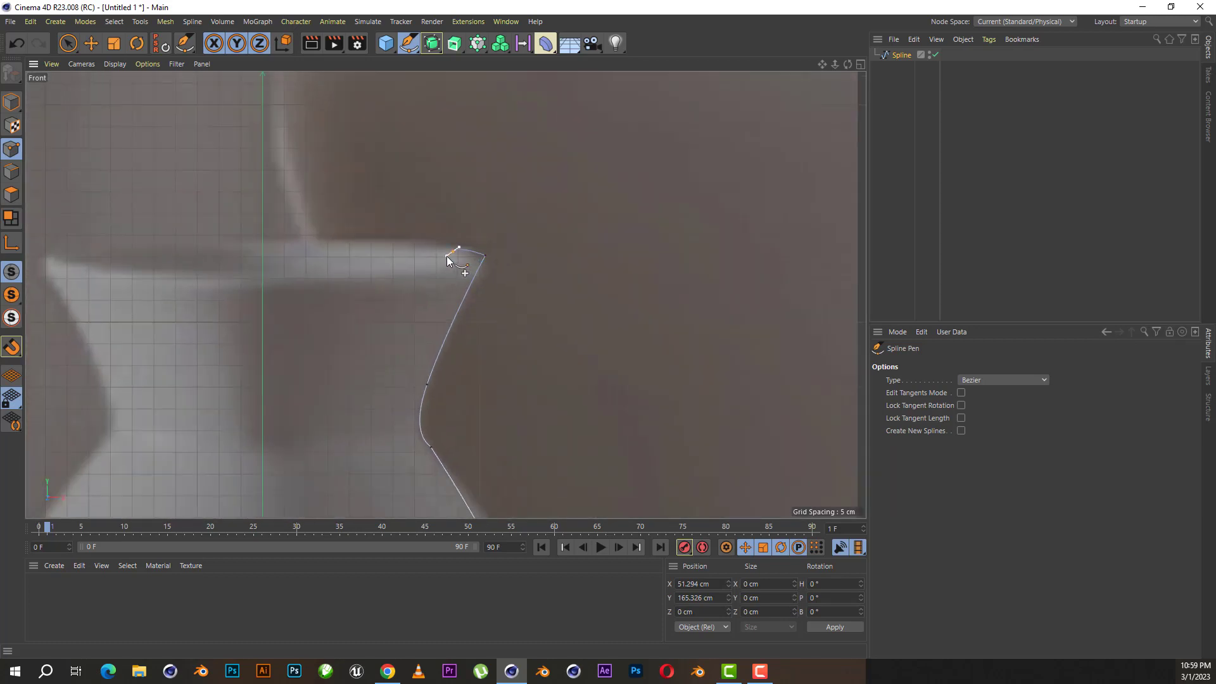
scroll(420, 282, "down", 5)
- Place the final rim-lip point, then fit the lower points to the belly and base
left_click(424, 284)
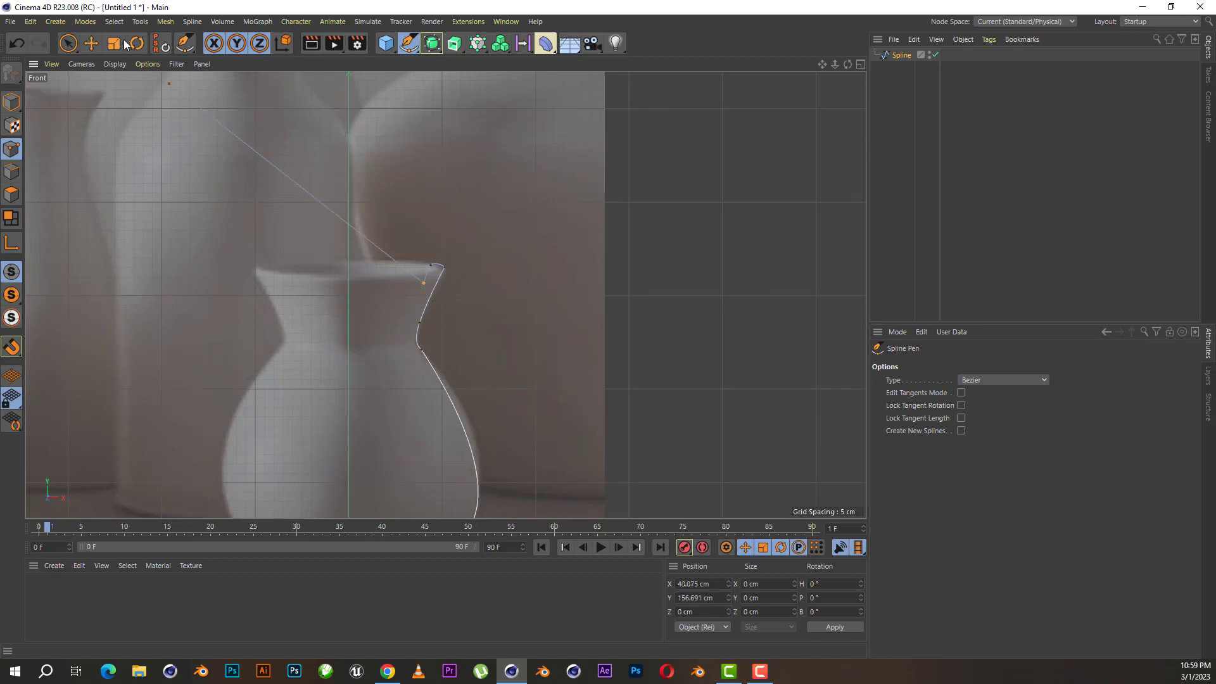
key("e")
scroll(399, 215, "down", 3)
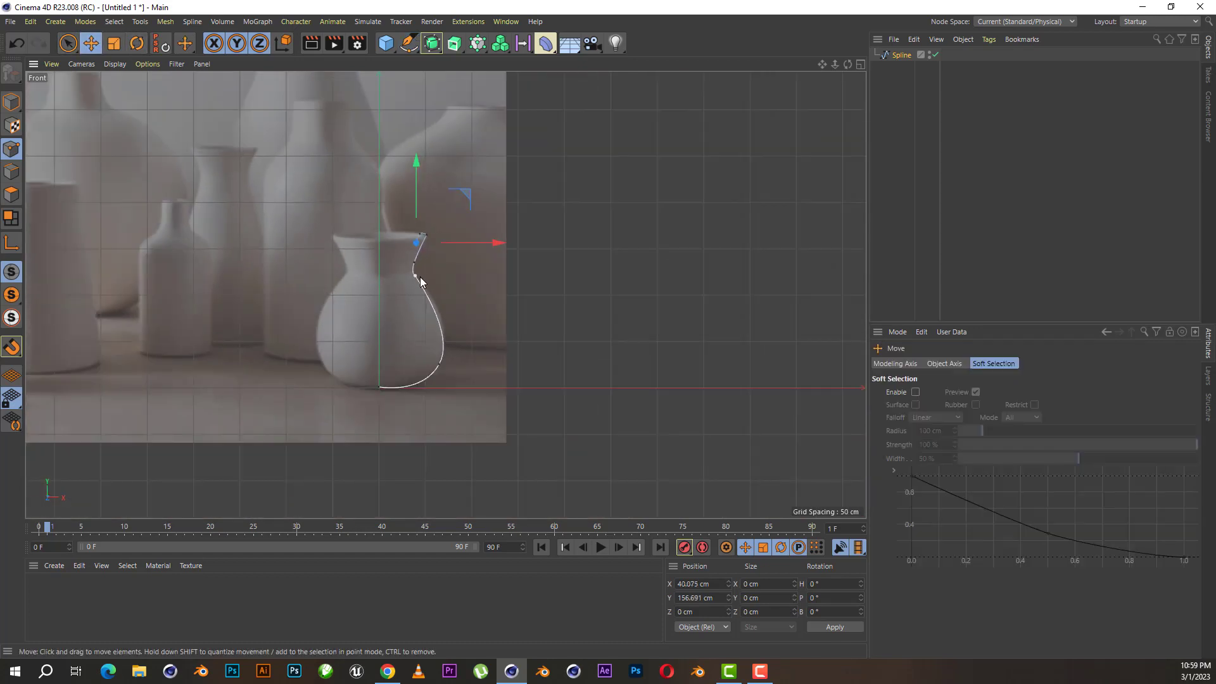
scroll(447, 374, "up", 3)
left_click(433, 355)
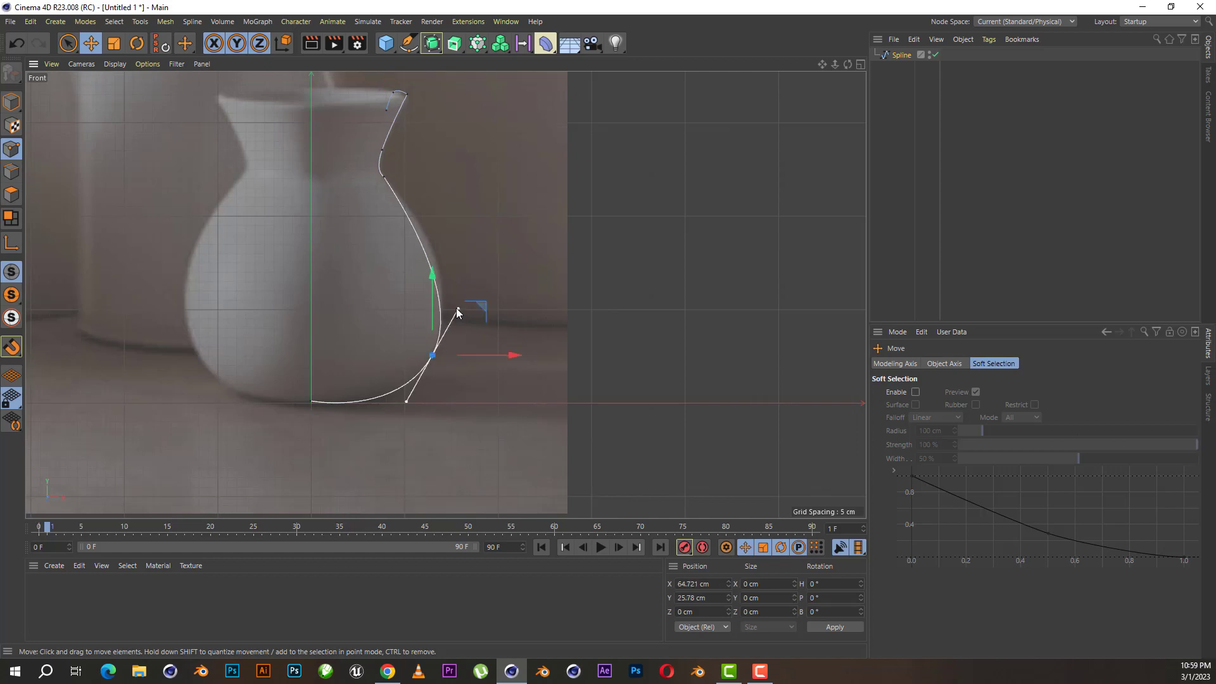
left_click_drag(458, 310, 465, 296)
left_click_drag(433, 356, 432, 347)
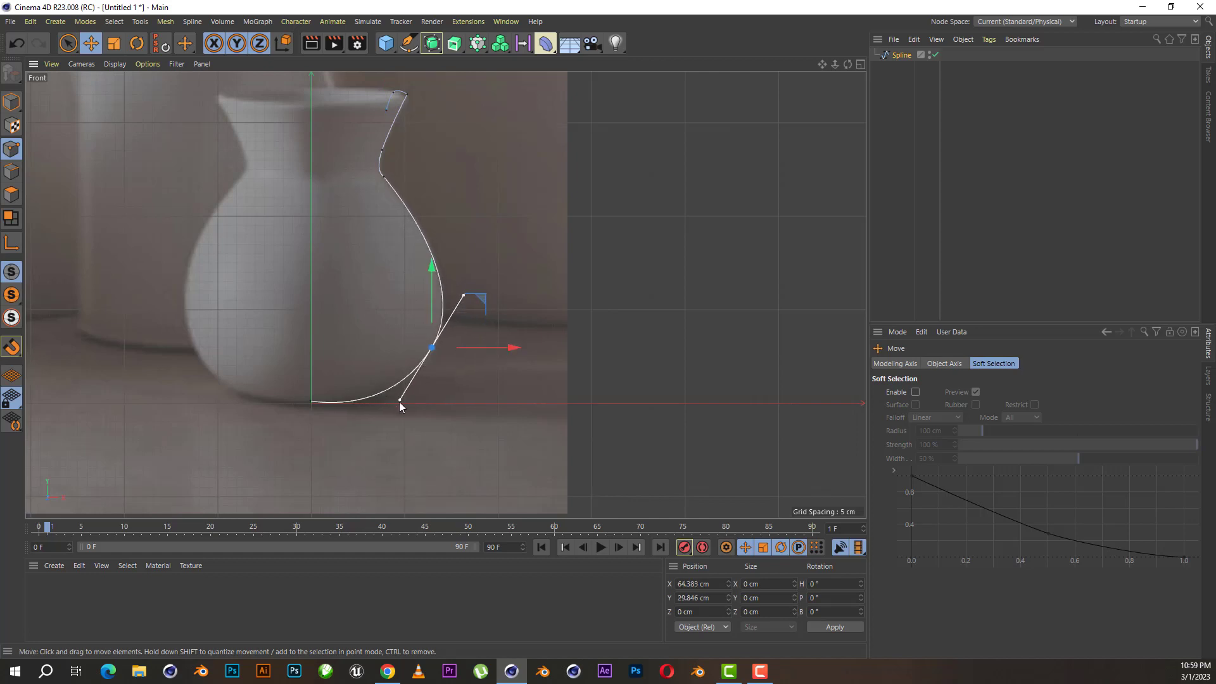
mouse_move(399, 402)
left_mouse_down()
mouse_move(407, 389)
mouse_move(404, 399)
left_mouse_up()
- Give the rim point soft interpolation and nudge it slightly down and left
scroll(434, 221, "up", 3)
left_click(430, 214)
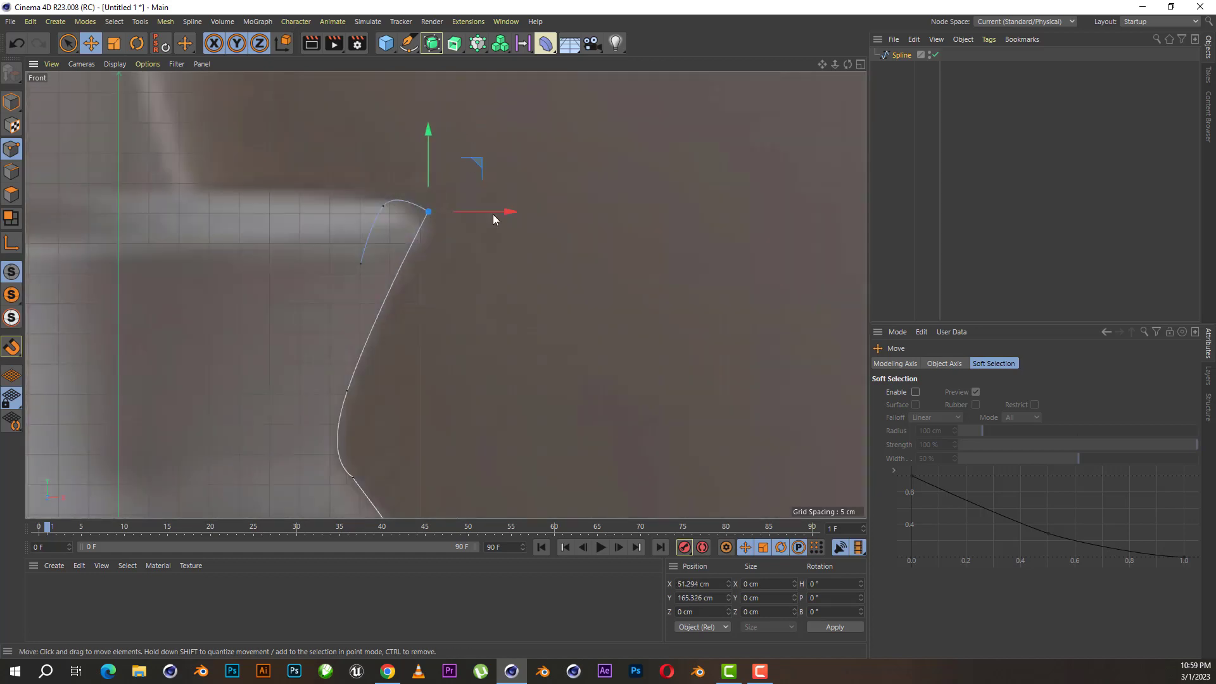
key("space")
right_click(423, 209)
left_click(443, 222)
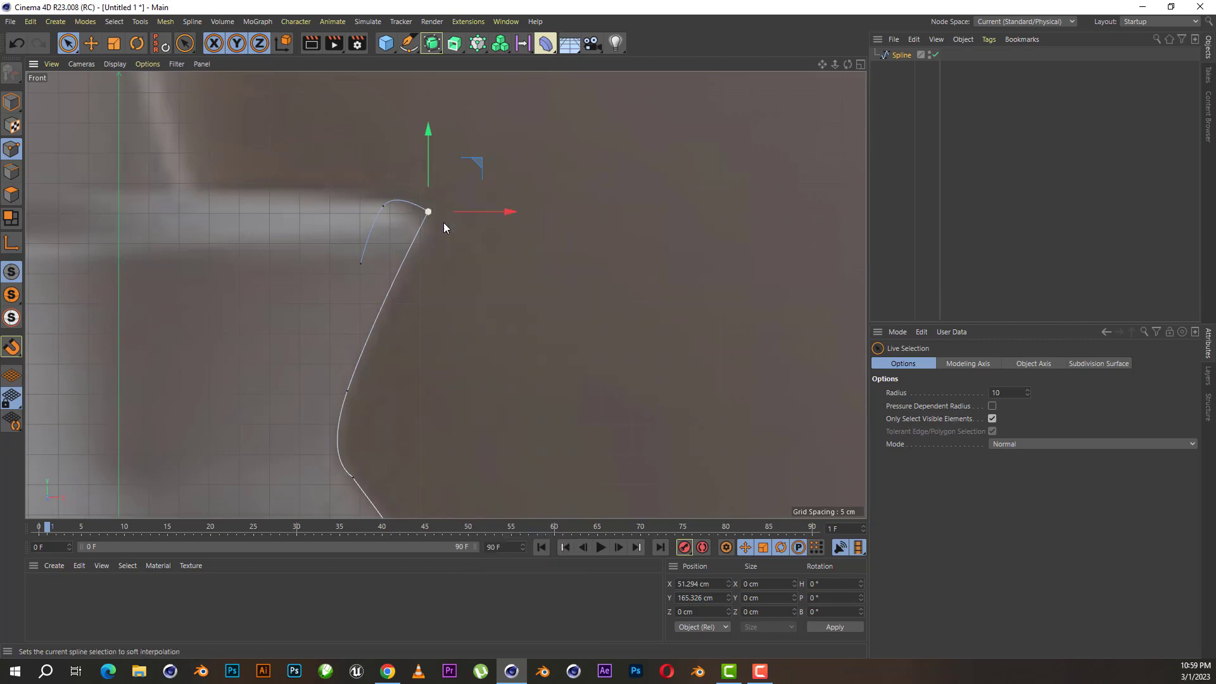
left_click_drag(428, 139, 427, 152)
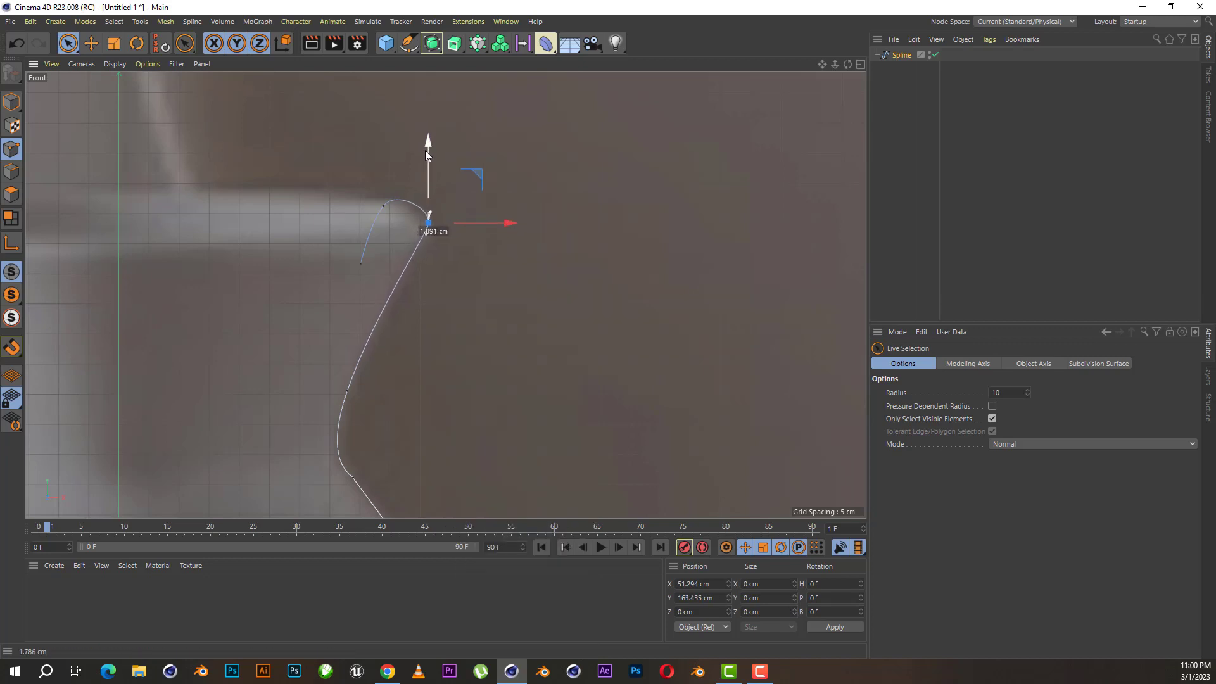
left_click_drag(488, 225, 482, 226)
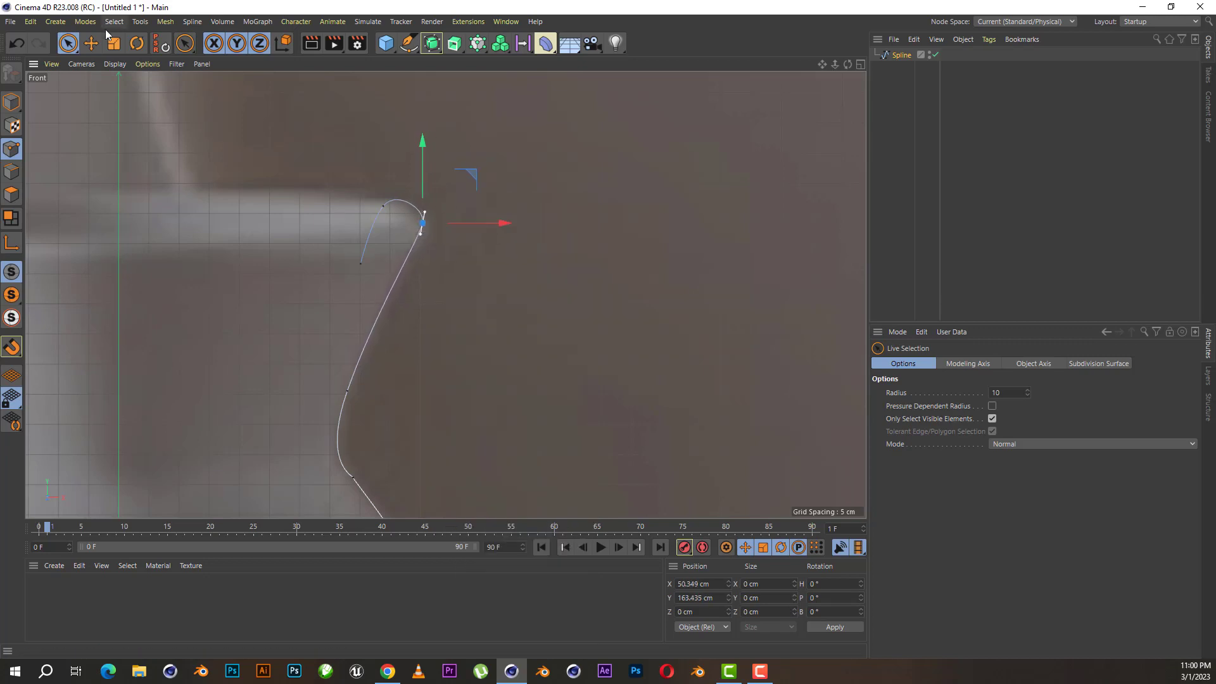
left_click(90, 43)
- Adjust the inner and left lip points to smooth the rim lip
left_click(384, 207)
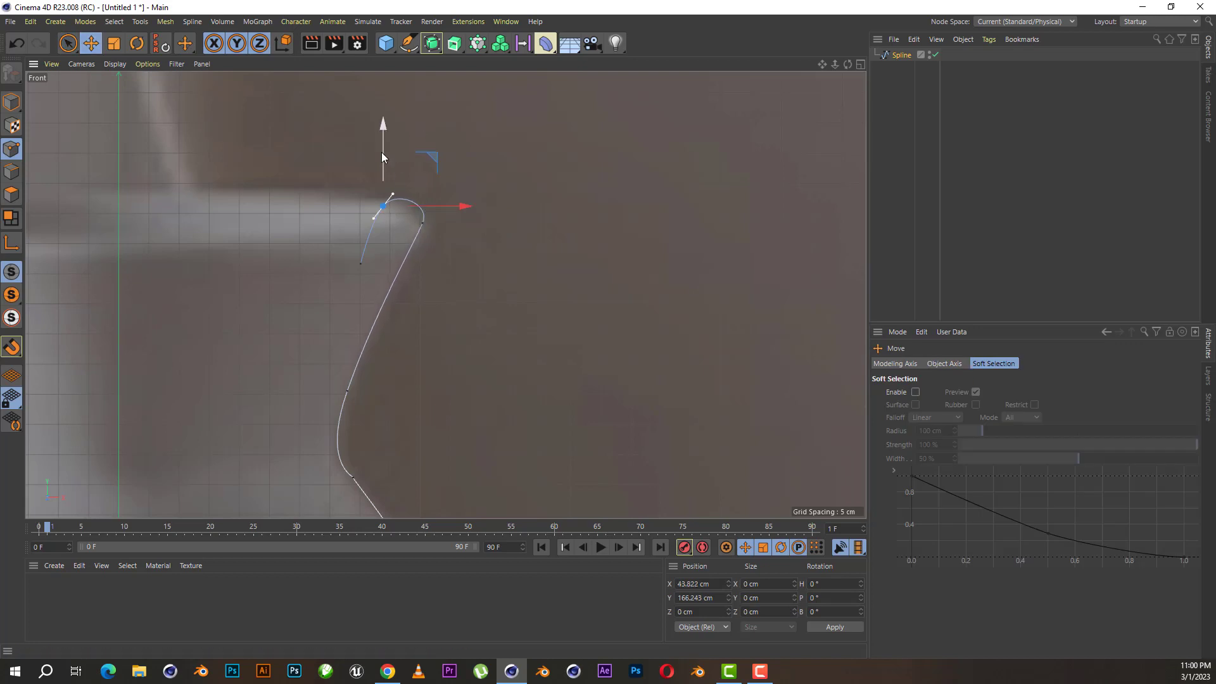
left_click_drag(383, 157, 378, 158)
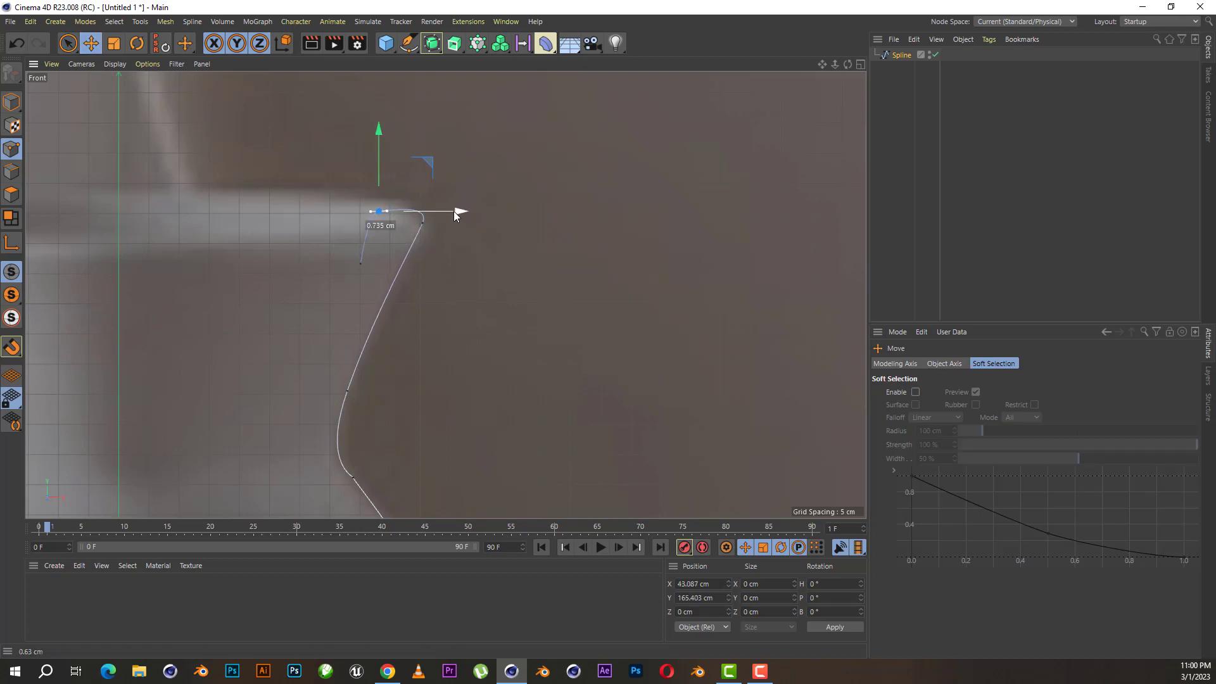
key("ctrl+z")
scroll(382, 209, "up", 2)
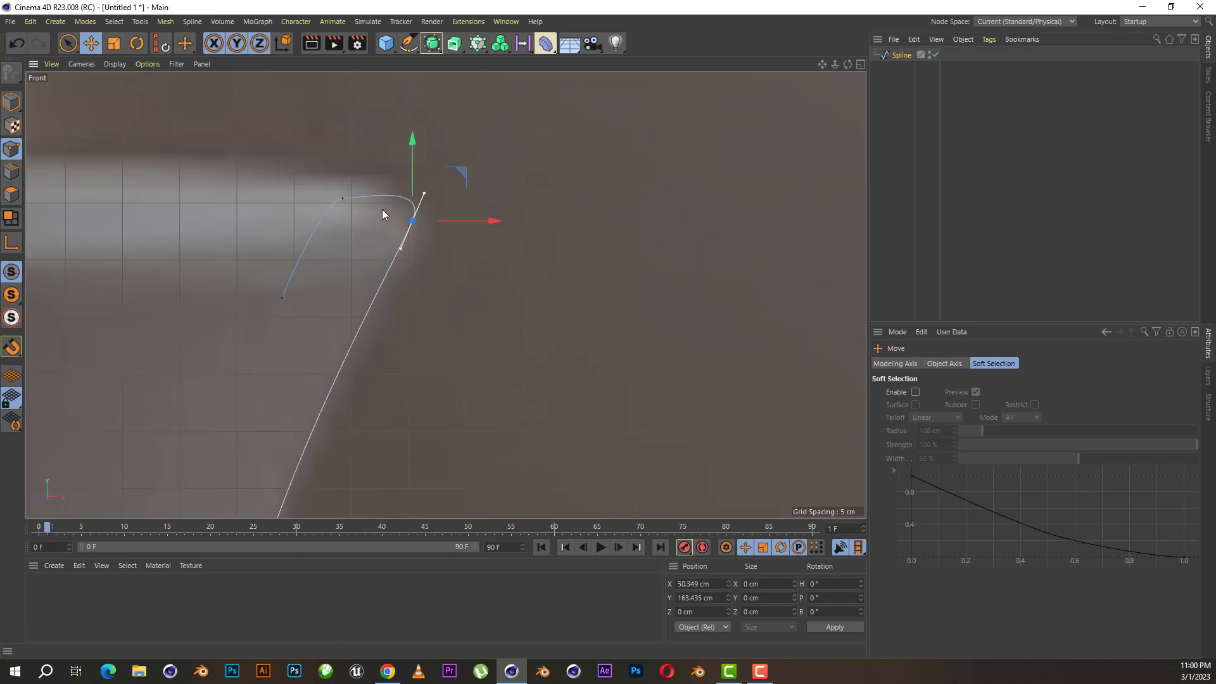
left_click_drag(411, 202, 414, 195)
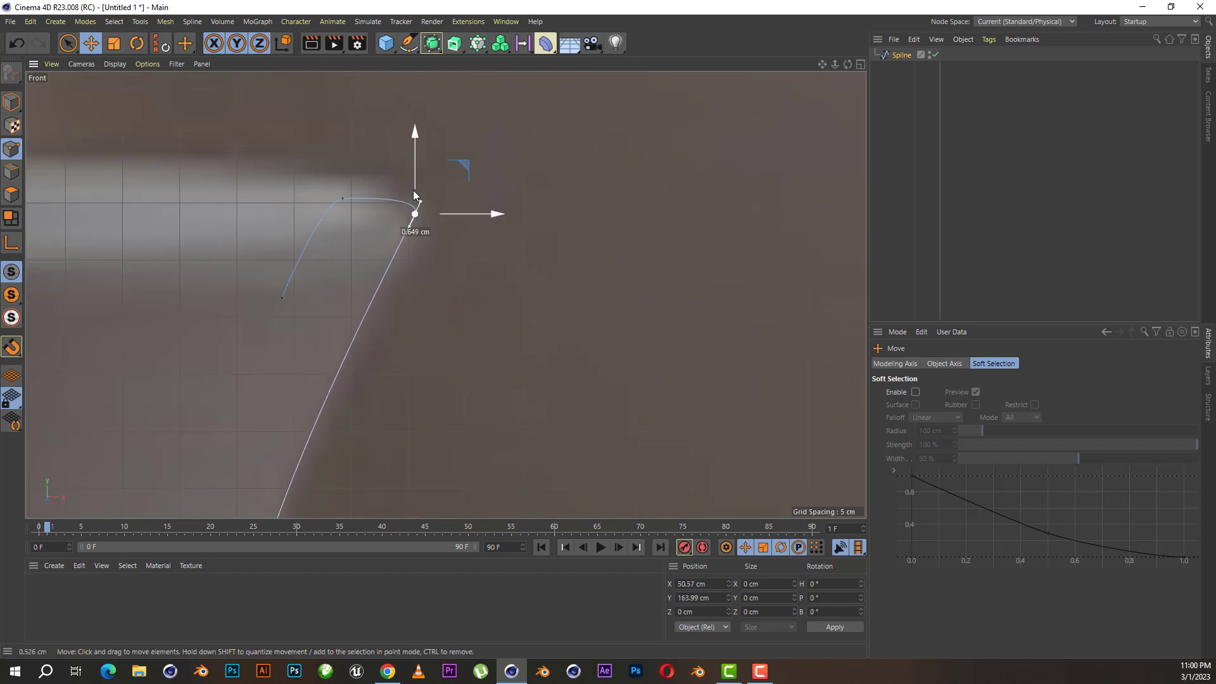
left_click(342, 199)
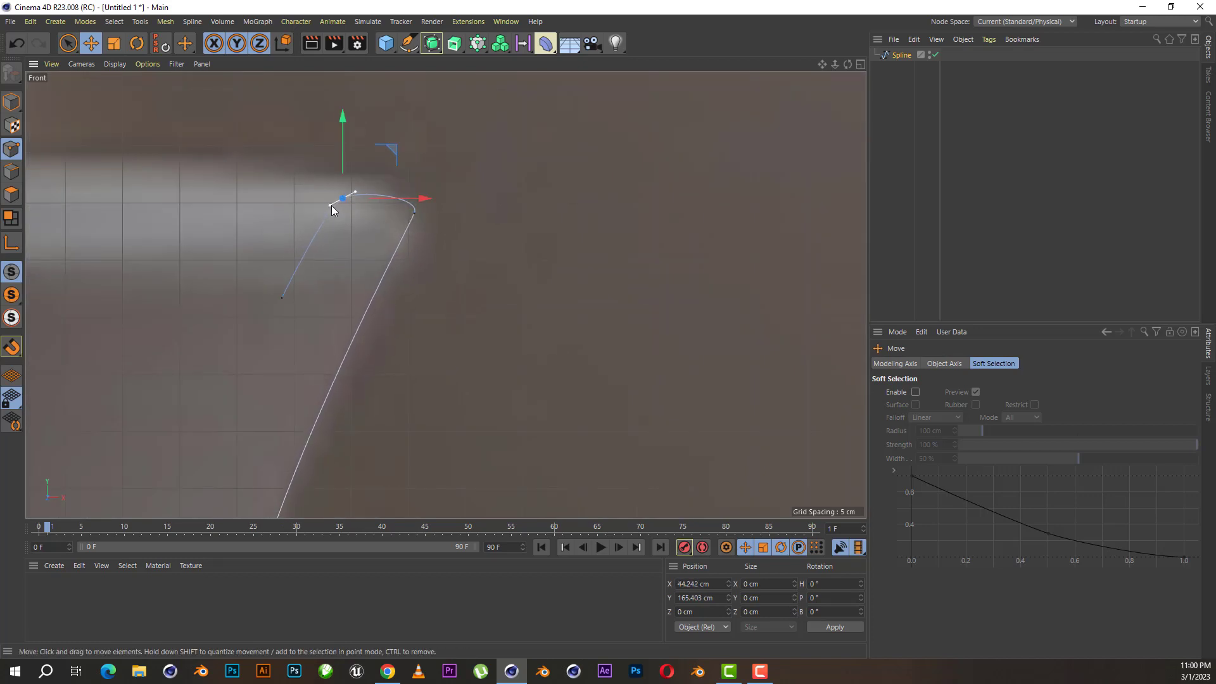
left_click_drag(418, 199, 405, 197)
- Rotate the neck point's tangent and move it onto the vase's neck outline
left_click(470, 315)
scroll(456, 307, "down", 5)
scroll(443, 310, "down", 3)
scroll(431, 310, "up", 12)
left_click(408, 295)
scroll(411, 295, "up", 2)
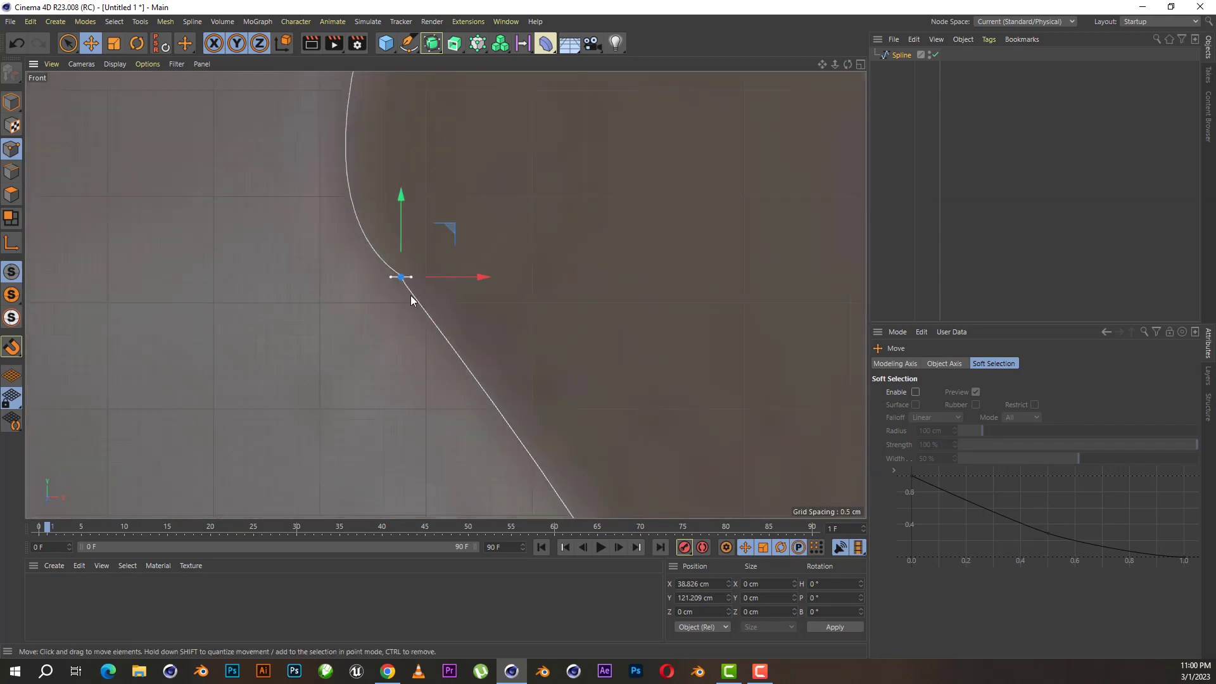
left_click_drag(391, 277, 386, 260)
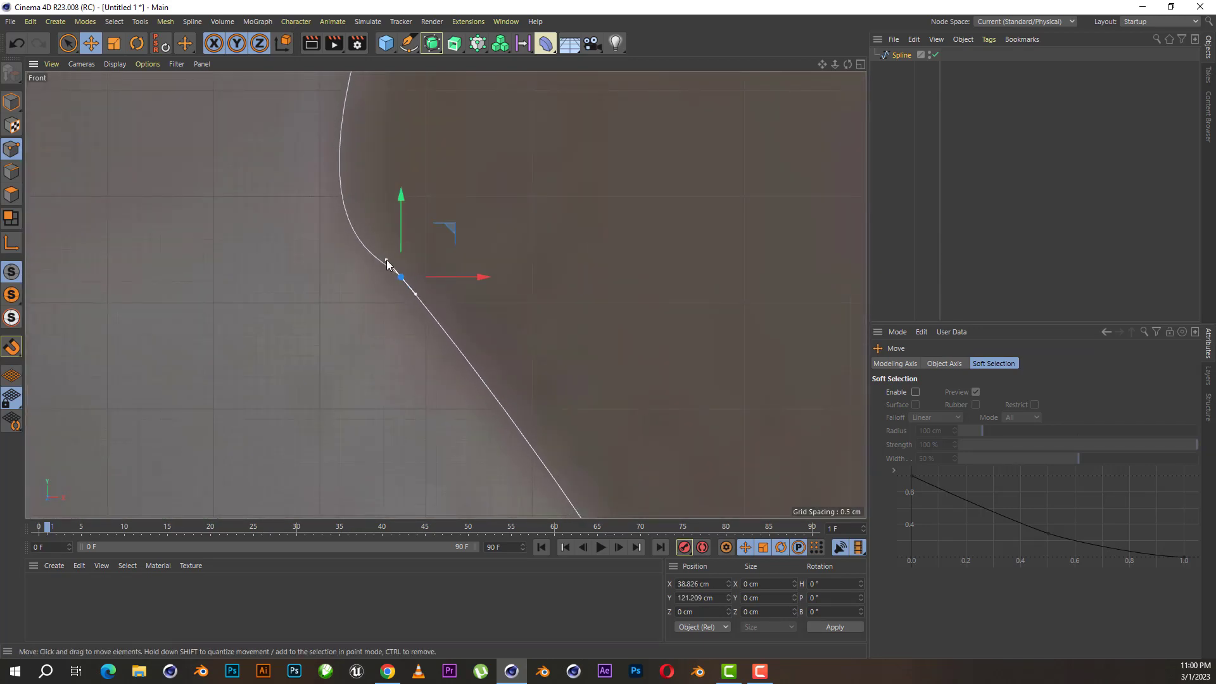
scroll(387, 263, "down", 3)
left_click_drag(412, 308, 443, 348)
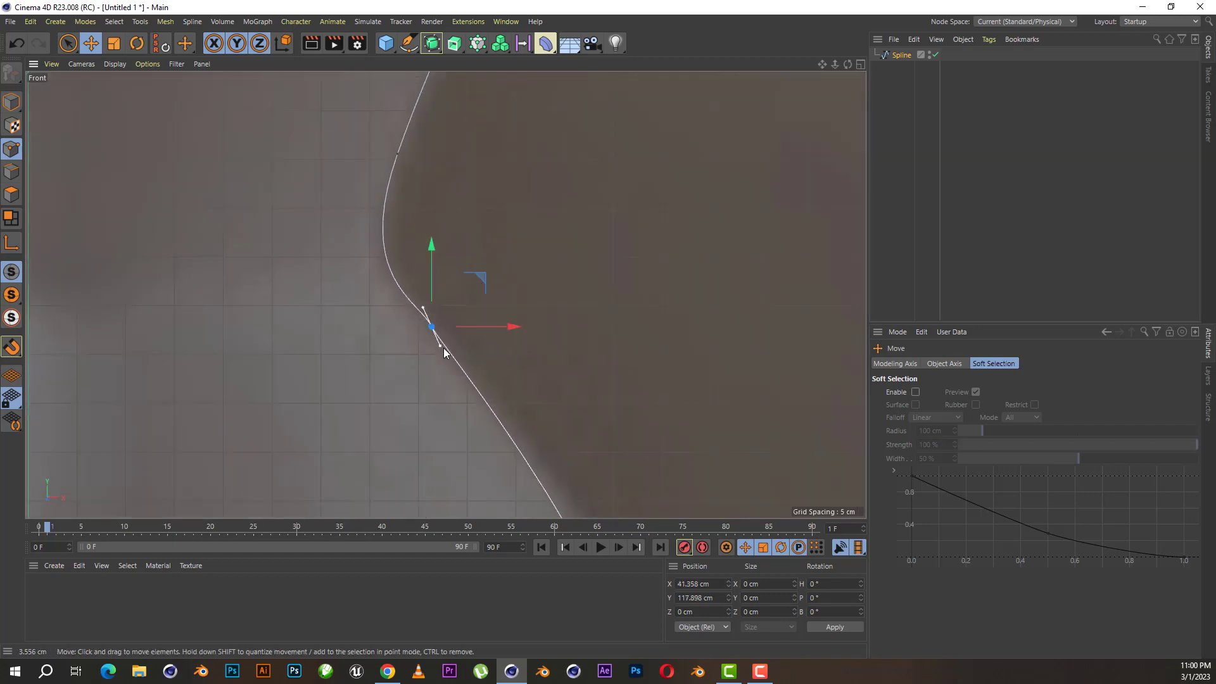
left_click_drag(483, 280, 498, 311)
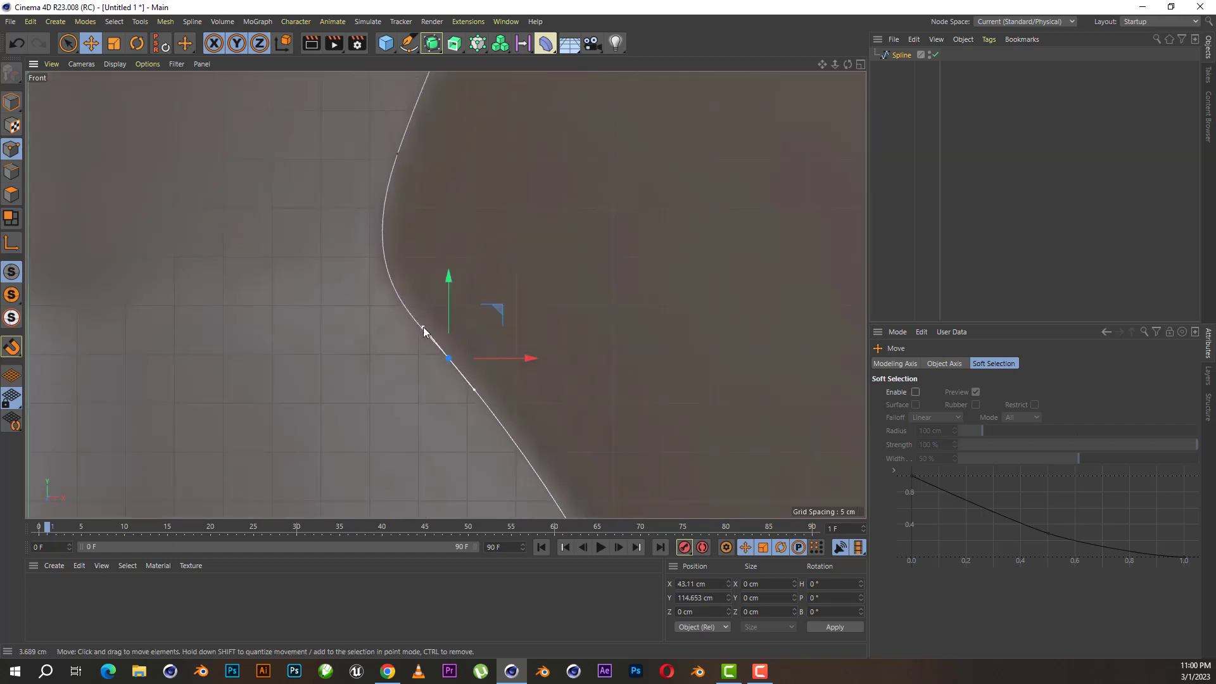
scroll(424, 331, "down", 3)
scroll(418, 425, "down", 2)
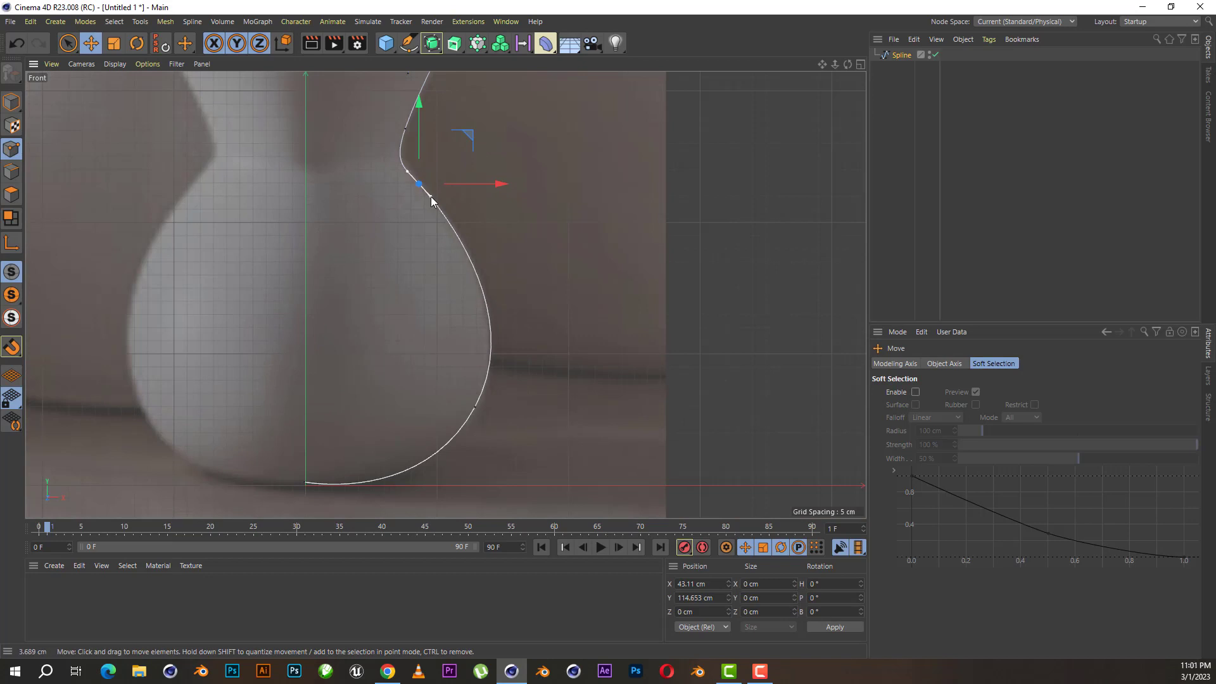
scroll(431, 201, "down", 3)
- Create a Lathe generator and nest the Spline under it
left_click(917, 190)
scroll(616, 346, "up", 5)
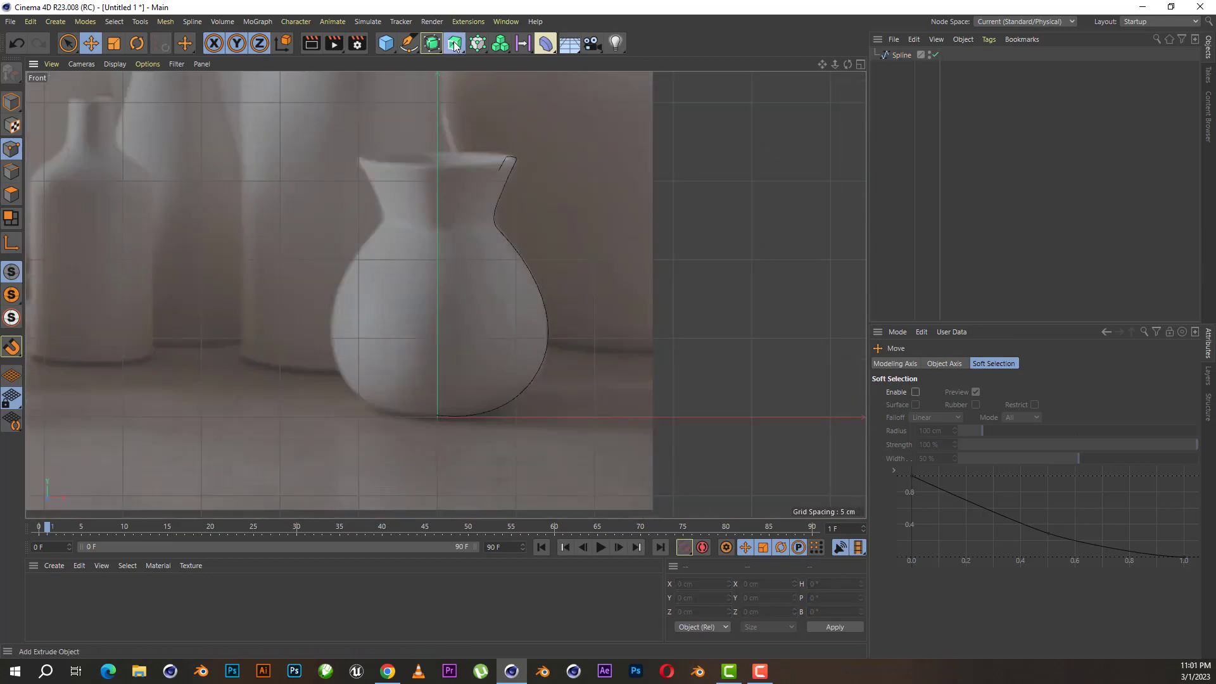
left_click_drag(455, 44, 500, 85)
left_click_drag(902, 67, 905, 57)
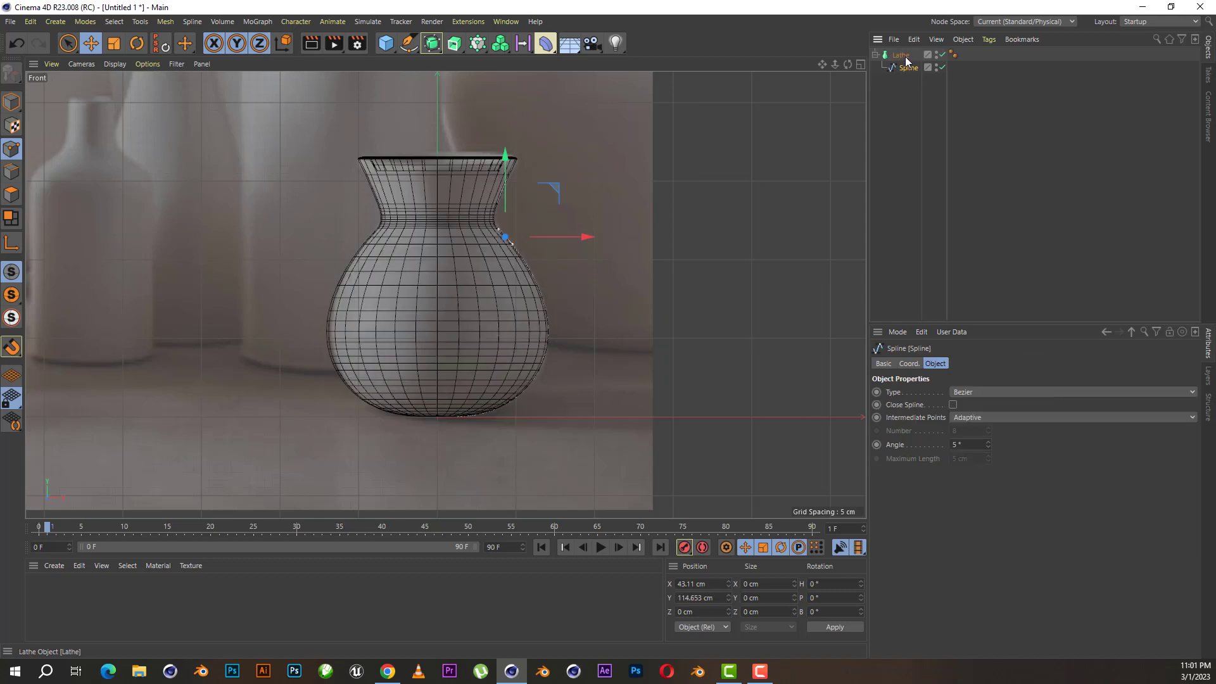
- Inspect the lathed vase from above and the side in a maximized Perspective view
left_click(861, 65)
left_click(440, 64)
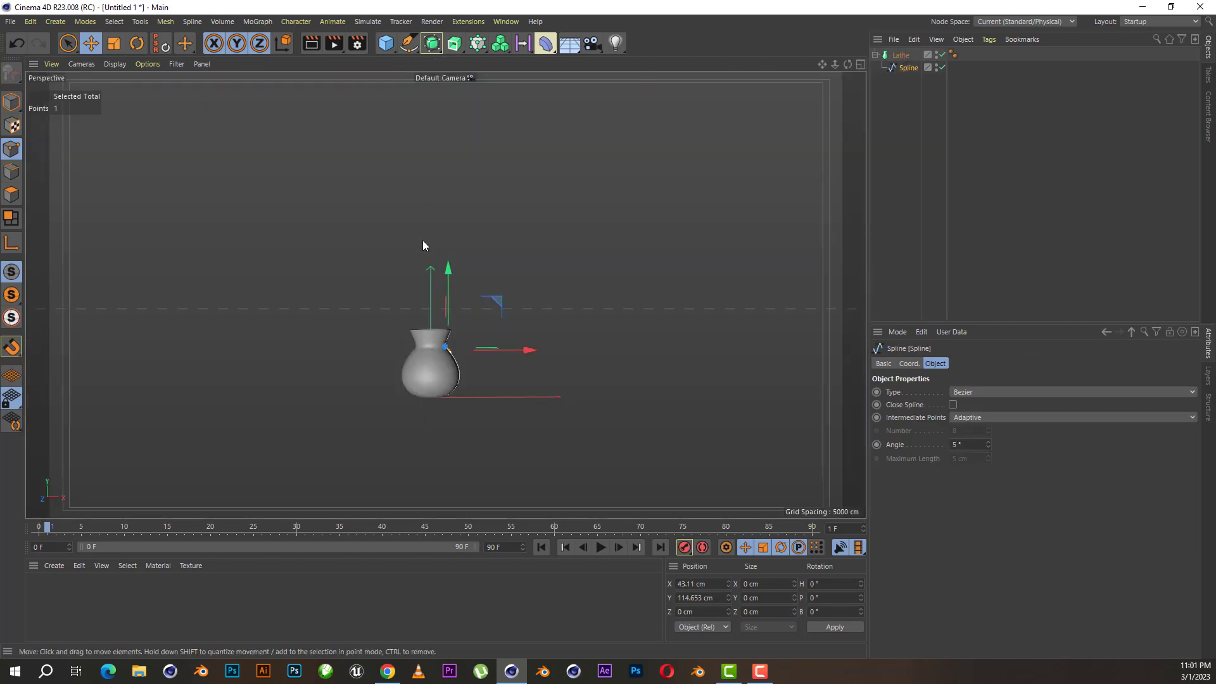
scroll(429, 428, "up", 2)
scroll(439, 361, "up", 2)
scroll(439, 361, "up", 3)
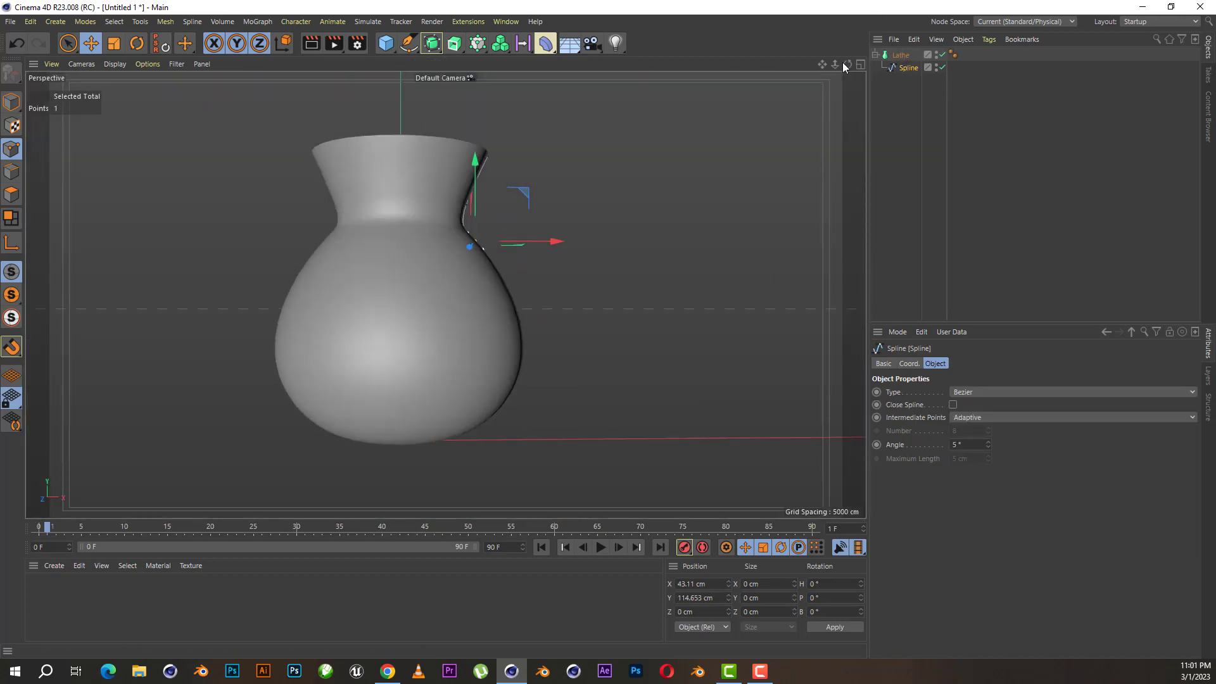
left_click_drag(852, 63, 823, 108)
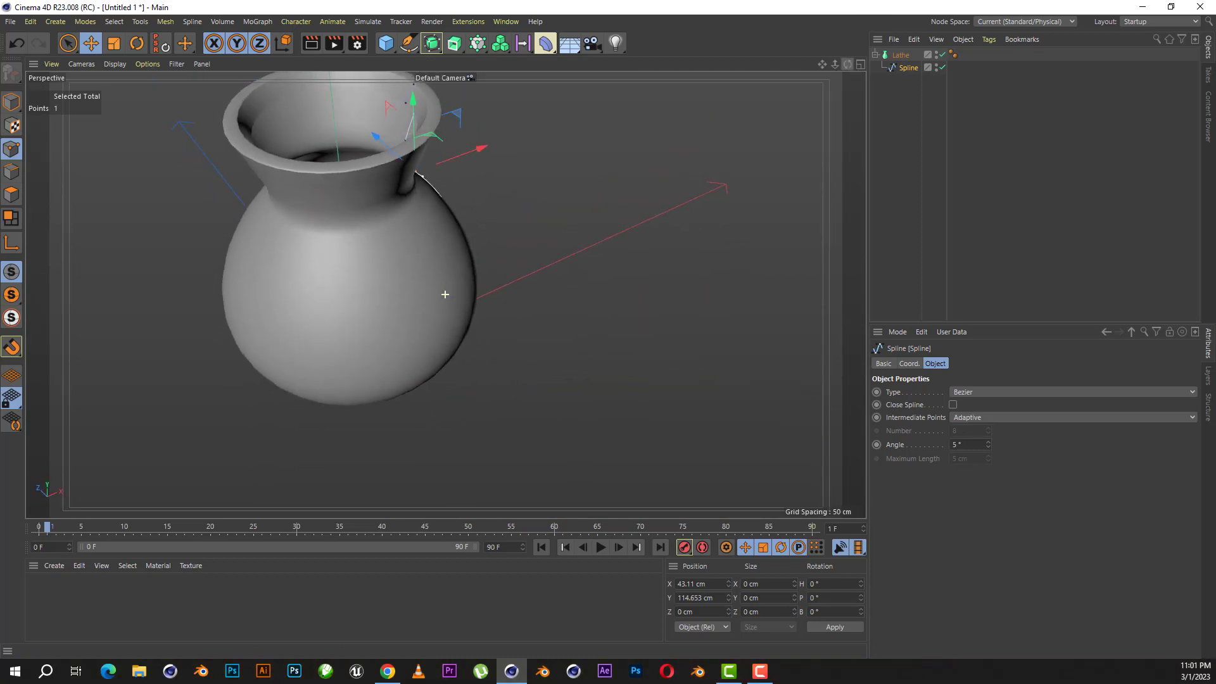
left_click_drag(445, 295, 445, 295, "alt")
- Return to the full Front view and disable the Lathe so only the spline shows
left_click(861, 64)
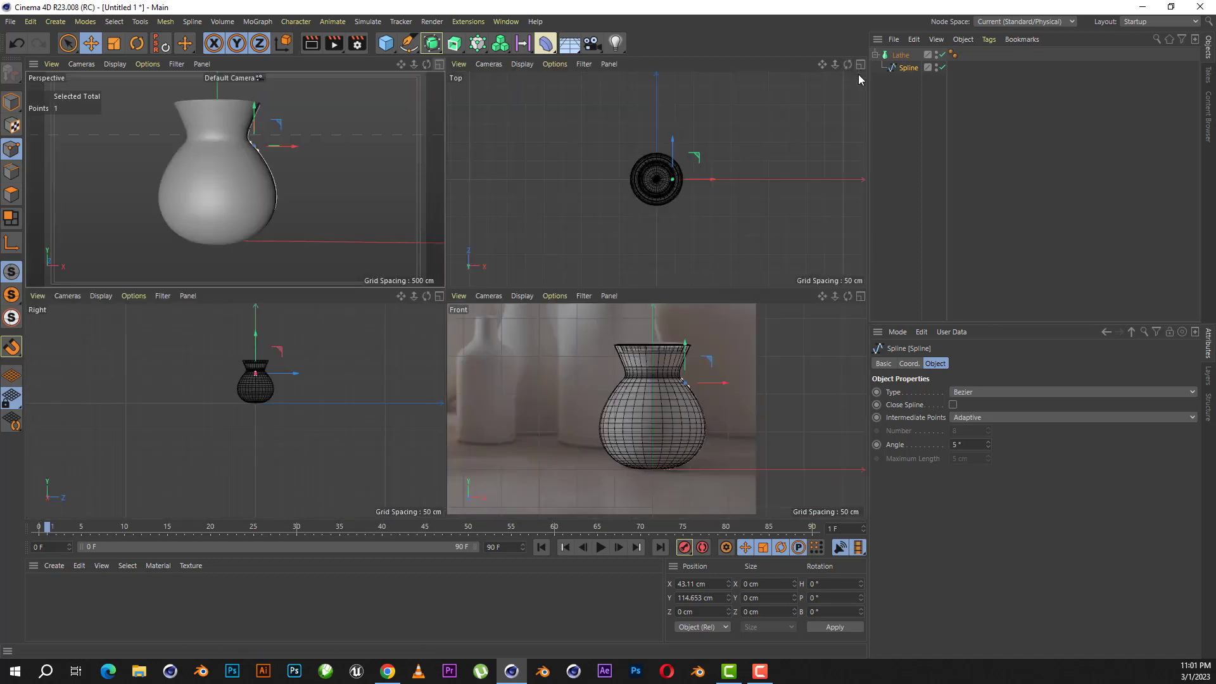
left_click(860, 296)
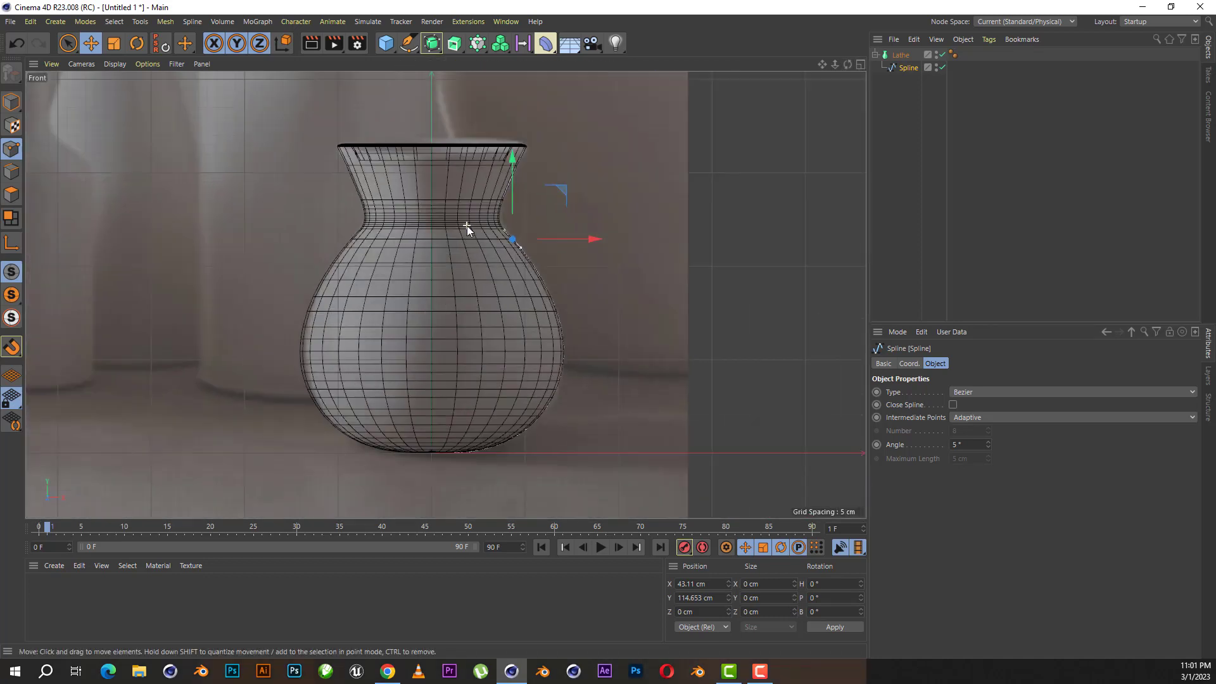
left_click(942, 55)
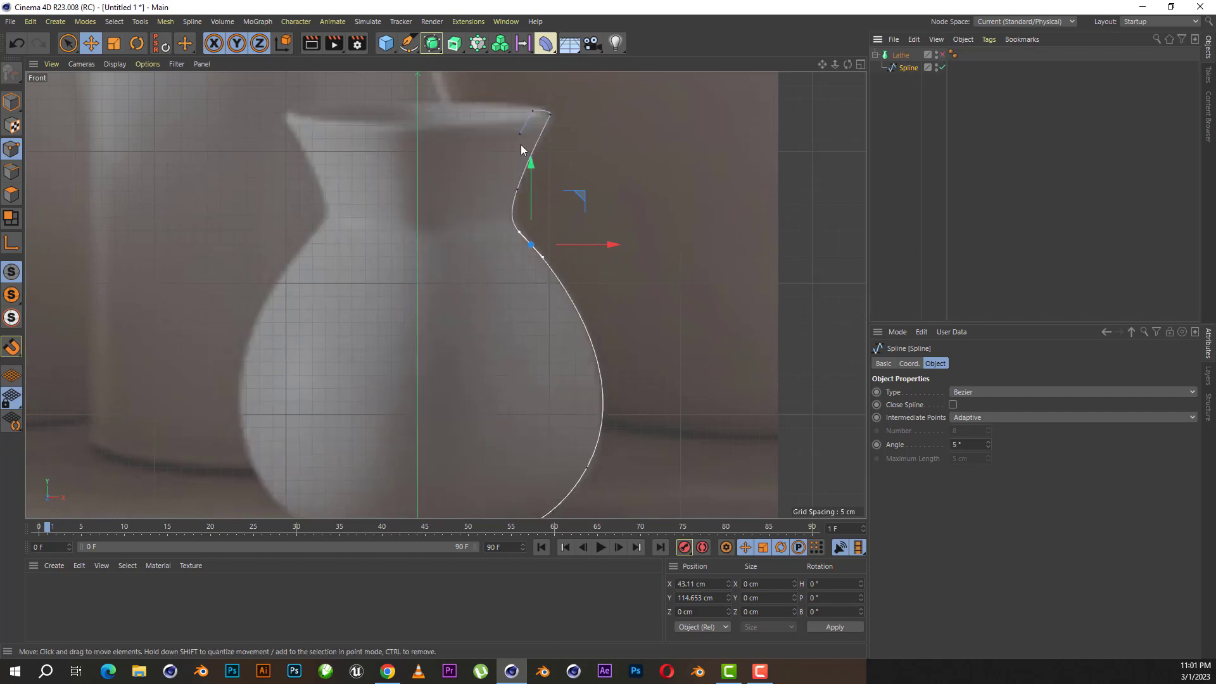
- Add inner-wall spline points from below the lip down along the neck
left_click(409, 44)
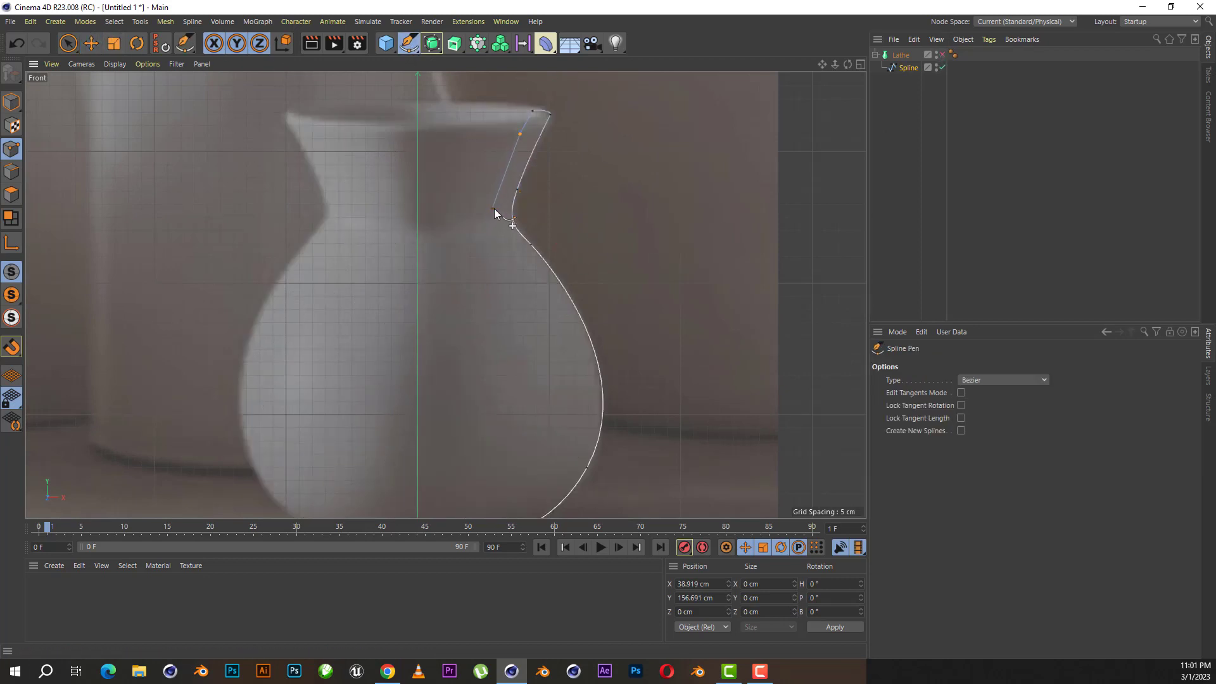
left_click(497, 208)
left_click_drag(517, 260, 529, 270)
scroll(534, 274, "down", 3)
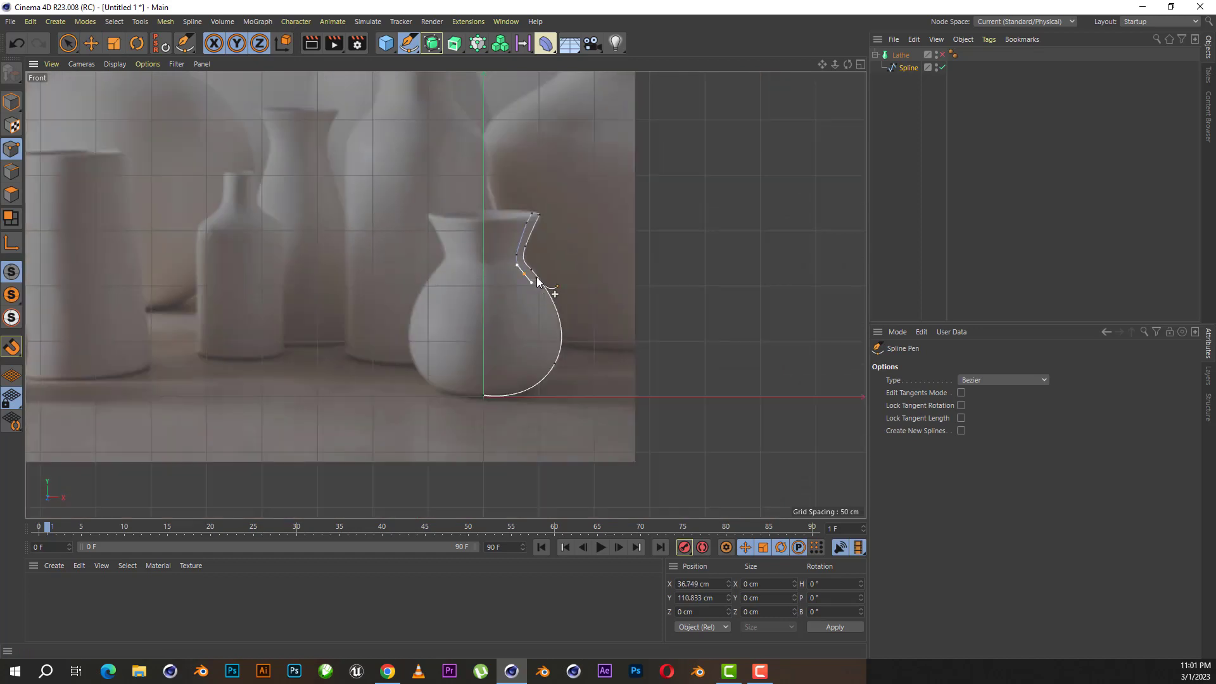
scroll(537, 276, "up", 5)
key("ctrl+z")
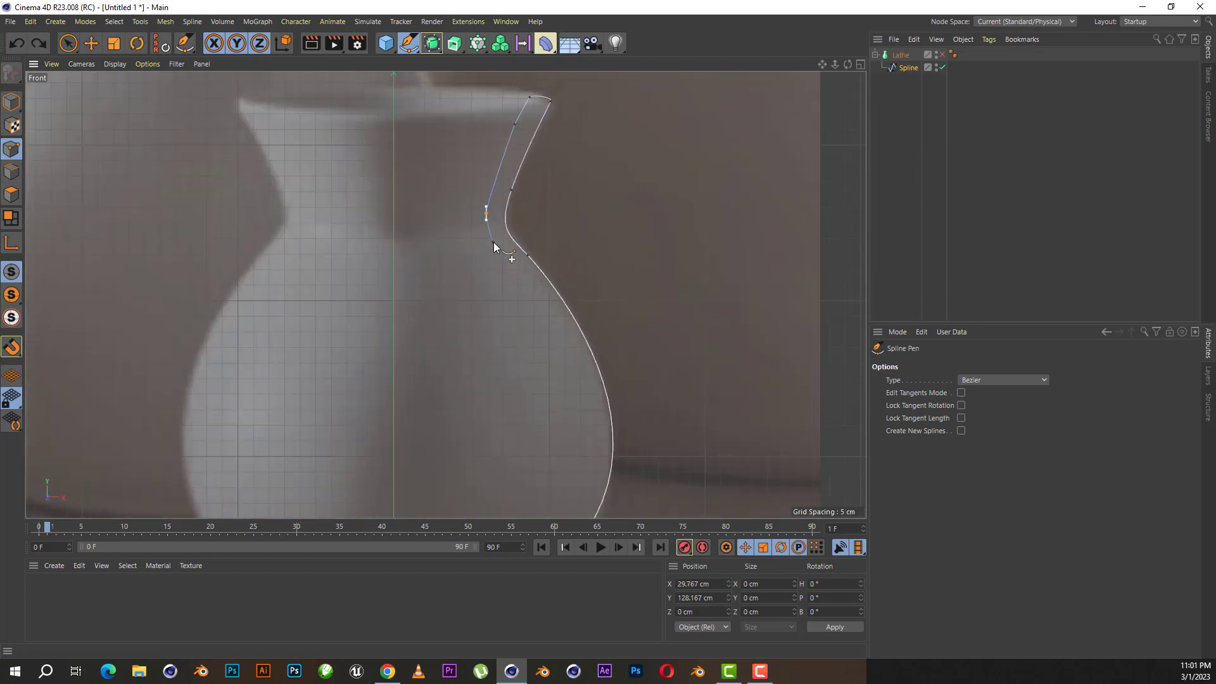
- Continue the inner wall down past the waist and belly to near the base
left_click_drag(528, 283, 551, 309)
scroll(554, 247, "down", 3)
scroll(580, 379, "up", 2)
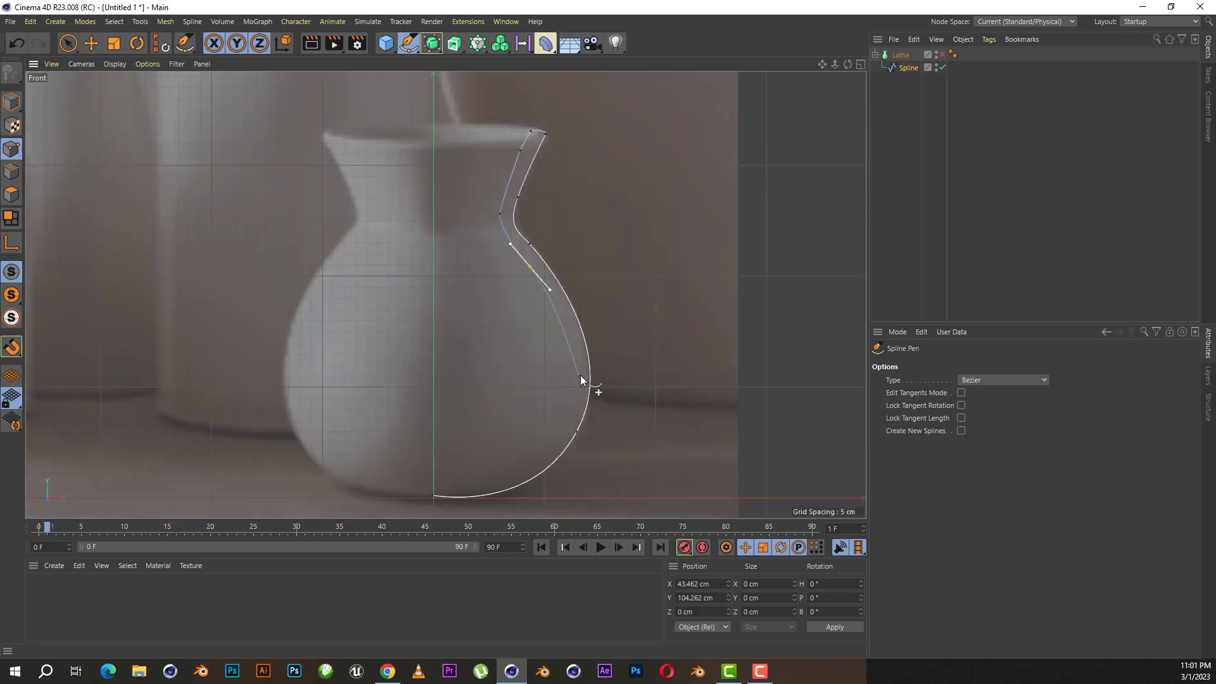
left_click_drag(579, 388, 572, 425)
left_click_drag(516, 476, 492, 487)
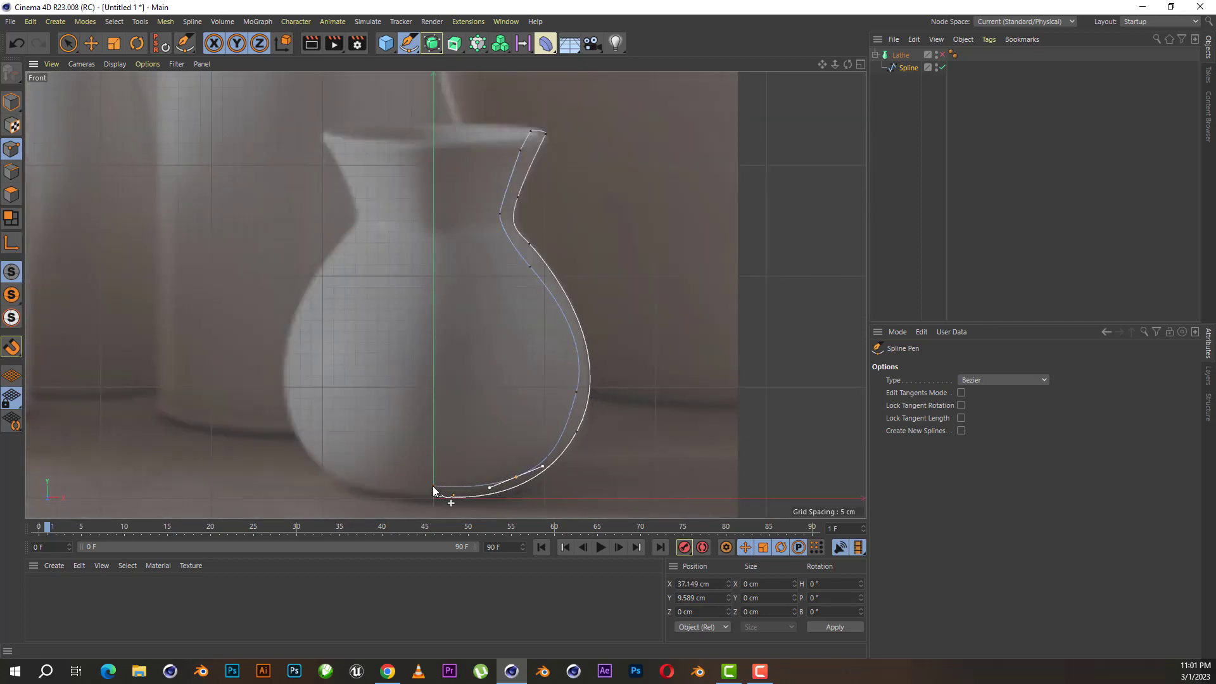
scroll(433, 490, "down", 2)
key("space")
scroll(448, 375, "up", 3)
- Shift an inner-wall point slightly right to refine the curve
scroll(599, 261, "up", 1)
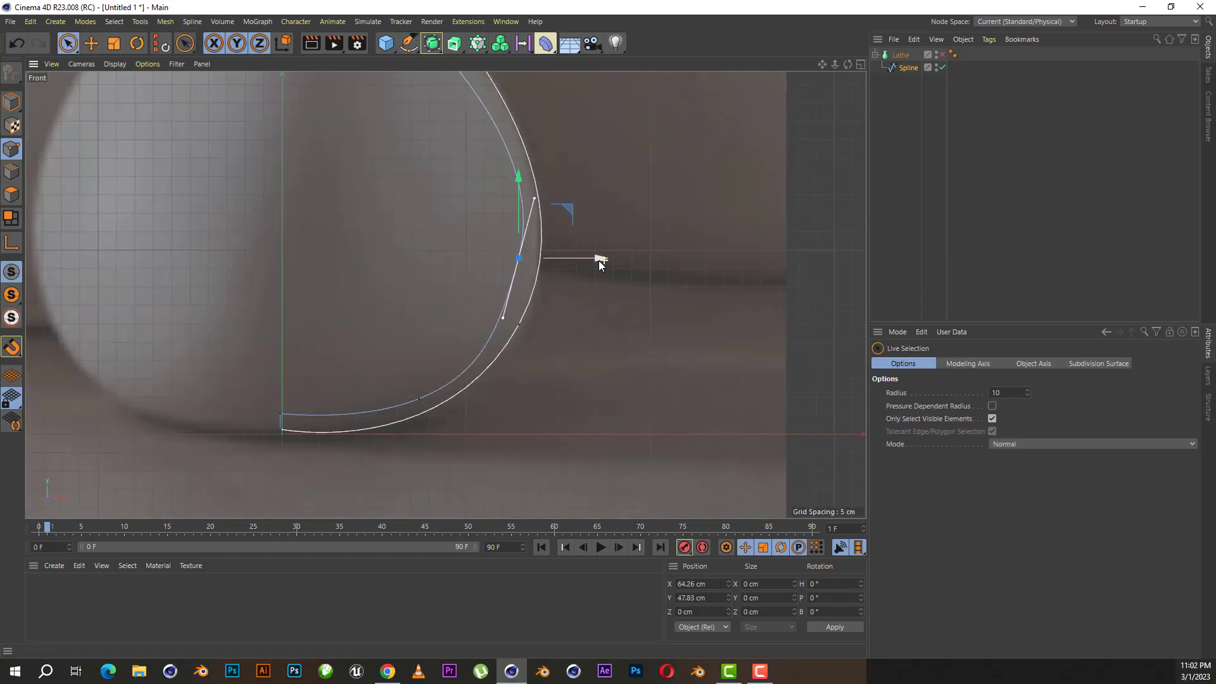
key("e")
left_click_drag(610, 256, 614, 256)
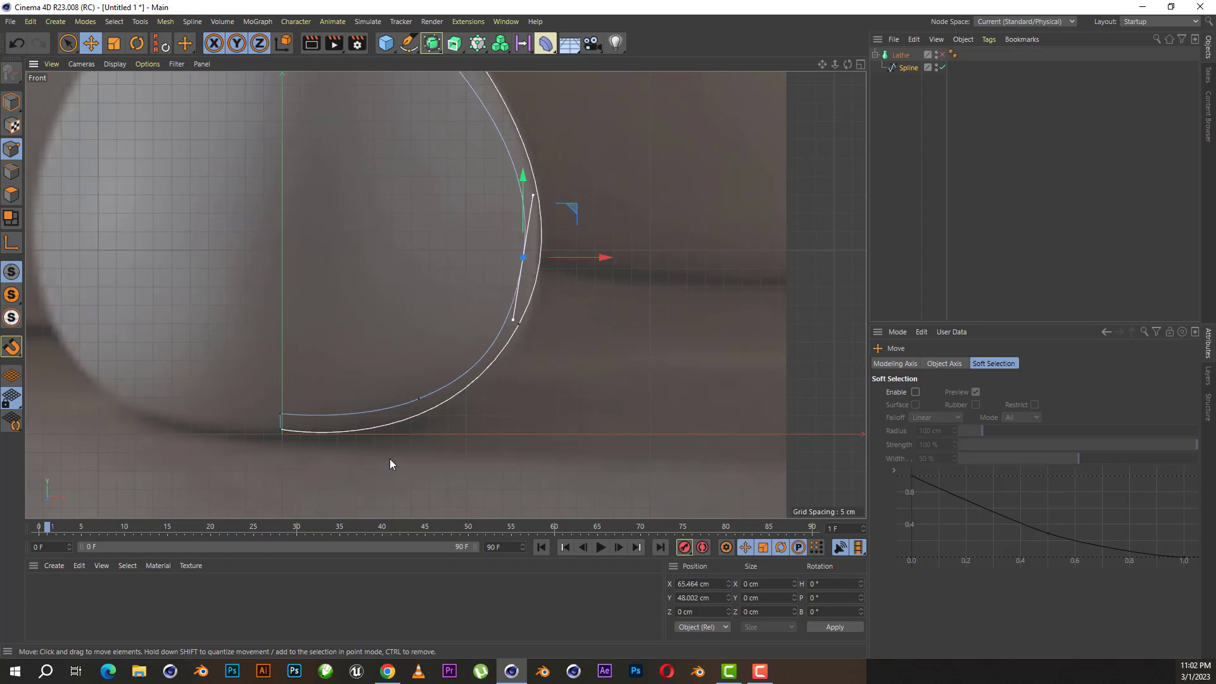
left_click(419, 398)
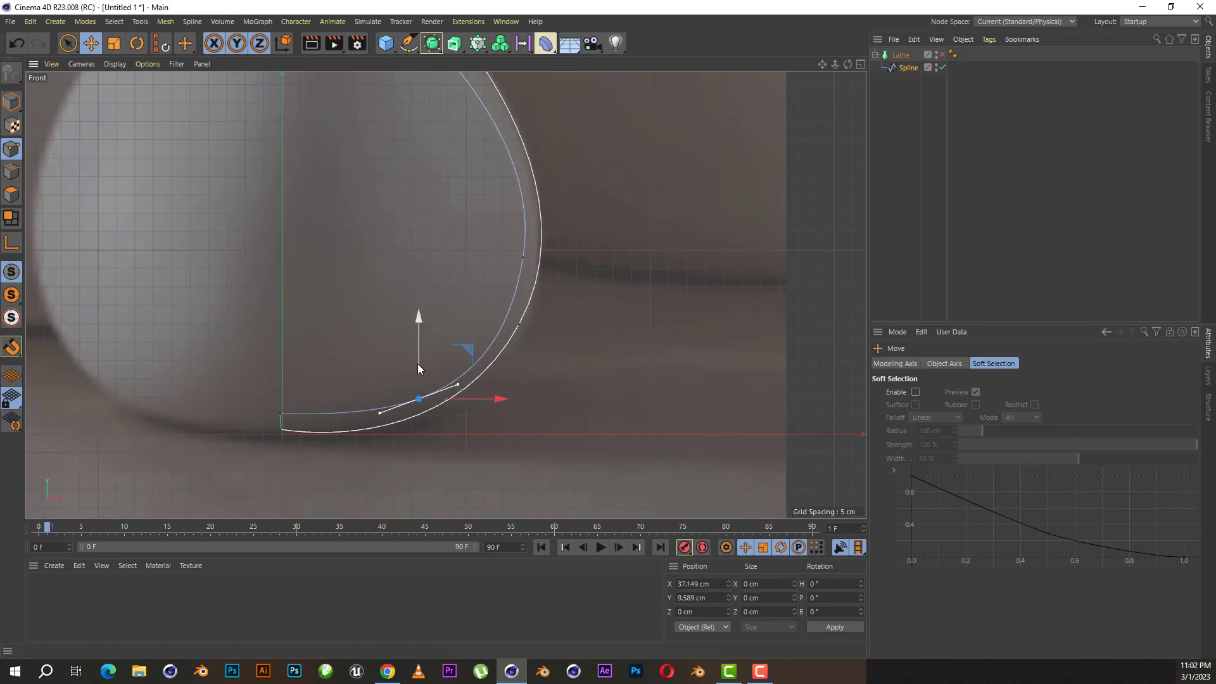
- Snap the spline's inner end point onto the central axis near the base
left_click(280, 415)
scroll(280, 427, "up", 5)
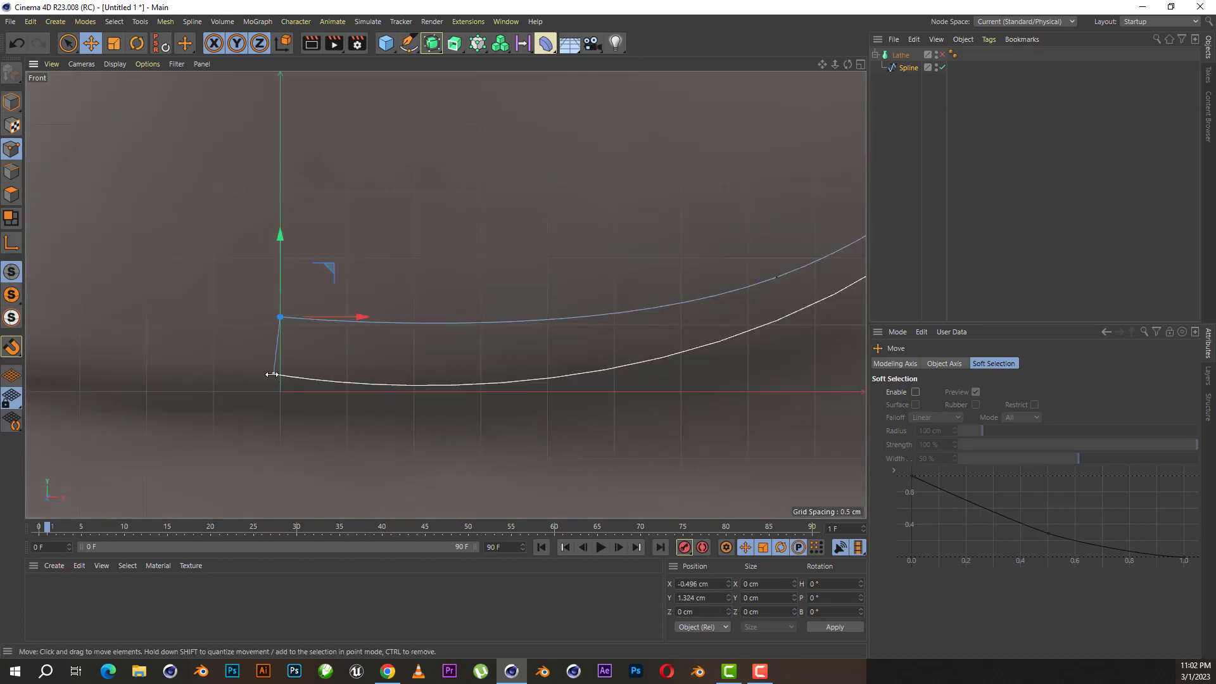
left_click_drag(271, 374, 280, 374)
left_click_drag(280, 290, 280, 305)
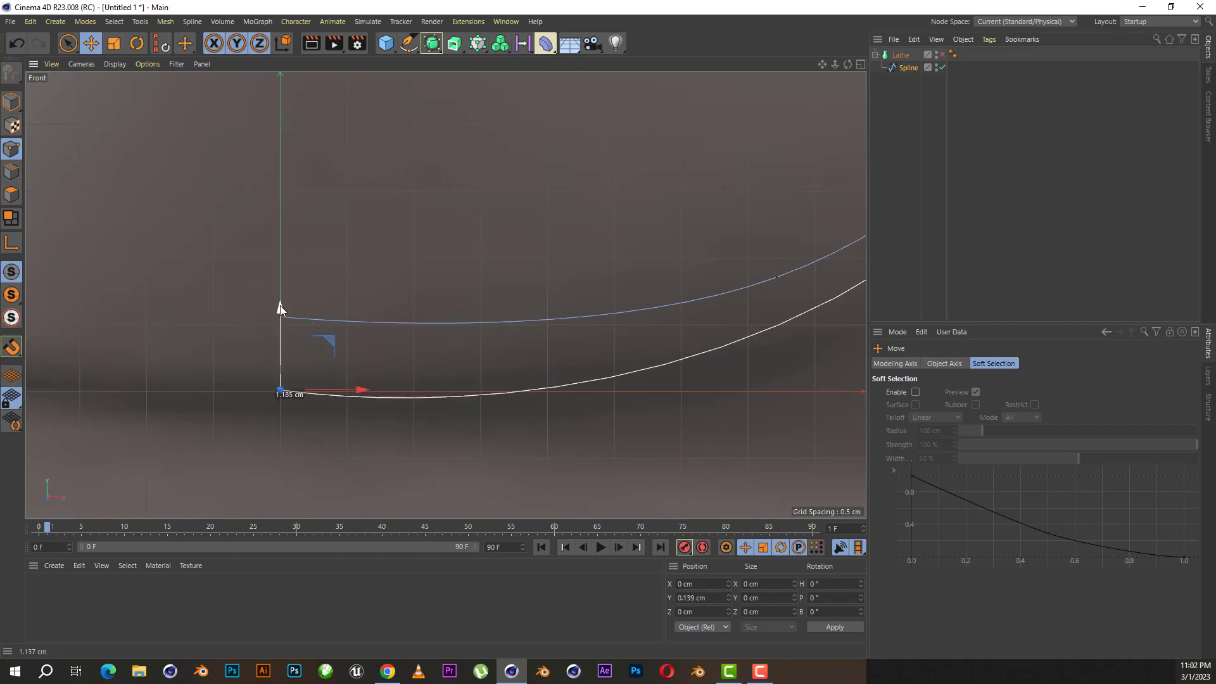
left_click(68, 43)
left_click_drag(293, 408, 277, 301)
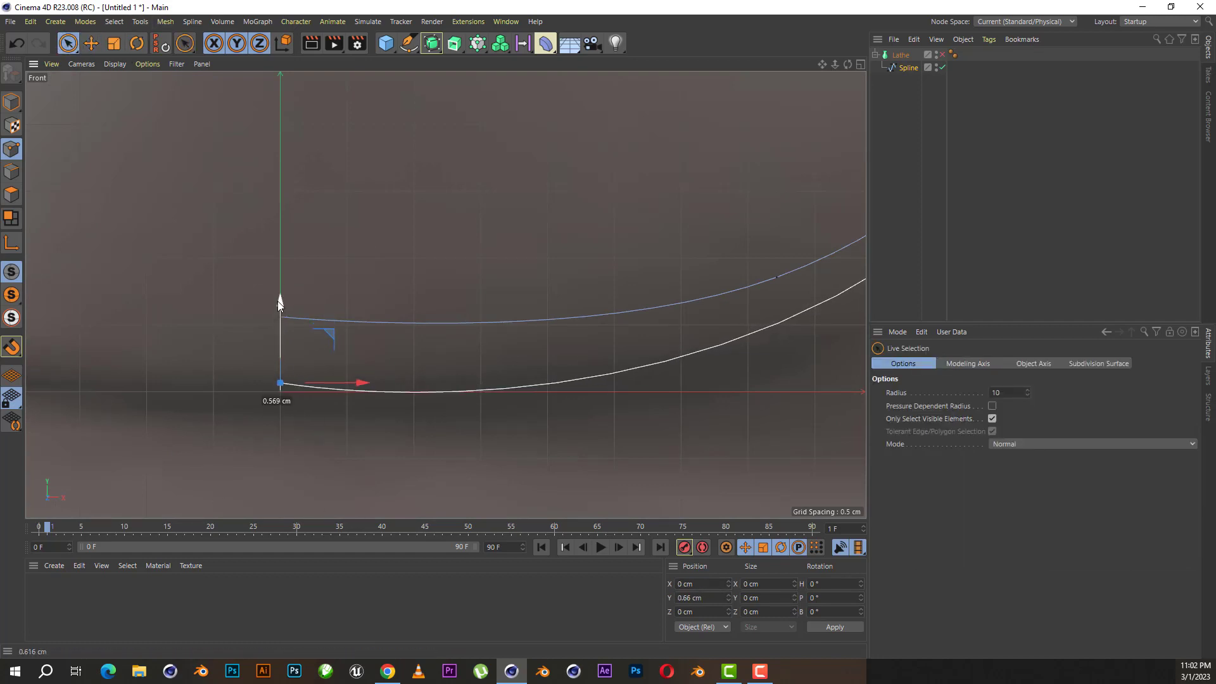
scroll(411, 386, "down", 5)
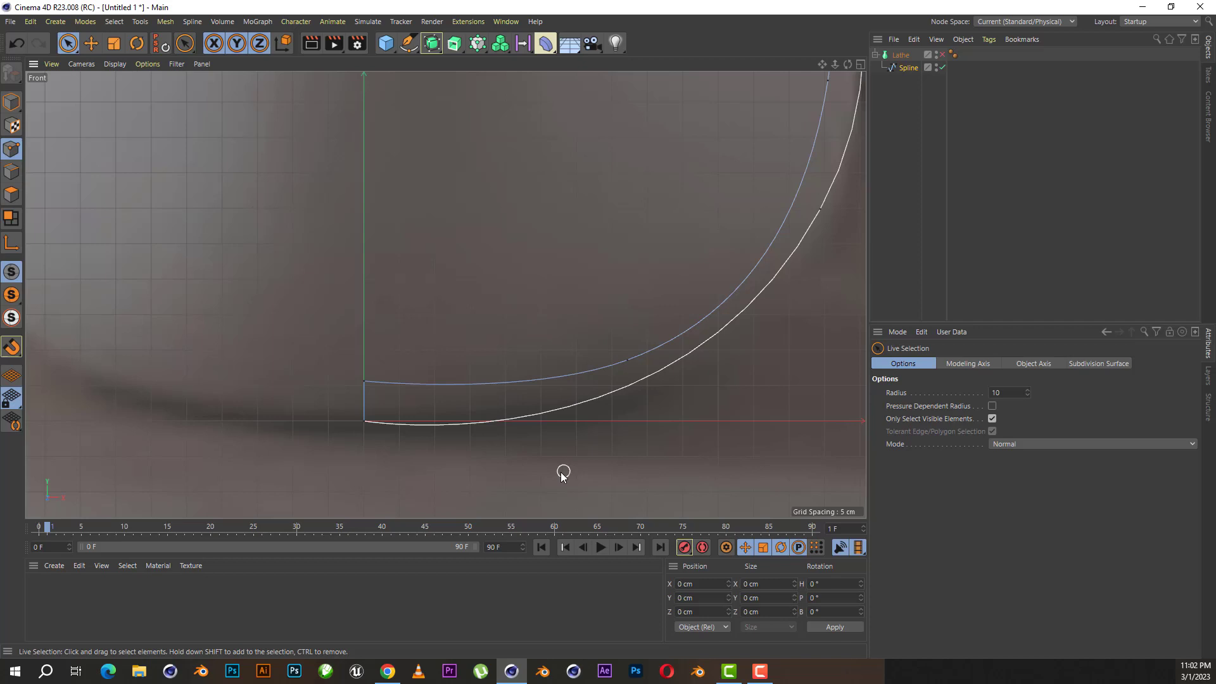
- Add a new point on the lower curve and move it to flatten the vase's base
right_click(656, 456)
mouse_move(703, 335)
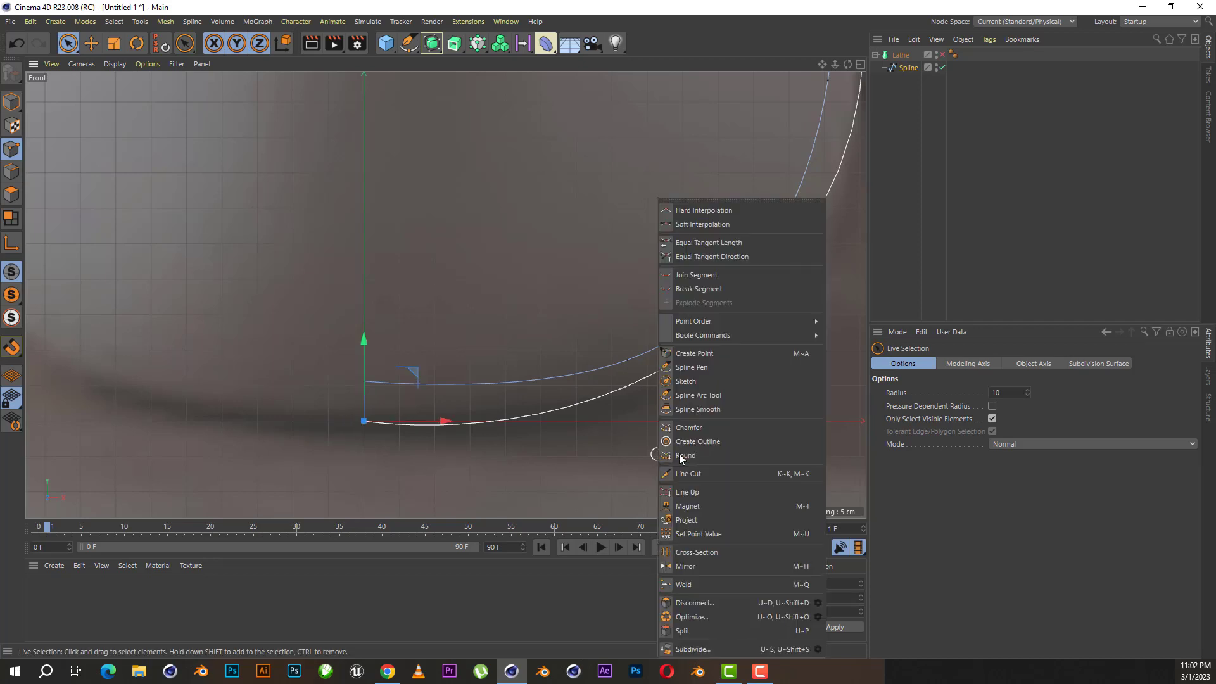
left_click(709, 354)
left_click(538, 414)
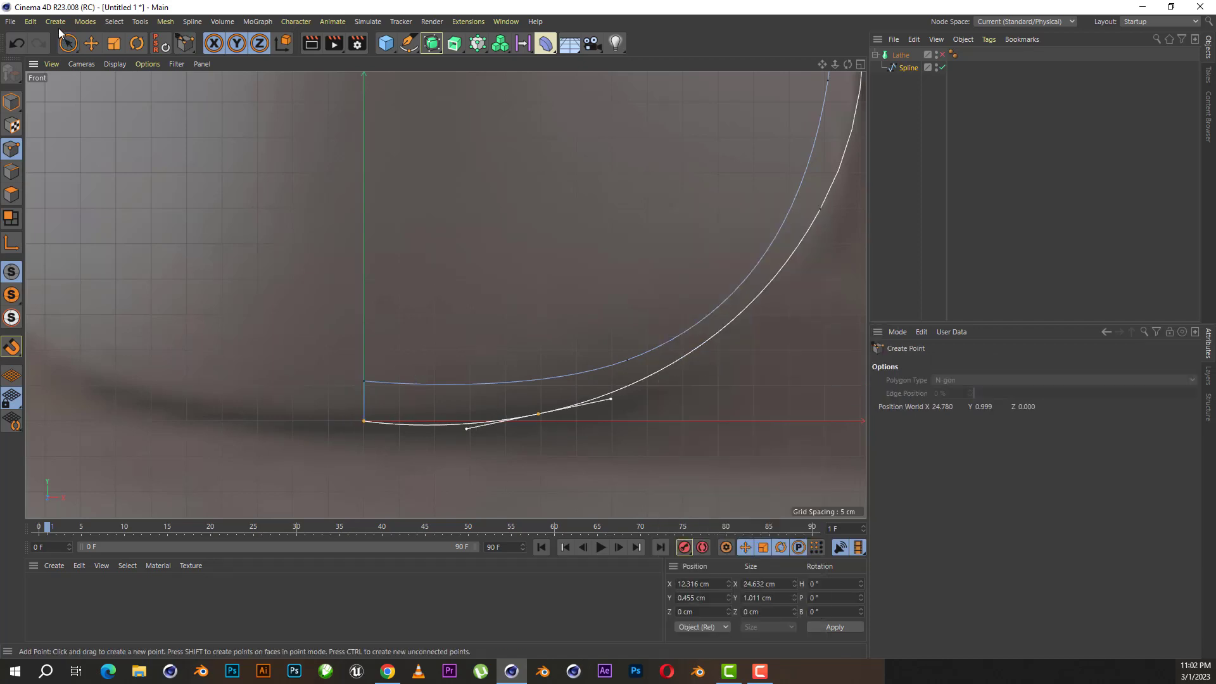
left_click(92, 43)
left_click_drag(538, 413, 541, 340)
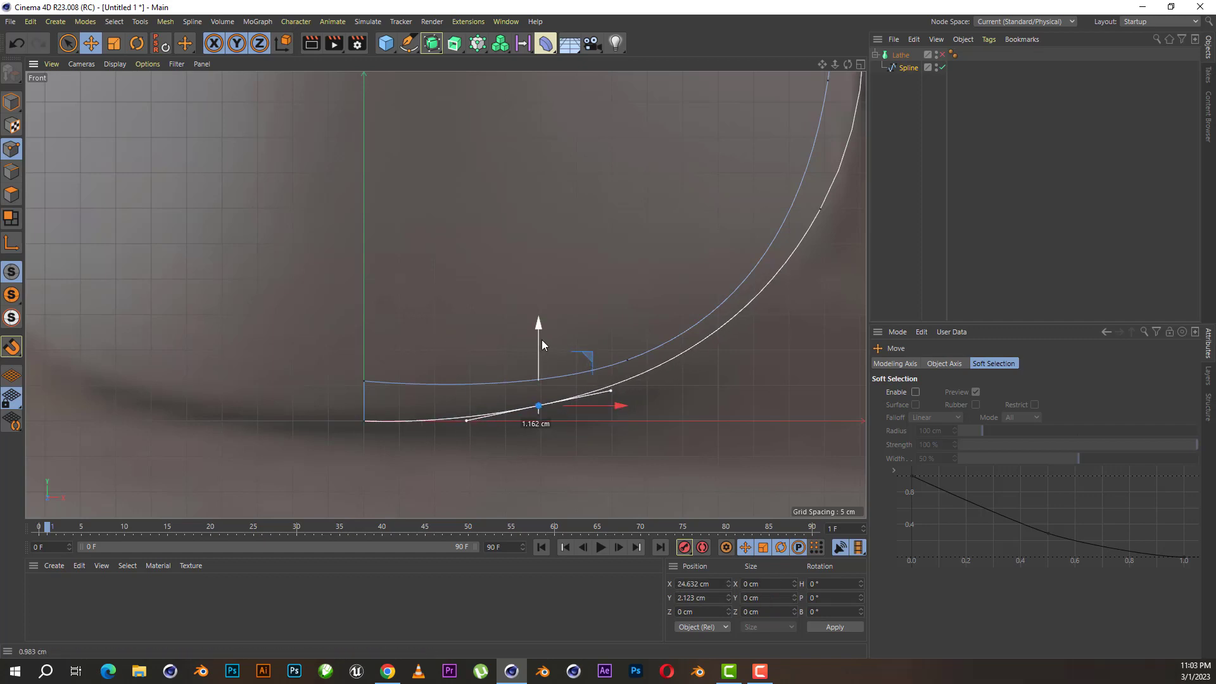
left_click_drag(610, 391, 613, 401)
left_click_drag(542, 352, 461, 417)
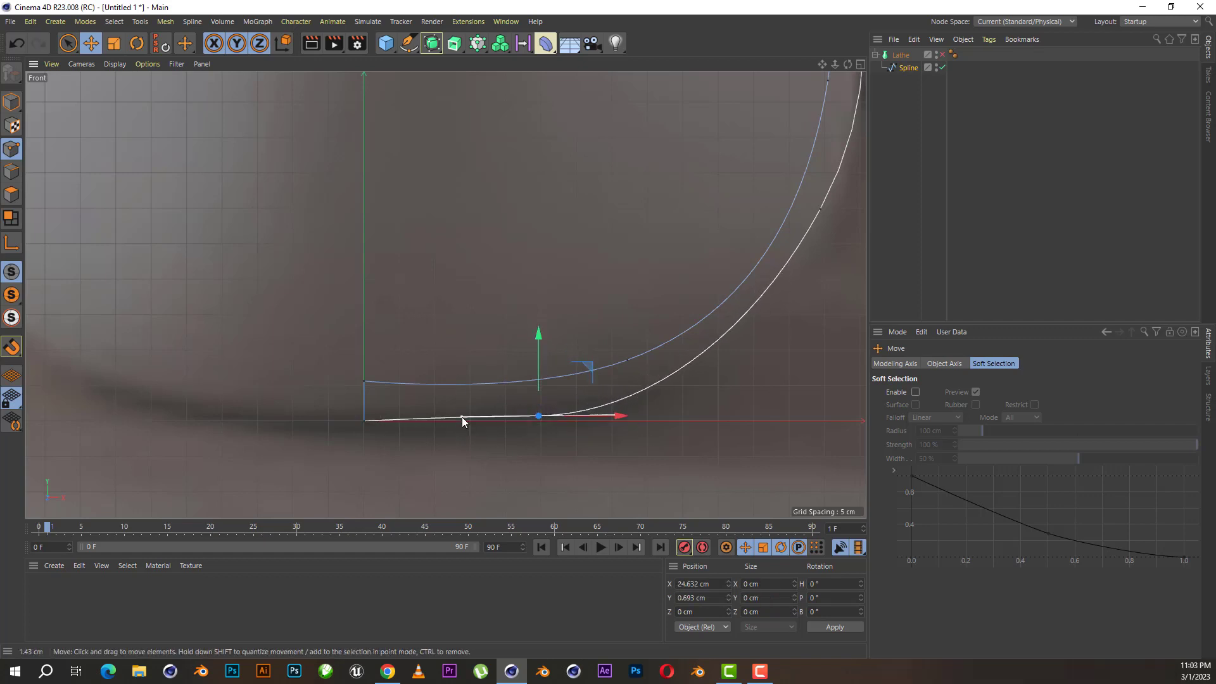
- Adjust the upper curve point's tangent, then re-enable the Lathe in four views
left_click(627, 359)
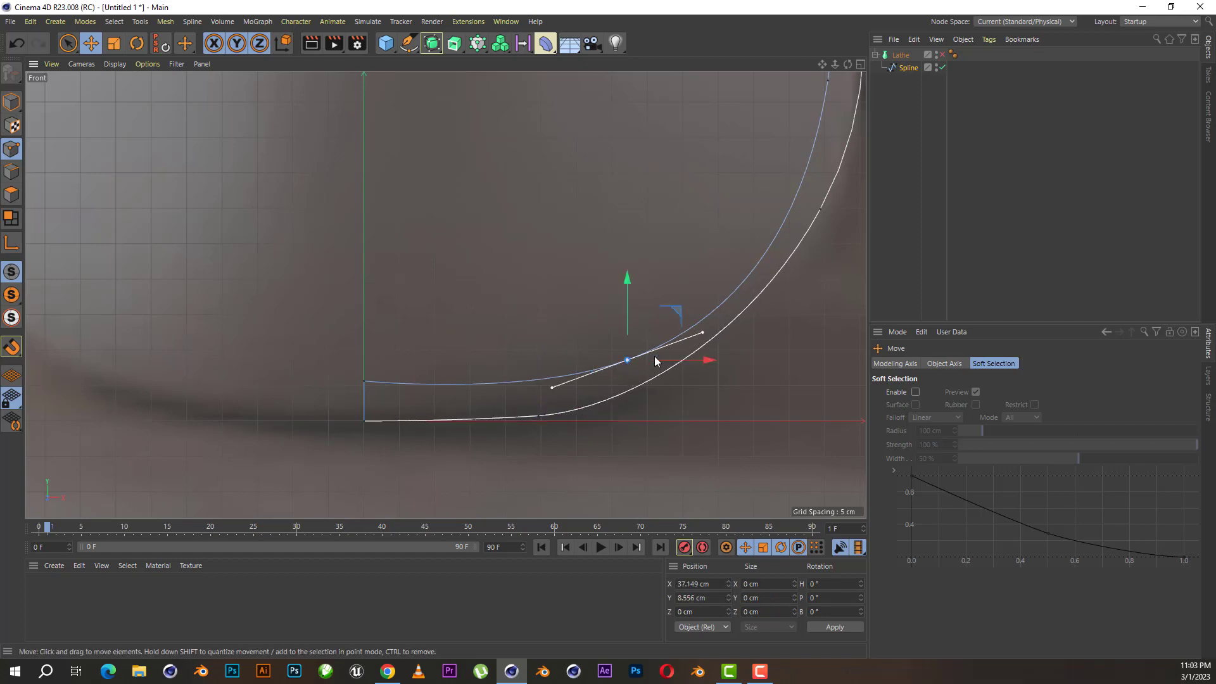
left_click_drag(702, 332, 697, 322)
scroll(642, 448, "down", 1)
left_click(555, 421)
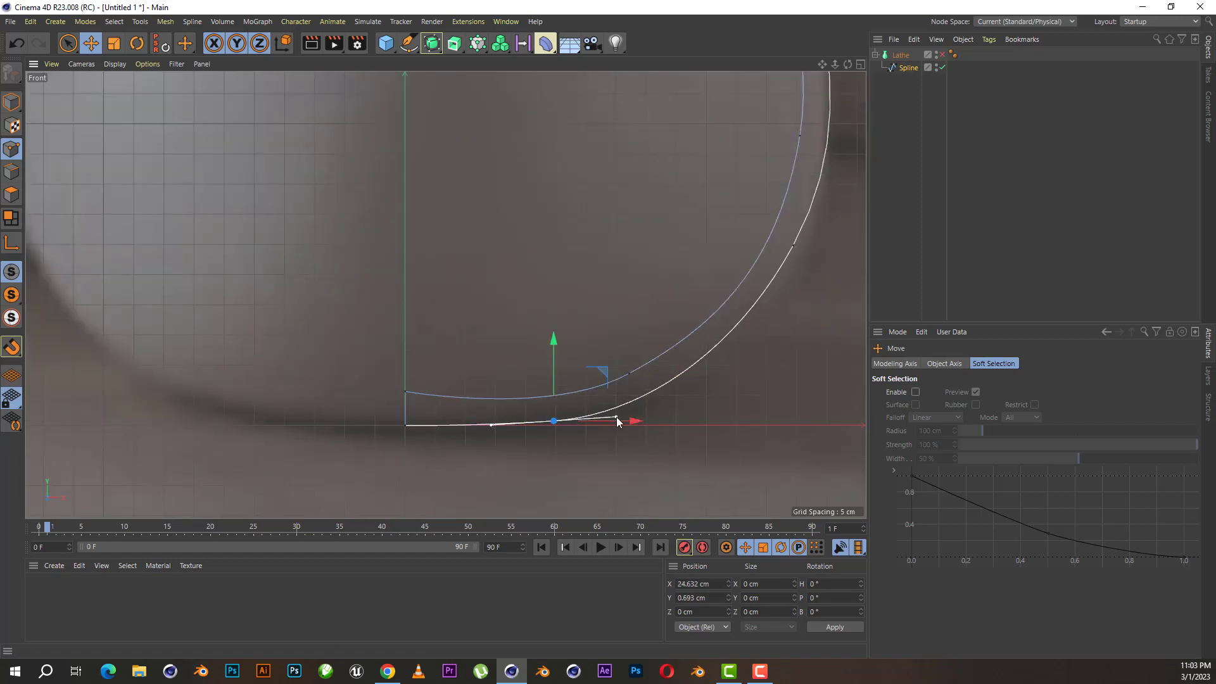
scroll(617, 416, "down", 3)
left_click(942, 54)
middle_click(849, 98)
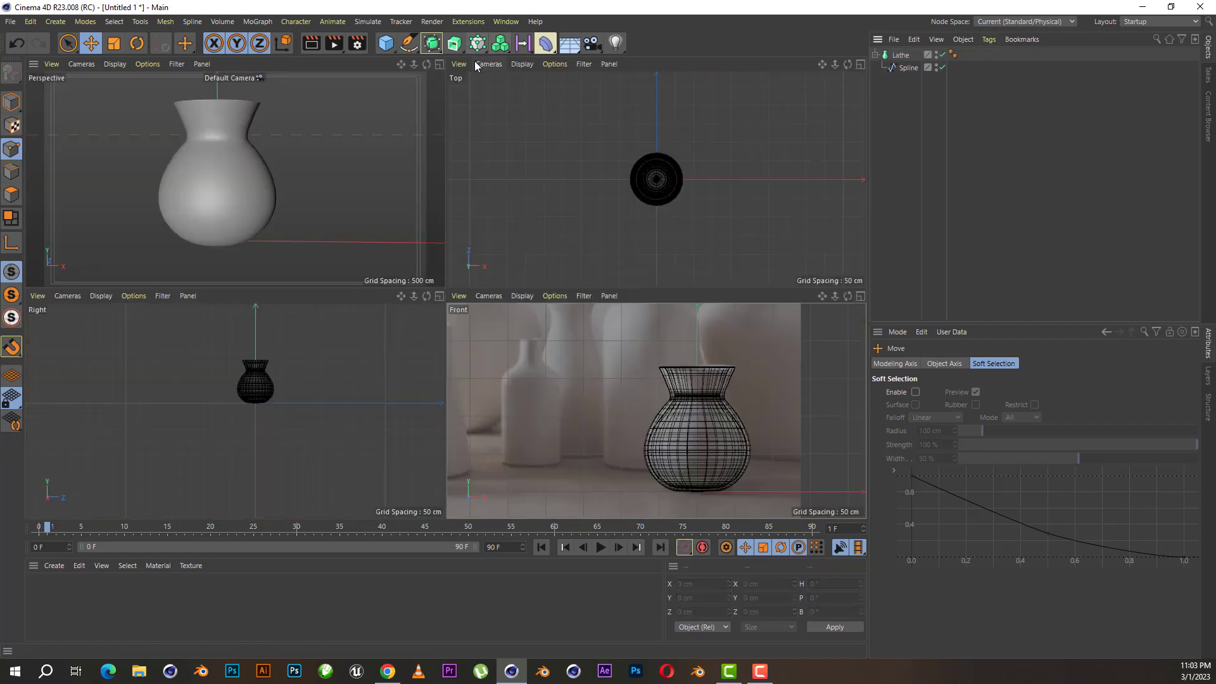
left_click(442, 64)
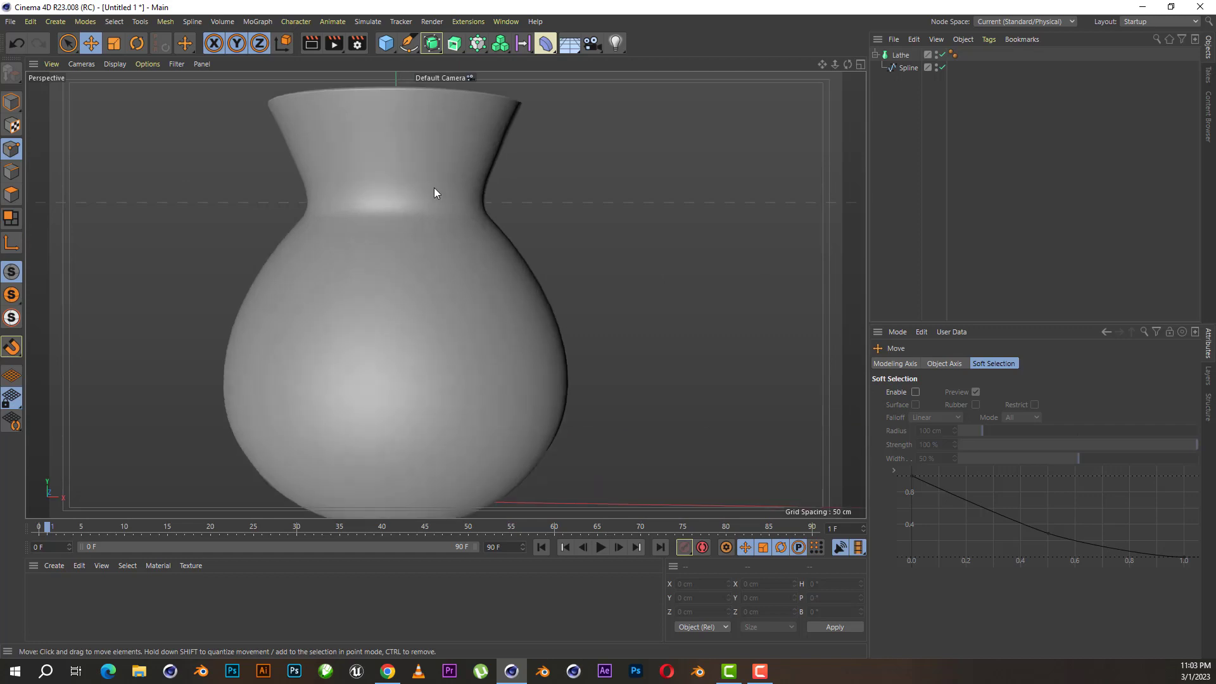
left_click_drag(848, 64, 848, 114)
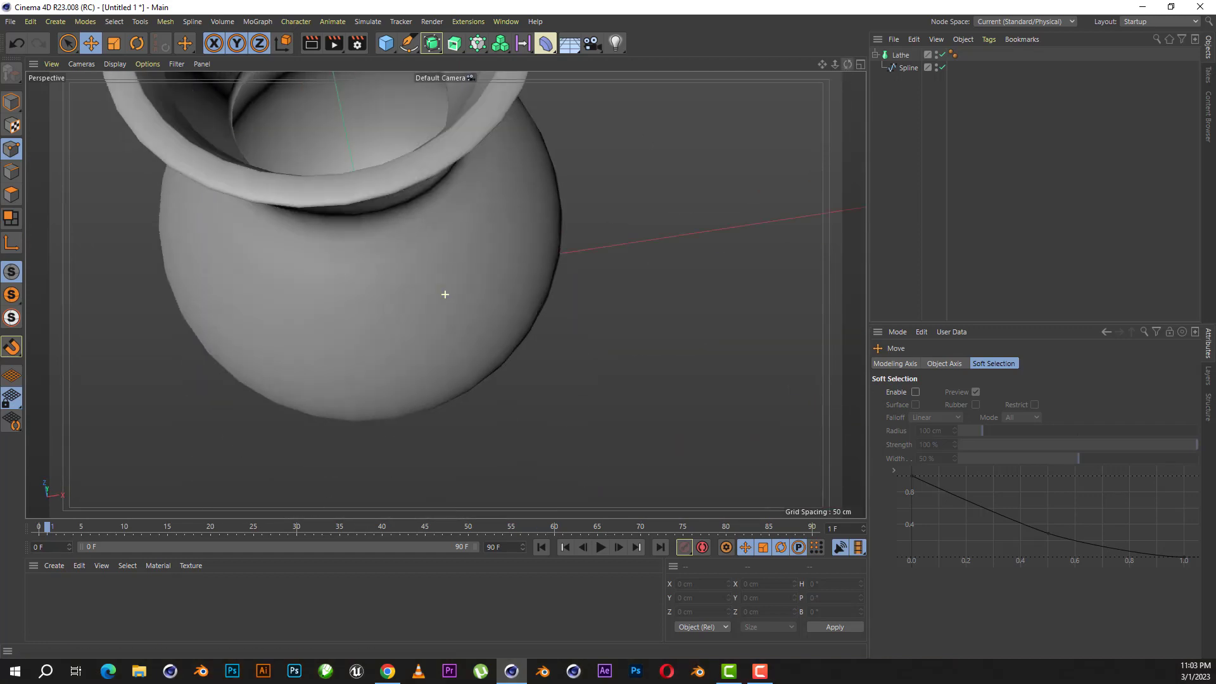
scroll(621, 329, "down", 5)
scroll(506, 96, "up", 4)
scroll(505, 96, "up", 3)
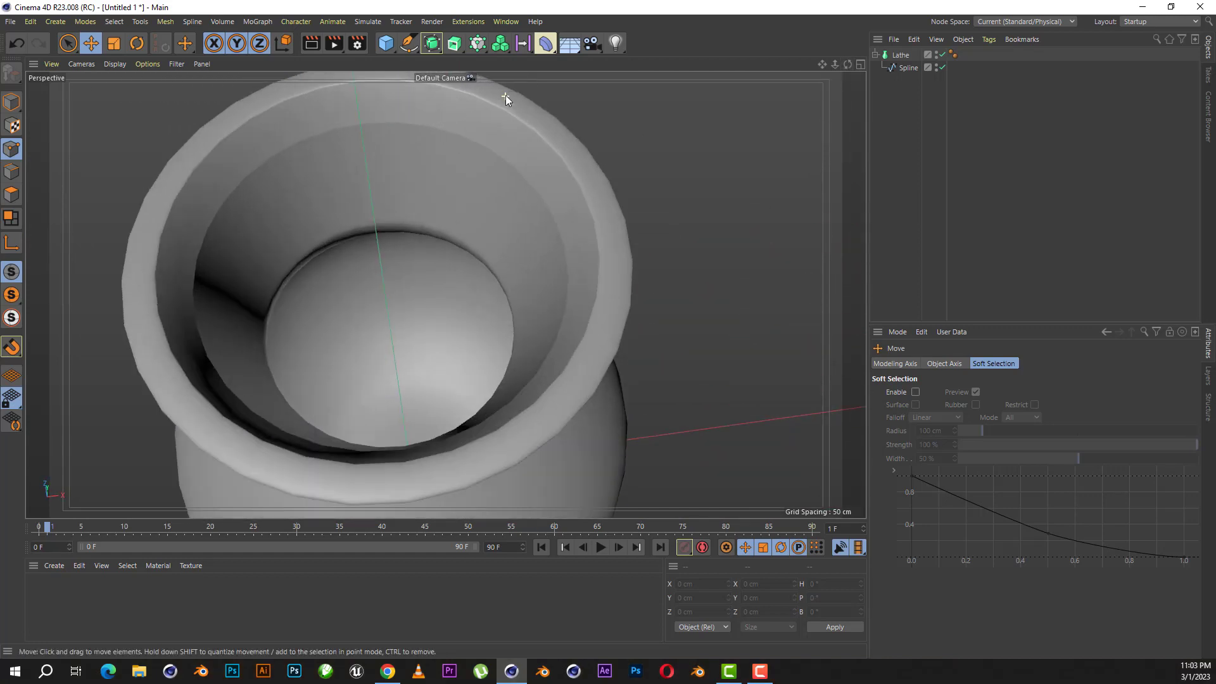
left_click_drag(847, 64, 701, 233)
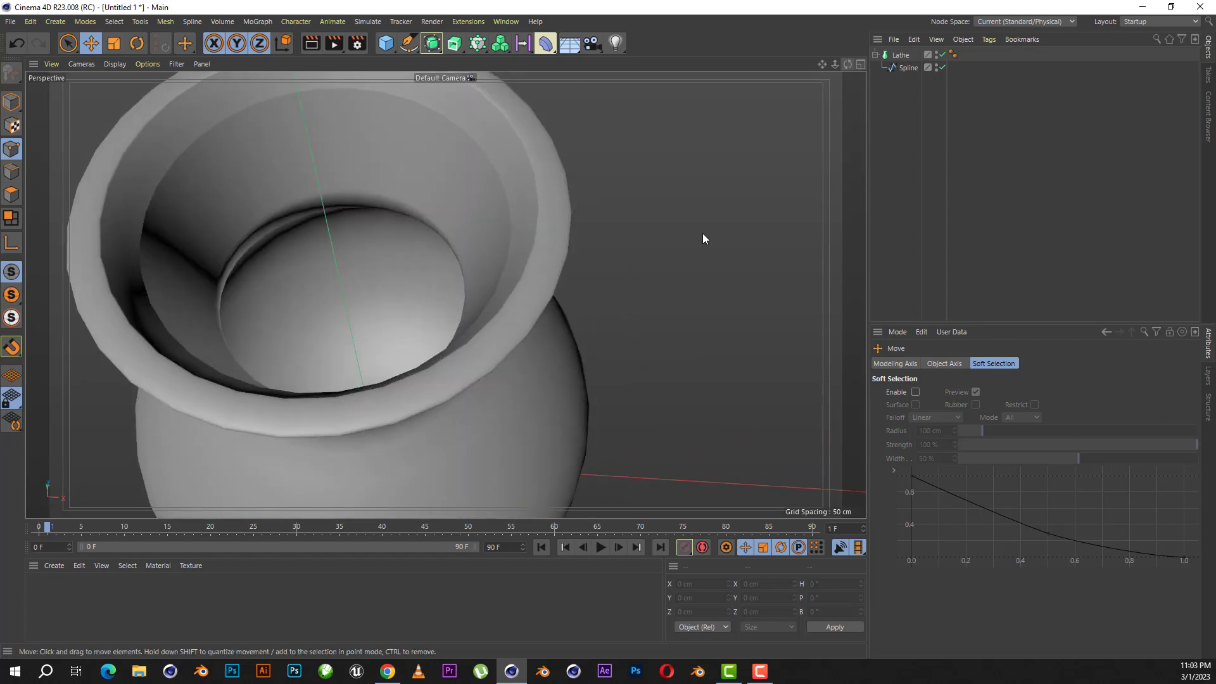
scroll(506, 154, "down", 3)
scroll(507, 155, "up", 3)
scroll(507, 154, "up", 2)
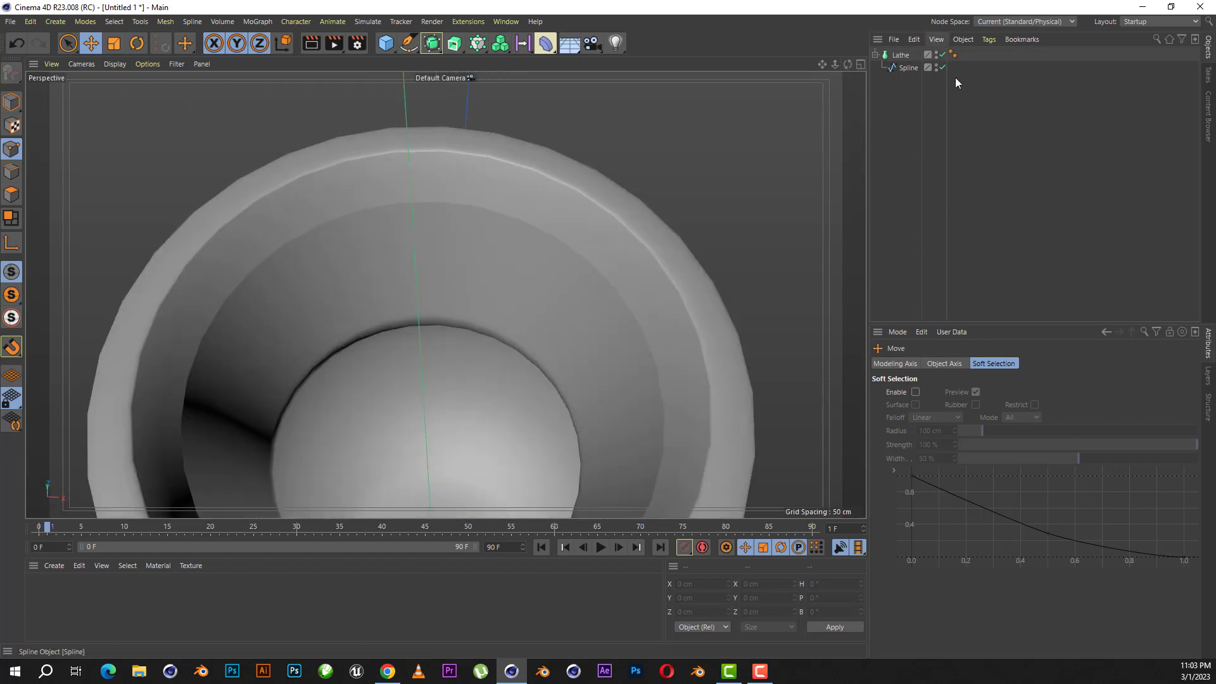
left_click(901, 55)
left_click_drag(848, 64, 792, 139)
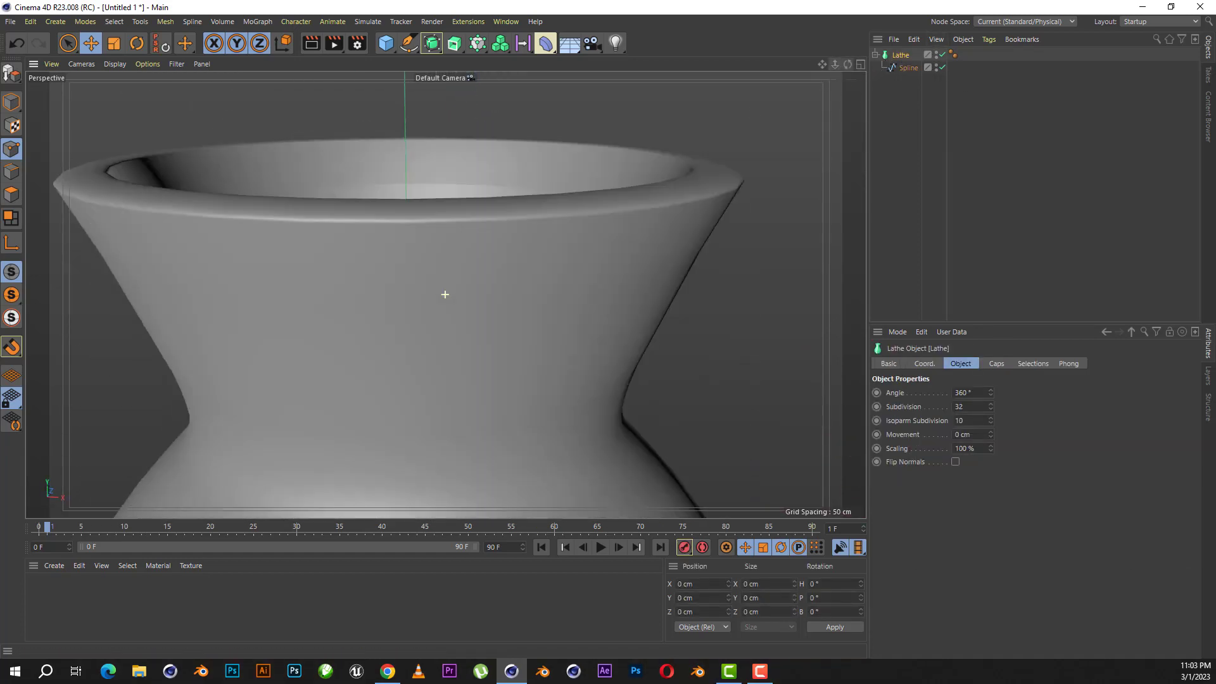
left_click_drag(446, 295, 445, 295, "alt")
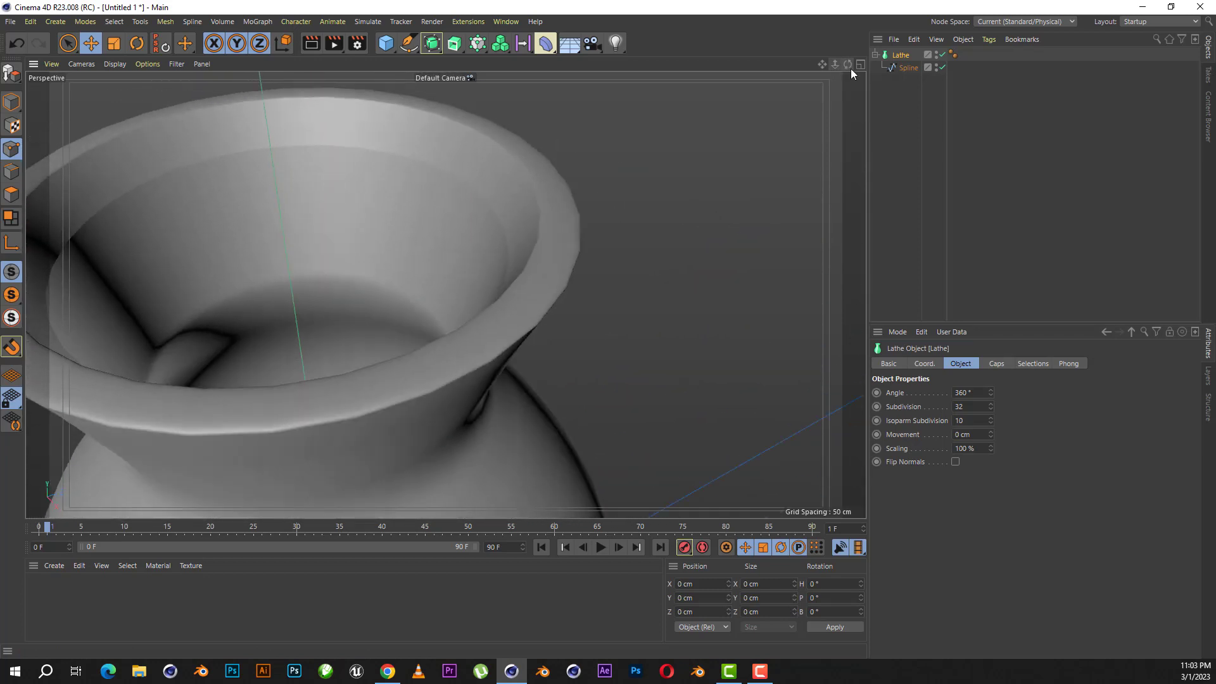
left_click(860, 64)
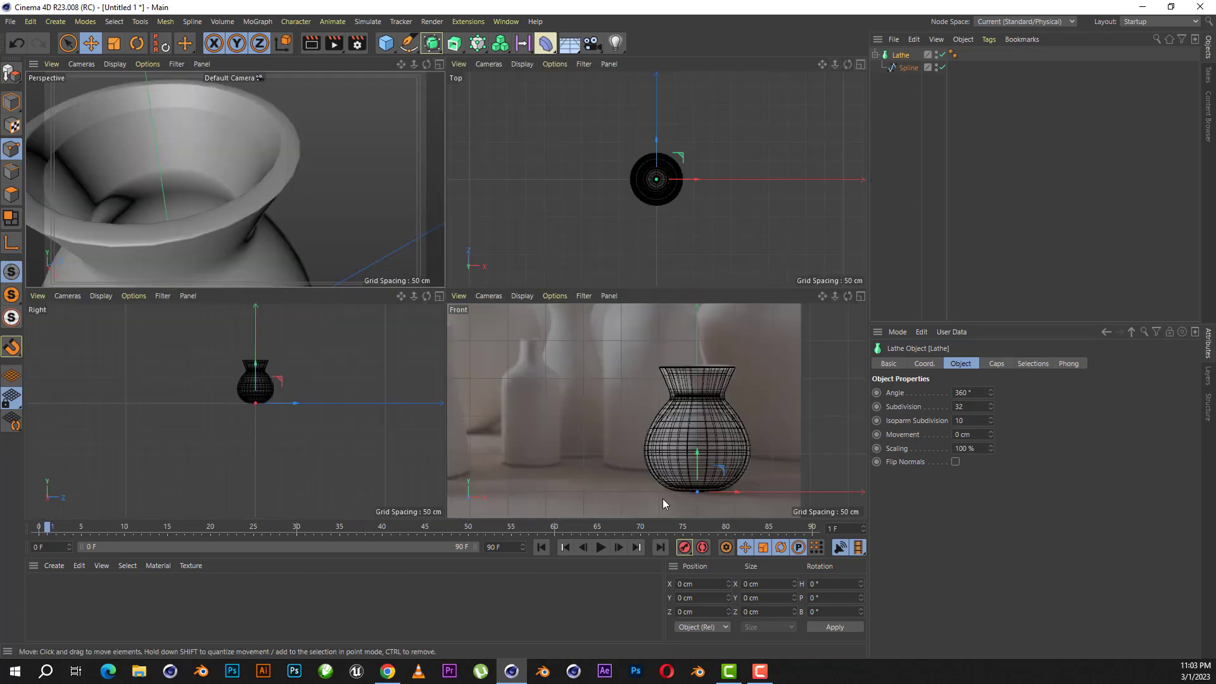
- Disable the Lathe, select the Spline and zoom in on a point near the rim
left_click(942, 54)
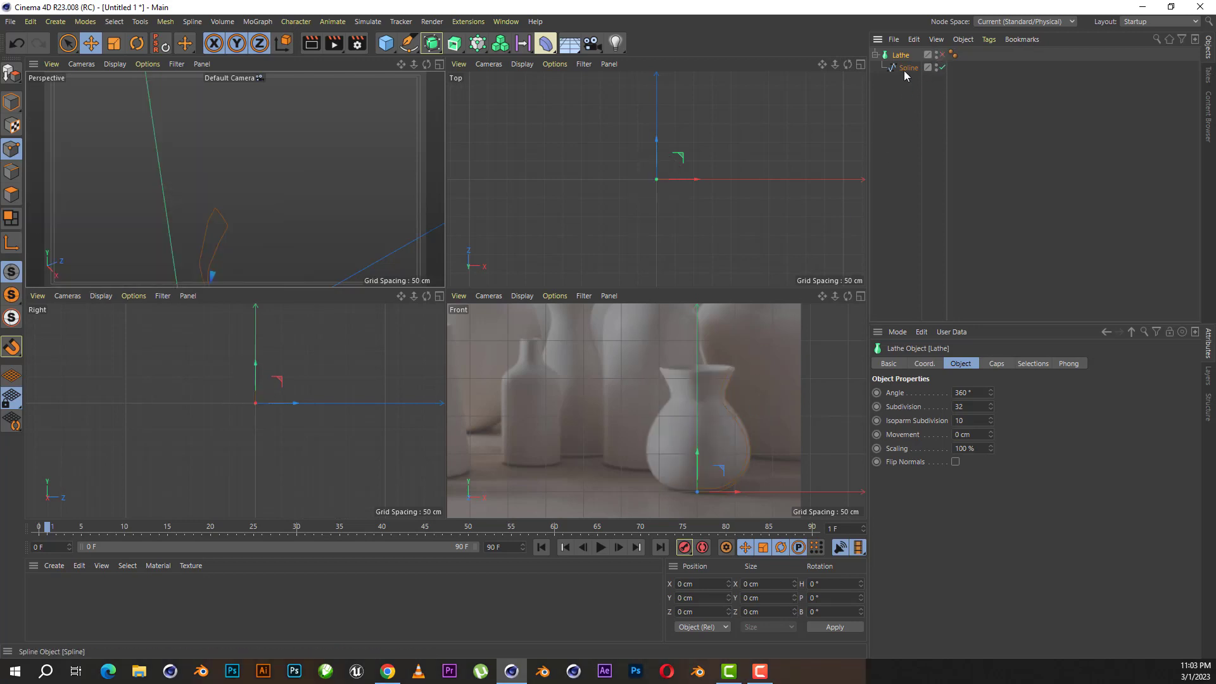
left_click(906, 69)
scroll(762, 377, "up", 4)
scroll(728, 361, "up", 3)
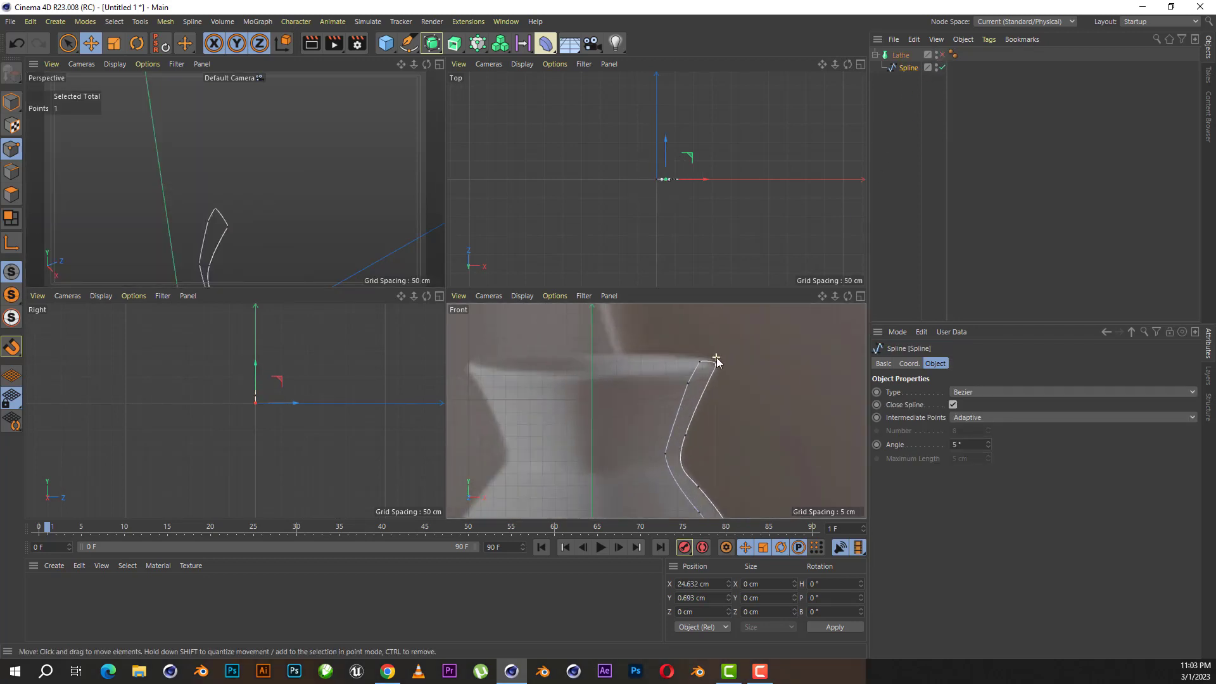
scroll(717, 356, "up", 3)
left_click(671, 400)
scroll(671, 418, "up", 3)
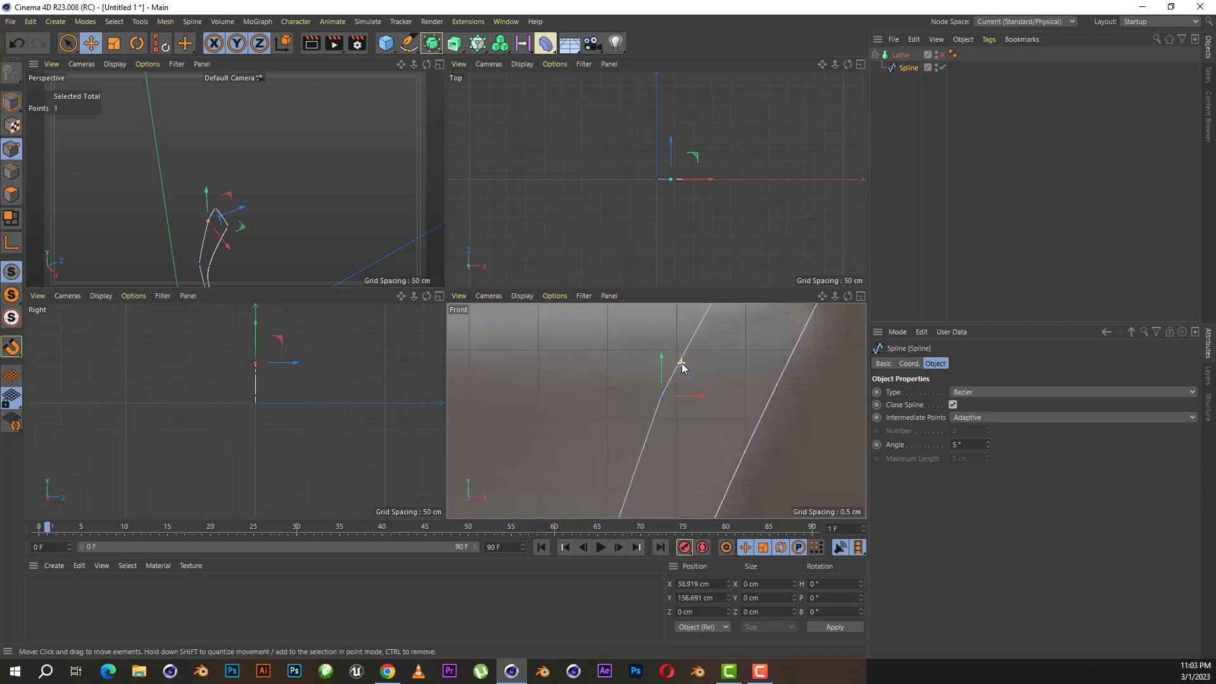
scroll(682, 407, "up", 3)
- Create a new spline point near the rim, nudge it outward on X, and re-enable the Lathe
right_click(674, 388)
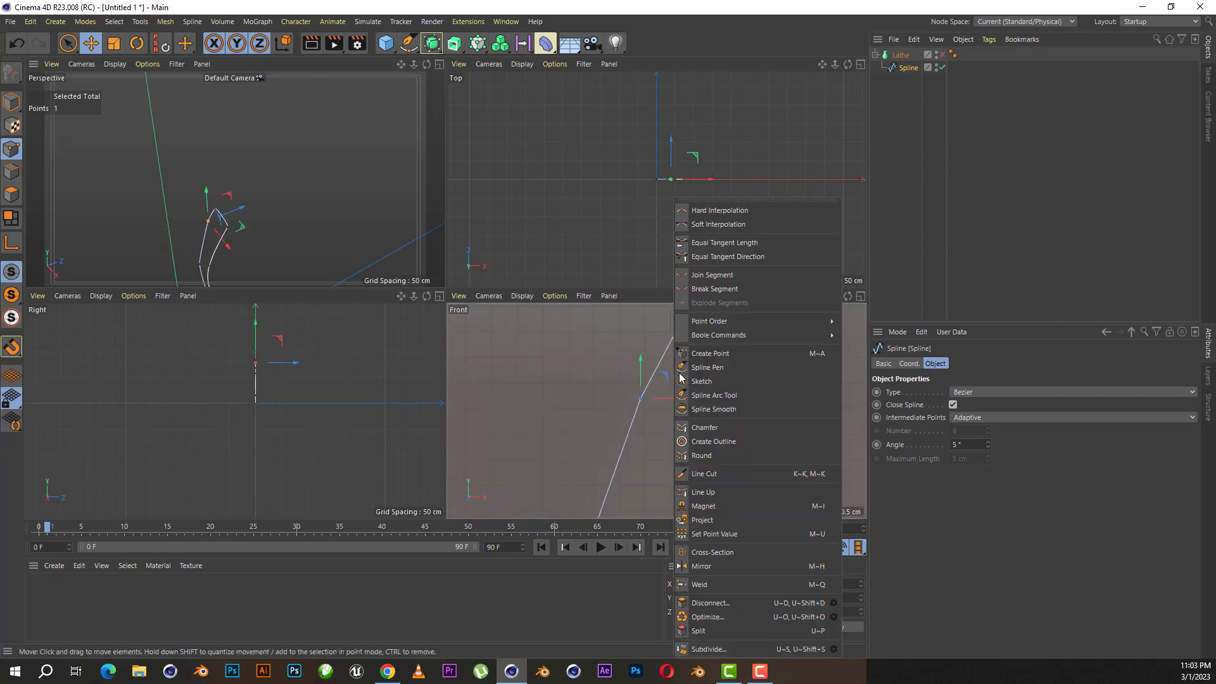
left_click(723, 223)
scroll(682, 459, "down", 2)
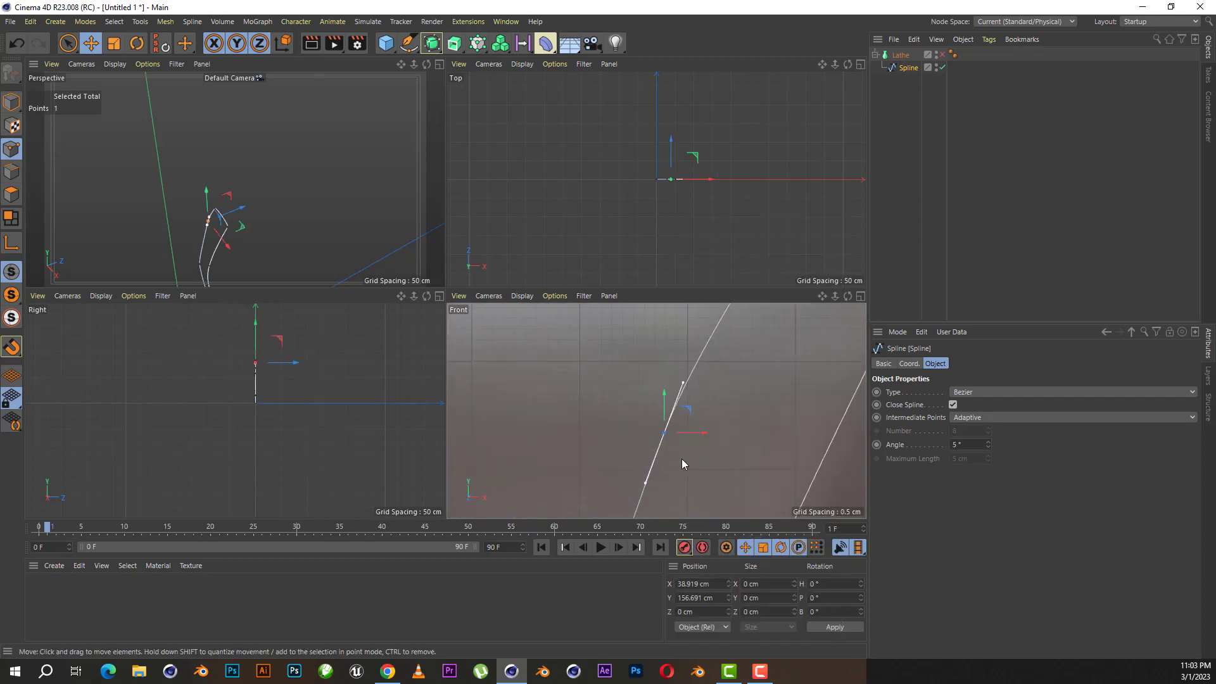
scroll(681, 459, "down", 4)
left_click_drag(707, 443, 712, 443)
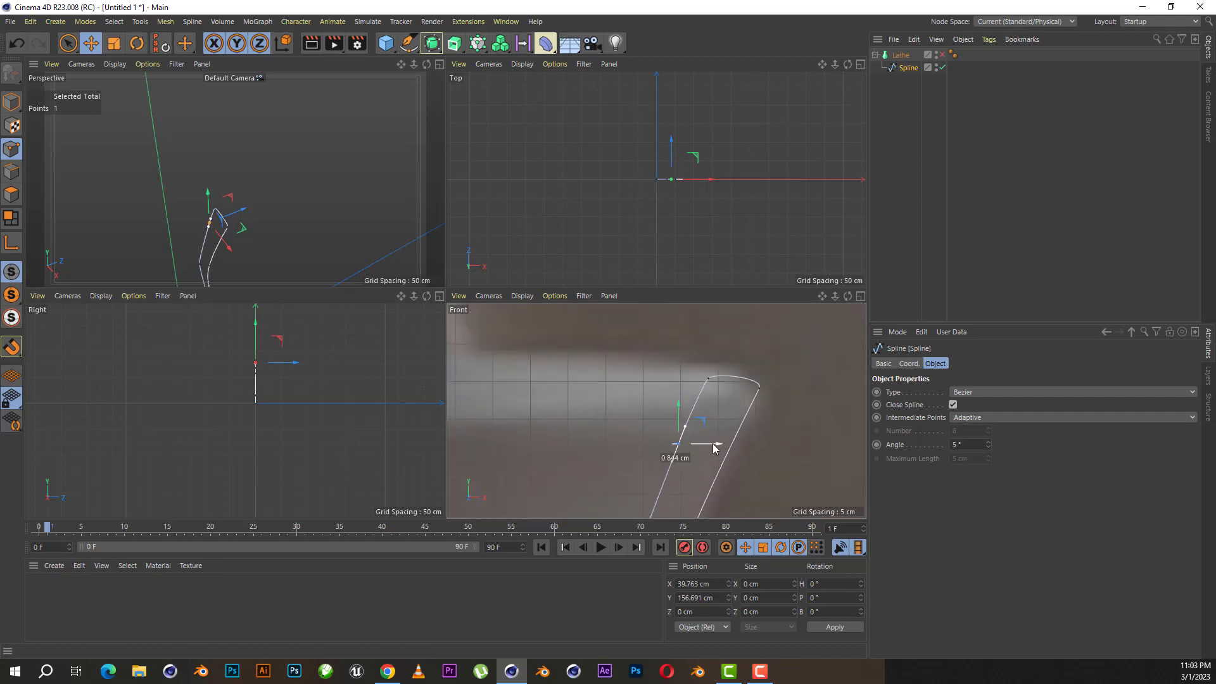
left_click(942, 55)
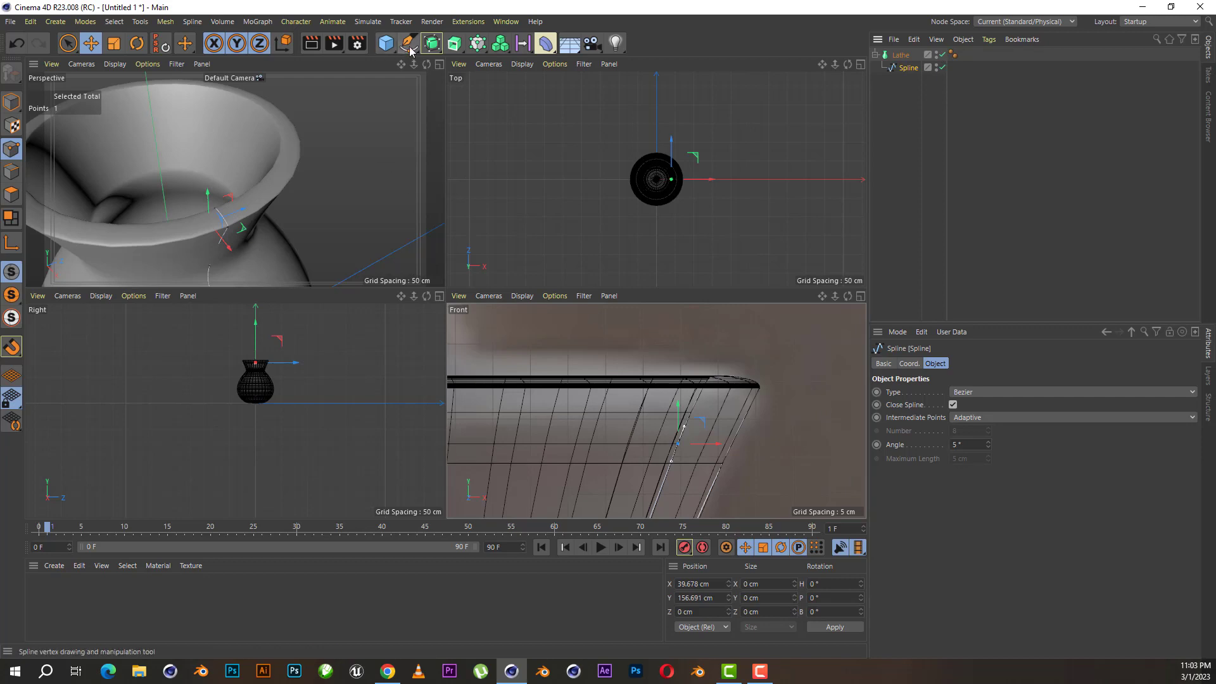
- Nest the first vase's Lathe under a new Subdivision Surface to smooth it
middle_click(430, 177)
scroll(496, 168, "down", 3)
scroll(502, 233, "down", 3)
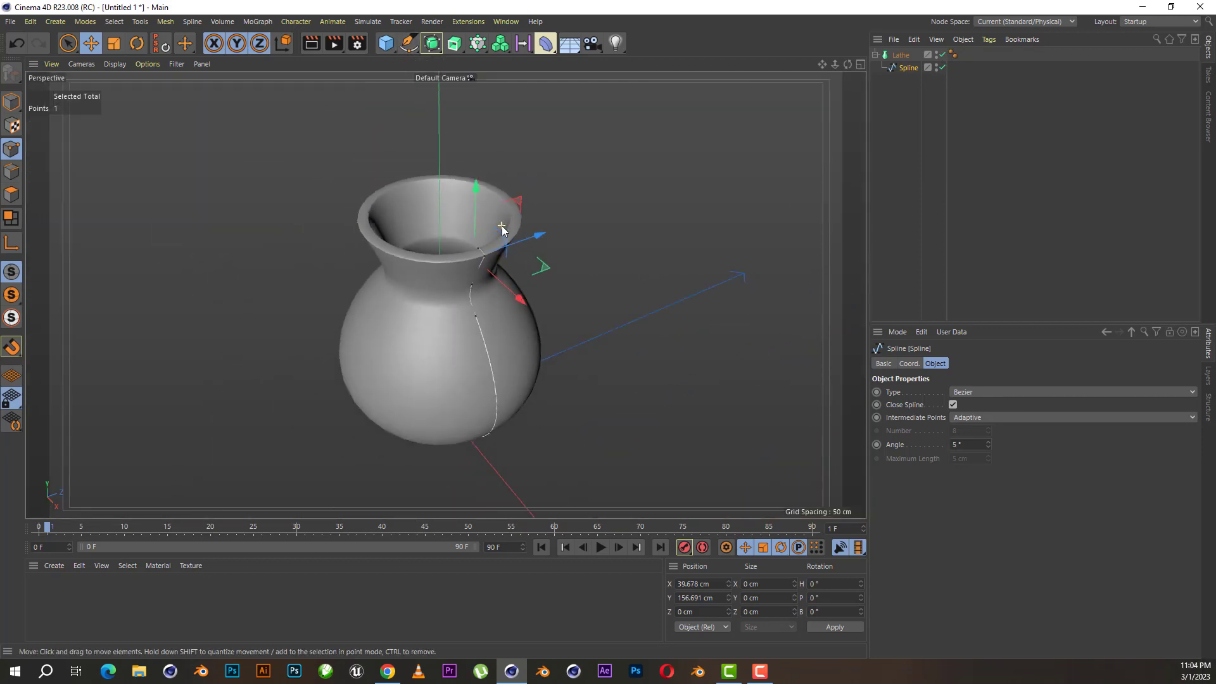
left_click(432, 43)
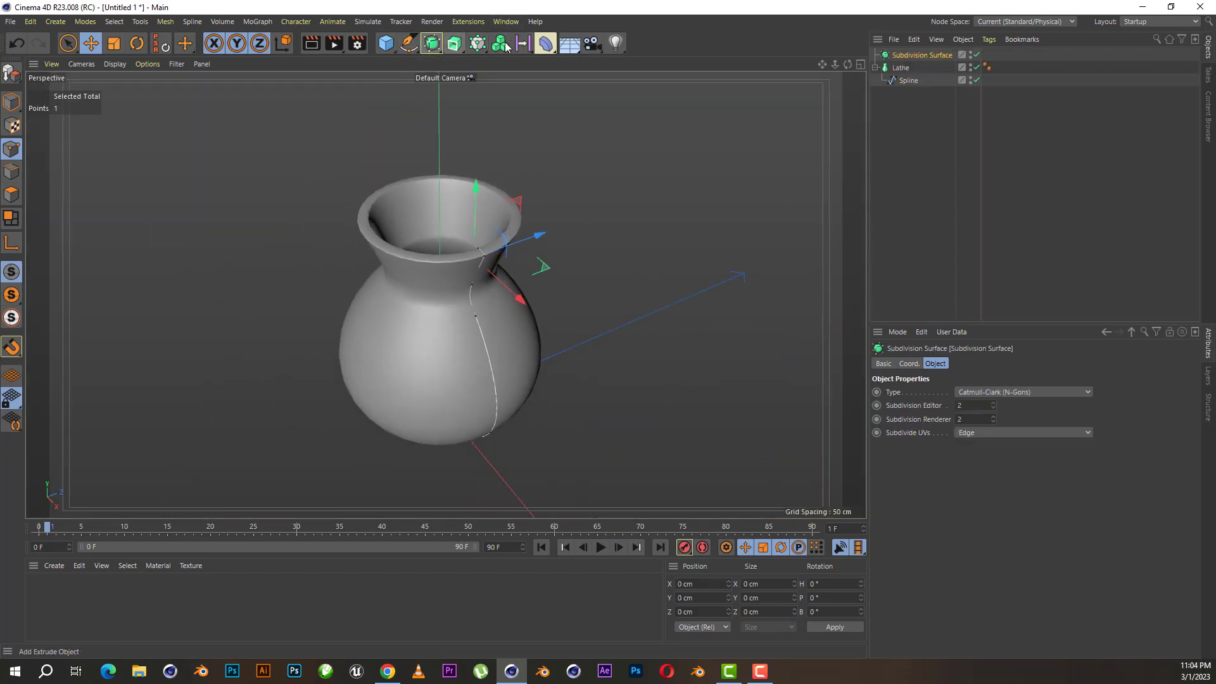
left_click_drag(904, 68, 922, 56)
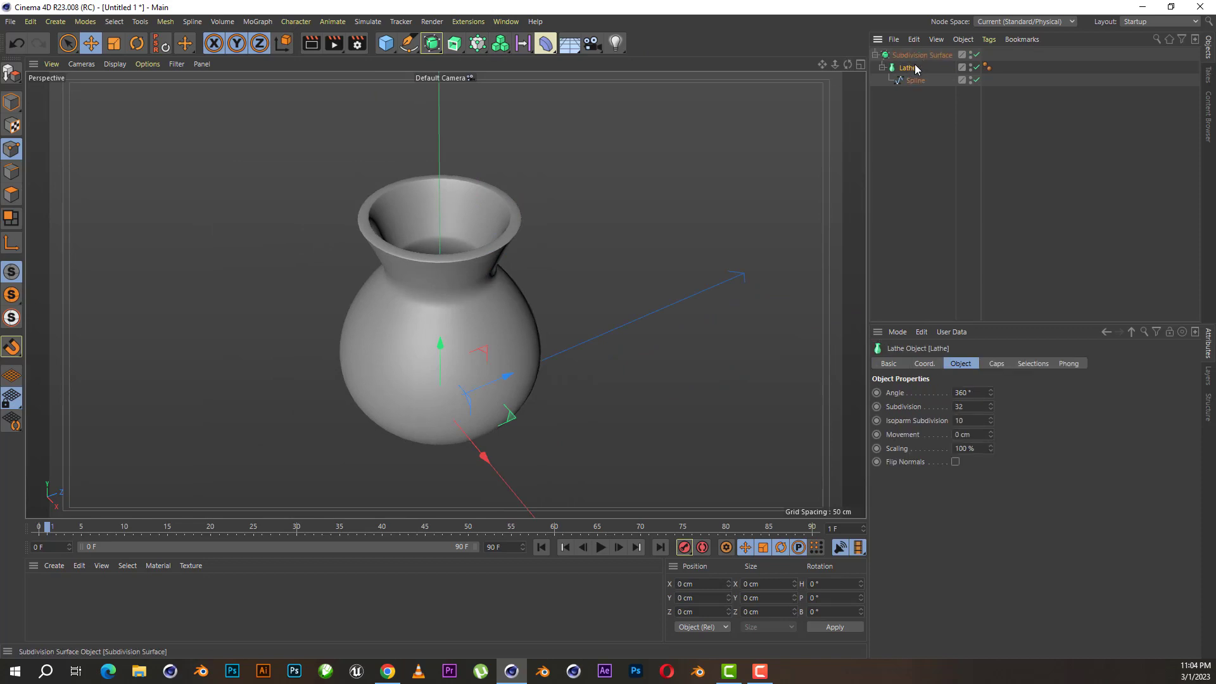
left_click(967, 180)
scroll(506, 211, "down", 2)
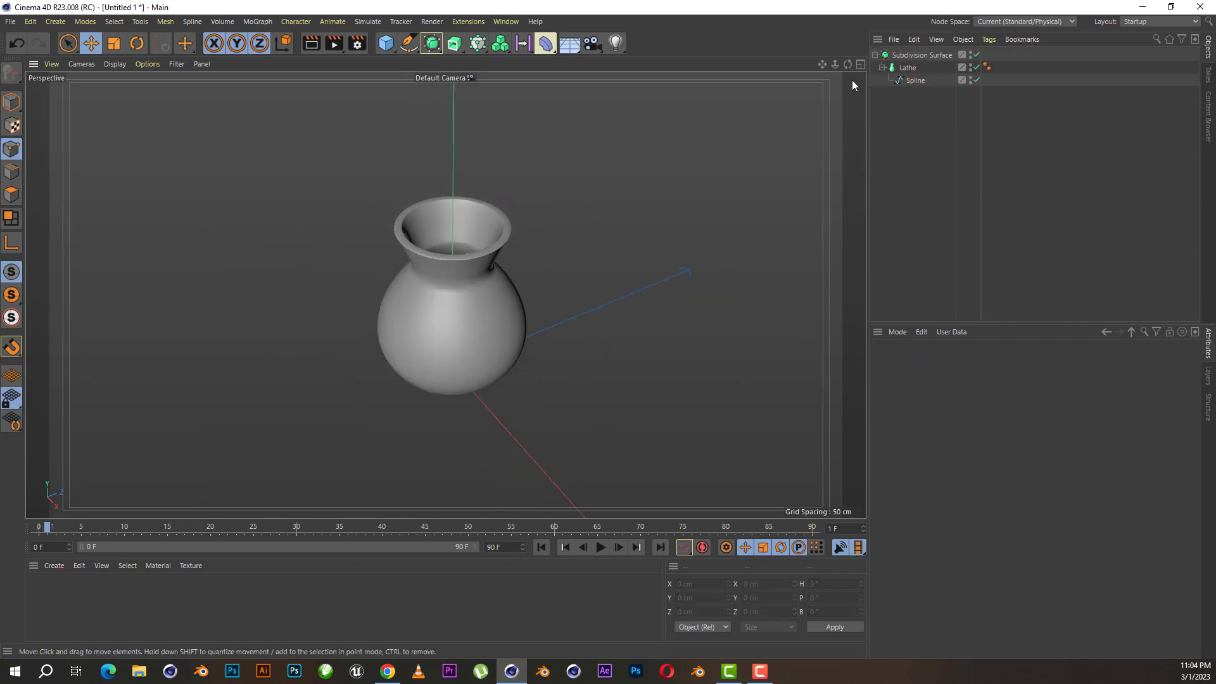
left_click_drag(446, 294, 445, 294, "alt")
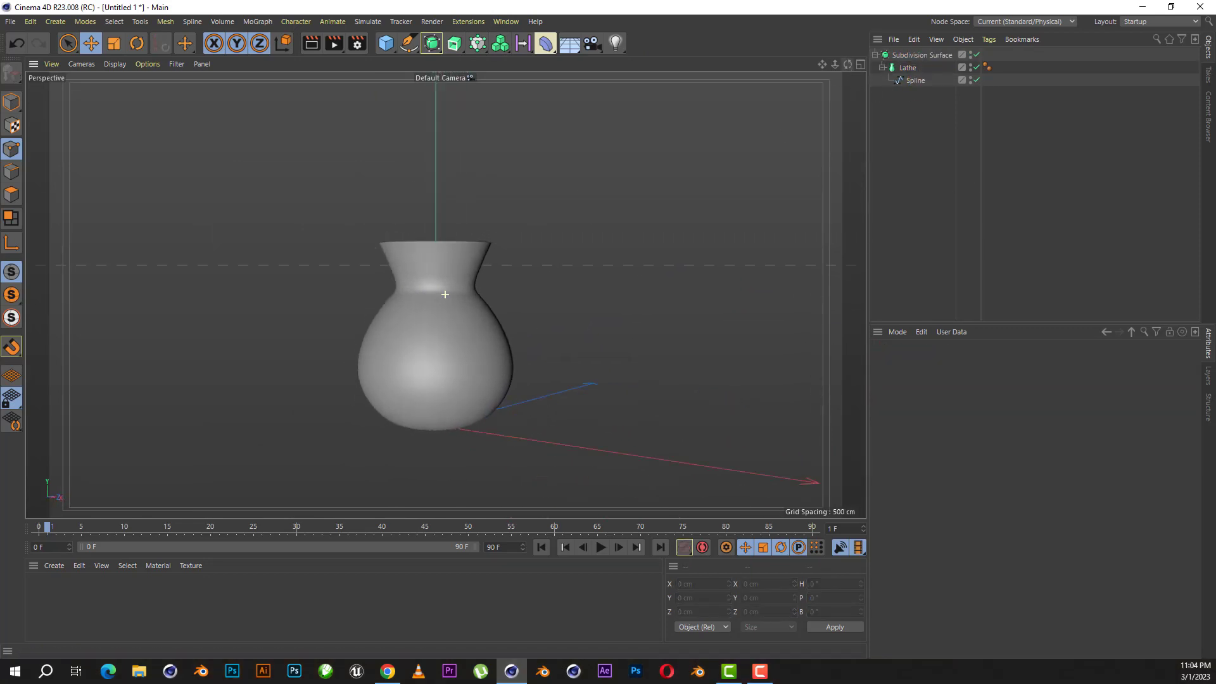
- Collapse the first vase's Subdivision Surface, rename it '1', and hide it from view
left_click(861, 64)
left_click(862, 297)
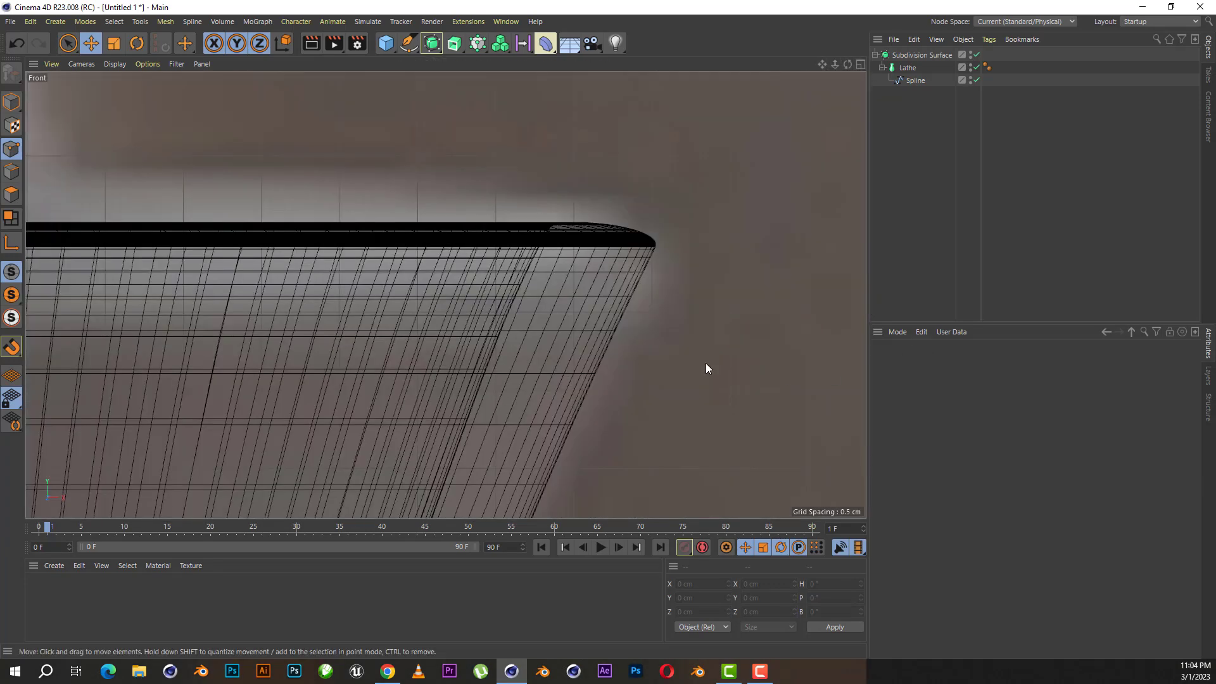
scroll(529, 283, "down", 5)
scroll(535, 251, "down", 4)
scroll(535, 250, "up", 3)
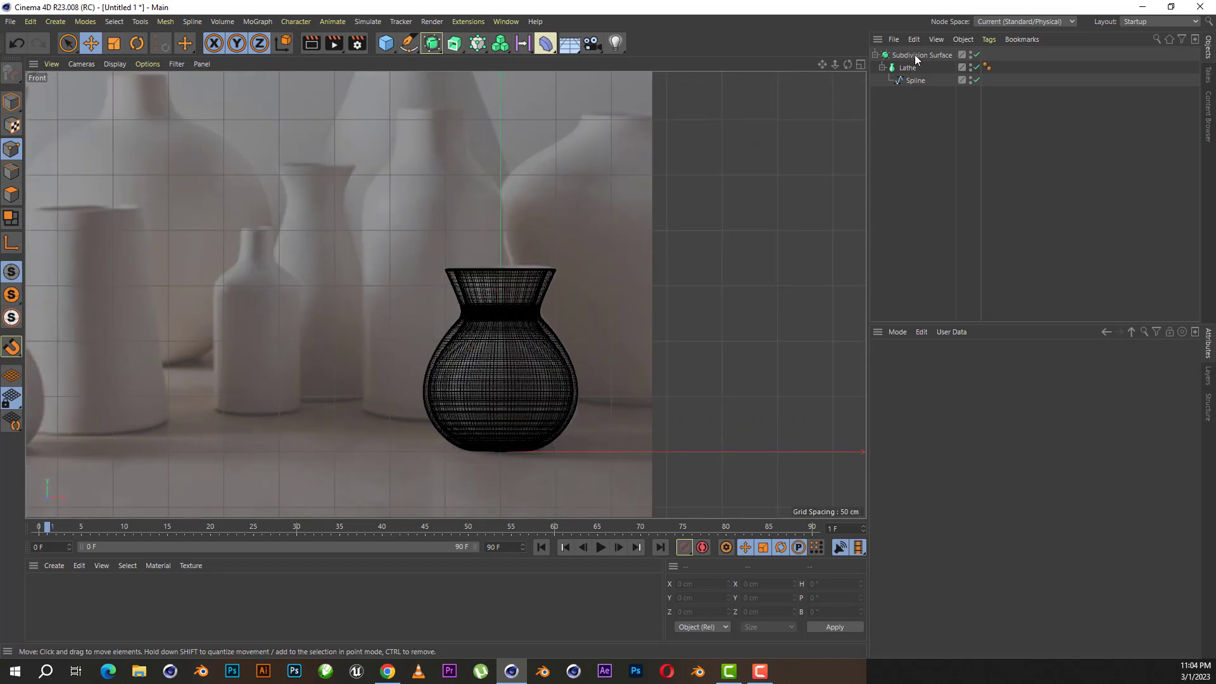
left_click(876, 56)
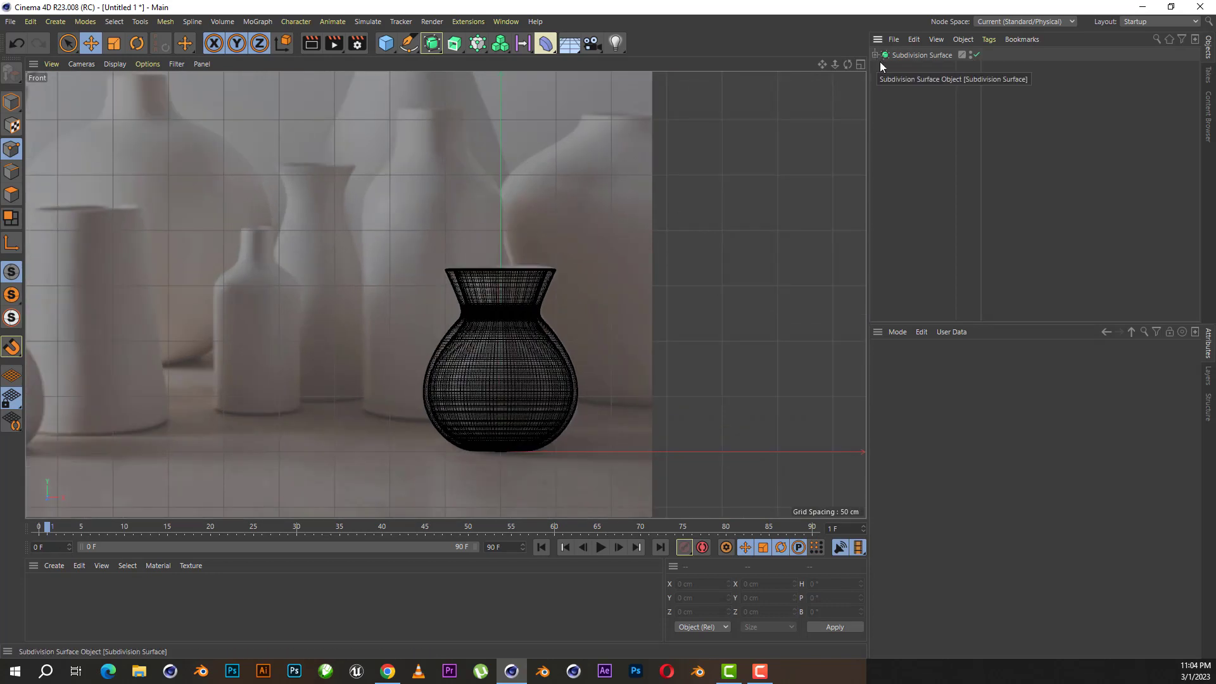
left_click(907, 57)
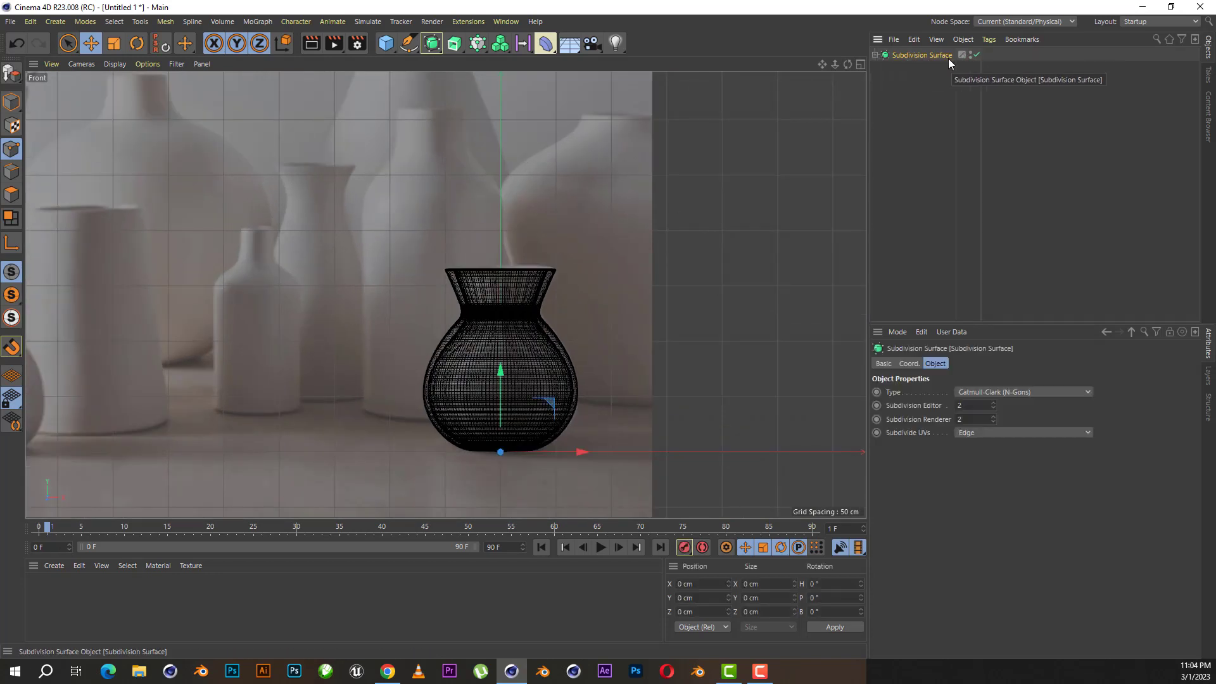
double_click(925, 57)
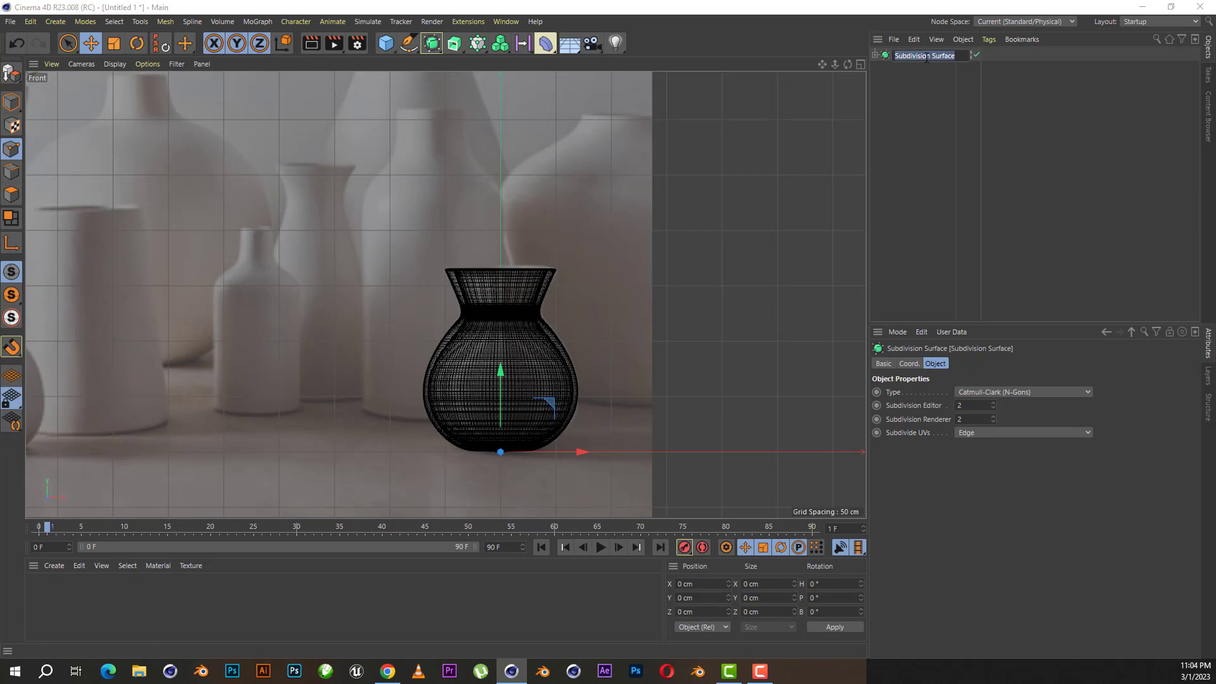
type("1")
key("Return")
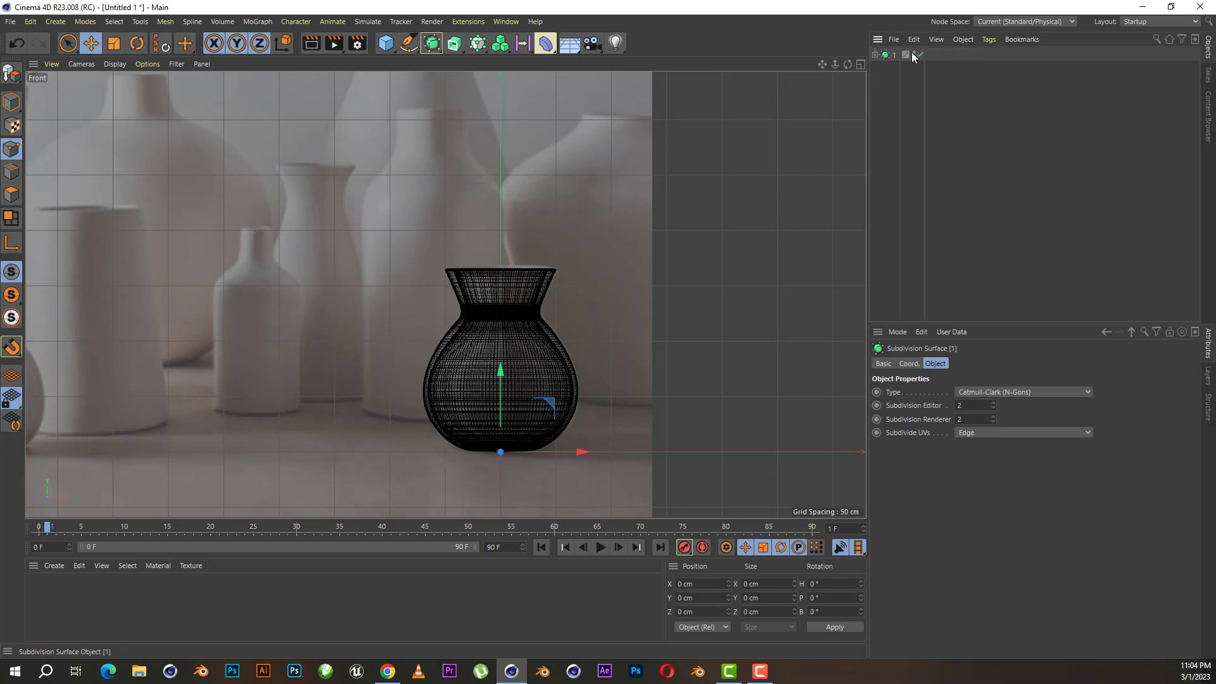
left_click(915, 56)
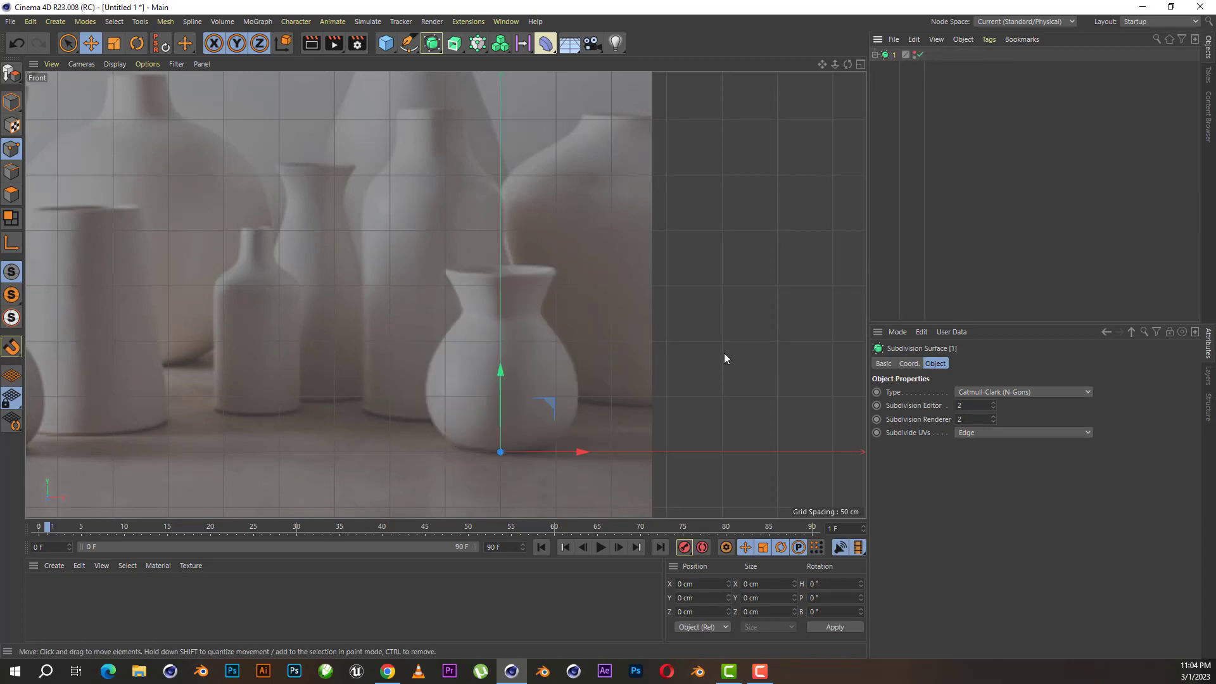
scroll(534, 380, "down", 3)
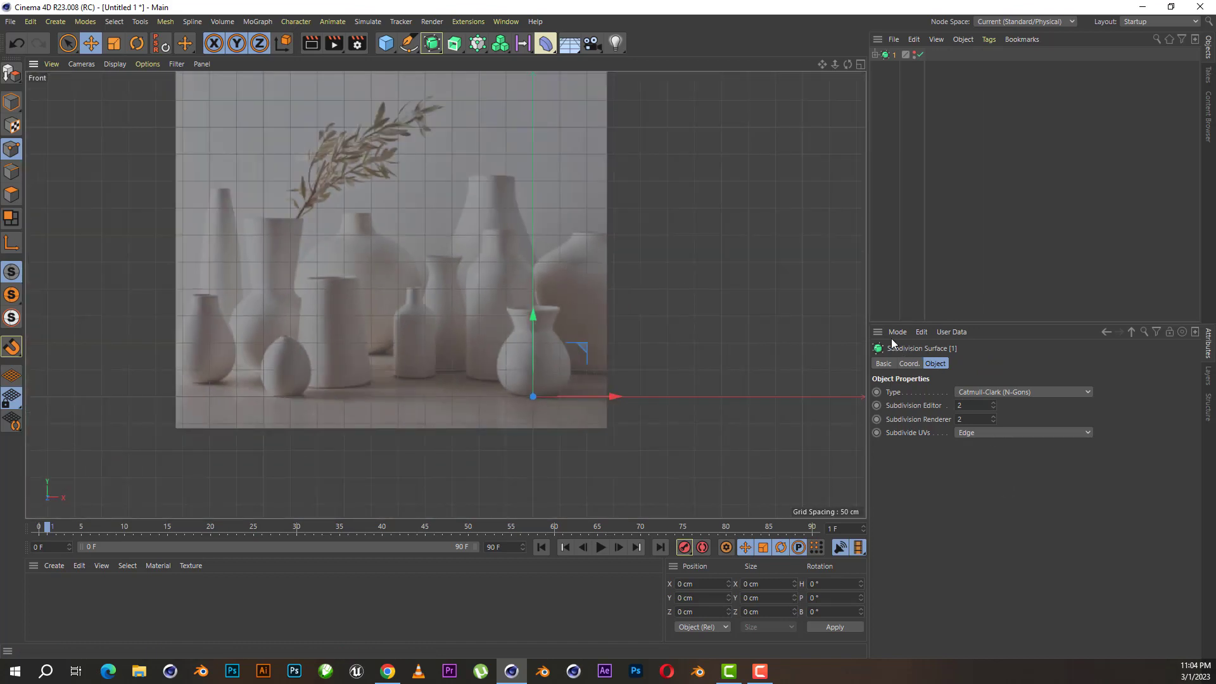
- Offset the Front view's background photo to X -200 and Y 310 in View Settings
left_click(897, 332)
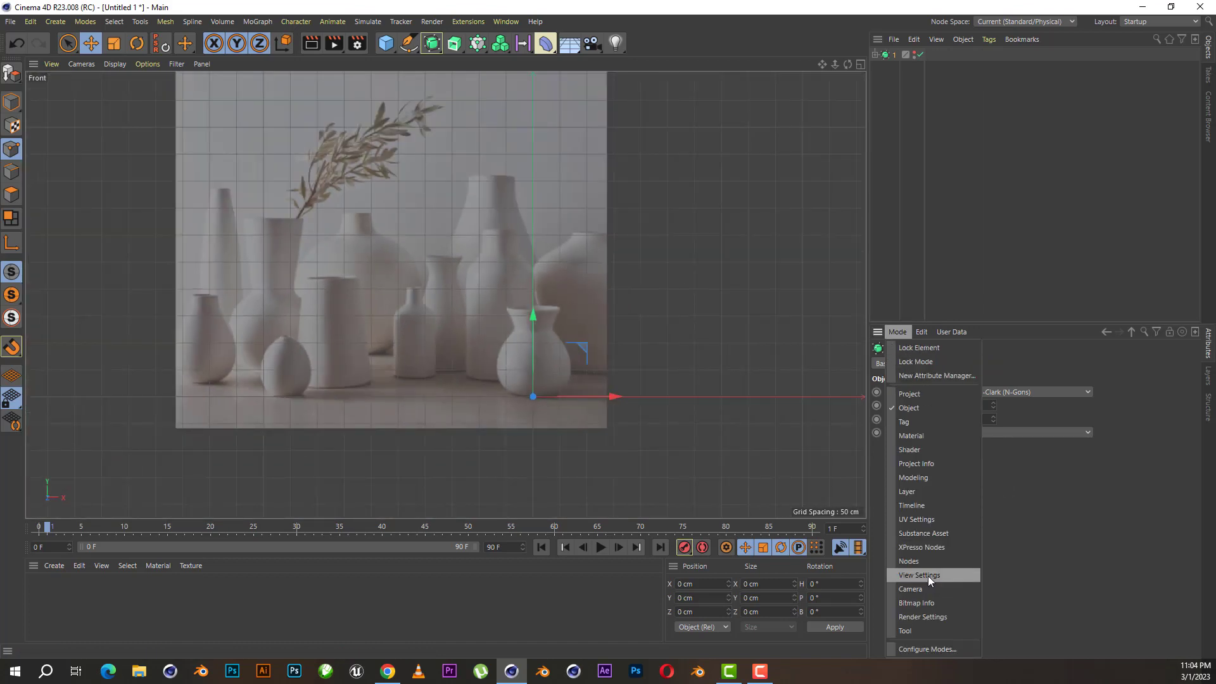
left_click(919, 575)
scroll(521, 342, "up", 2)
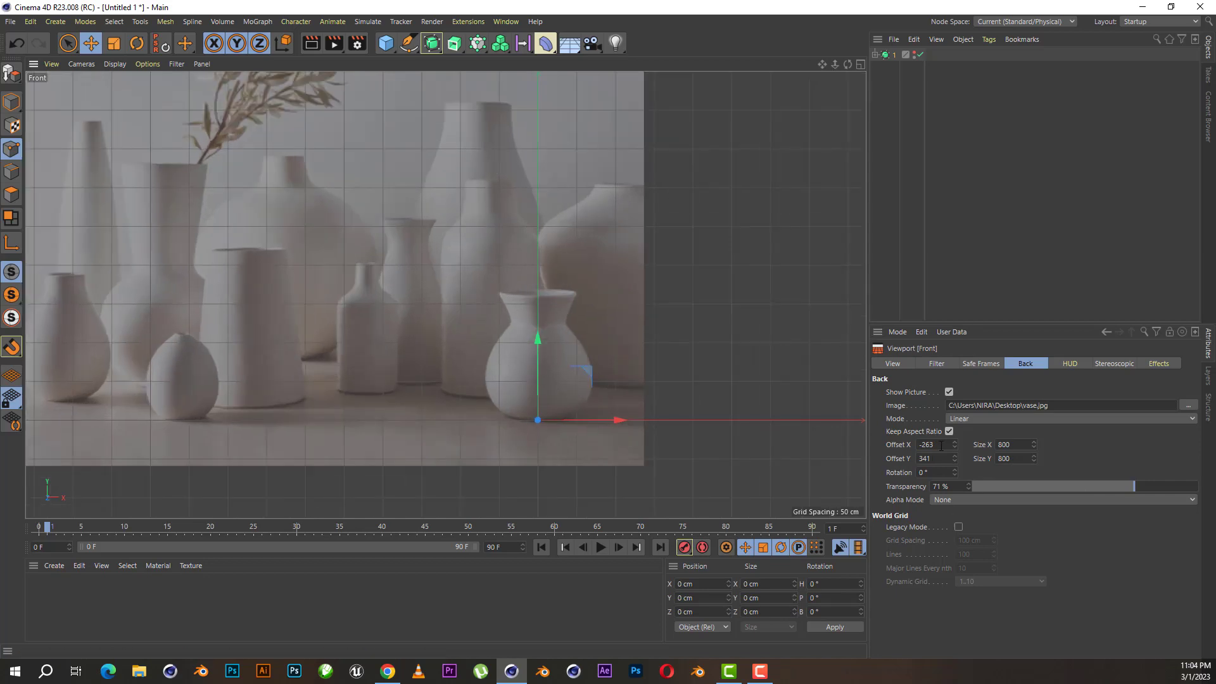
mouse_move(954, 446)
left_mouse_down()
mouse_move(995, 447)
mouse_move(953, 446)
left_mouse_up()
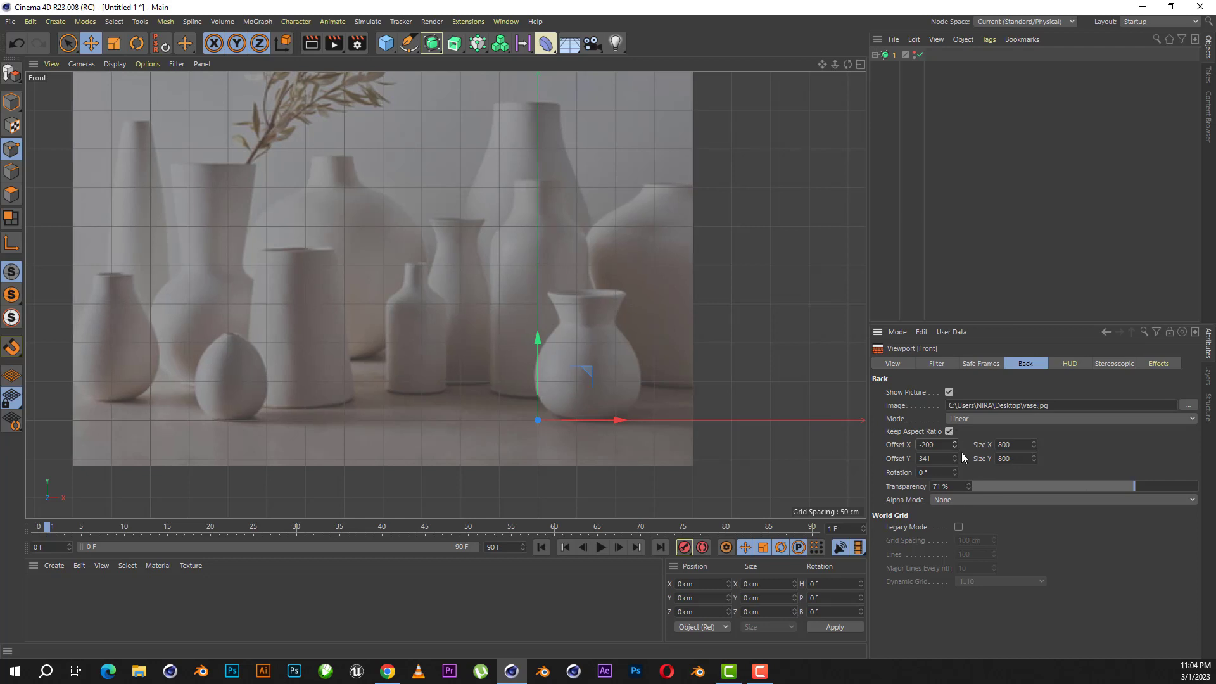
left_click_drag(954, 456, 954, 475)
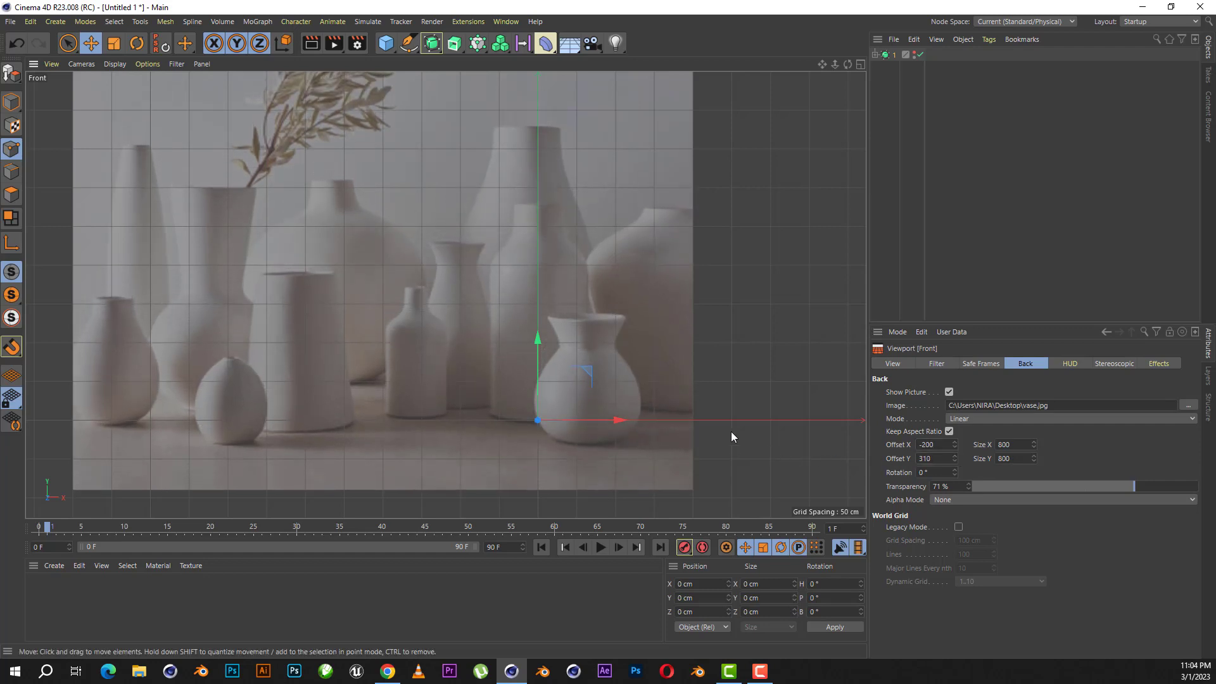
scroll(438, 268, "up", 2)
scroll(474, 249, "up", 2)
scroll(466, 417, "down", 2)
scroll(461, 313, "up", 3)
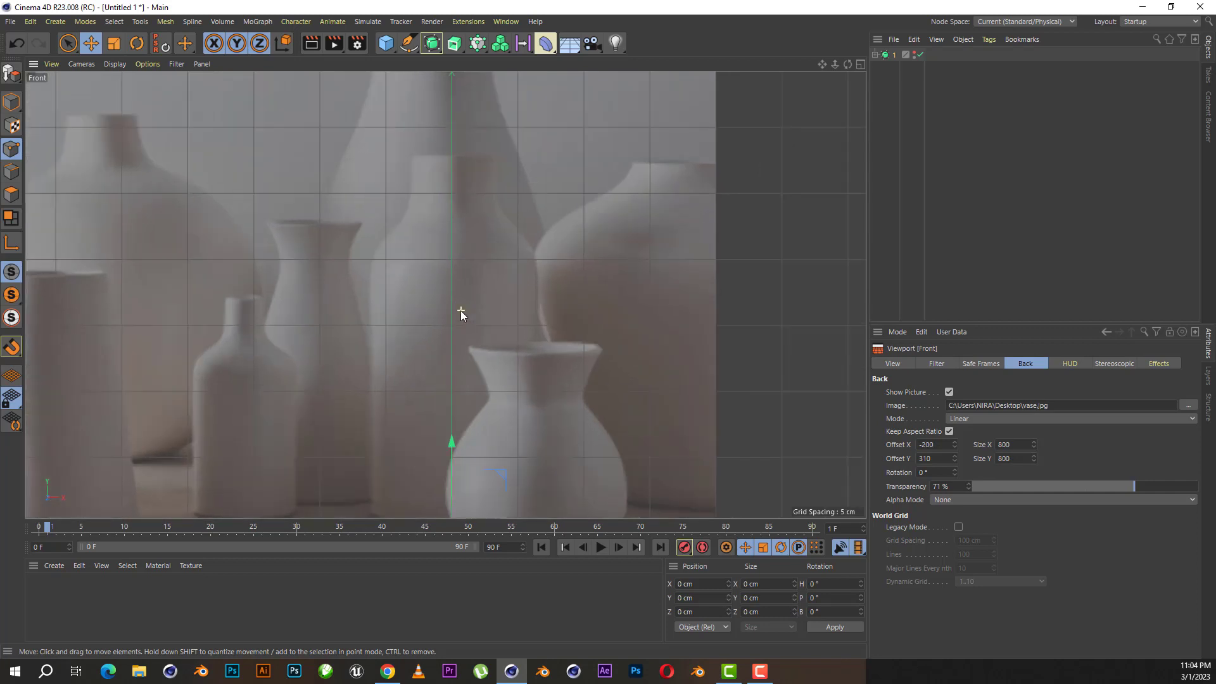
scroll(557, 273, "down", 3)
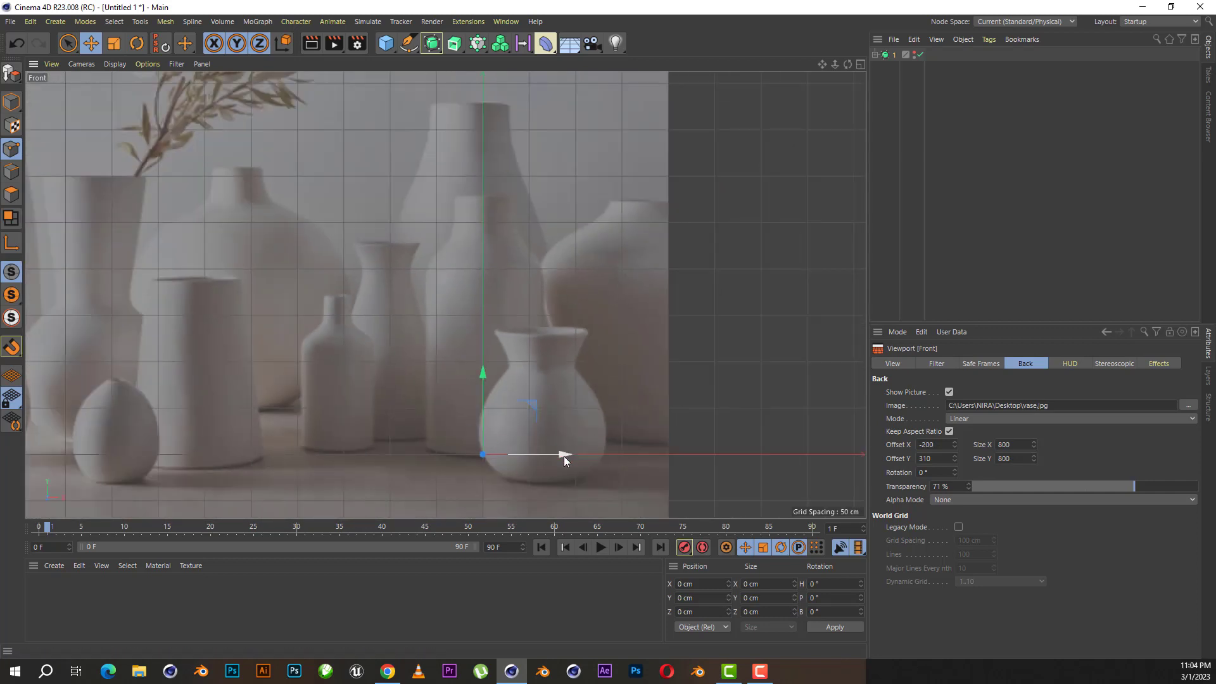
scroll(563, 456, "up", 1)
scroll(512, 155, "up", 3)
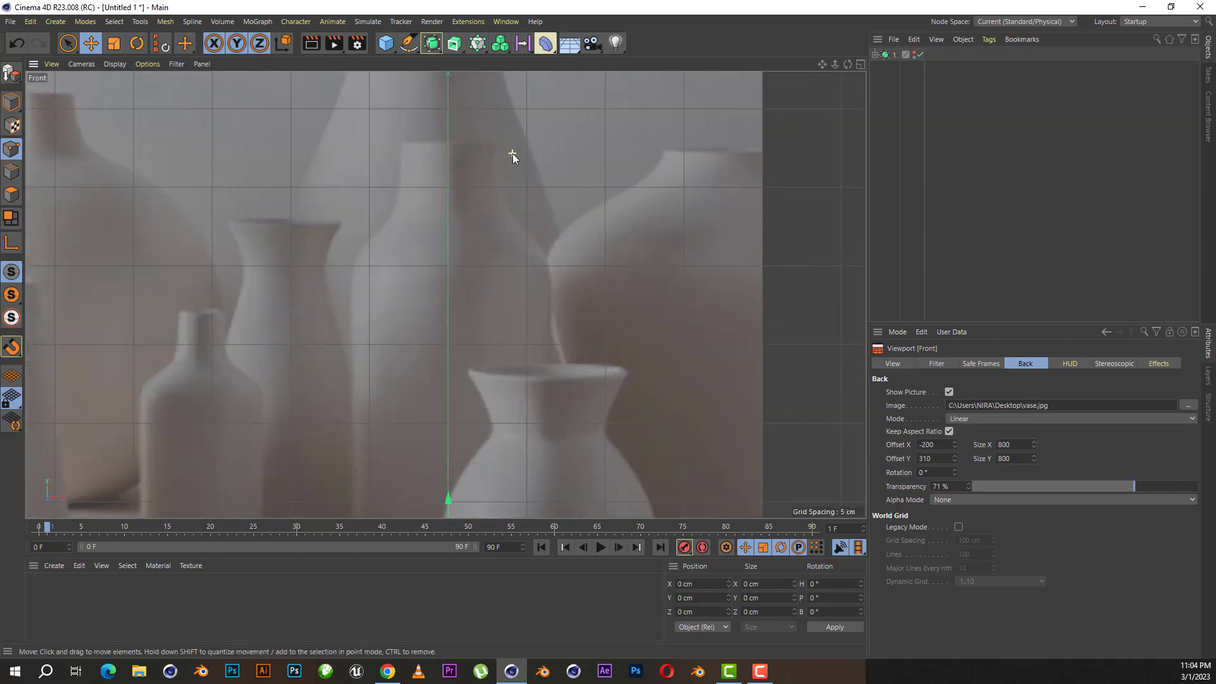
scroll(512, 154, "up", 1)
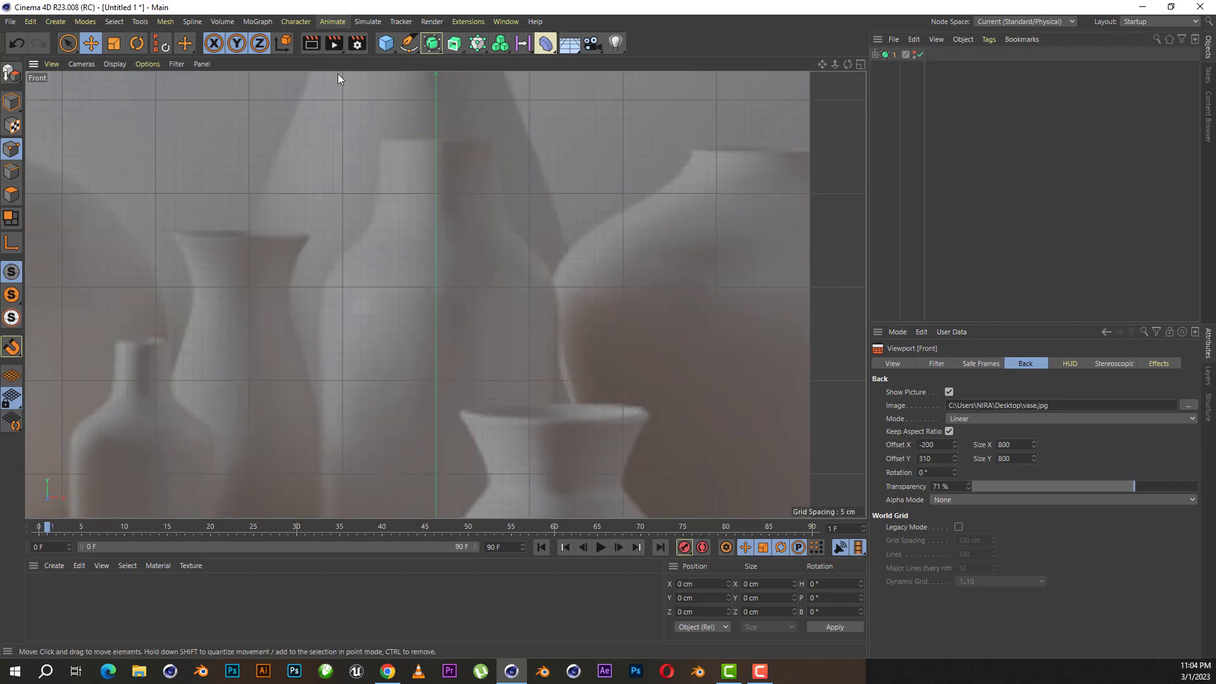
- Draw an open Bezier profile with the Spline Pen from the vase rim down to the base centre
left_click(409, 45)
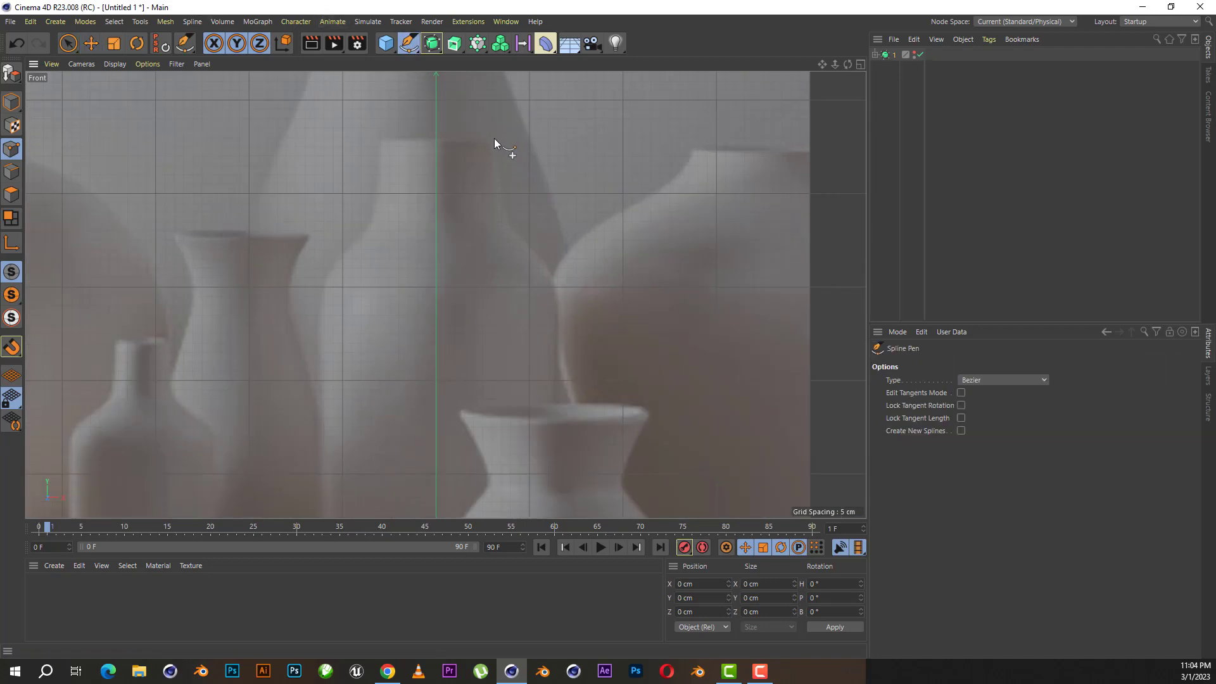
left_click(496, 139)
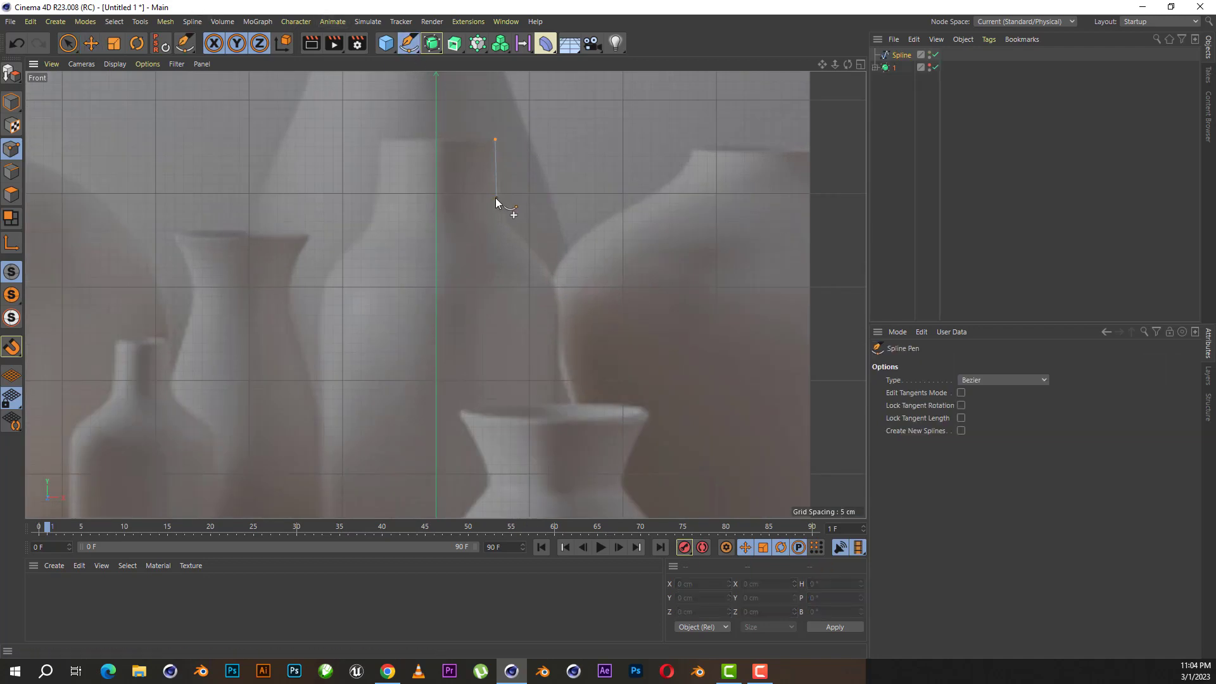
left_click(496, 202)
left_click_drag(527, 252, 537, 260)
left_click(557, 313)
left_click_drag(557, 318, 556, 341)
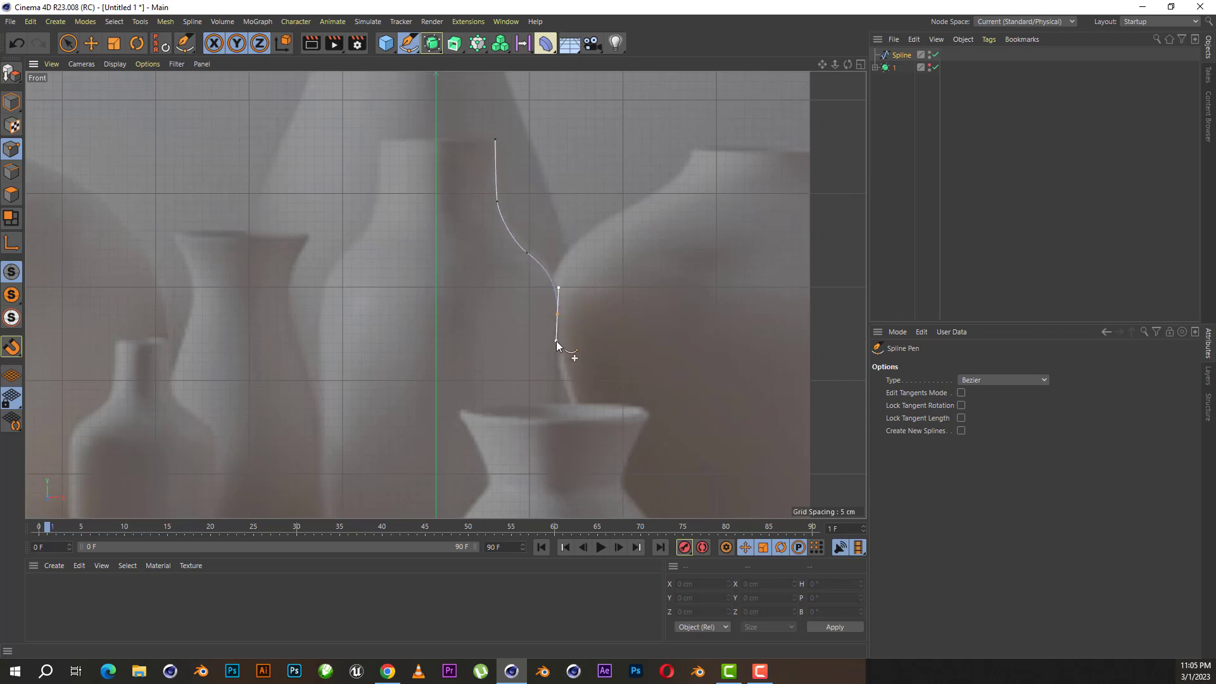
scroll(556, 341, "down", 3)
left_click(553, 427)
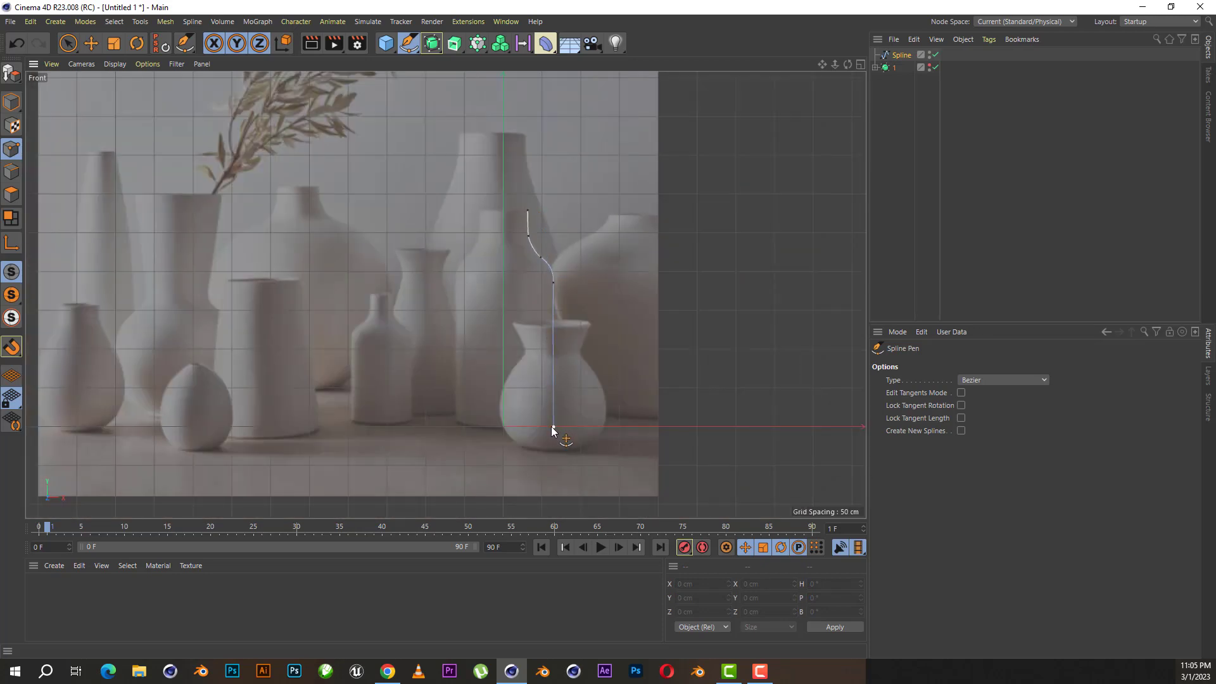
left_click(503, 427)
key("space")
scroll(567, 510, "up", 3)
- Move the spline's right-hand point up the vase's side to match the reference
left_click(413, 311)
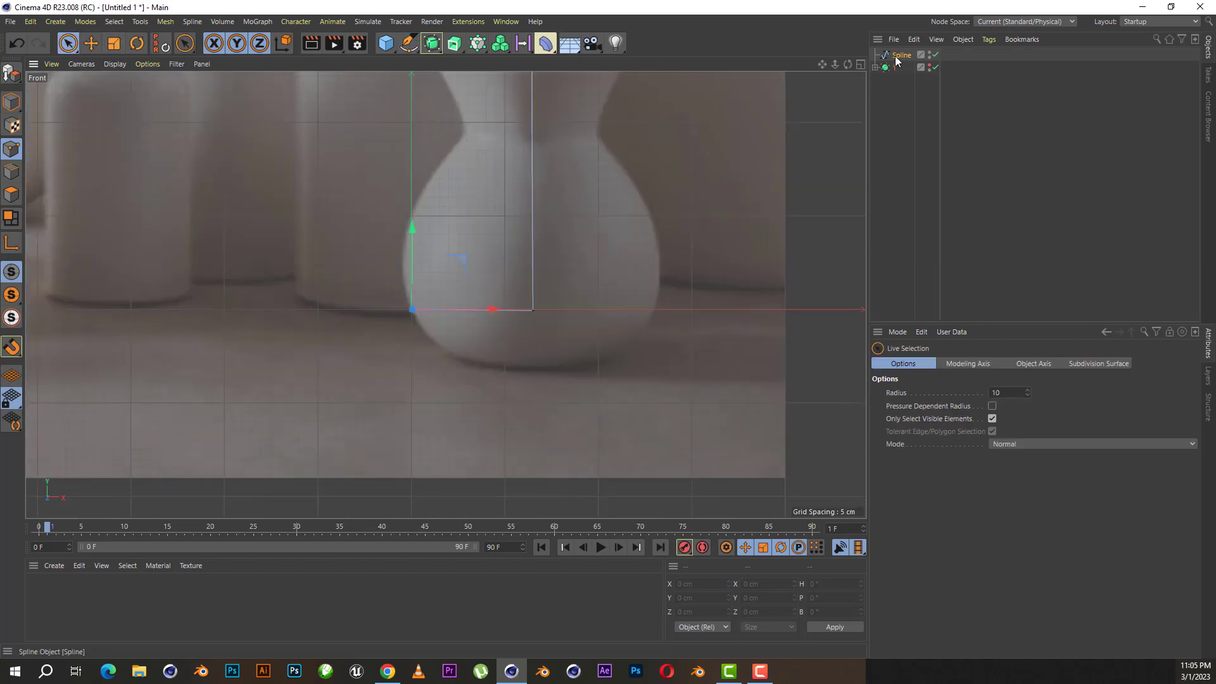
left_click(707, 601)
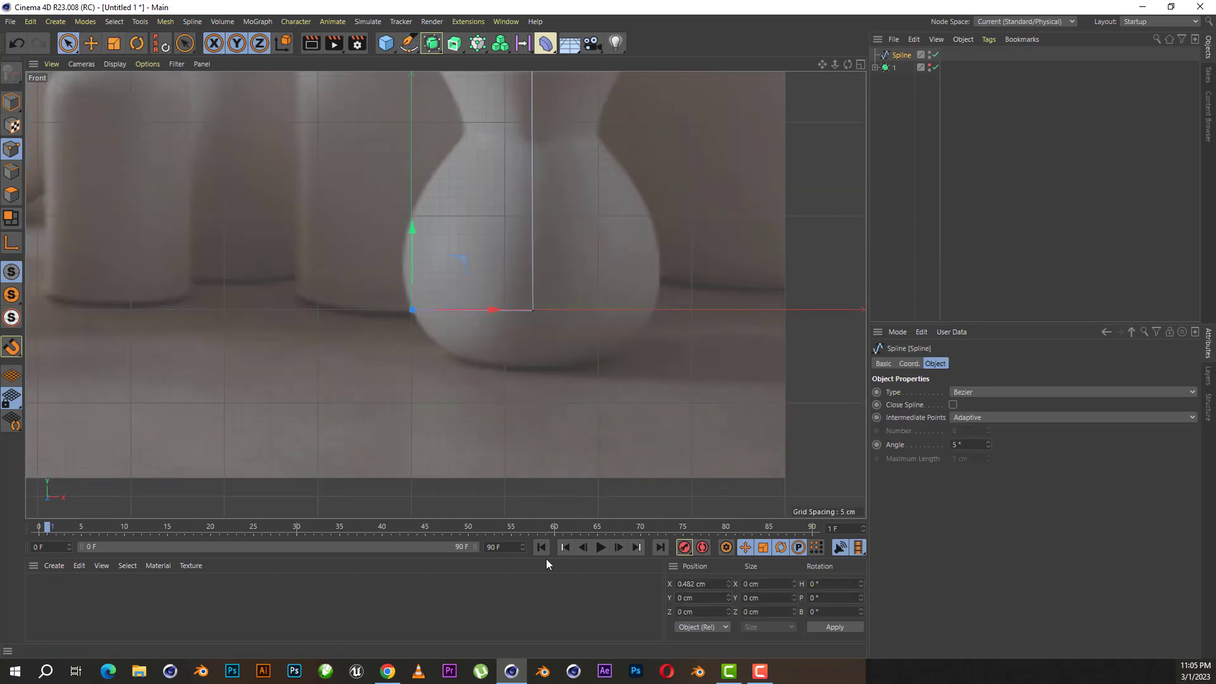
left_click(537, 317)
scroll(612, 383, "down", 5)
scroll(643, 271, "up", 3)
scroll(402, 353, "down", 2)
scroll(577, 338, "up", 1)
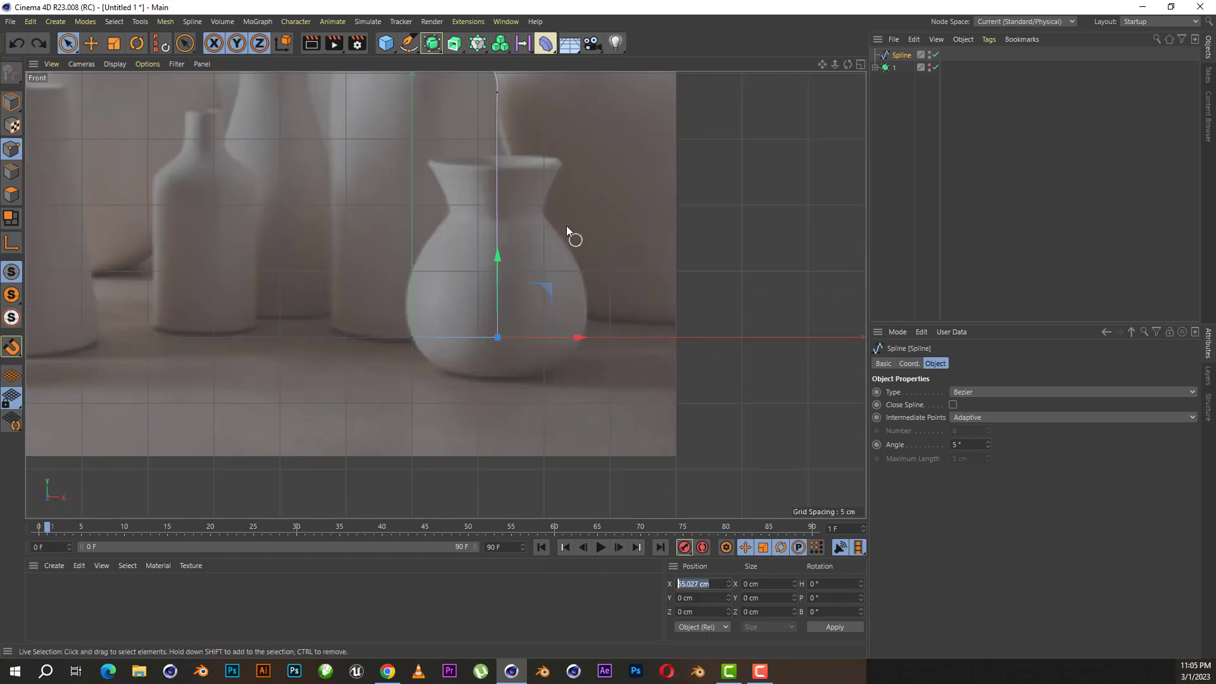
left_click_drag(497, 337, 497, 92)
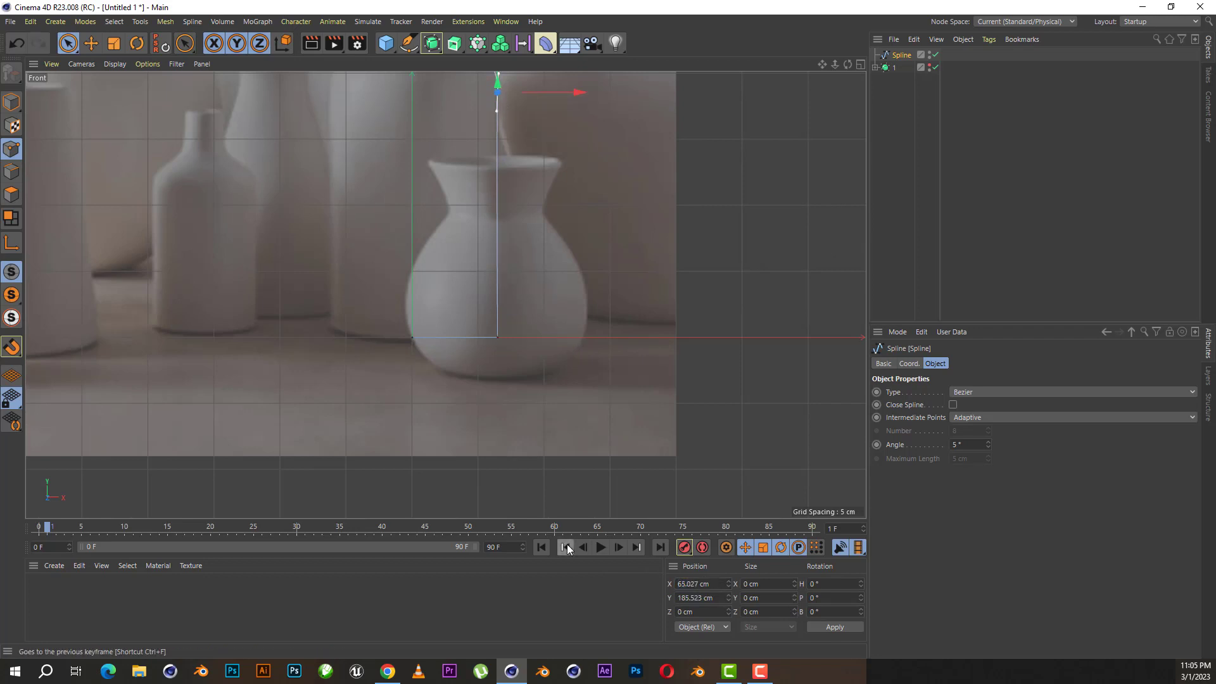
- Adjust the upper point's tangent to reshape the shoulder curve
scroll(556, 367, "up", 5)
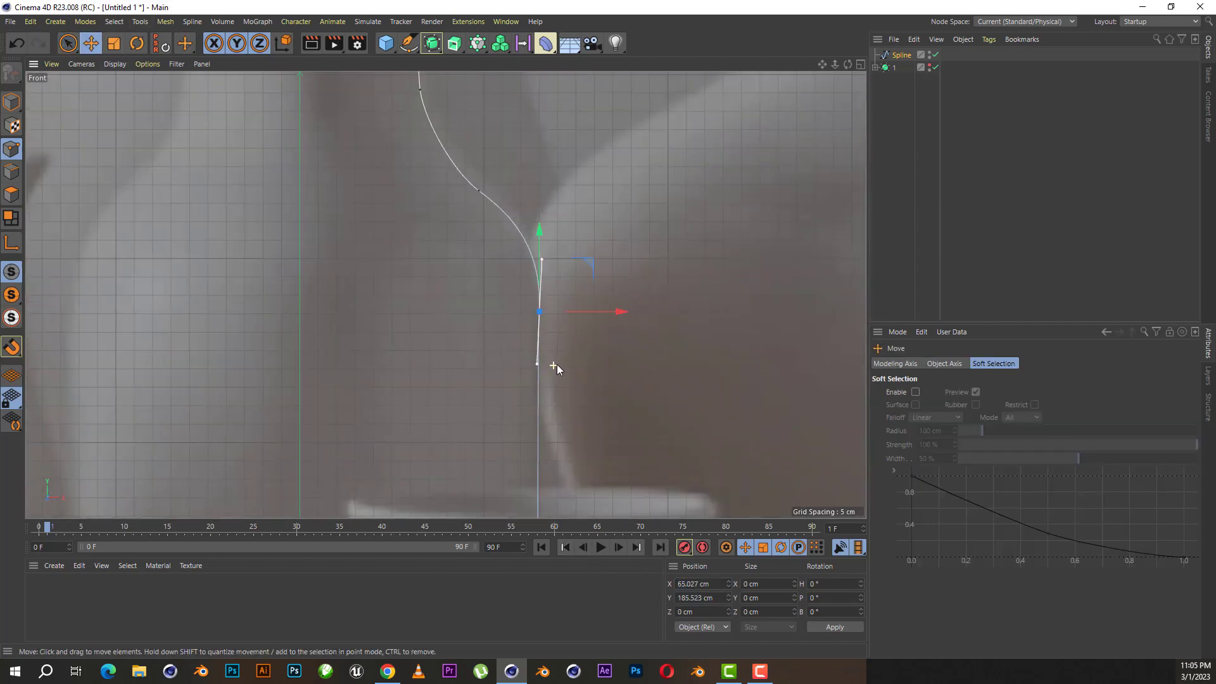
left_click(479, 190)
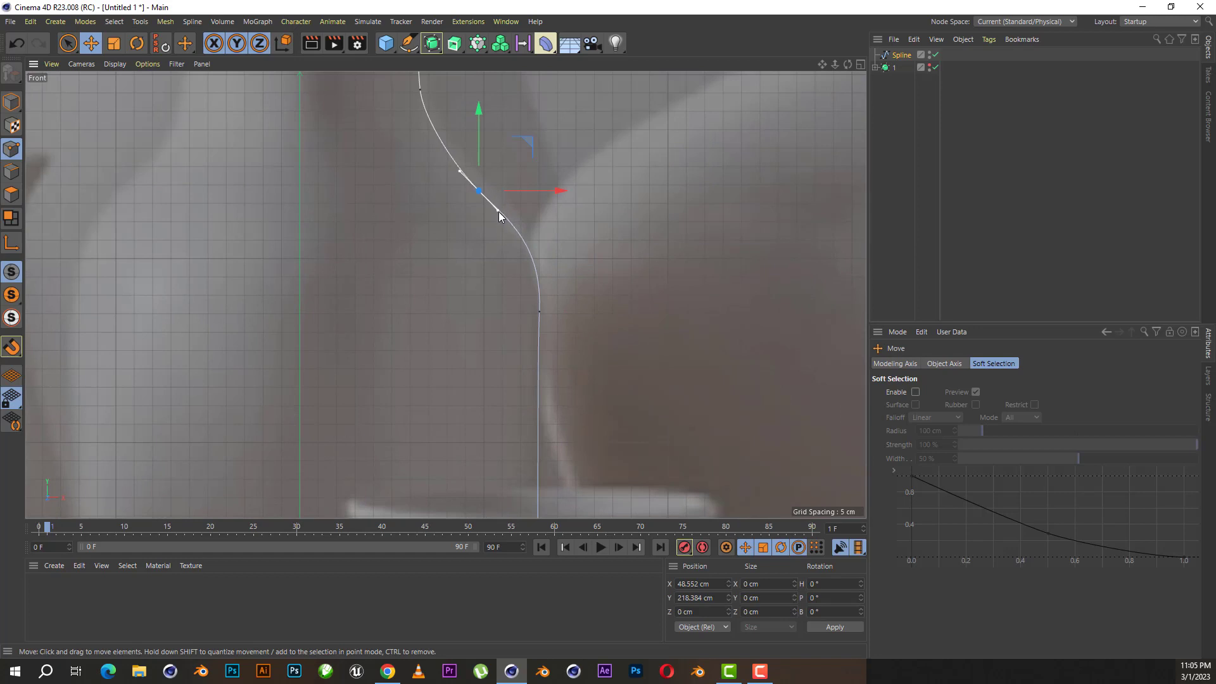
middle_click_drag(429, 71, 480, 204, "alt")
left_click(471, 222)
left_click_drag(476, 252, 469, 249)
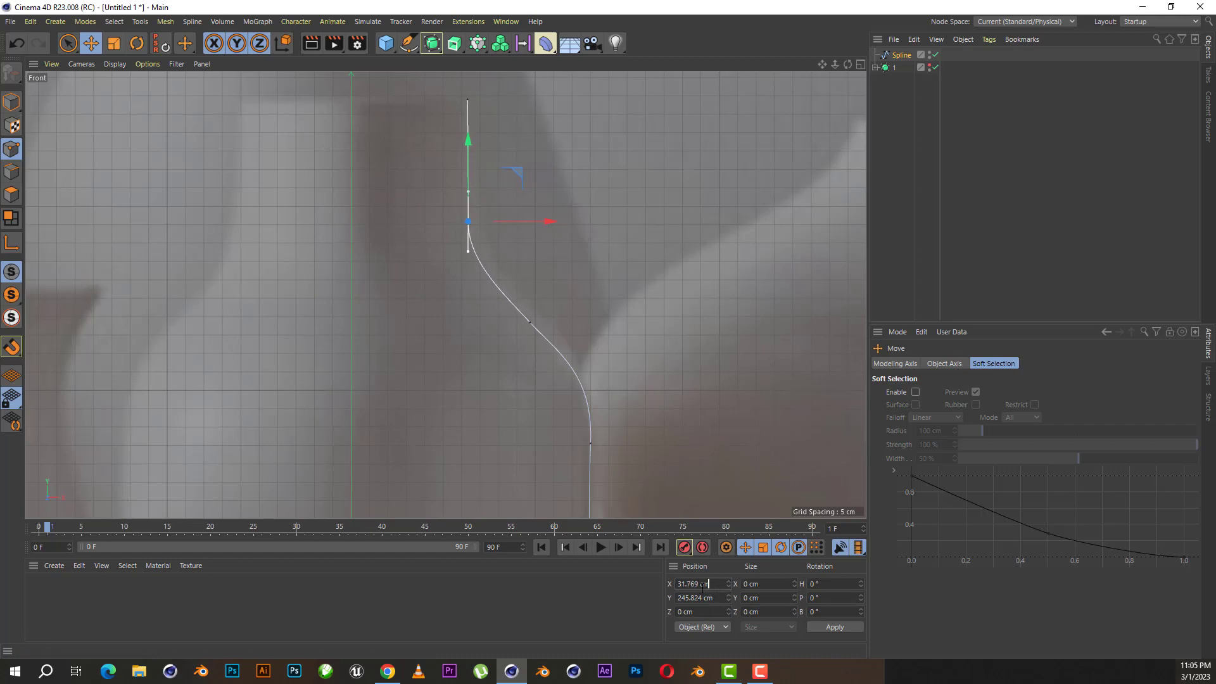
- Paste the top point's X position to straighten the upper points into a vertical neck
left_click(467, 100)
double_click(714, 584)
type("31.769 cm")
scroll(516, 250, "down", 3)
scroll(516, 250, "down", 2)
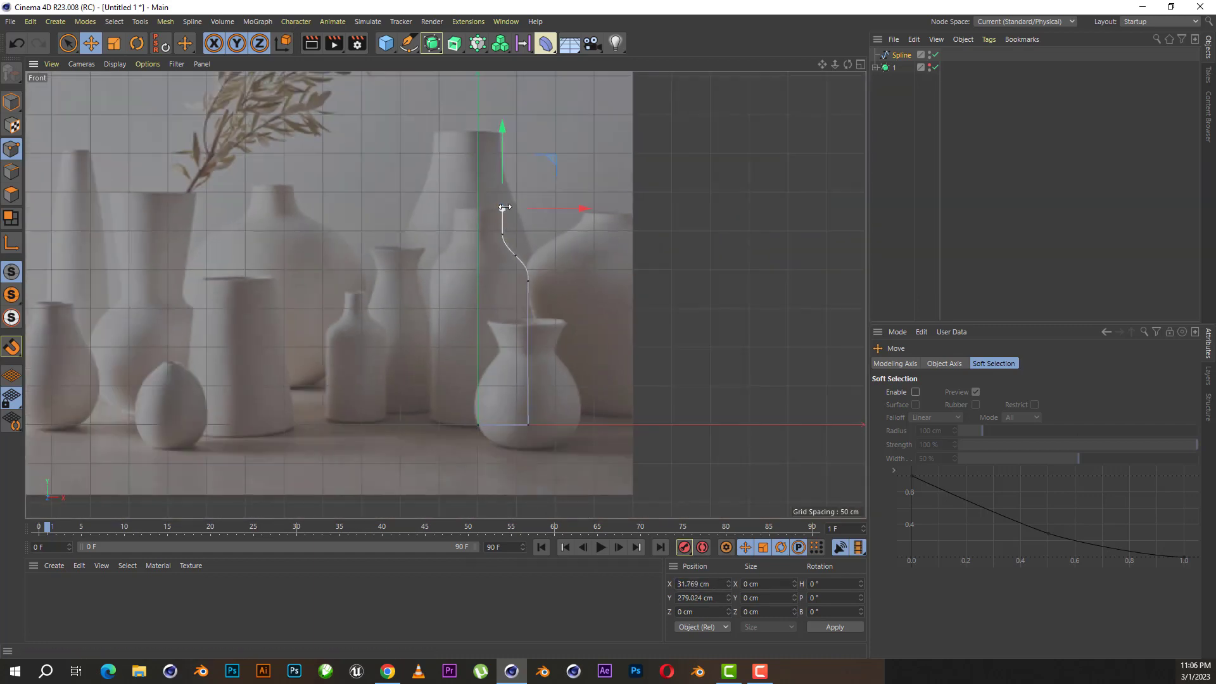
scroll(523, 454, "up", 6)
scroll(523, 453, "up", 1)
left_click(536, 387)
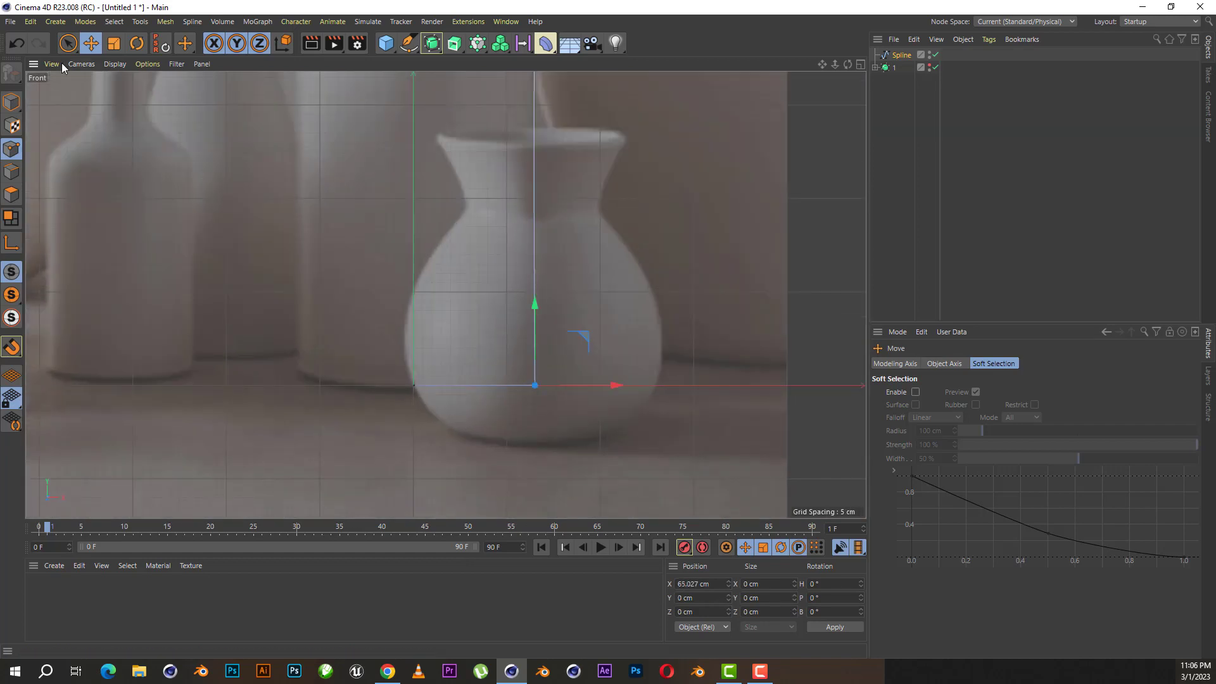
left_click(79, 45)
scroll(557, 371, "up", 3)
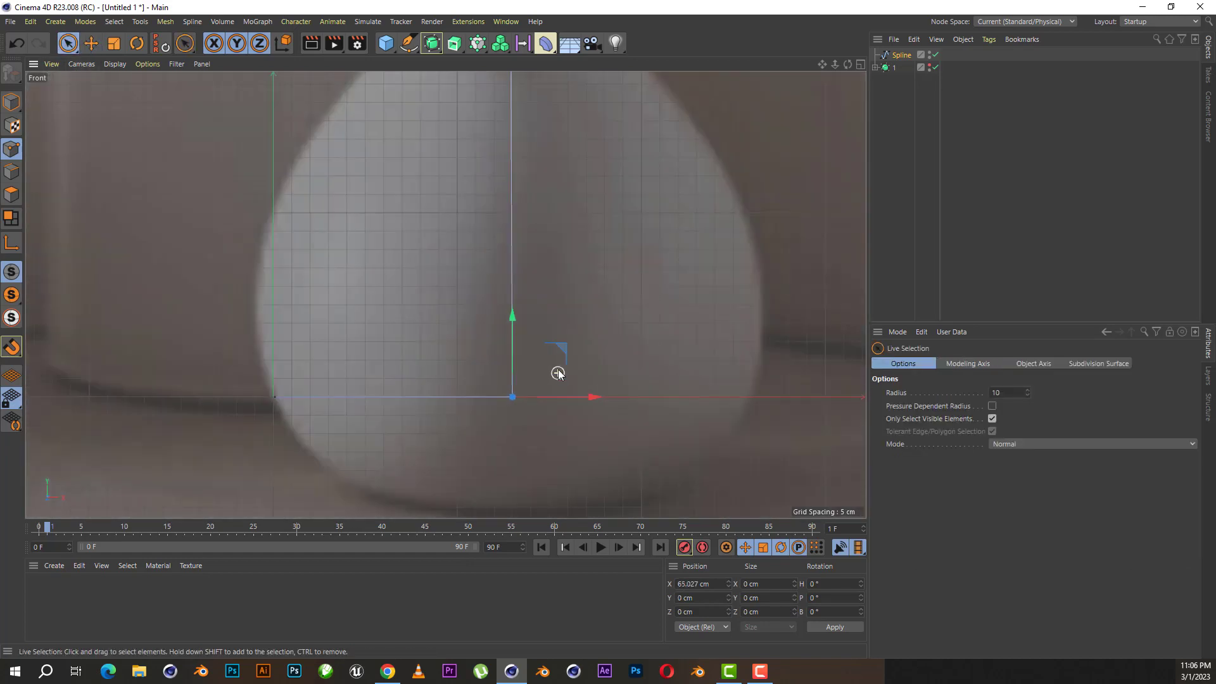
- Chamfer the spline's bottom corner point into a rounded curve
right_click(606, 309)
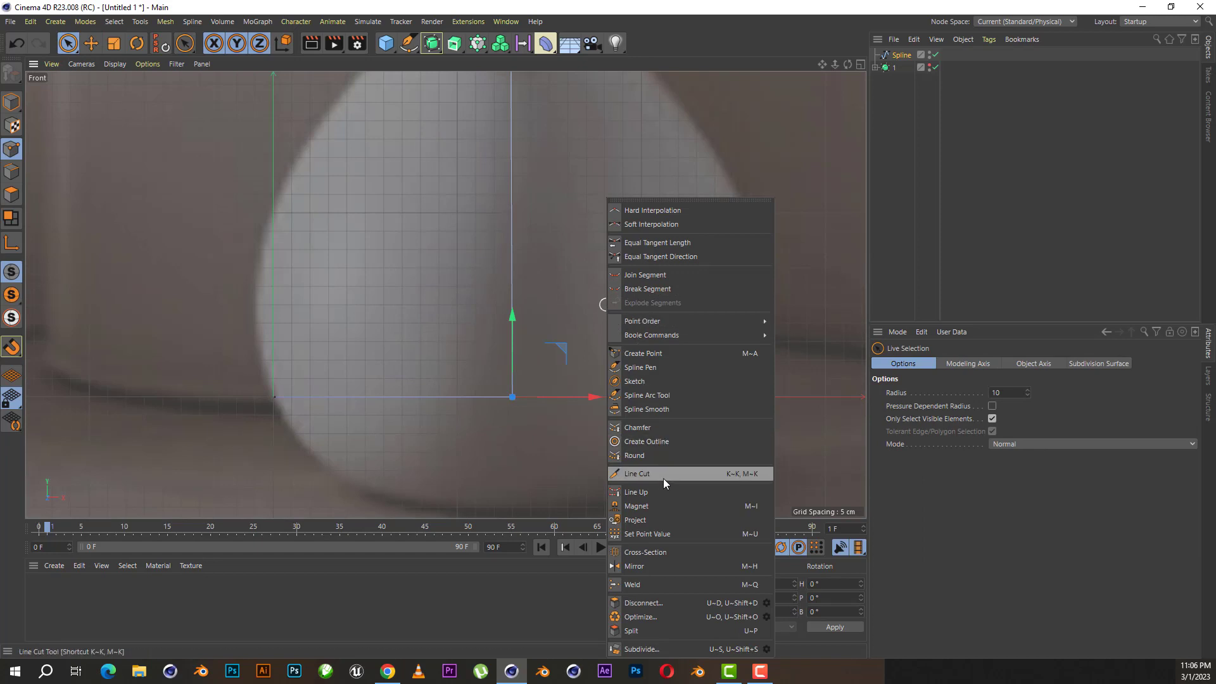
left_click(641, 428)
left_click_drag(510, 396, 544, 408)
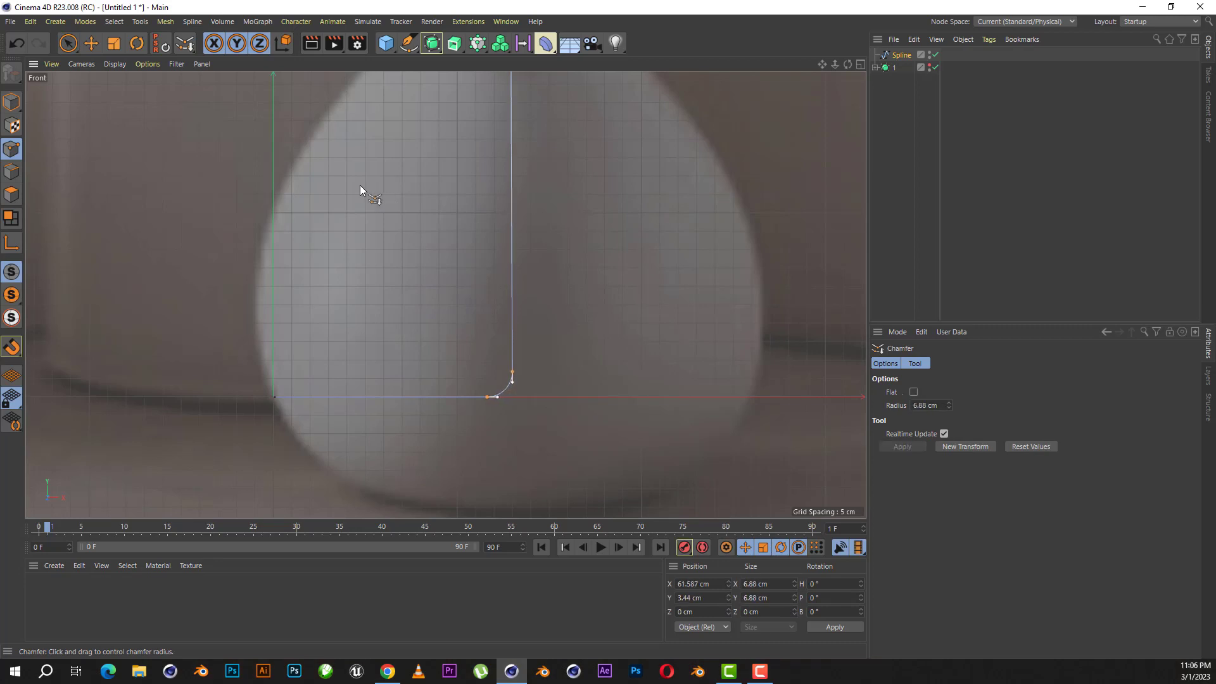
left_click(90, 43)
left_click(971, 226)
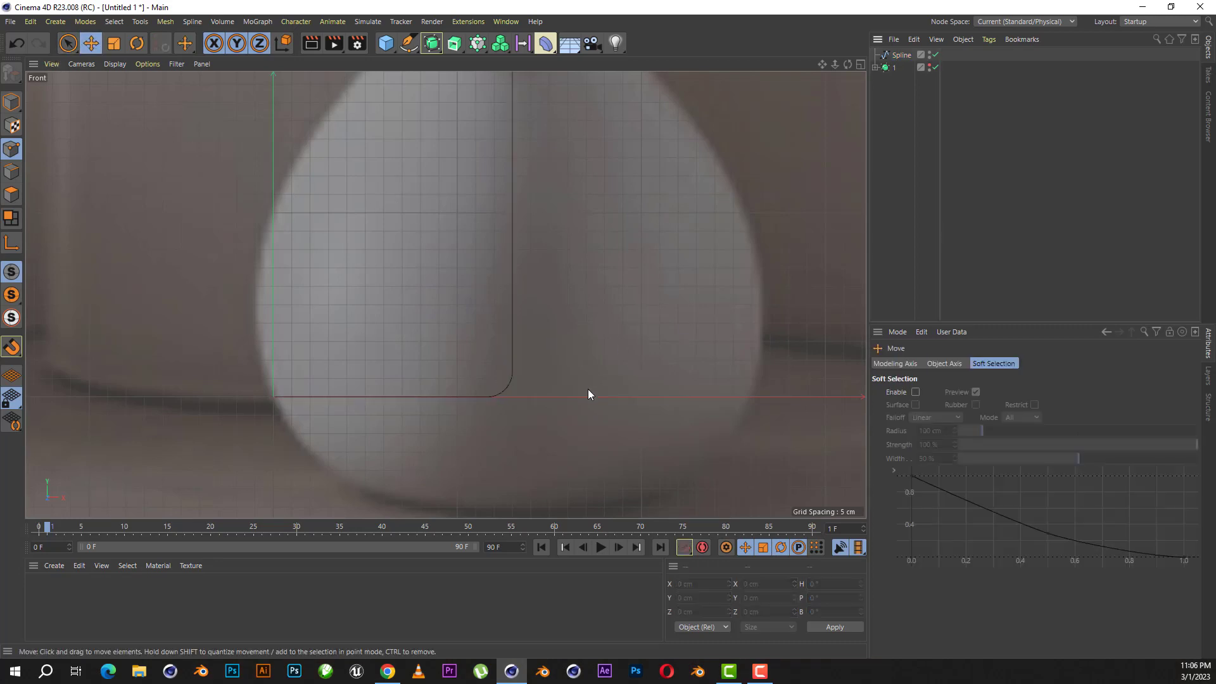
scroll(588, 393, "down", 5)
scroll(579, 407, "down", 3)
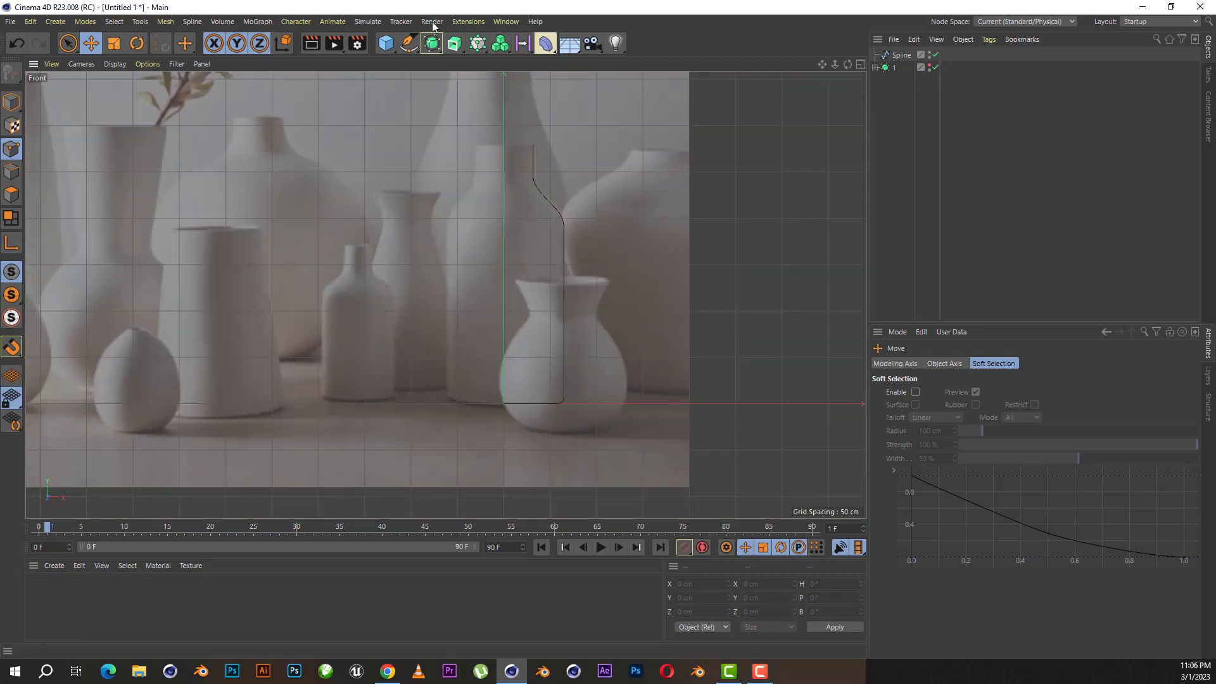
- Add a Lathe and nest the second spline under it to revolve the bottle
left_click(459, 49)
left_click(515, 83)
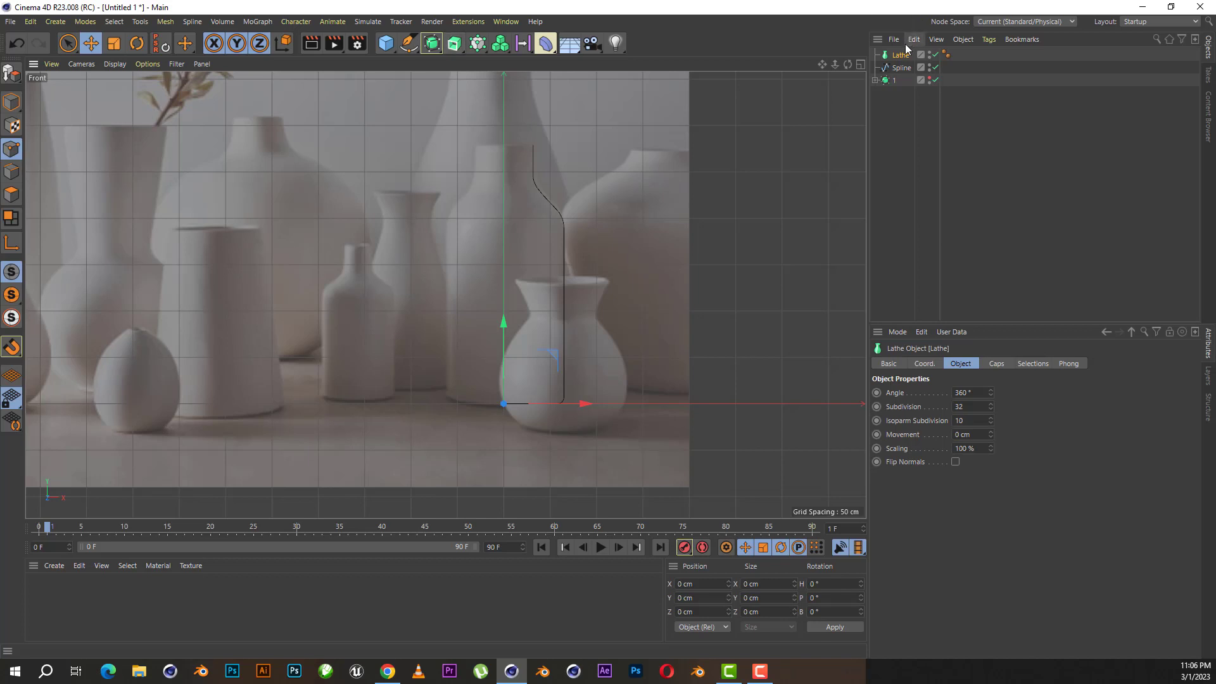
left_click_drag(906, 53, 906, 55)
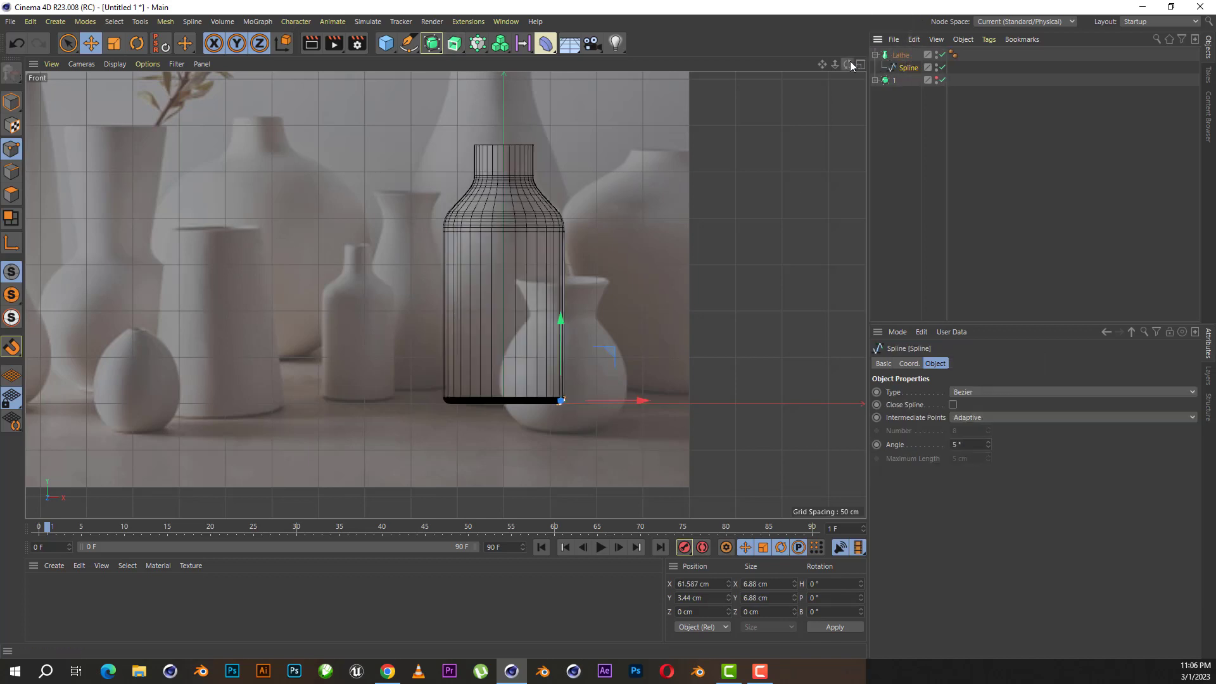
left_click(861, 64)
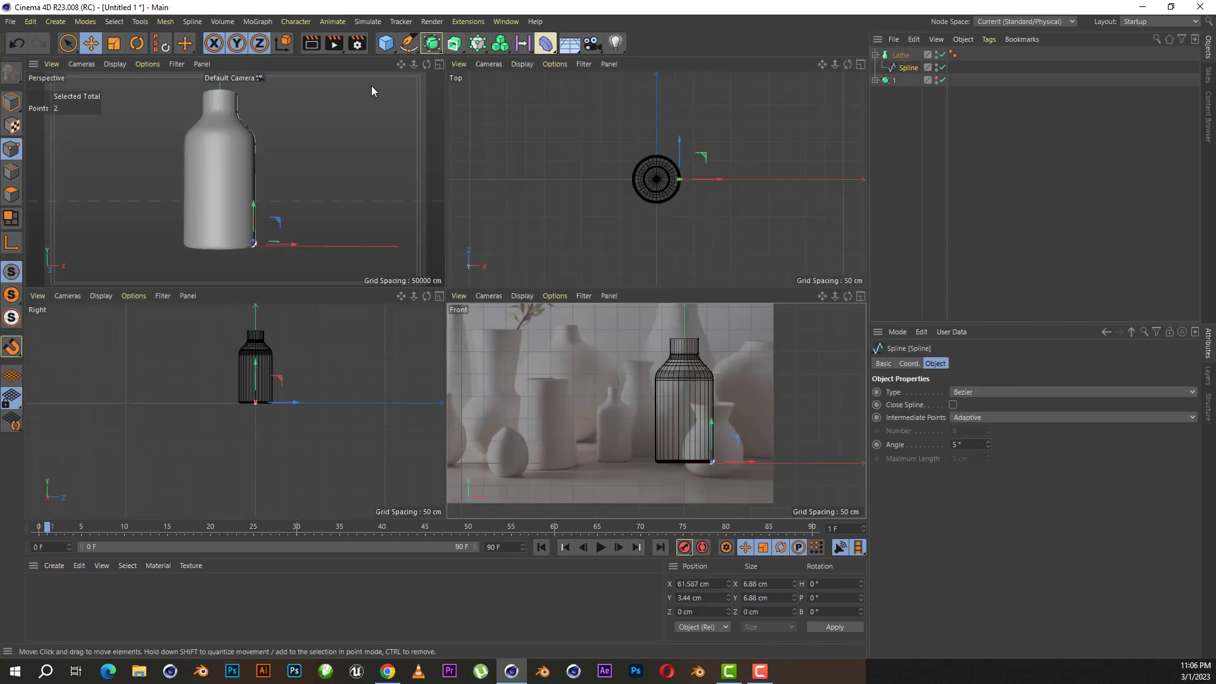
left_click(439, 64)
left_click(996, 215)
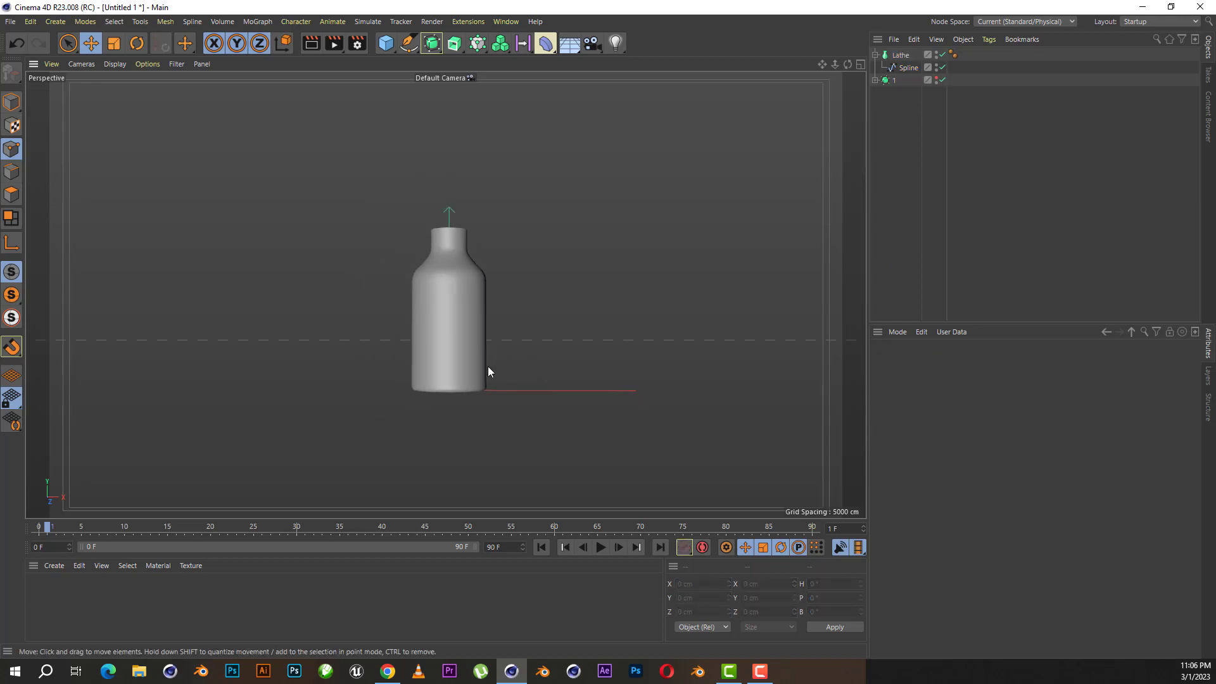
- Orbit the Perspective view to inspect the lathed bottle from above
scroll(488, 371, "up", 3)
left_click_drag(848, 64, 836, 102)
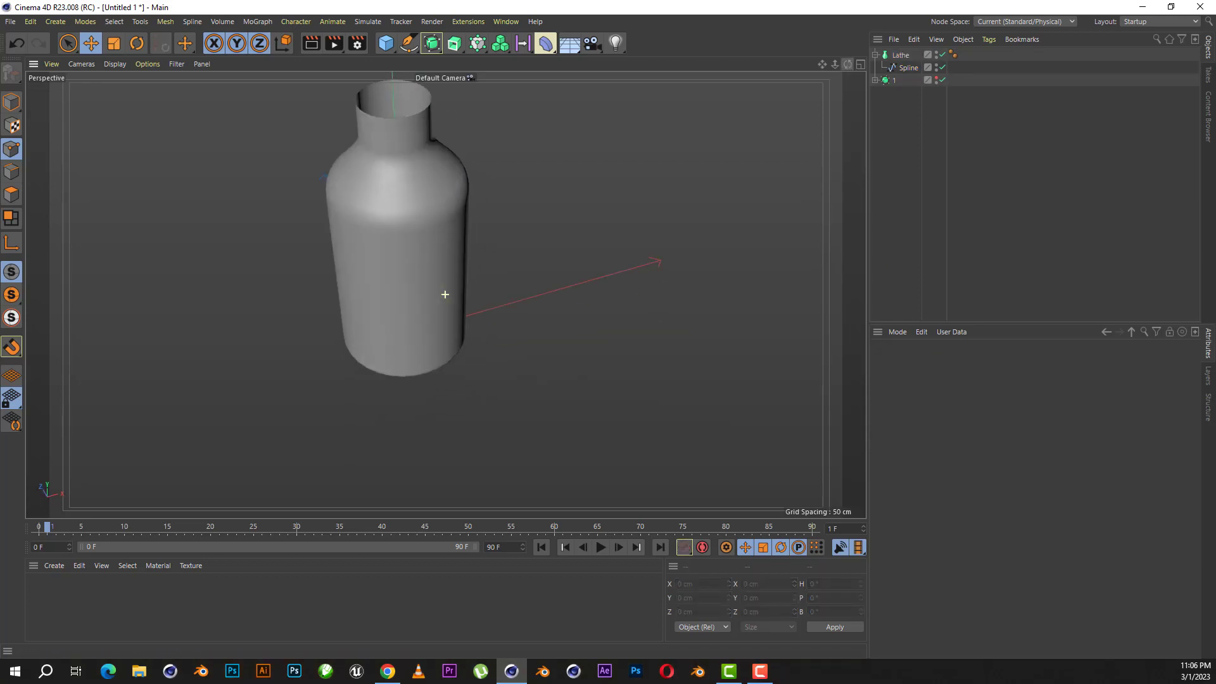
scroll(488, 147, "up", 2)
scroll(466, 163, "up", 2)
scroll(469, 170, "up", 2)
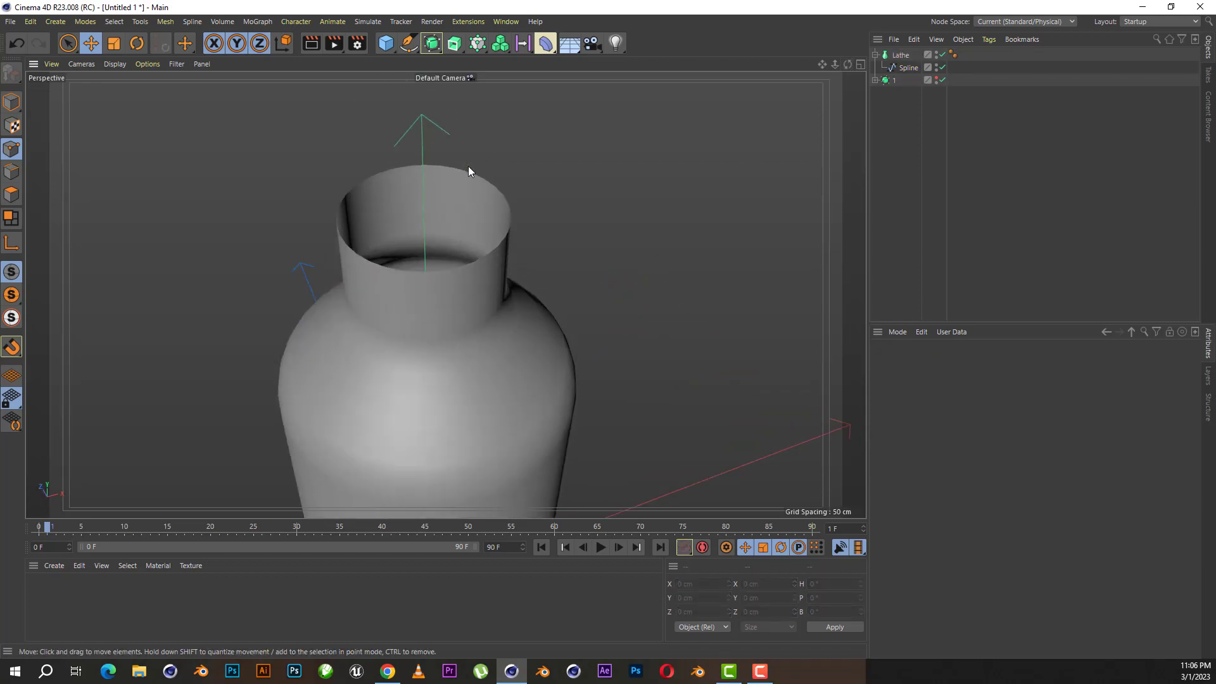
scroll(469, 170, "up", 2)
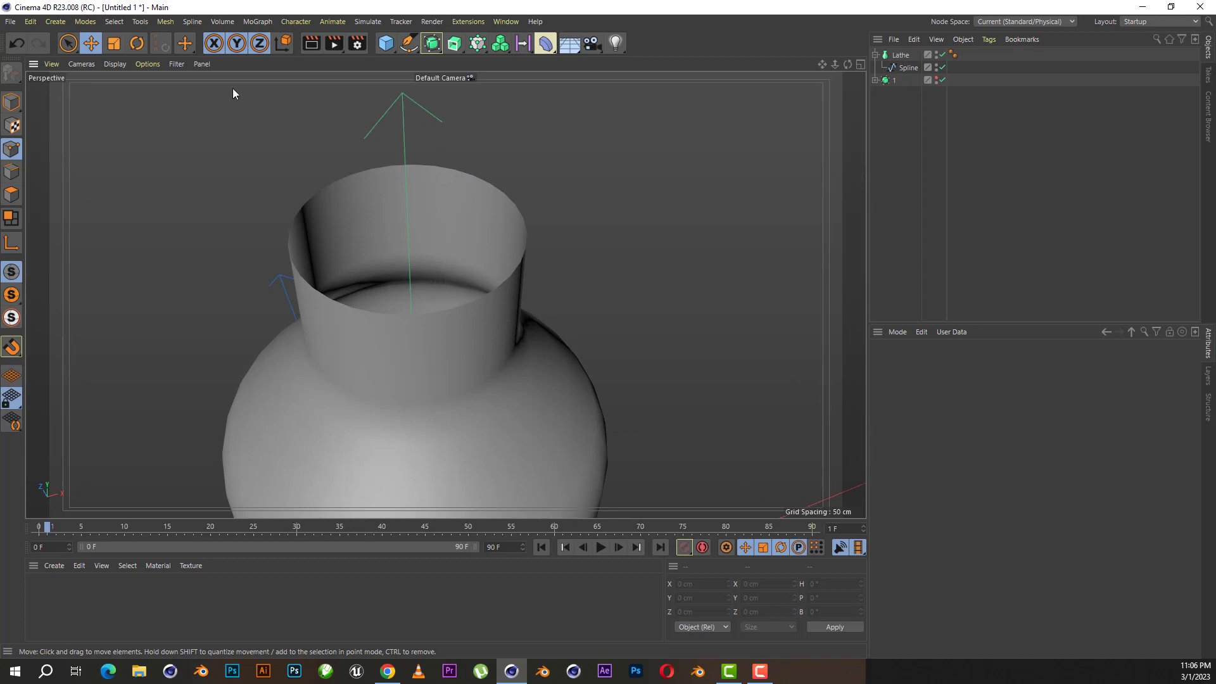
left_click(88, 23)
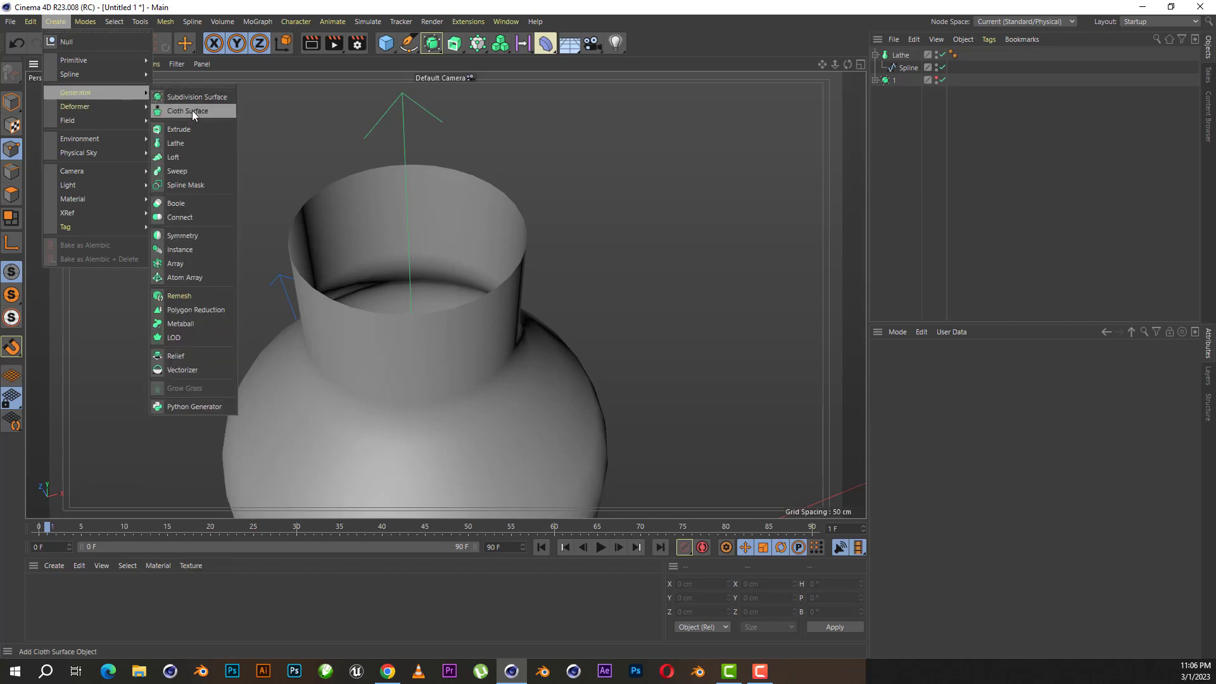
- Nest the Lathe in a new Cloth Surface with 2 subdivisions and -3 cm thickness
mouse_move(76, 92)
left_click(188, 110)
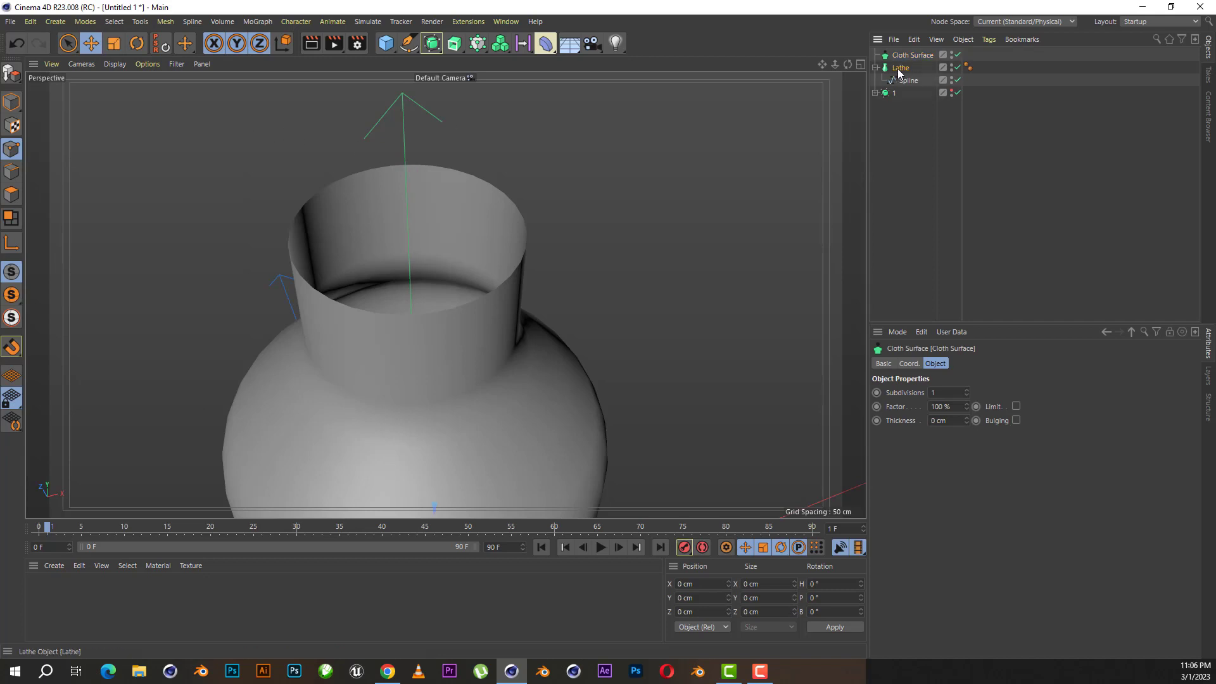
left_click_drag(900, 72, 915, 57)
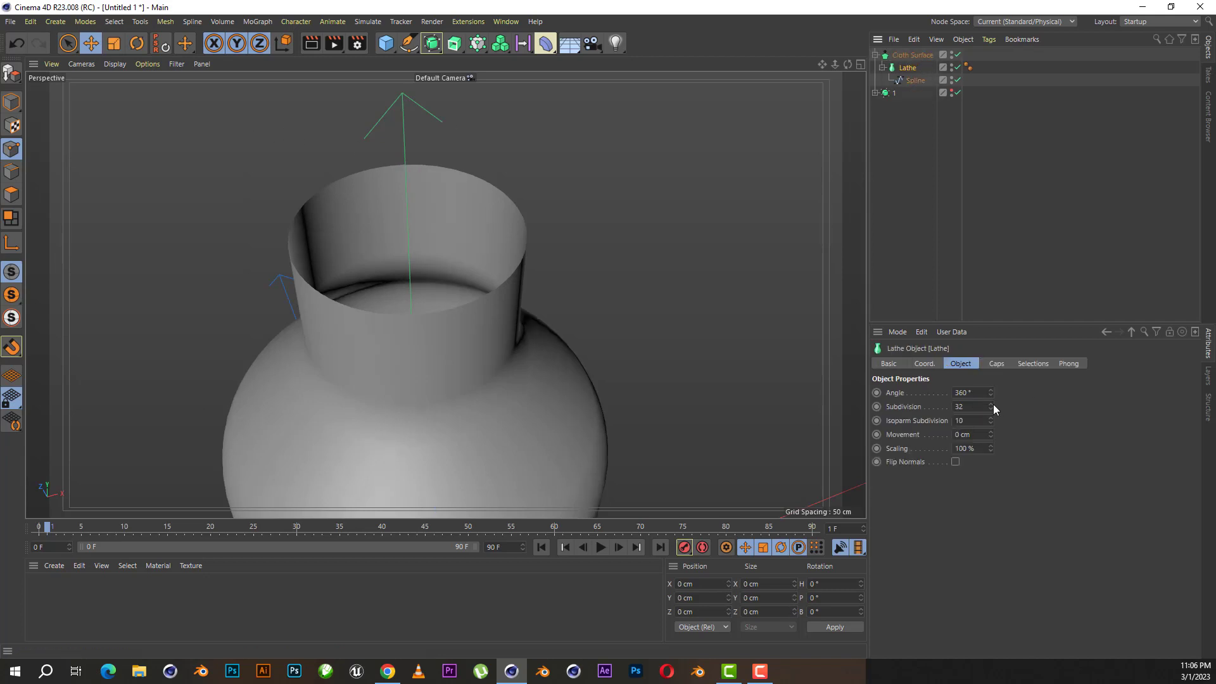
left_click(912, 55)
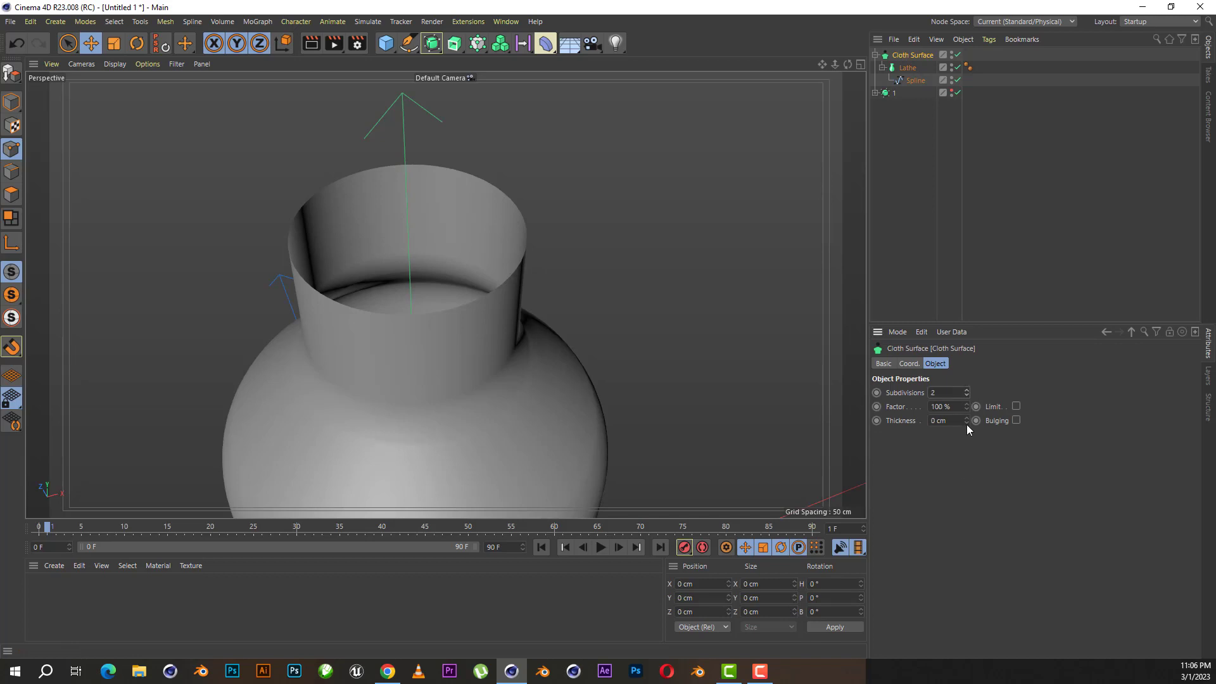
left_click(966, 423)
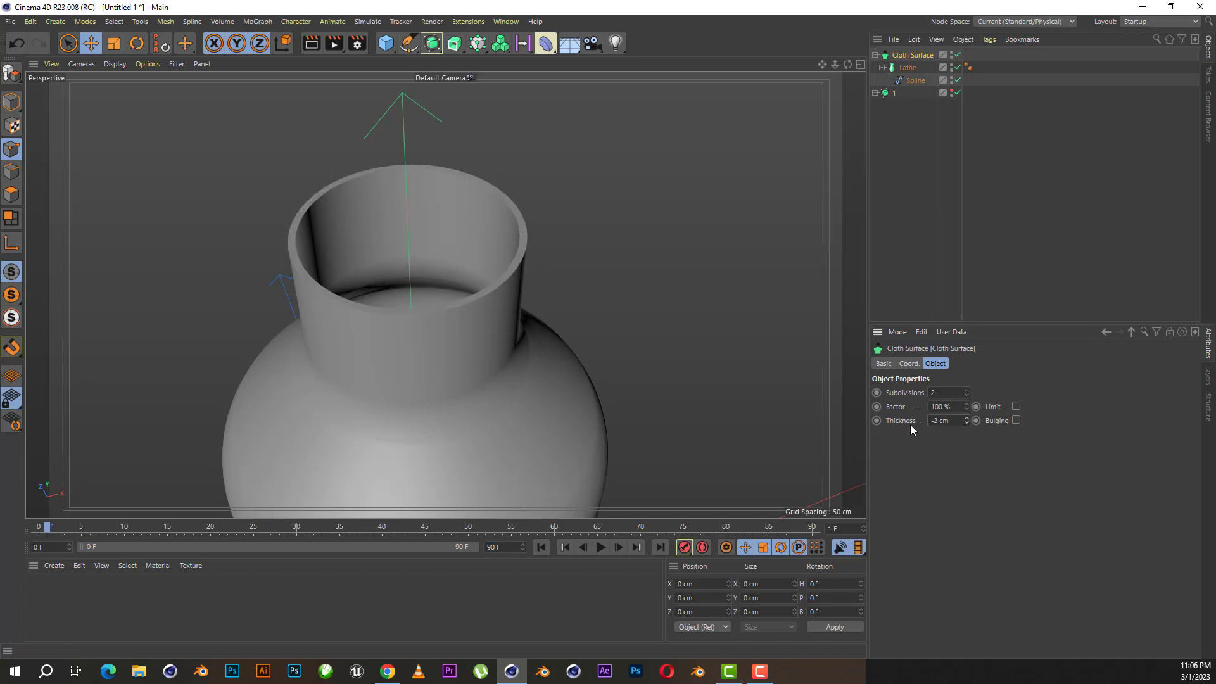
scroll(512, 205, "down", 2)
scroll(512, 205, "down", 2)
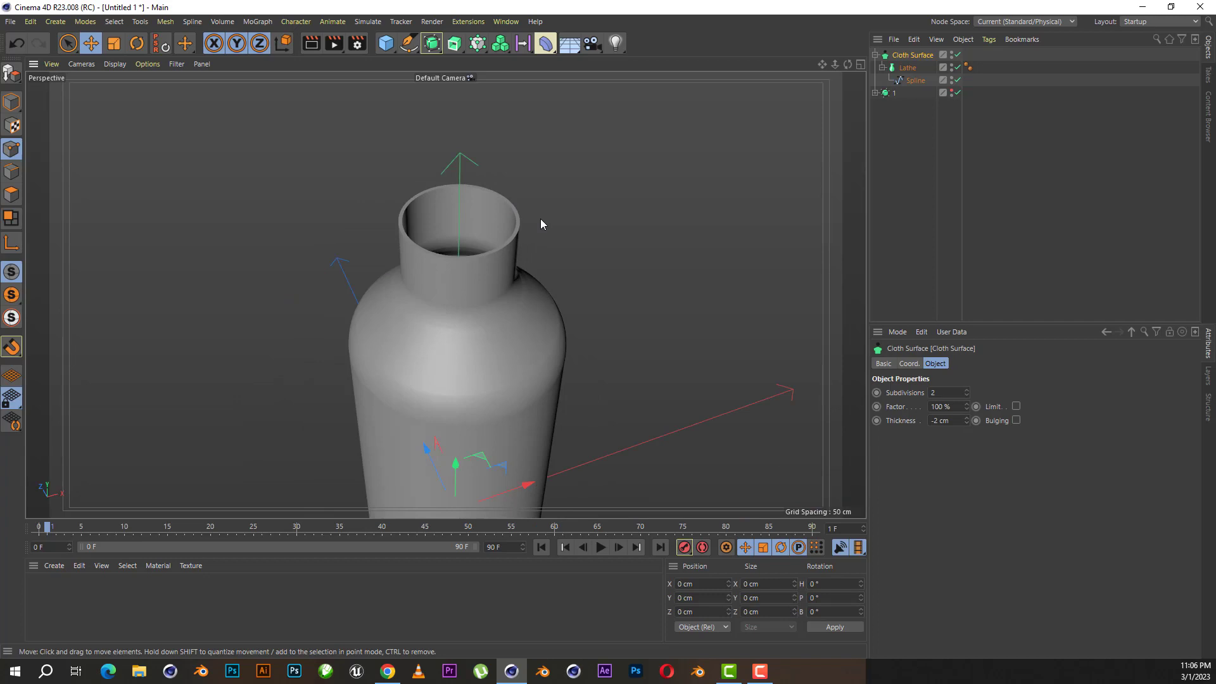
left_click(966, 425)
scroll(469, 202, "down", 2)
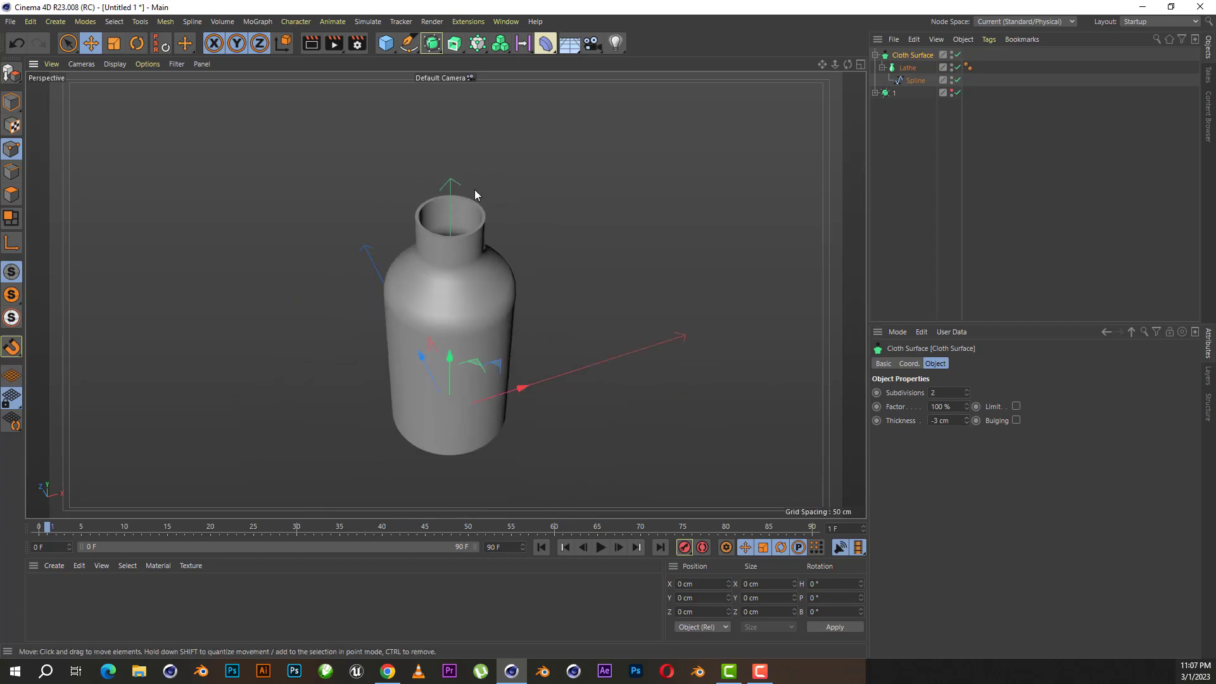
- Collapse the Cloth Surface and nest it under a new Subdivision Surface
left_click(874, 55)
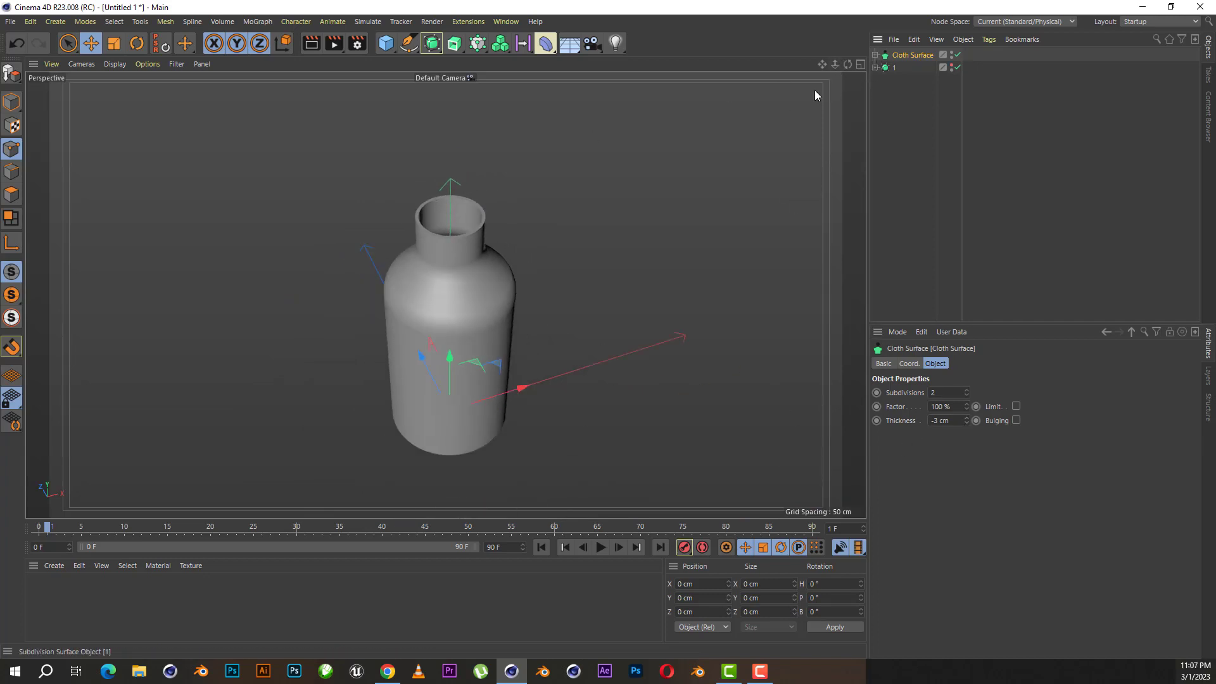
left_click(431, 43)
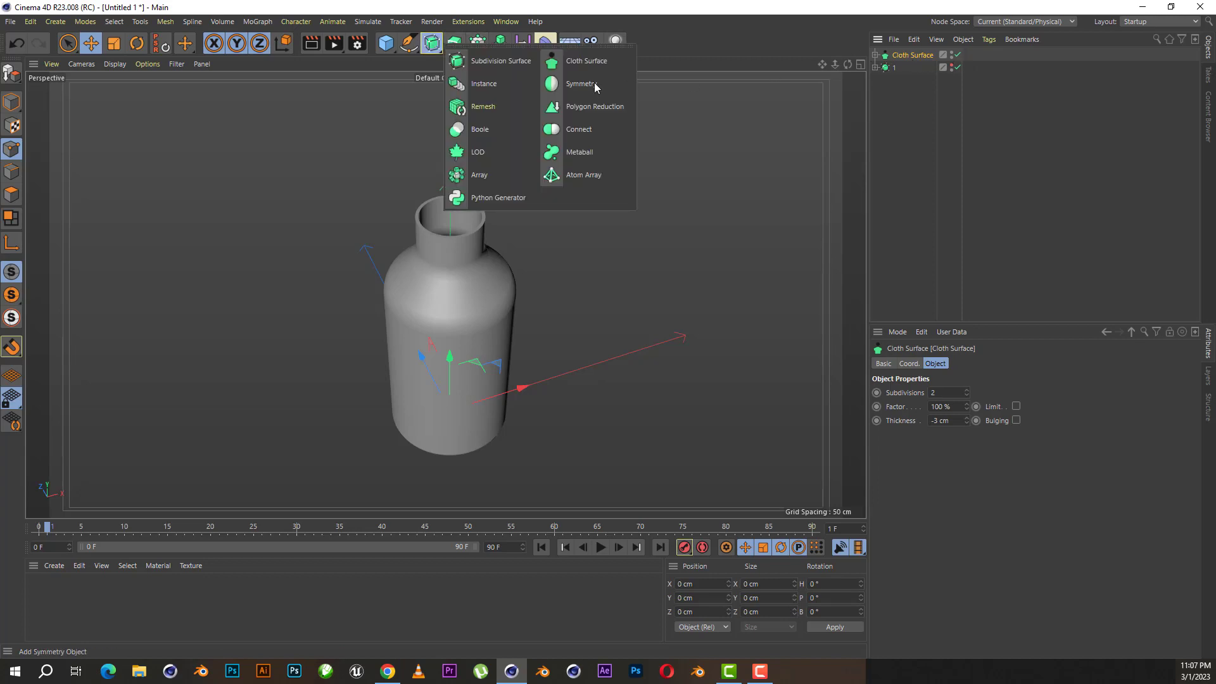
left_click(515, 63)
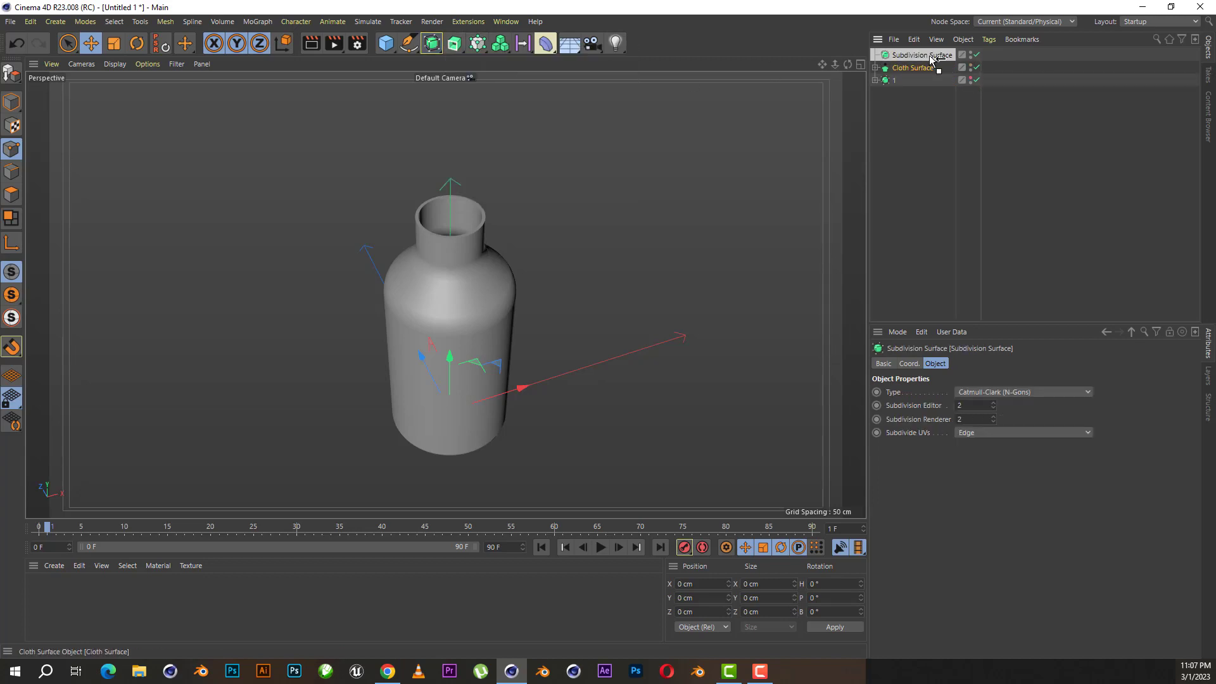
left_click_drag(928, 68, 930, 57)
left_click(925, 56)
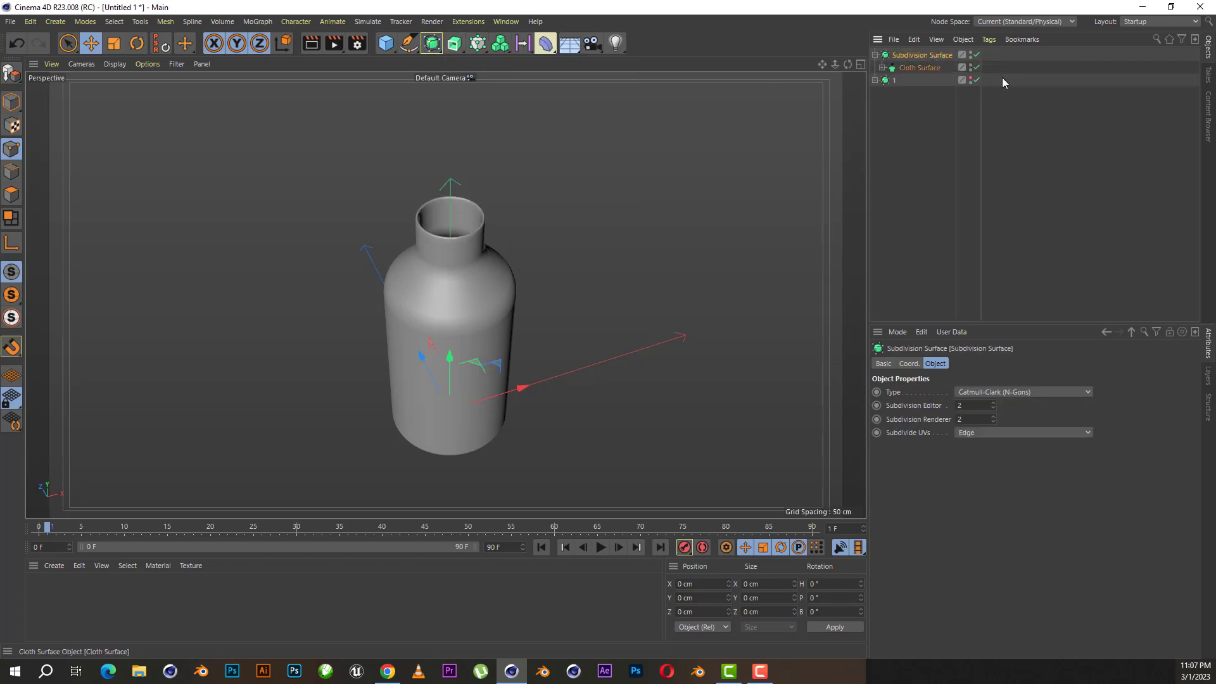
scroll(448, 223, "up", 2)
scroll(426, 207, "up", 2)
scroll(436, 211, "up", 2)
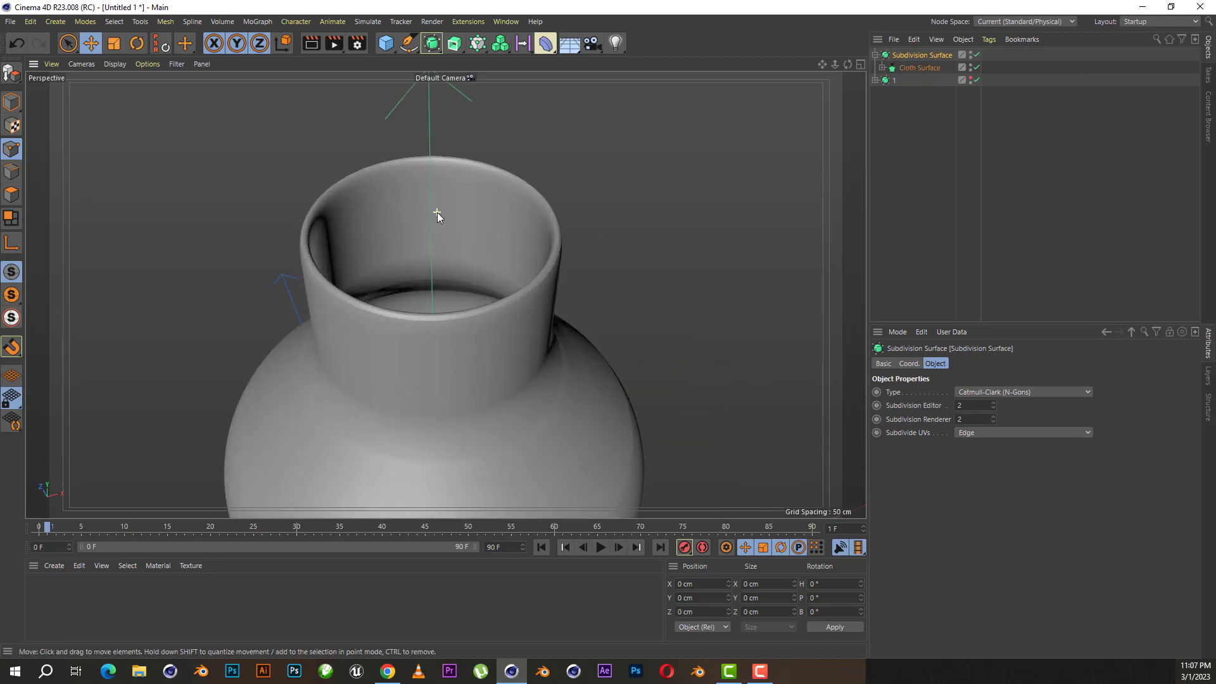
scroll(437, 211, "up", 2)
scroll(437, 211, "up", 1)
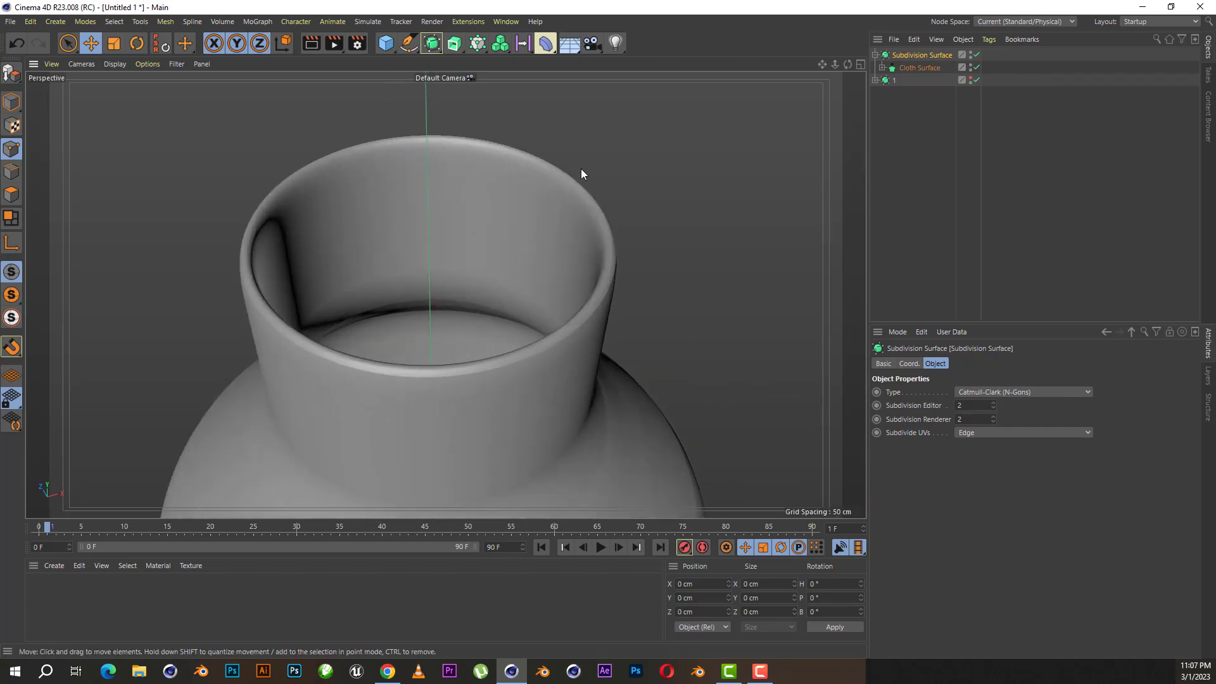
left_click(916, 67)
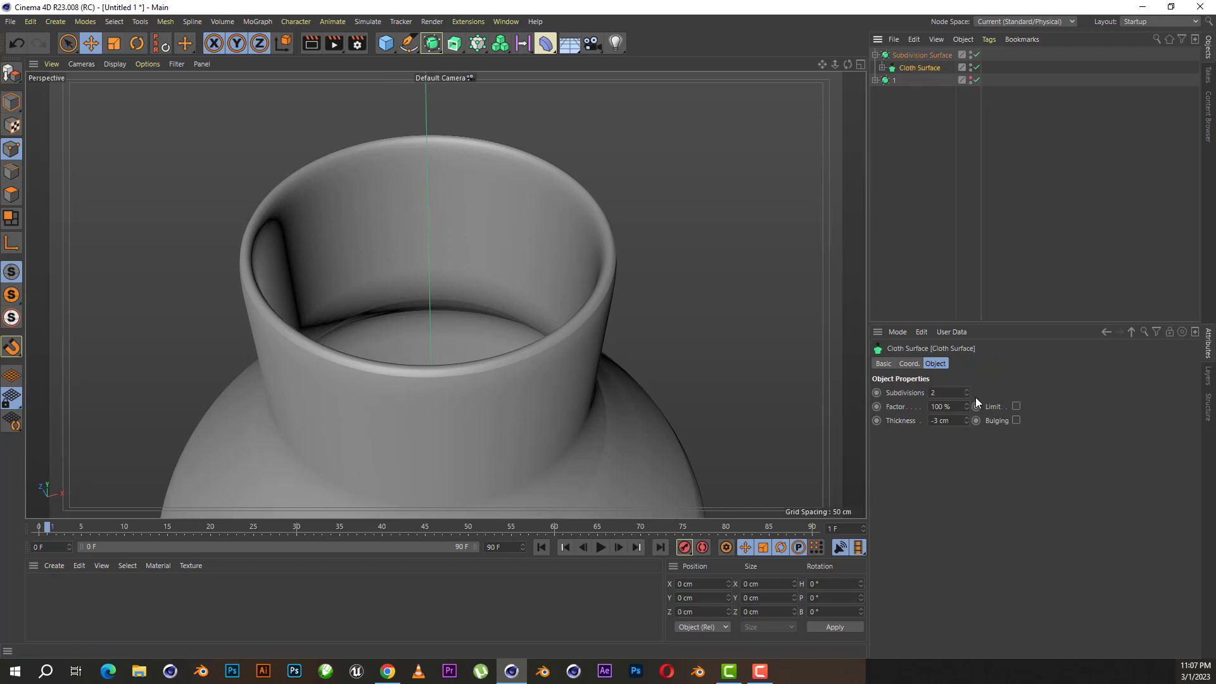
left_click(971, 397)
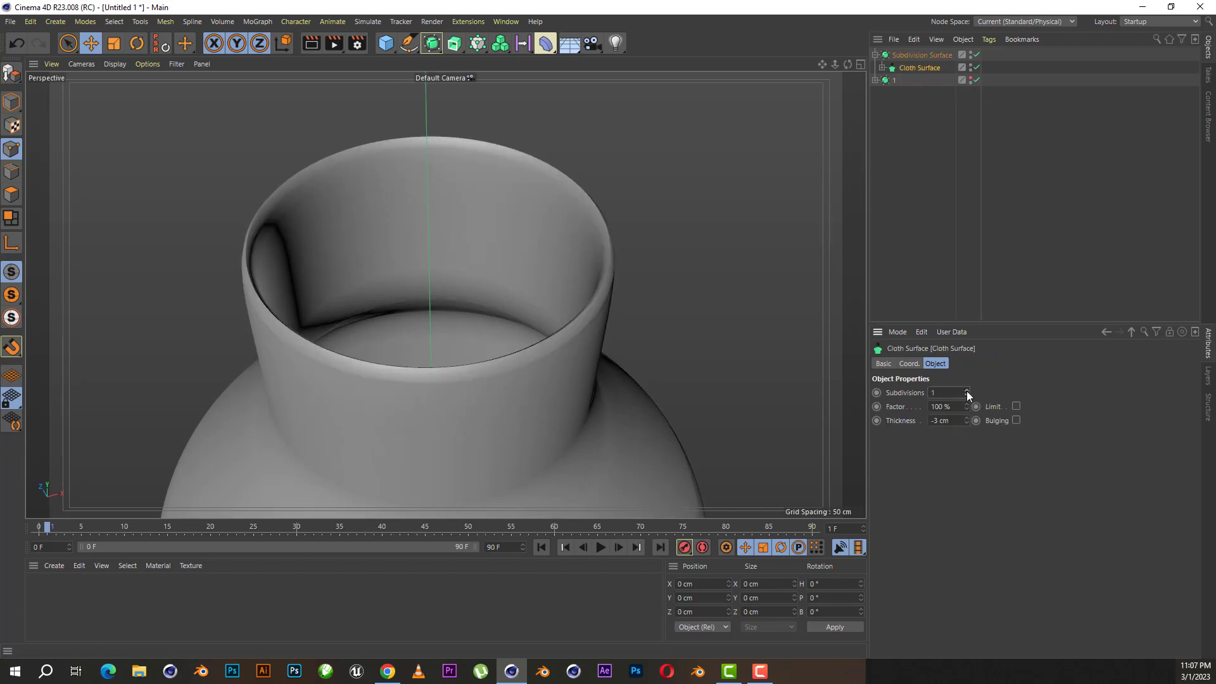
left_click(967, 391)
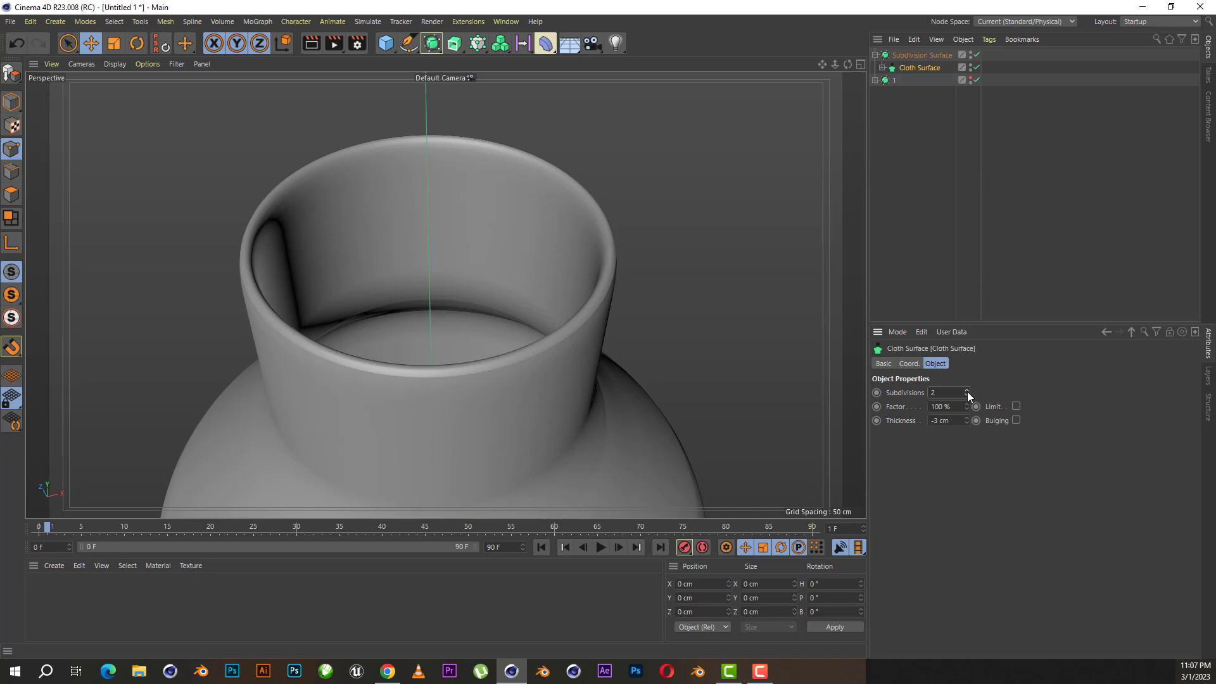
scroll(531, 181, "down", 2)
scroll(531, 181, "down", 2)
scroll(532, 178, "down", 4)
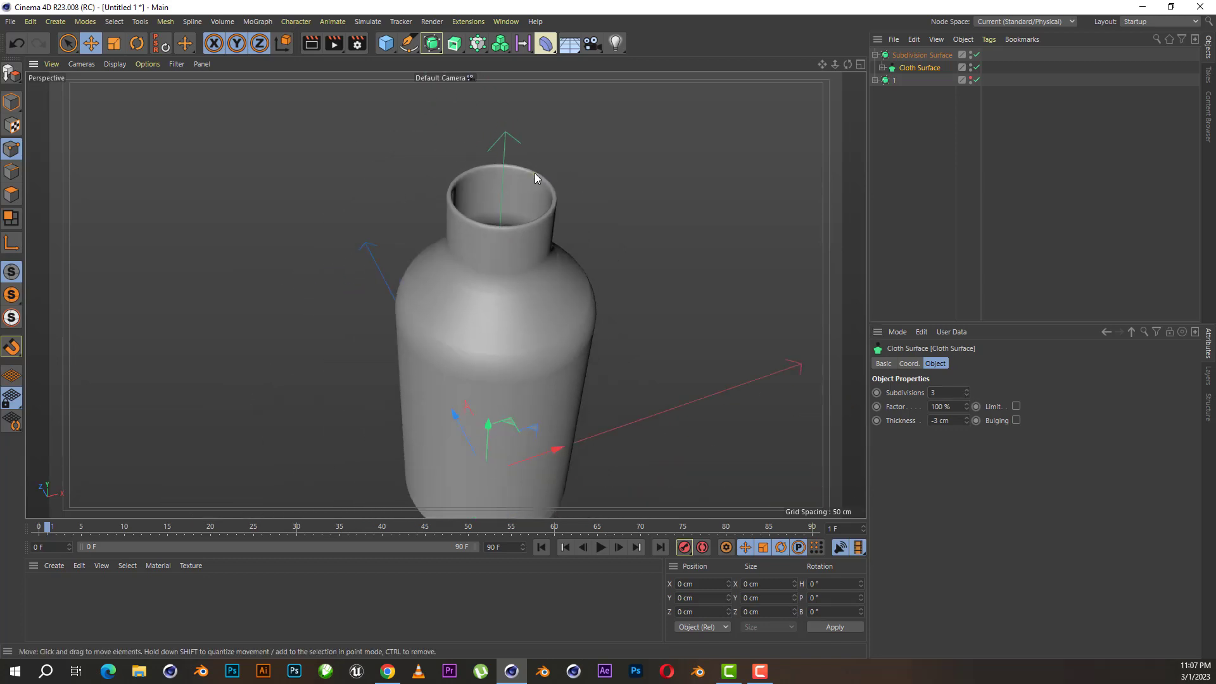
left_click_drag(444, 342, 445, 294, "alt")
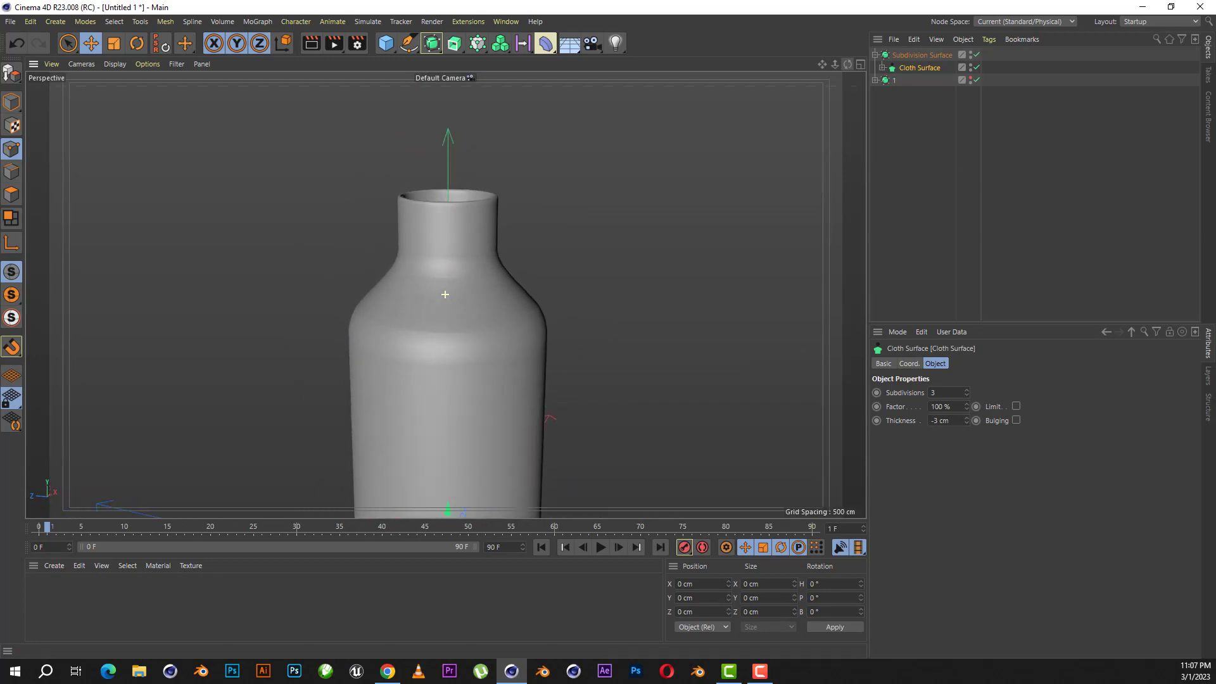
scroll(560, 151, "down", 3)
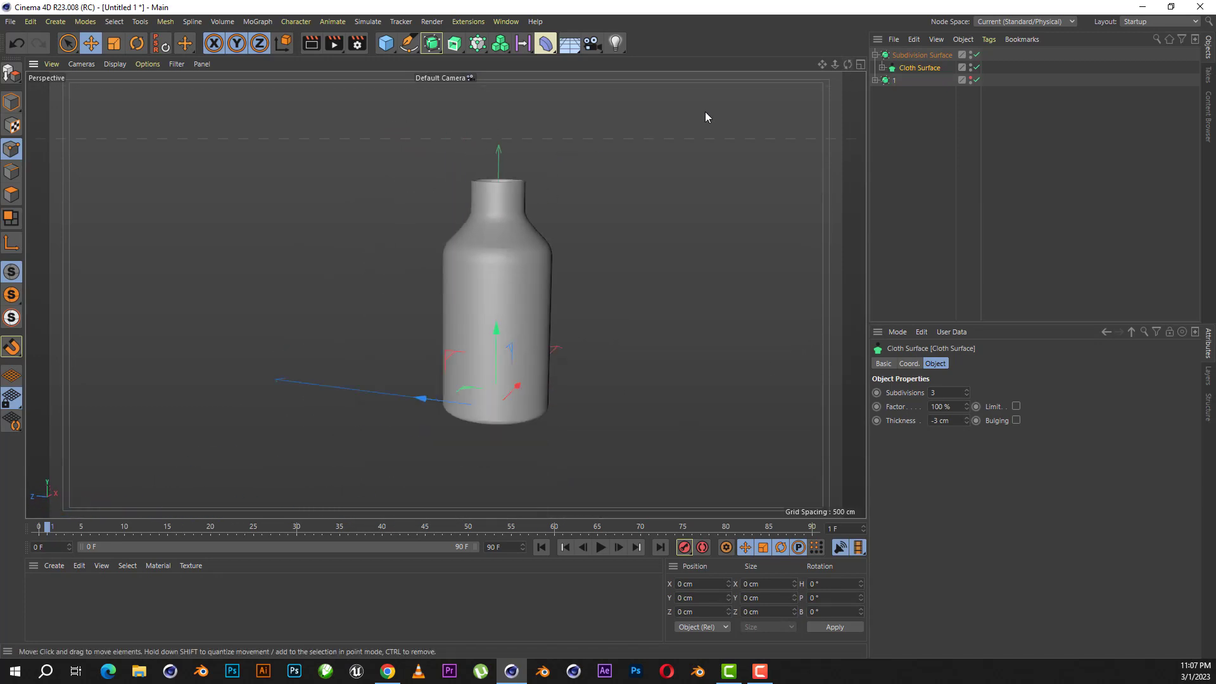
scroll(472, 168, "up", 2)
scroll(534, 212, "up", 3)
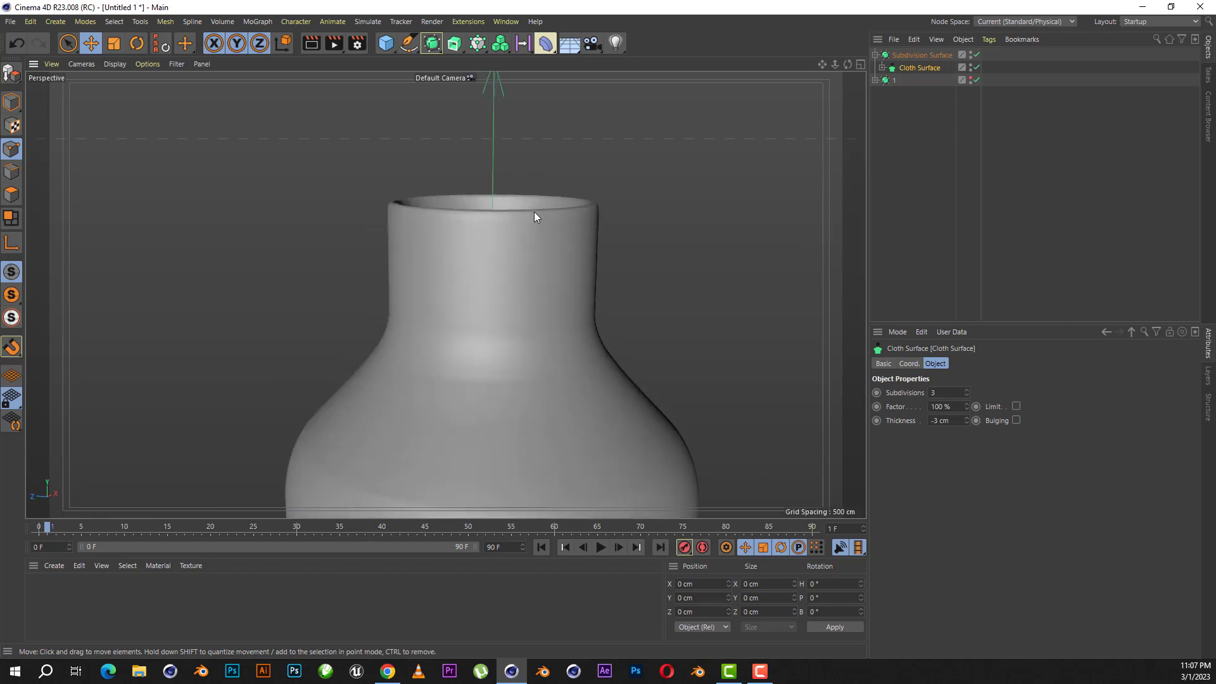
scroll(534, 212, "up", 3)
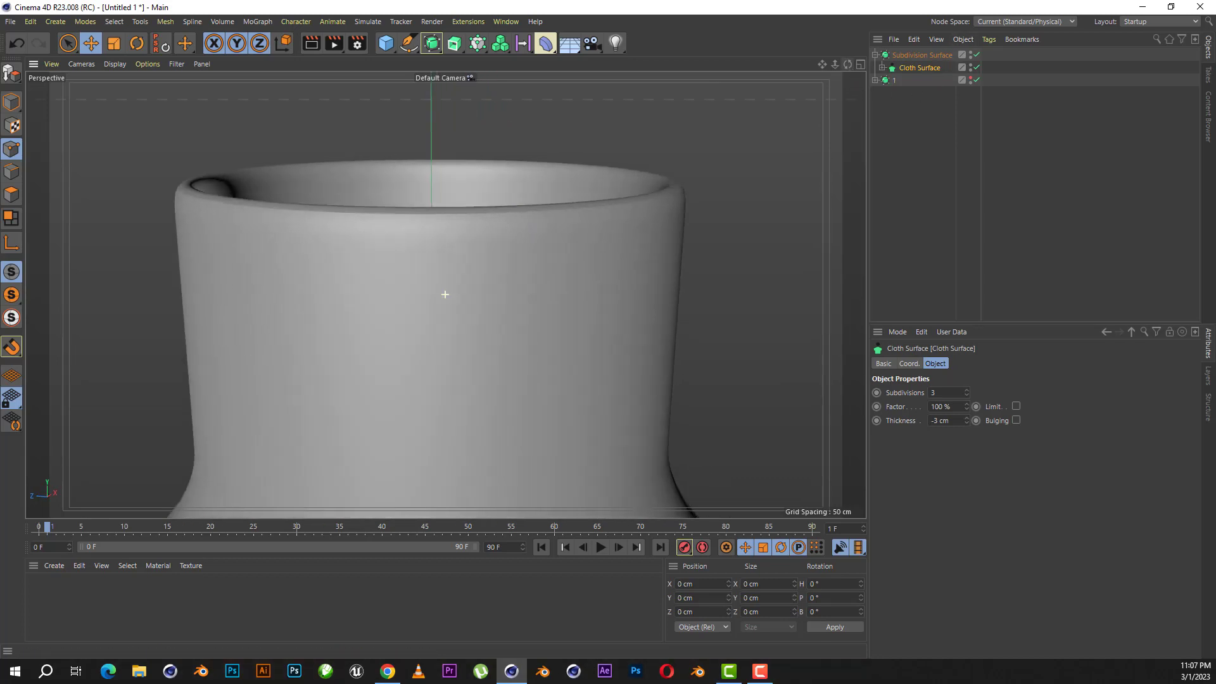
scroll(444, 294, "up", 2)
scroll(445, 294, "down", 2)
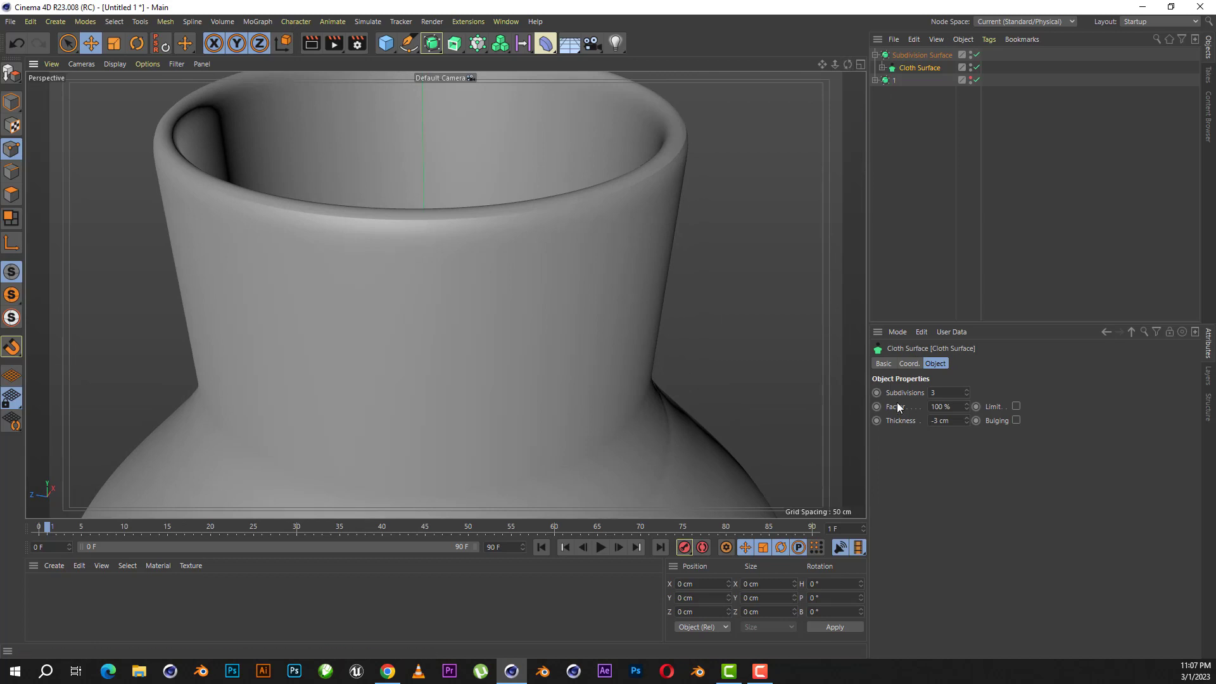
left_click(966, 422)
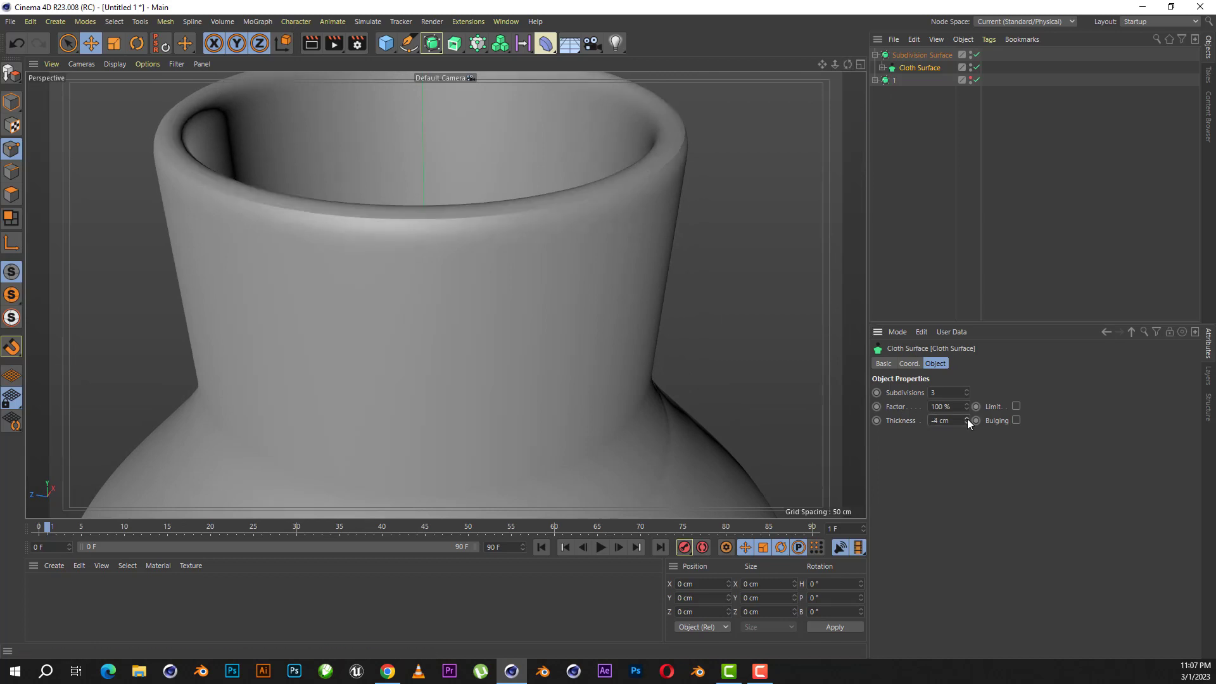
left_click(967, 418)
scroll(623, 220, "down", 3)
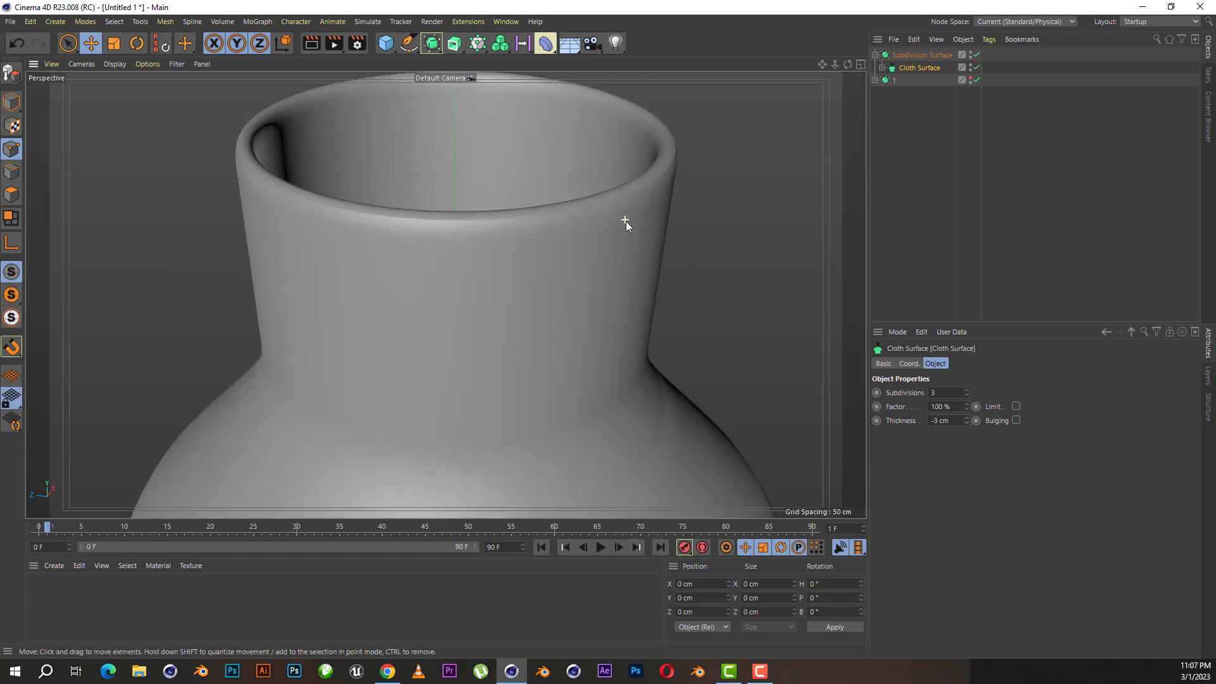
scroll(626, 222, "down", 3)
scroll(547, 152, "down", 3)
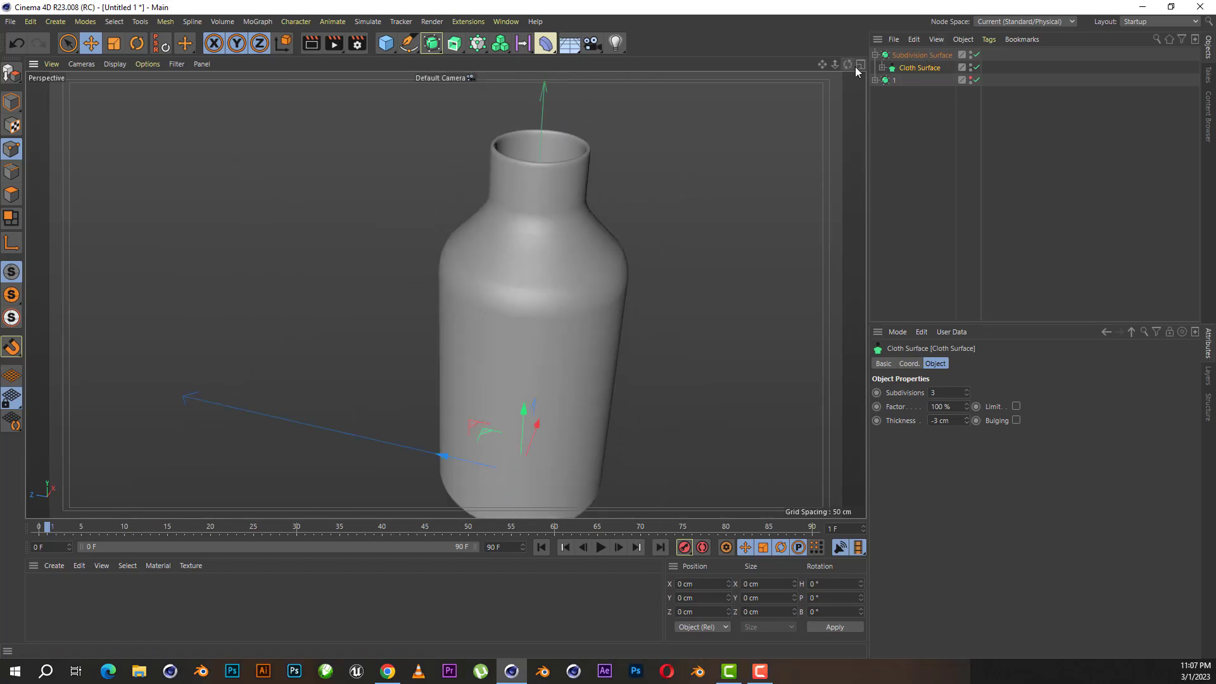
left_click_drag(443, 292, 445, 294, "alt")
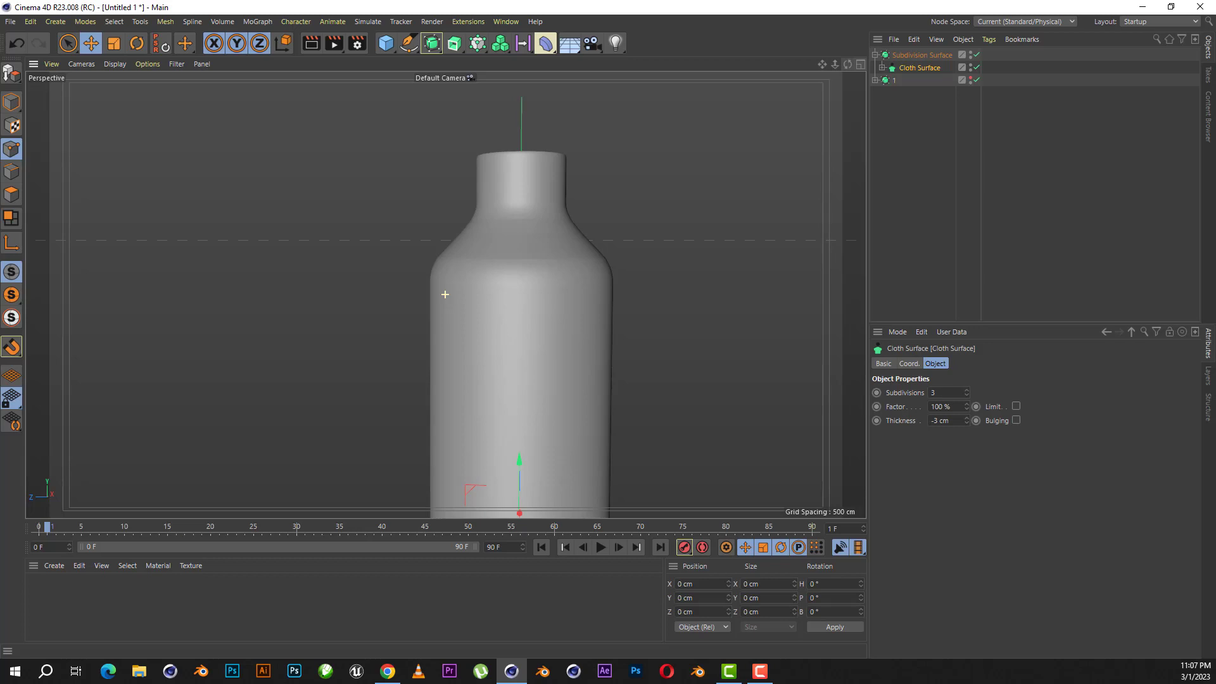
- Disable the Subdivision Surface, Cloth Surface and Lathe, showing the profile spline in Front view
left_click(976, 55)
left_click(883, 68)
left_click(919, 93)
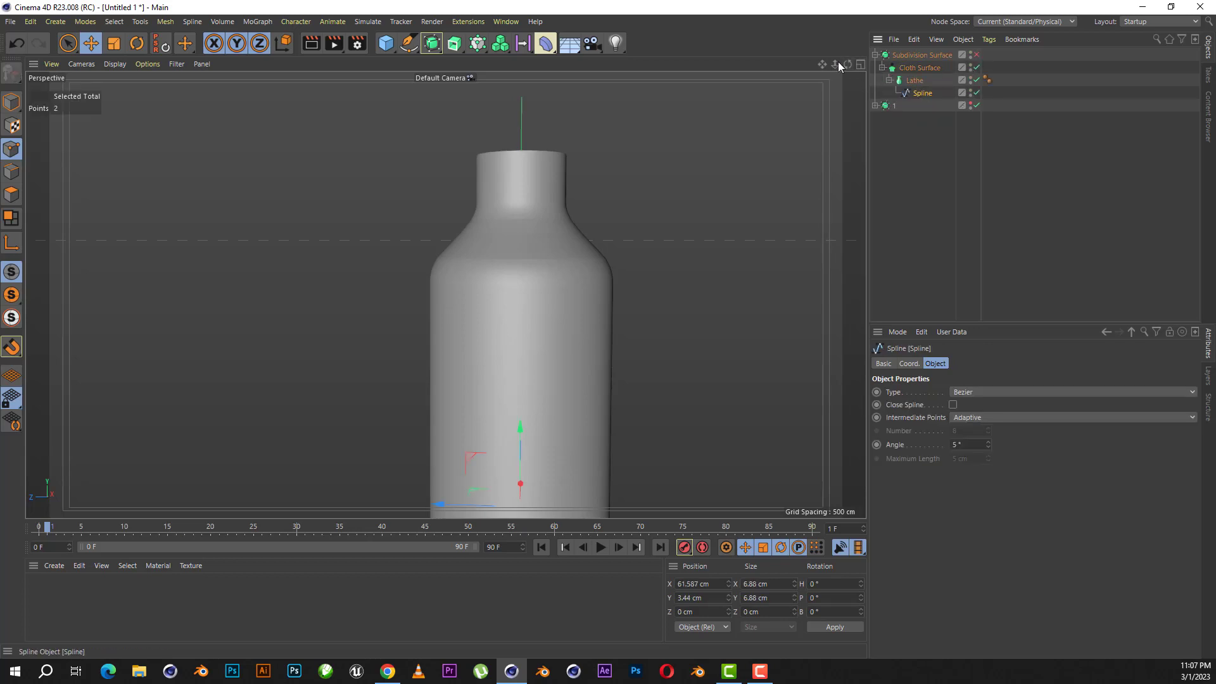
left_click(860, 64)
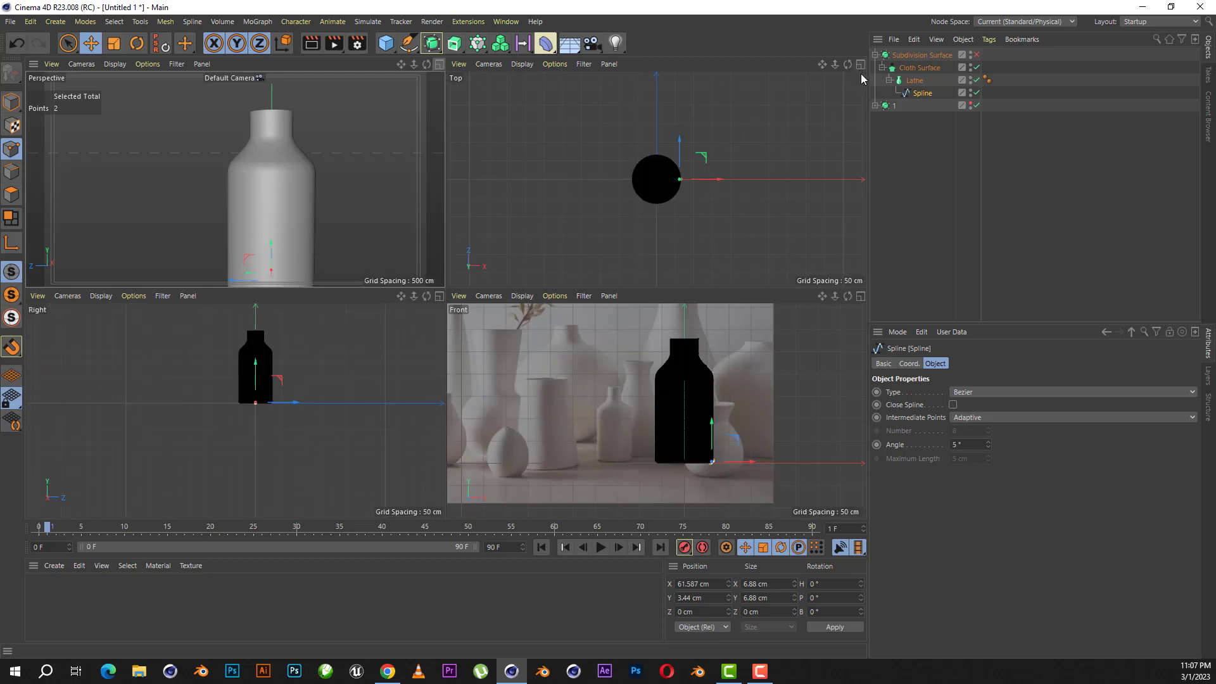
left_click(860, 297)
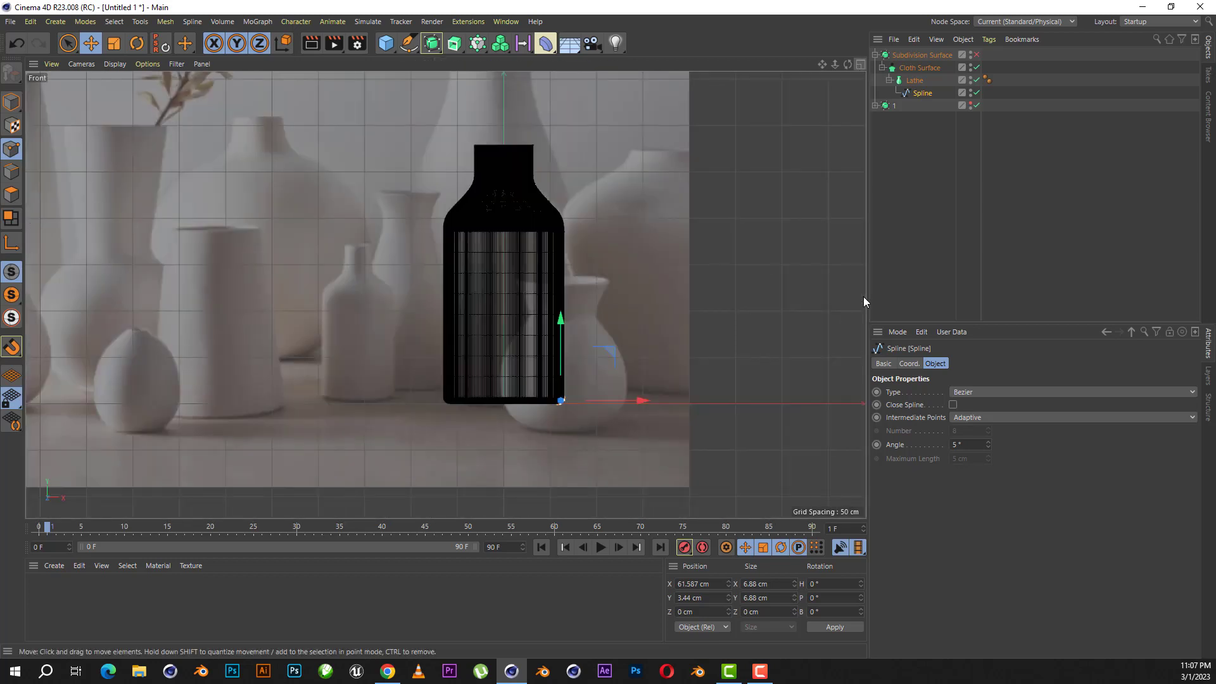
left_click(976, 67)
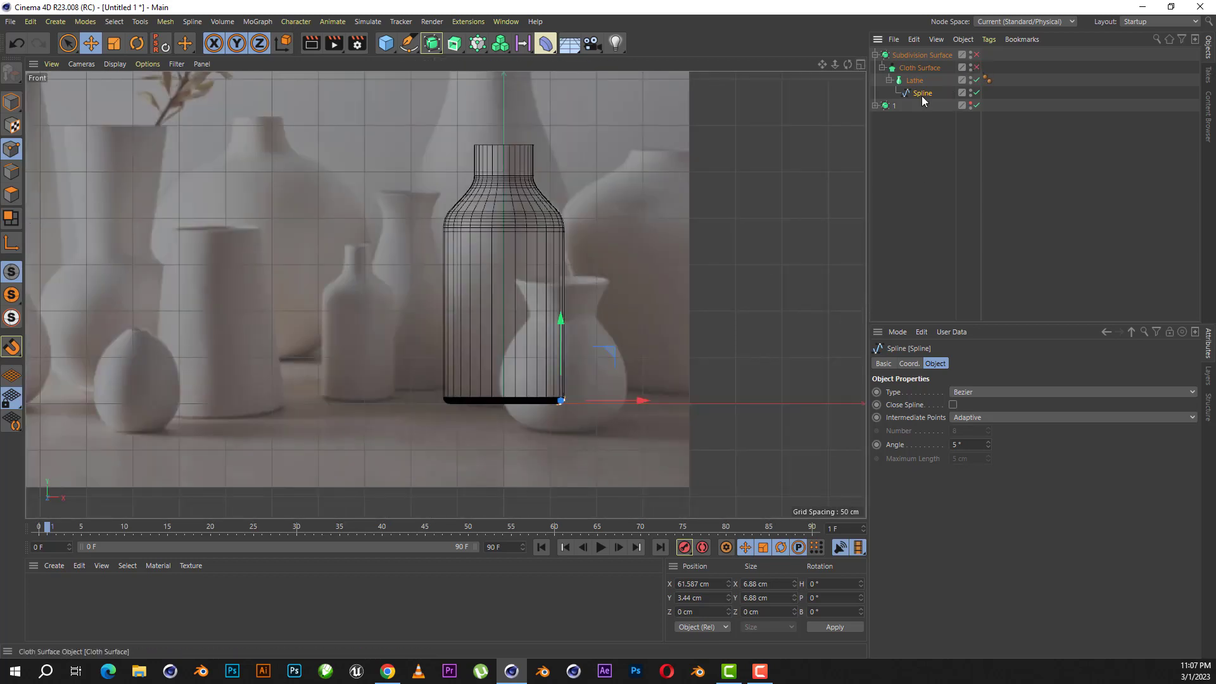
left_click(977, 80)
scroll(500, 211, "up", 3)
scroll(546, 169, "up", 3)
scroll(546, 170, "up", 2)
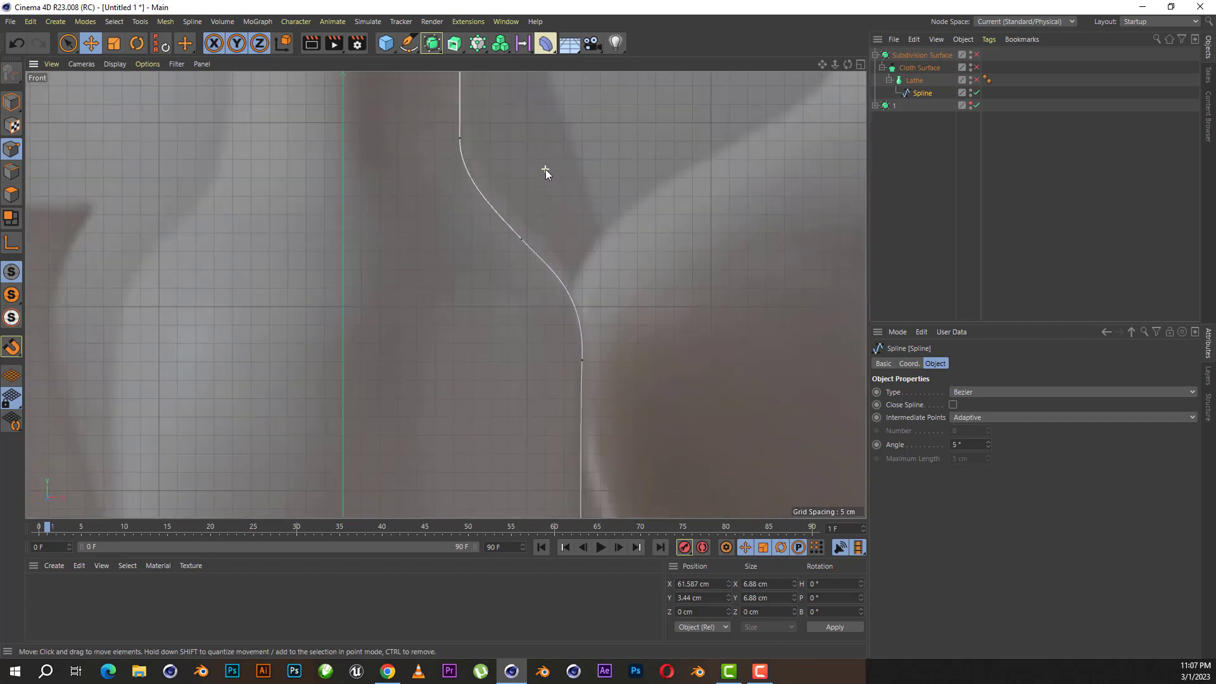
- Lengthen a shoulder point's tangent to slightly reshape the spline's curve
left_click(522, 239)
scroll(523, 239, "up", 1)
scroll(538, 247, "up", 2)
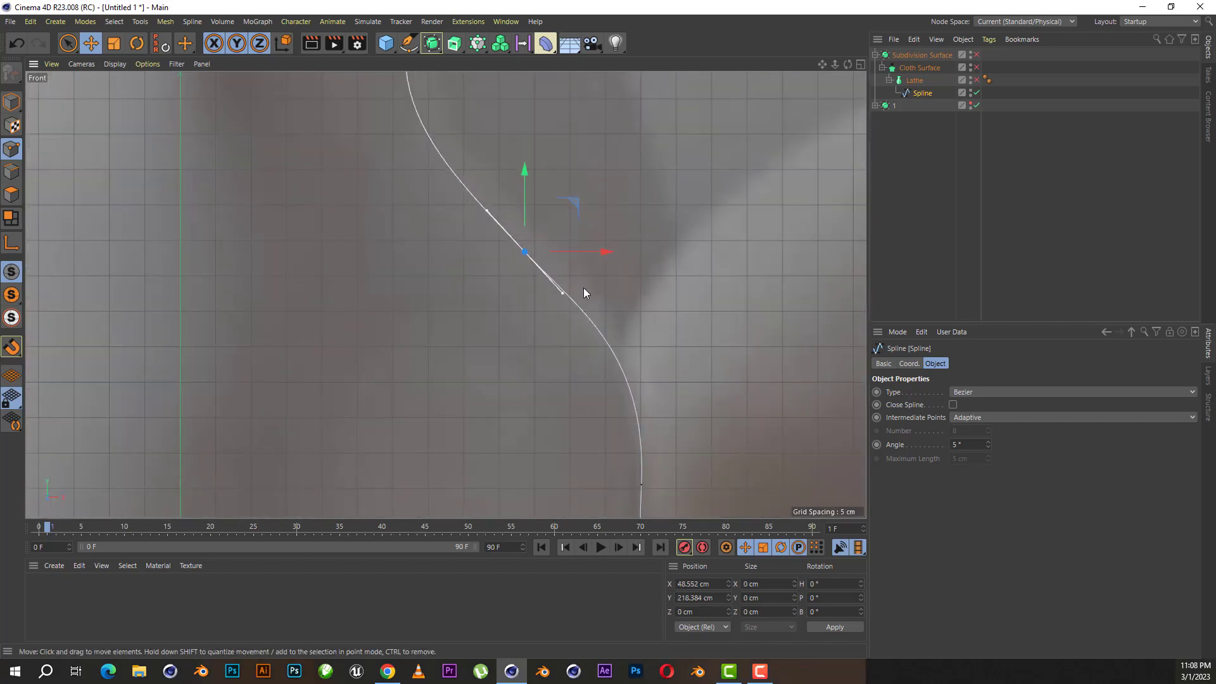
scroll(561, 291, "down", 1)
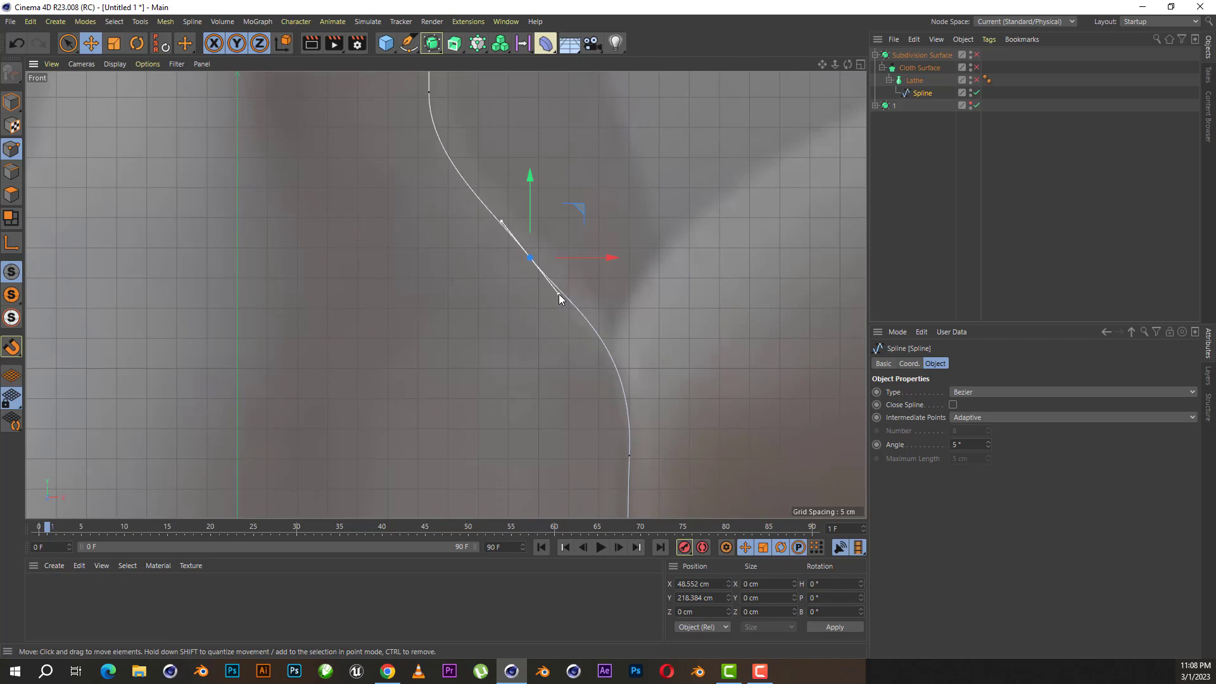
left_click_drag(561, 294, 563, 295)
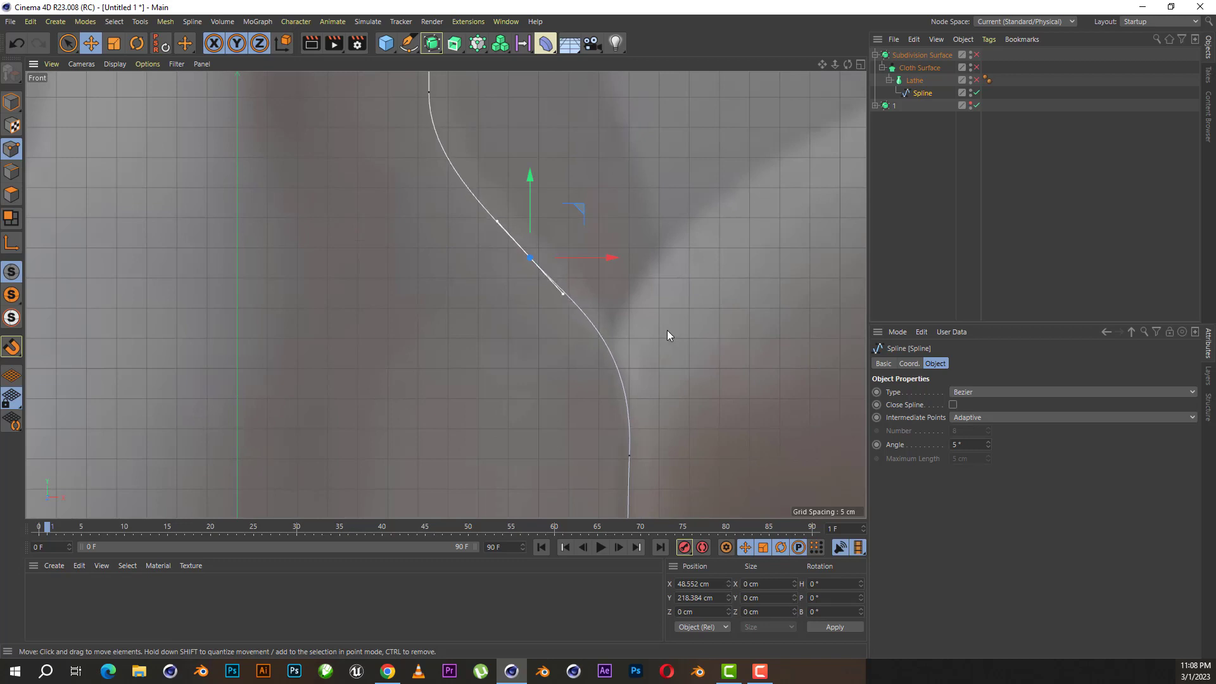
- Set the spline's Intermediate Points to Subdivided with a 5 cm maximum length
left_click(862, 65)
left_click(969, 418)
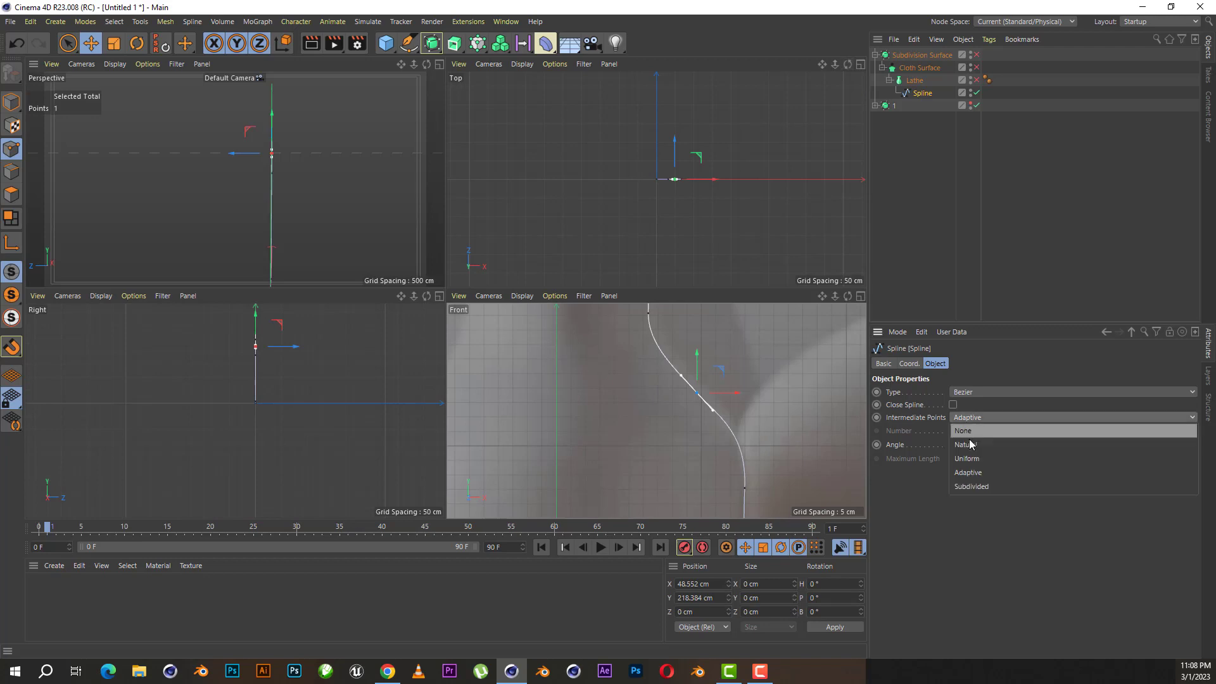
left_click(973, 491)
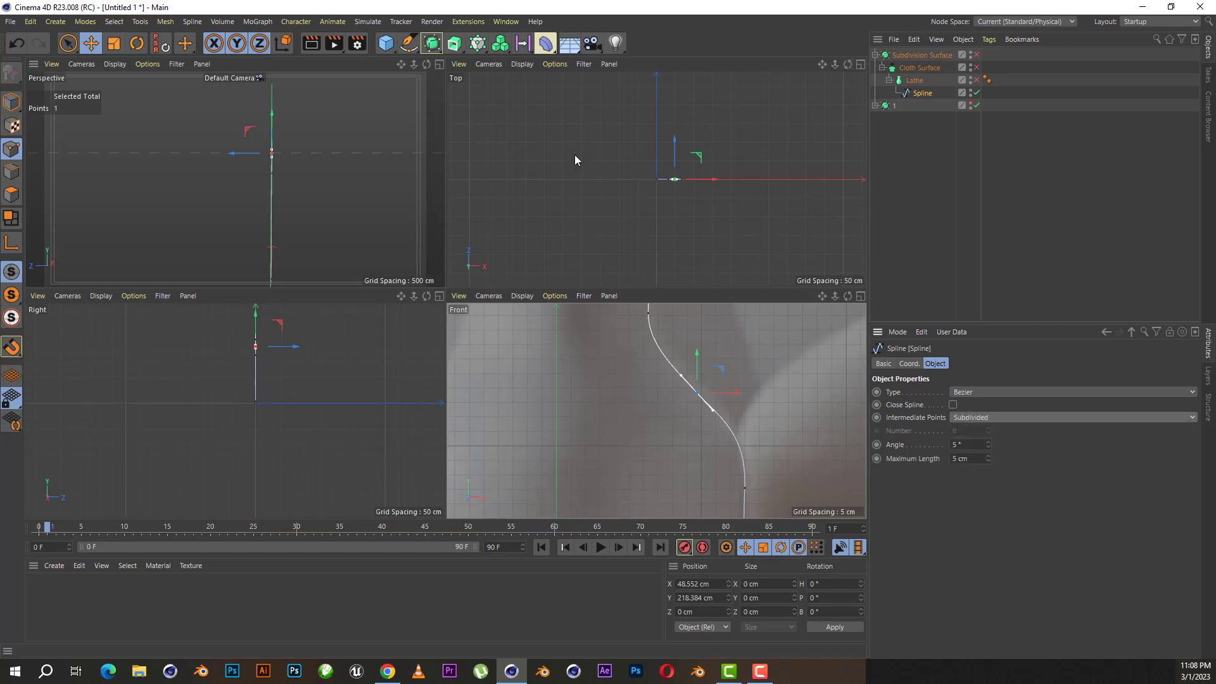
left_click(438, 65)
- Switch the Lathe and rim thickness back on so the thick-walled bottle shows again
left_click(976, 81)
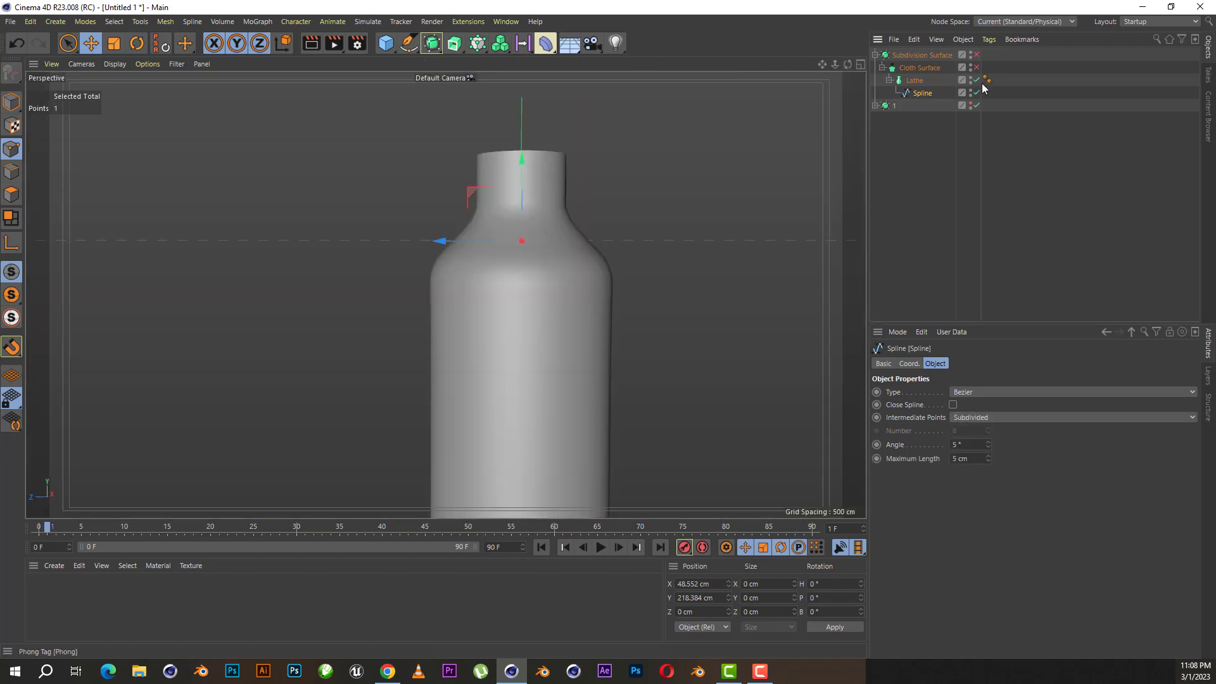
scroll(394, 218, "down", 2)
scroll(394, 217, "down", 1)
left_click(969, 248)
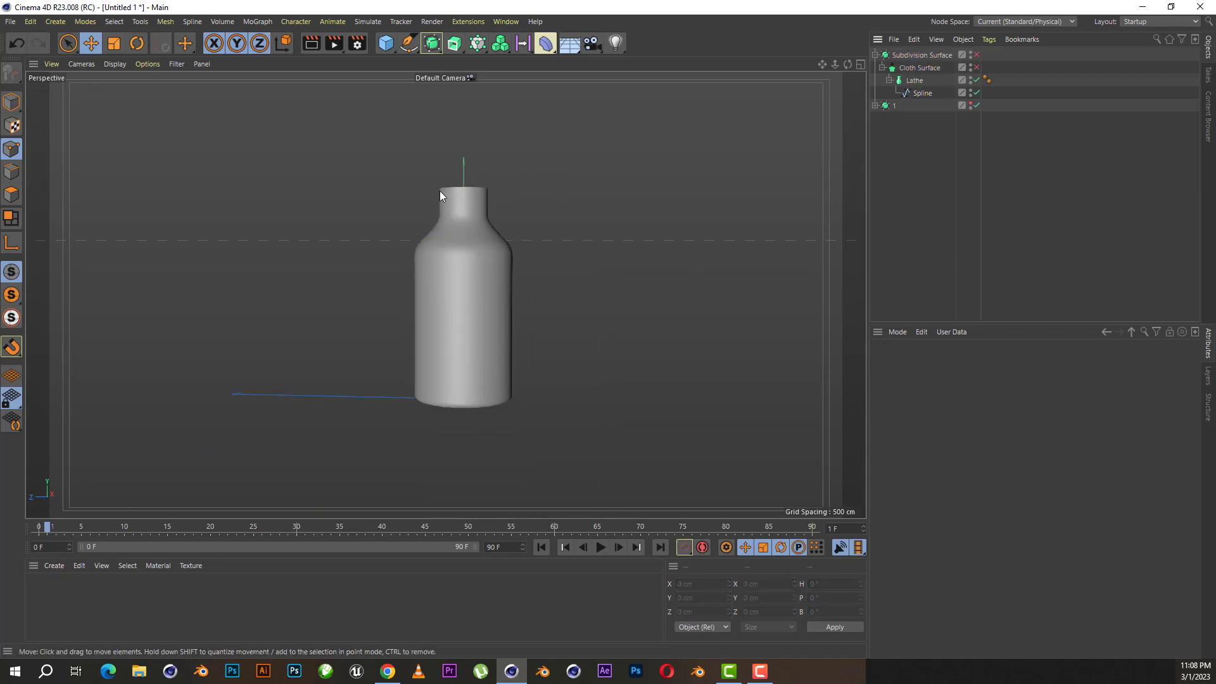
scroll(454, 177, "up", 1)
scroll(453, 177, "up", 2)
left_click_drag(848, 66, 847, 65)
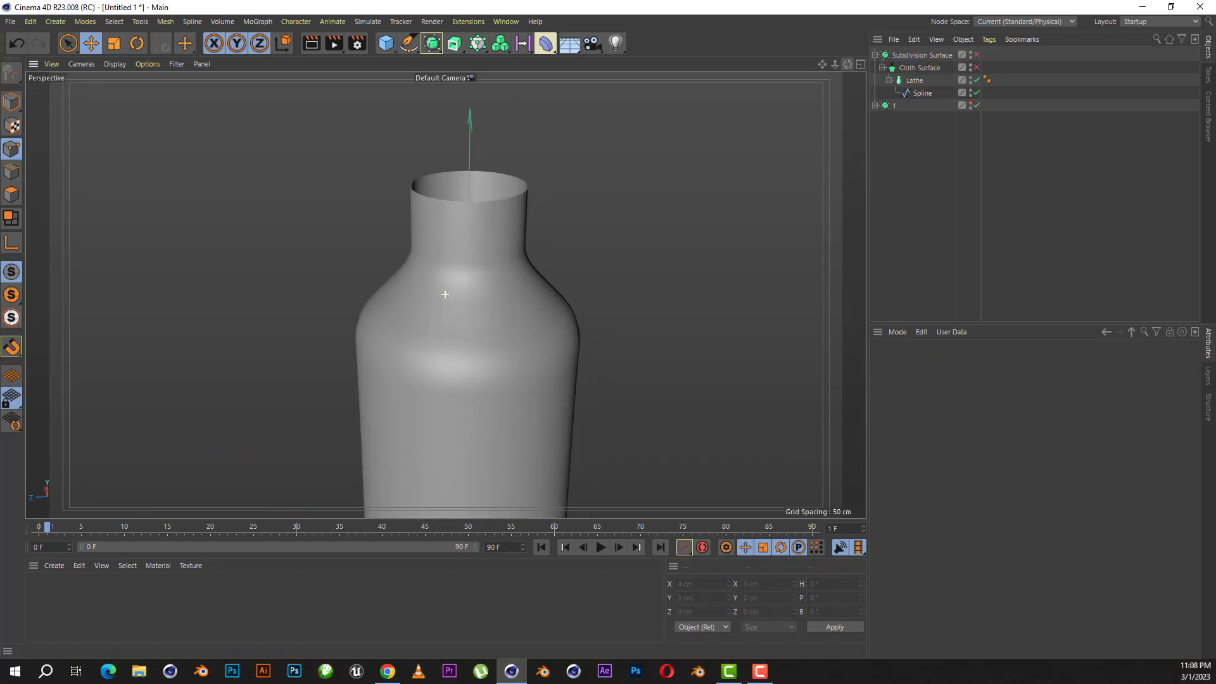
left_click(976, 81)
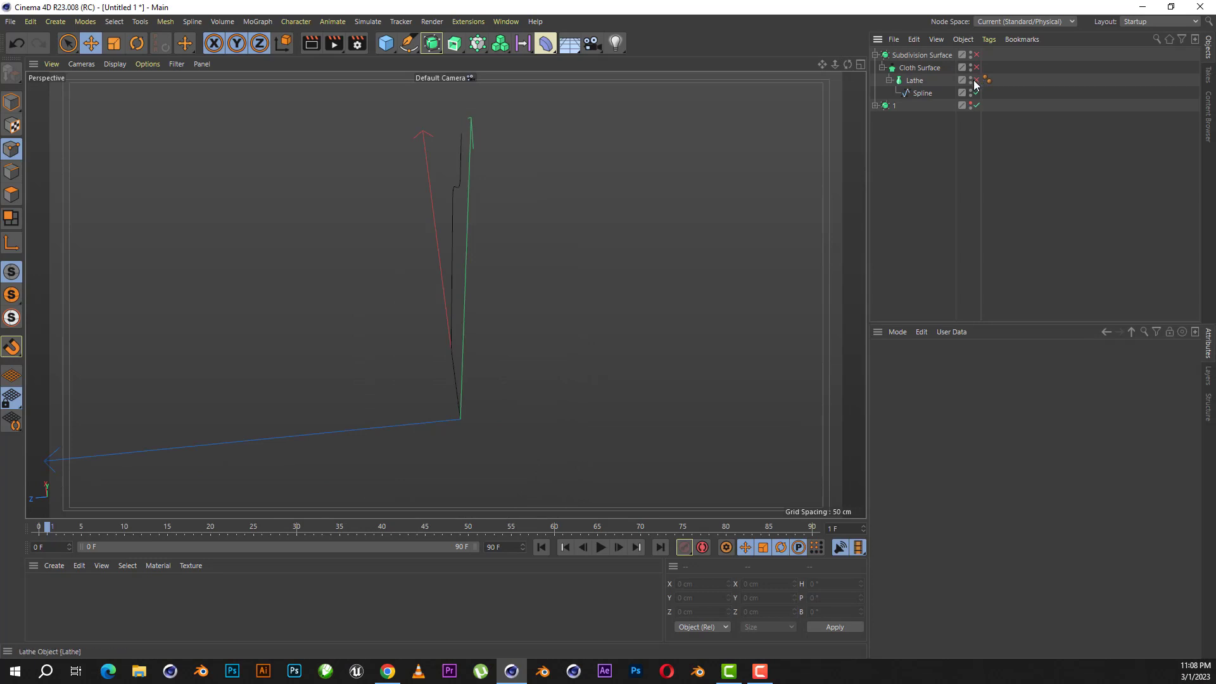
left_click(977, 80)
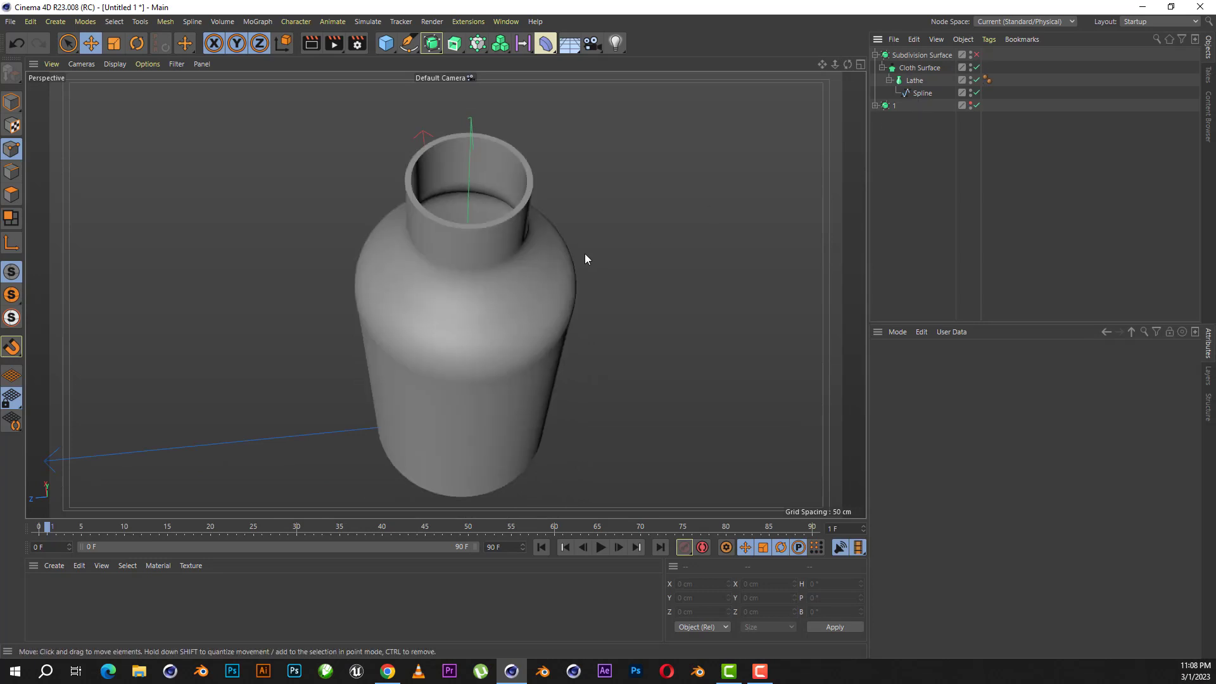
left_click_drag(848, 66, 847, 57)
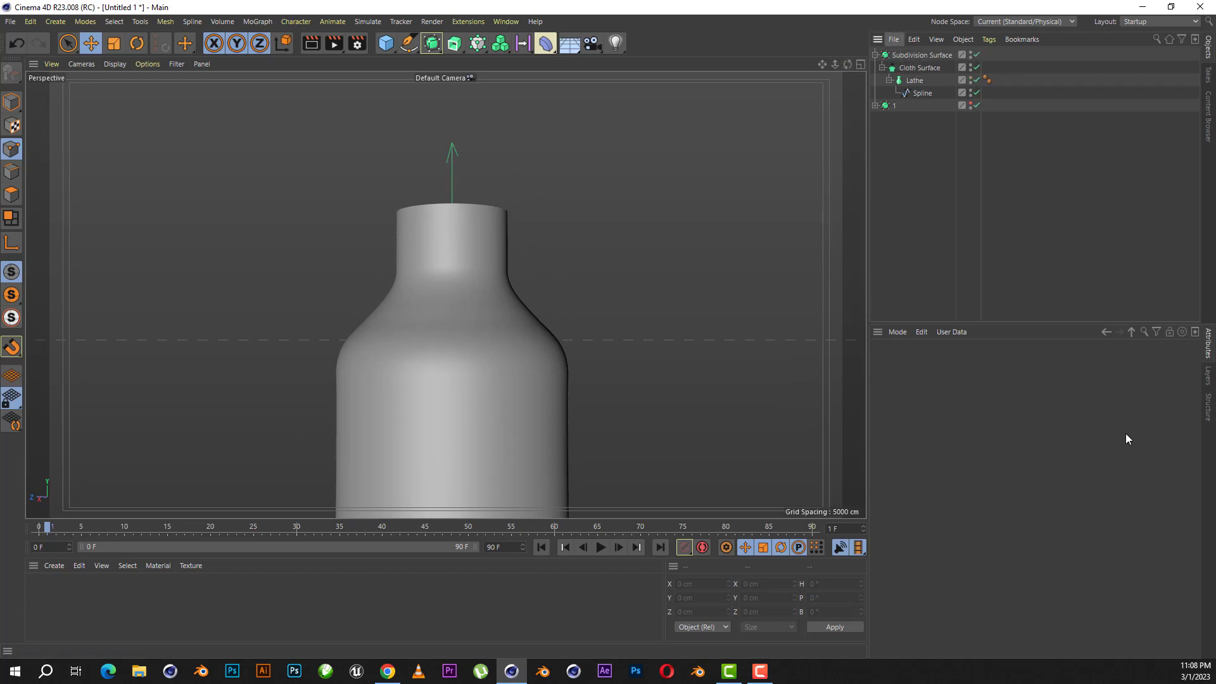
- Lower Cloth Surface Subdivisions to 1 and collapse the Subdivision Surface group
right_click(899, 55)
key("Escape")
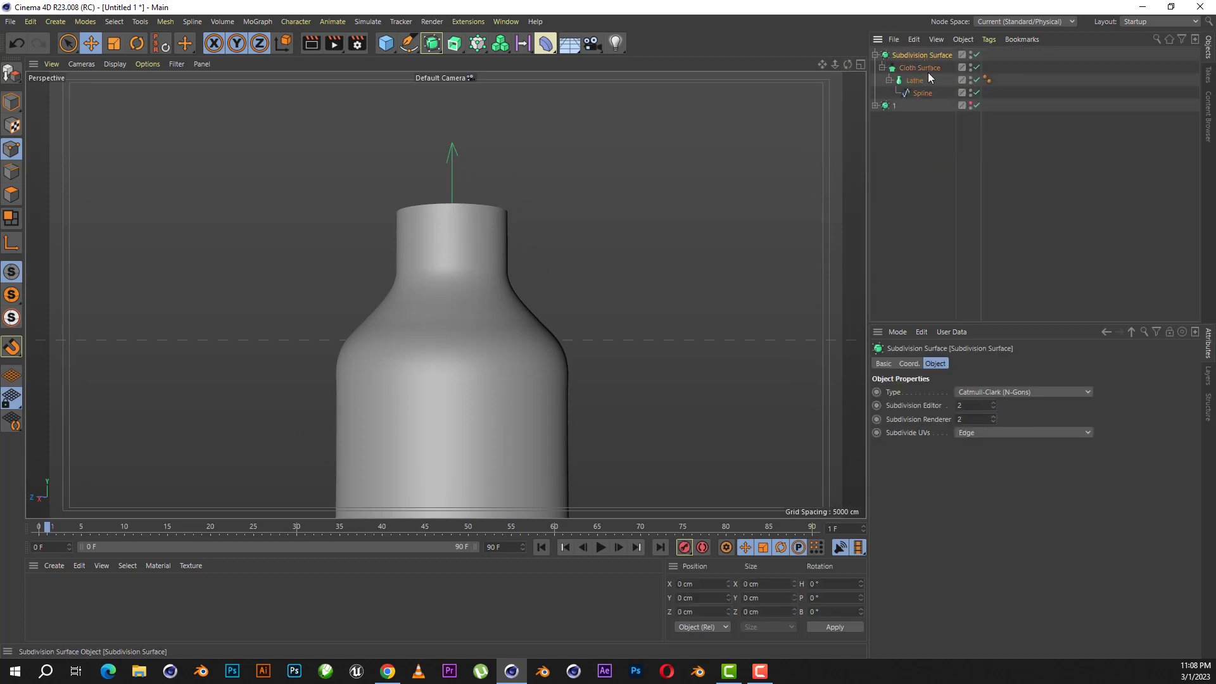
left_click(919, 67)
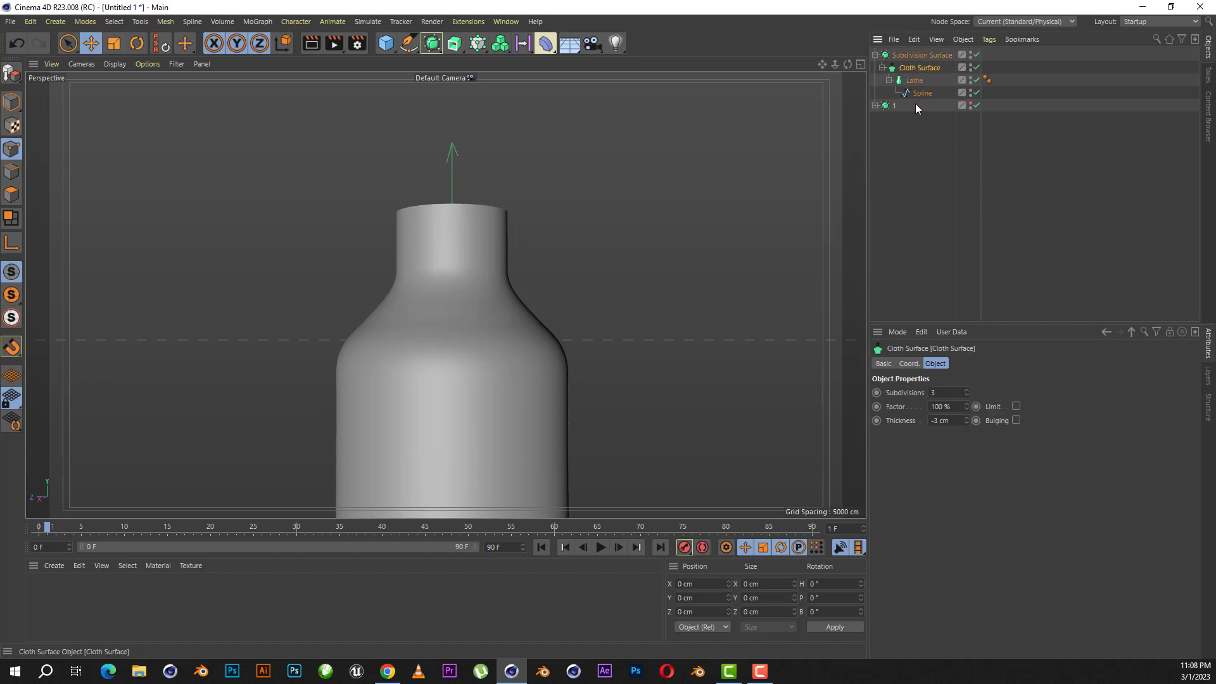
left_click(968, 397)
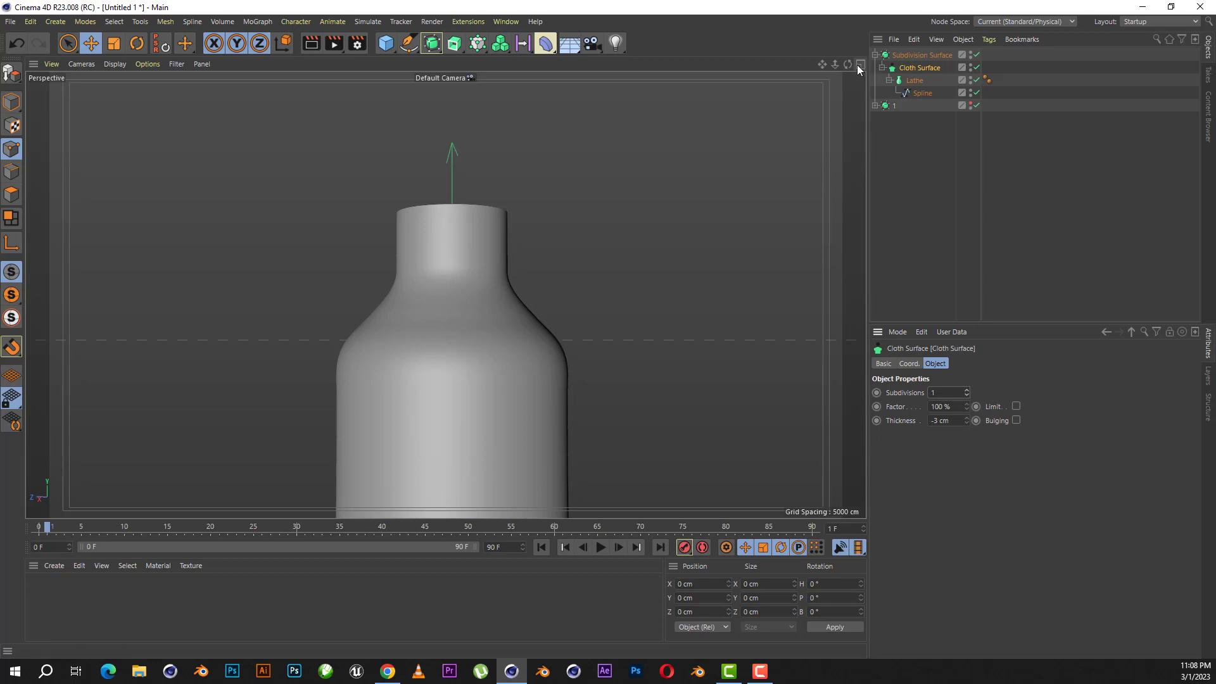
left_click_drag(445, 294, 481, 342, "alt")
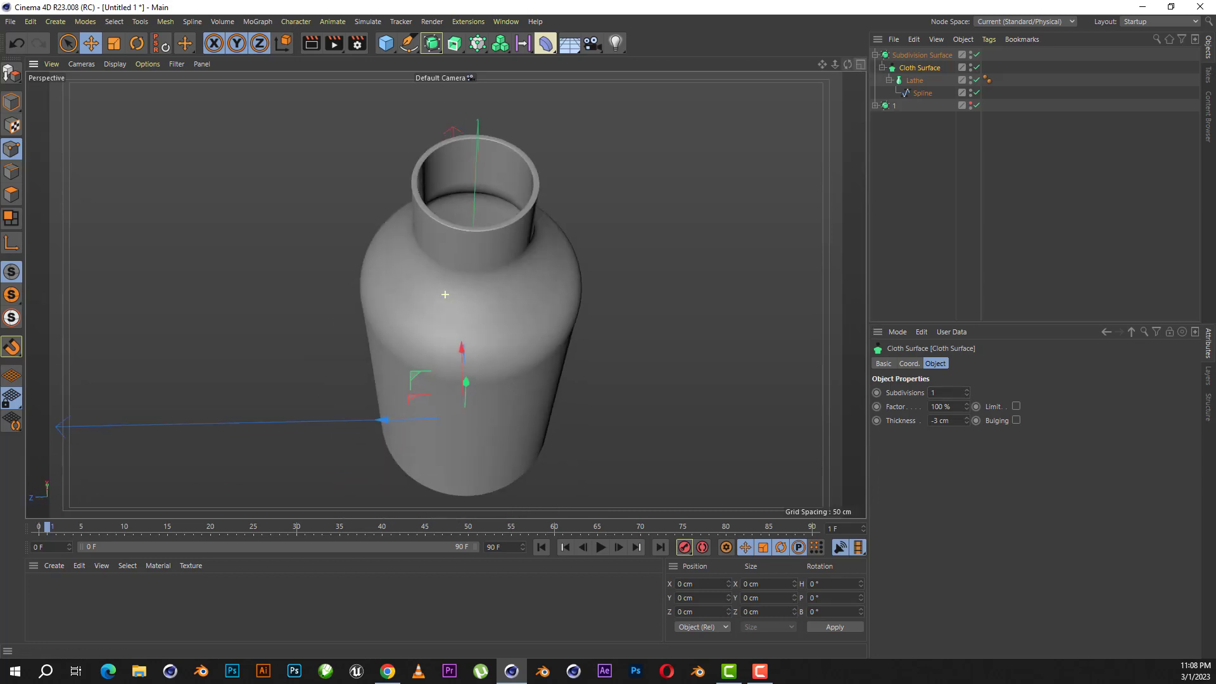
left_click_drag(445, 294, 636, 288, "alt")
scroll(503, 187, "down", 5)
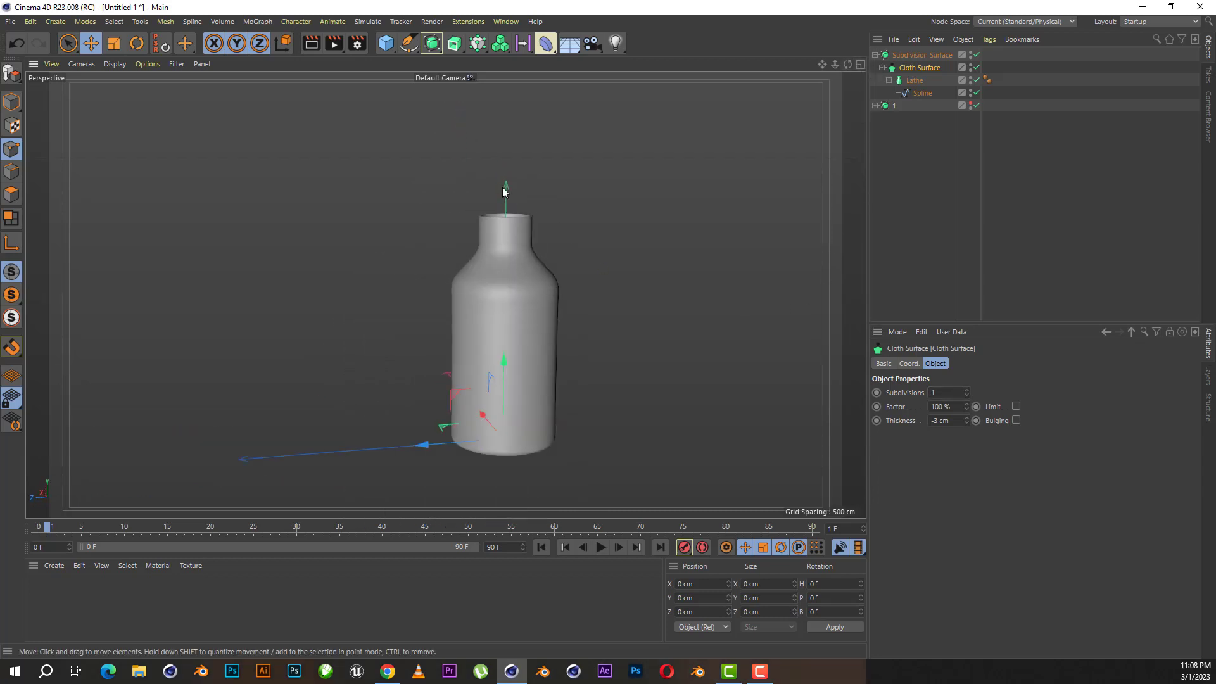
left_click(967, 204)
left_click(875, 56)
- Rename the Subdivision Surface group to '2'
left_click(927, 55)
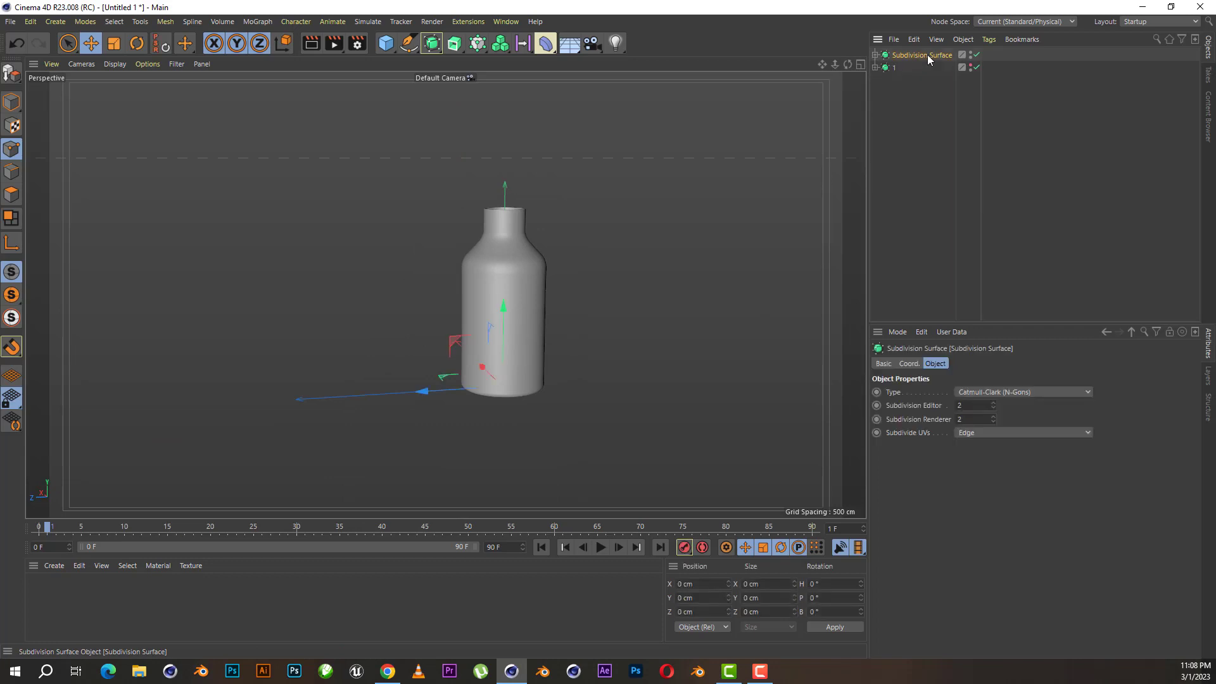
double_click(927, 56)
type("2")
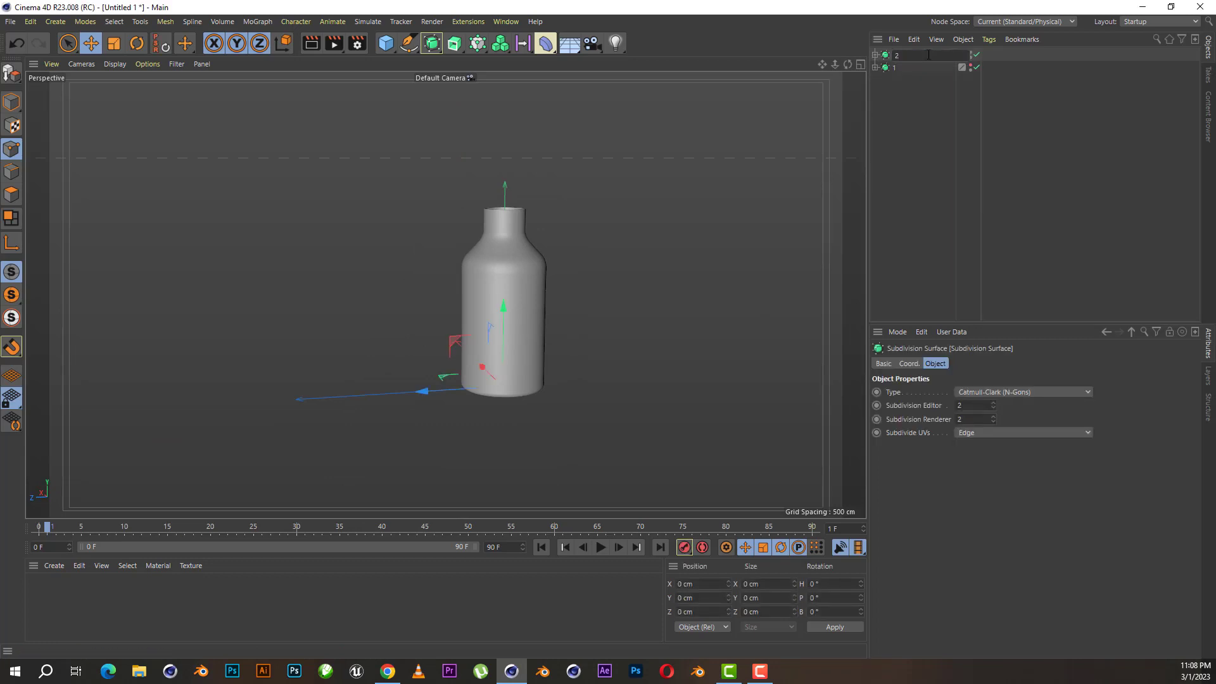
key("Return")
left_click(608, 288)
right_click_drag(608, 288, 483, 204, "alt")
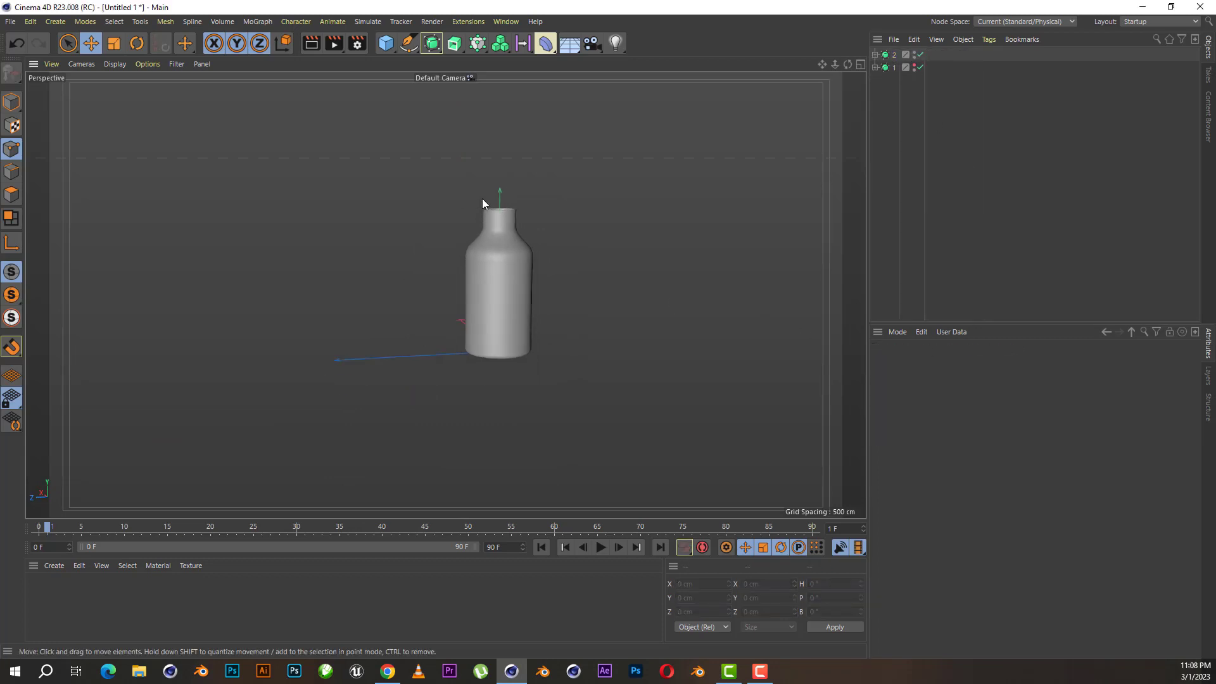
- Maximize the Front view and hide object 2 in the editor
left_click(860, 65)
left_click(861, 295)
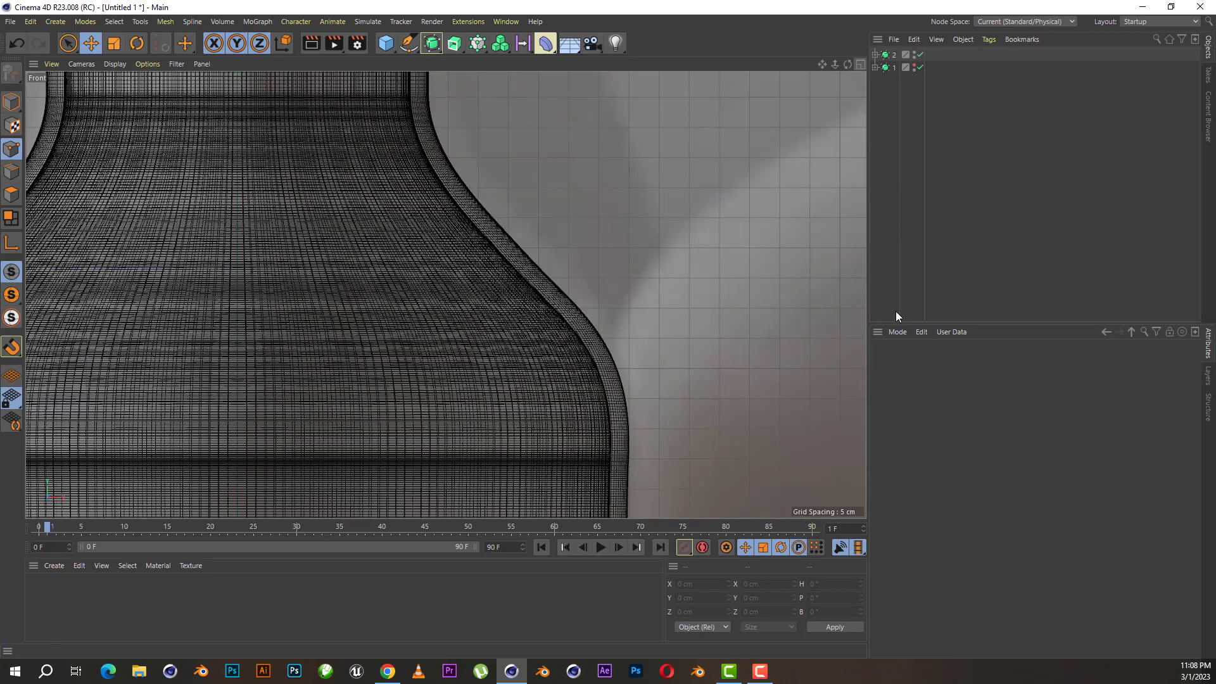
scroll(537, 306, "down", 3)
scroll(559, 272, "down", 2)
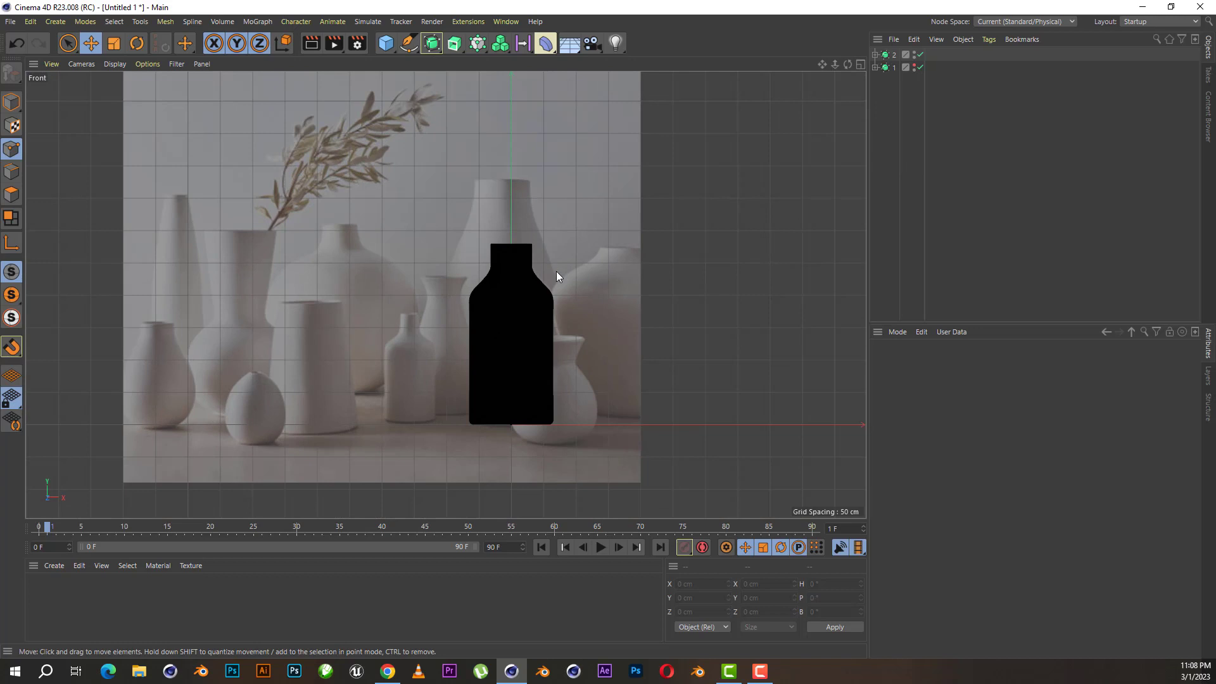
left_click(915, 53)
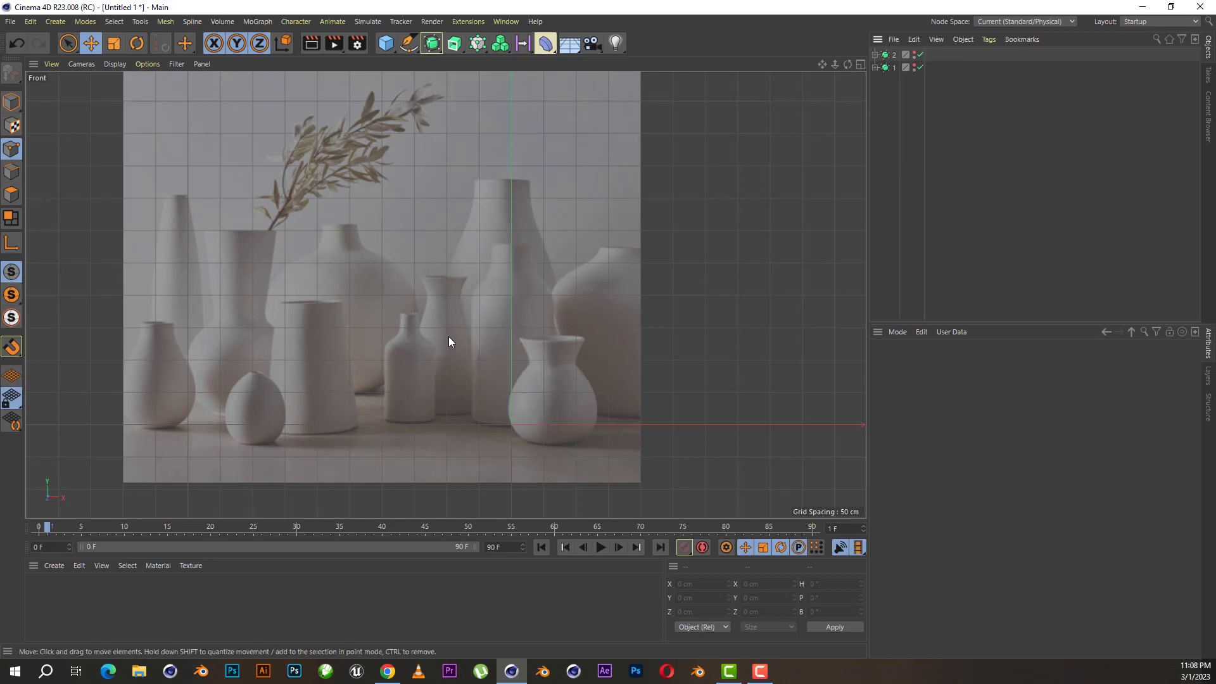
scroll(594, 291, "up", 3)
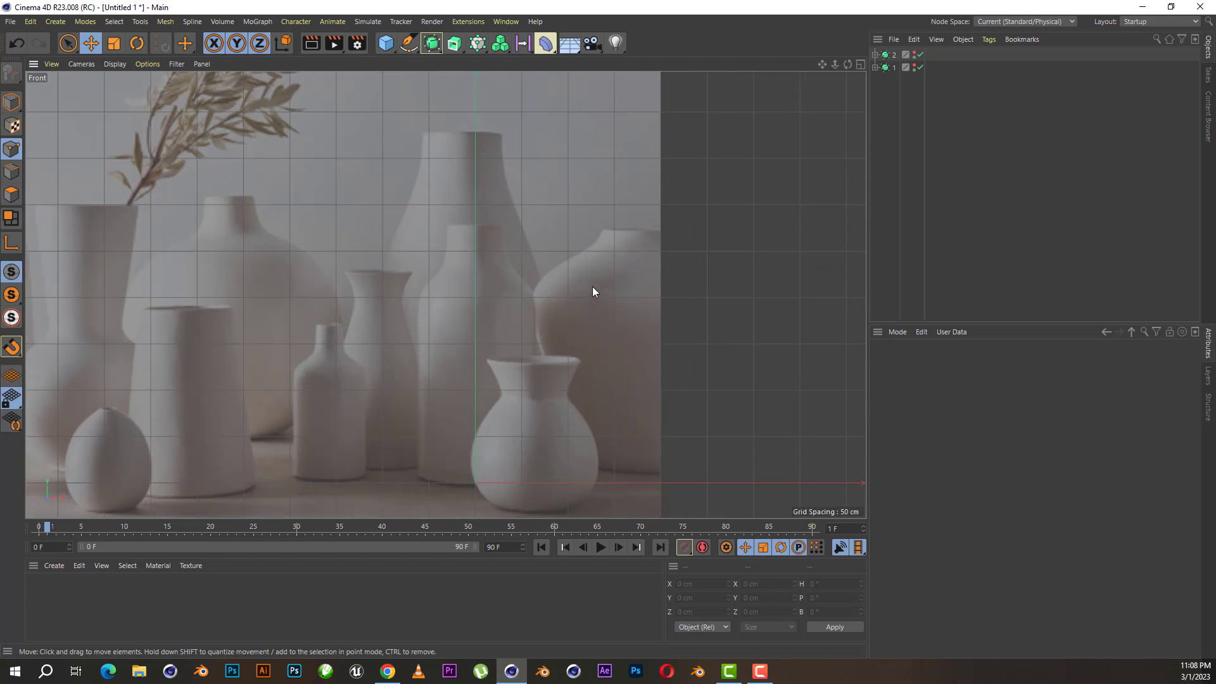
- Offset the Front view's background reference photo to X -184, Y 283
left_click(896, 332)
left_click(942, 574)
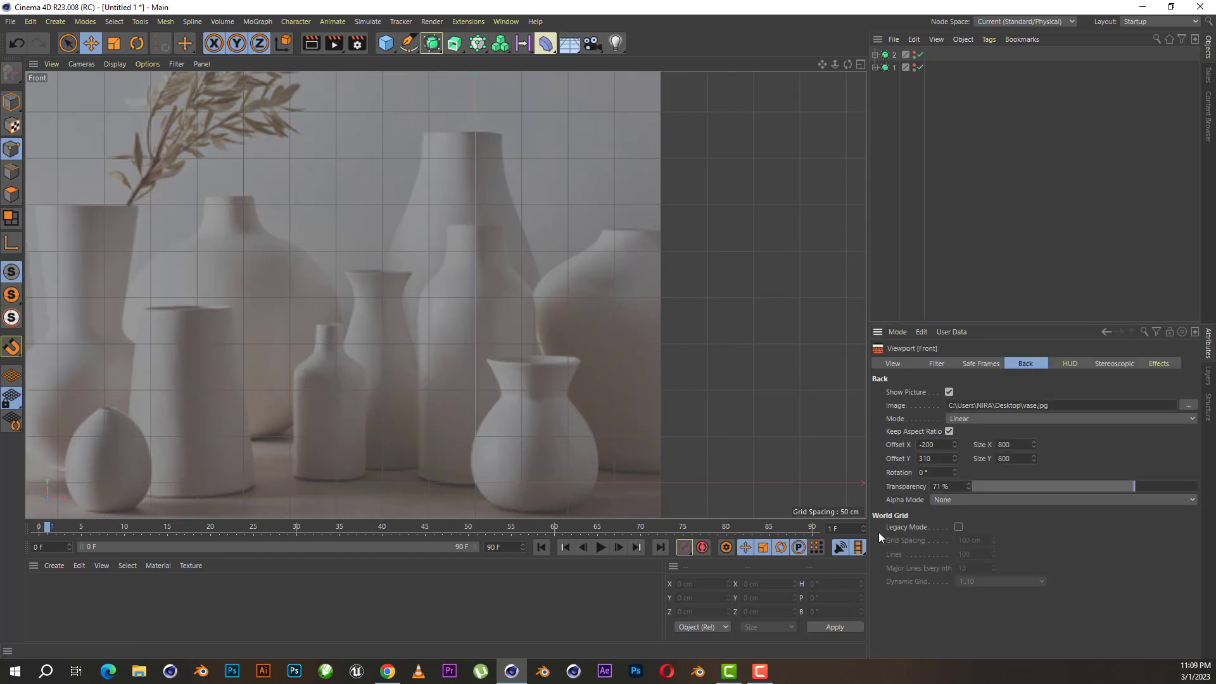
left_click_drag(955, 446, 965, 445)
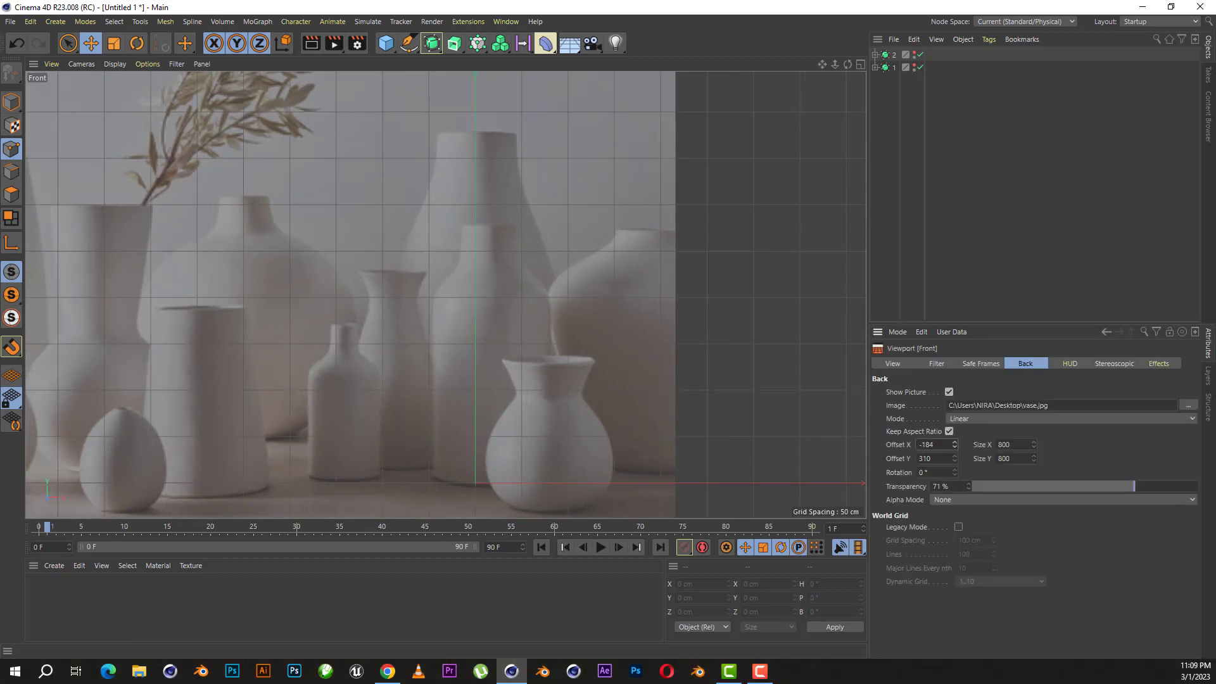
left_click_drag(954, 461, 955, 479)
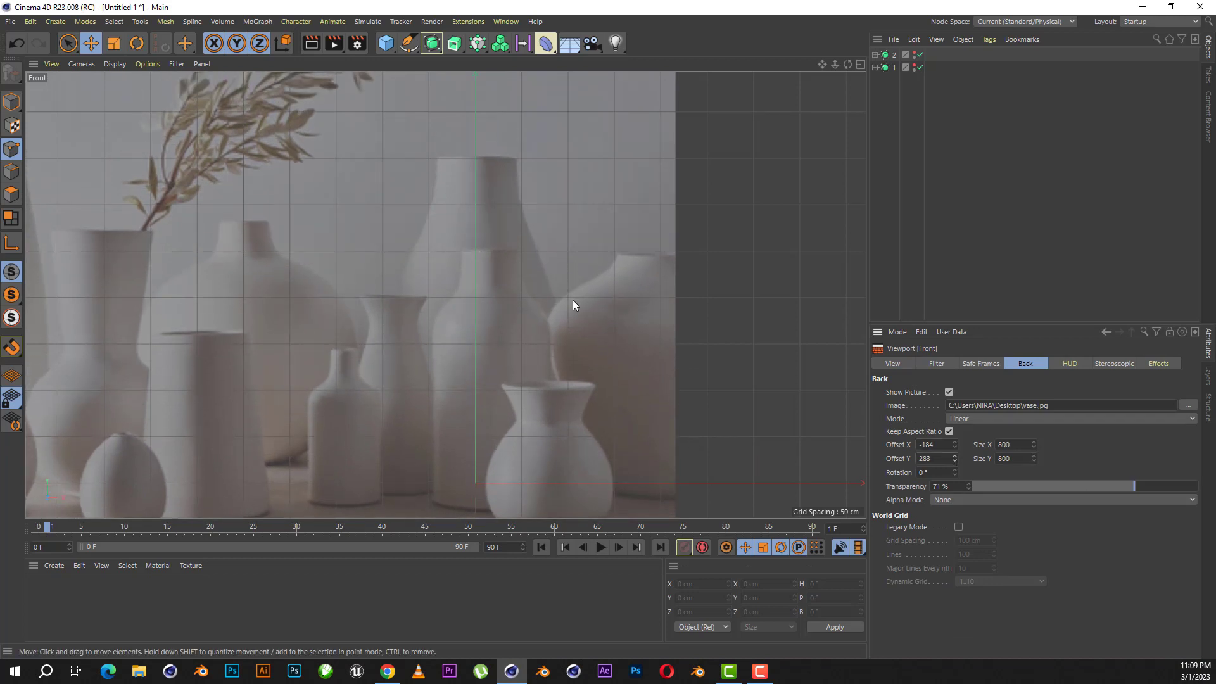
scroll(573, 299, "down", 3)
middle_click_drag(572, 298, 584, 346, "alt")
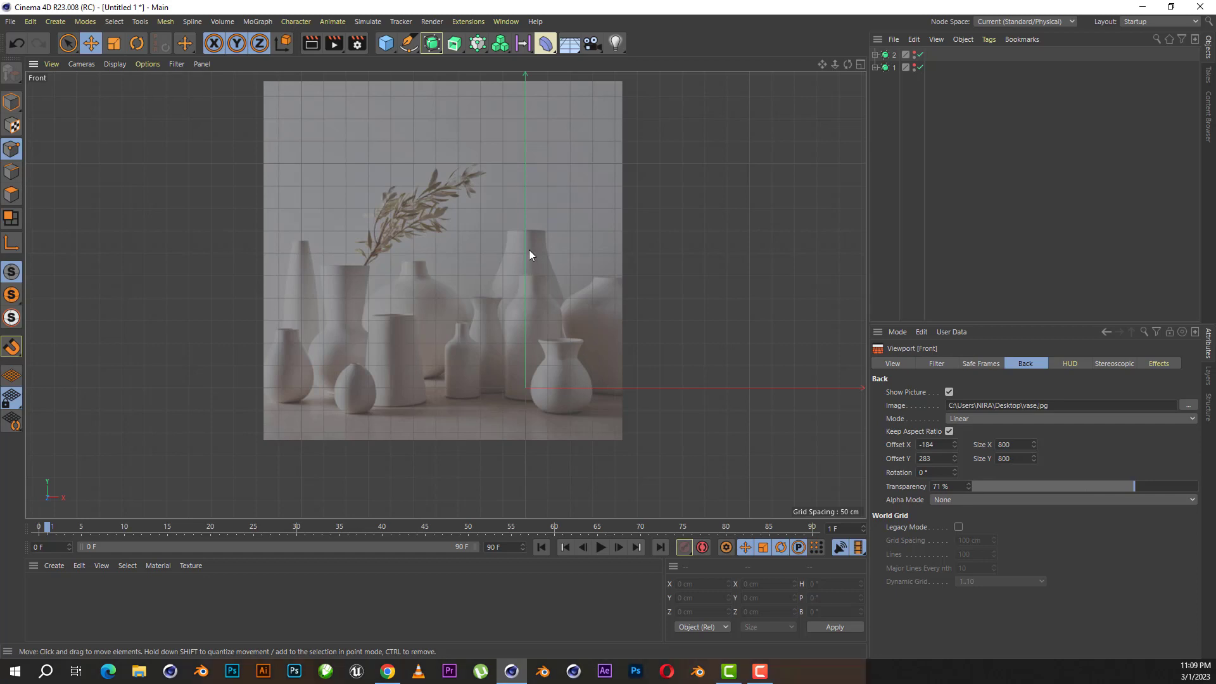
scroll(529, 250, "up", 2)
scroll(527, 251, "up", 1)
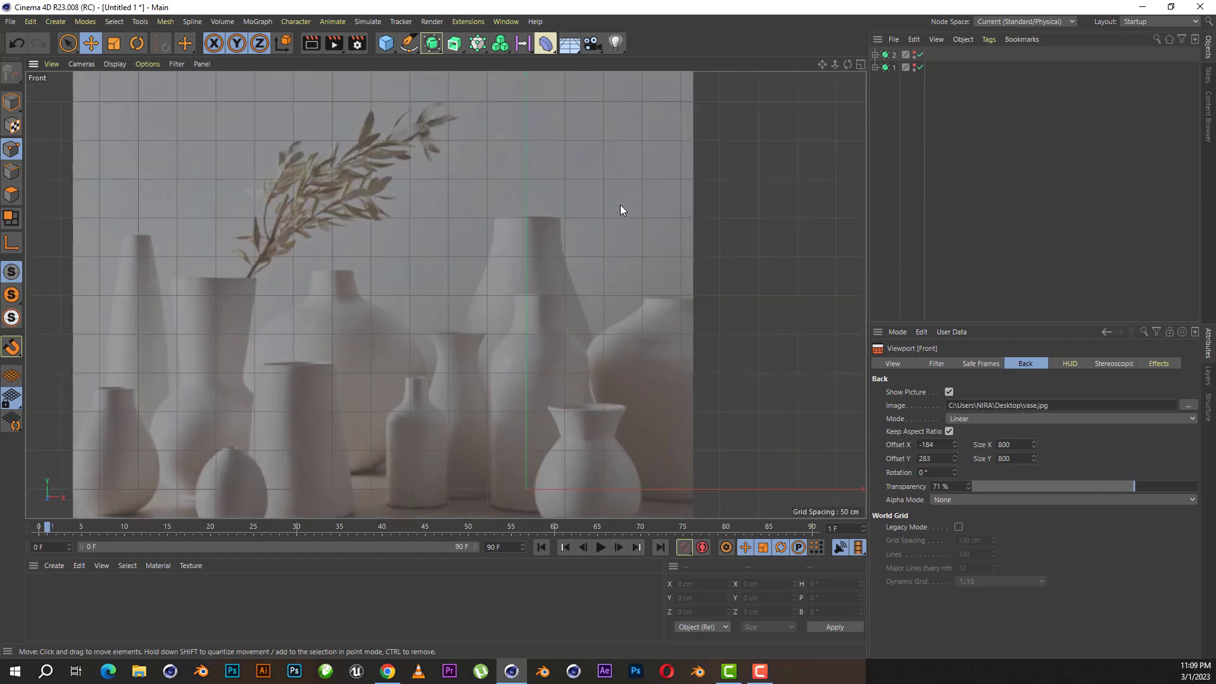
- Trace the tall vase's profile with the Spline Pen from rim, neck and shoulder to the axis
left_click(409, 43)
scroll(557, 228, "up", 2)
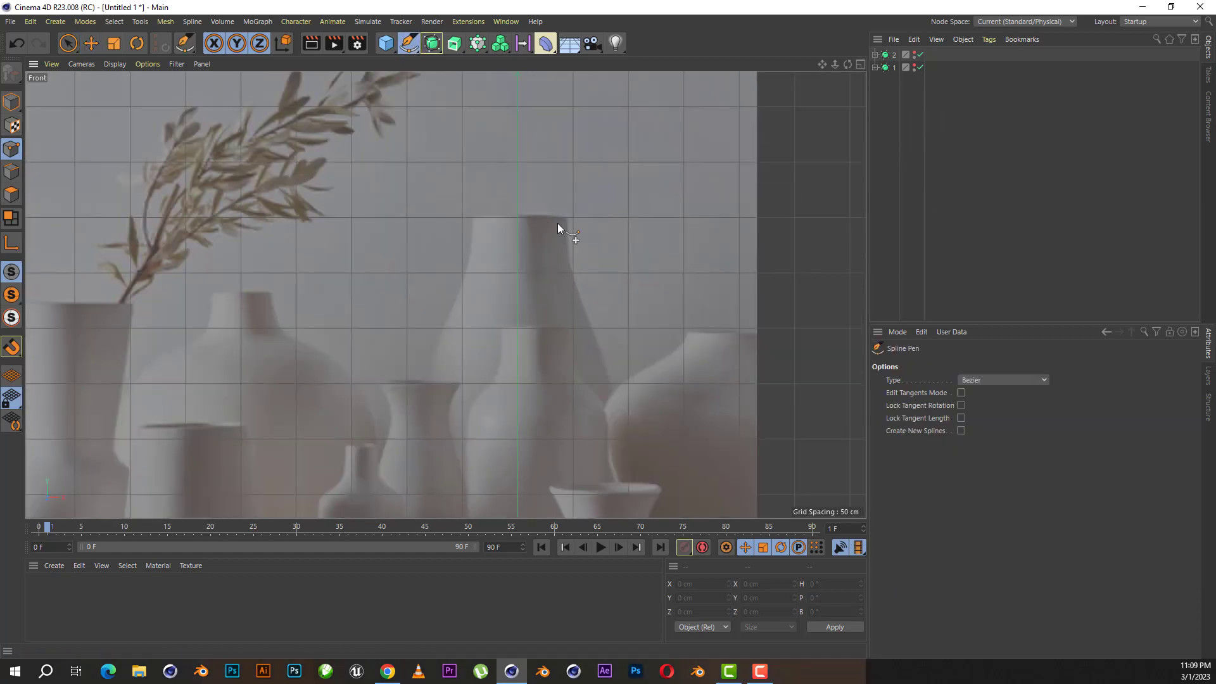
scroll(530, 195, "down", 2)
left_click(523, 180)
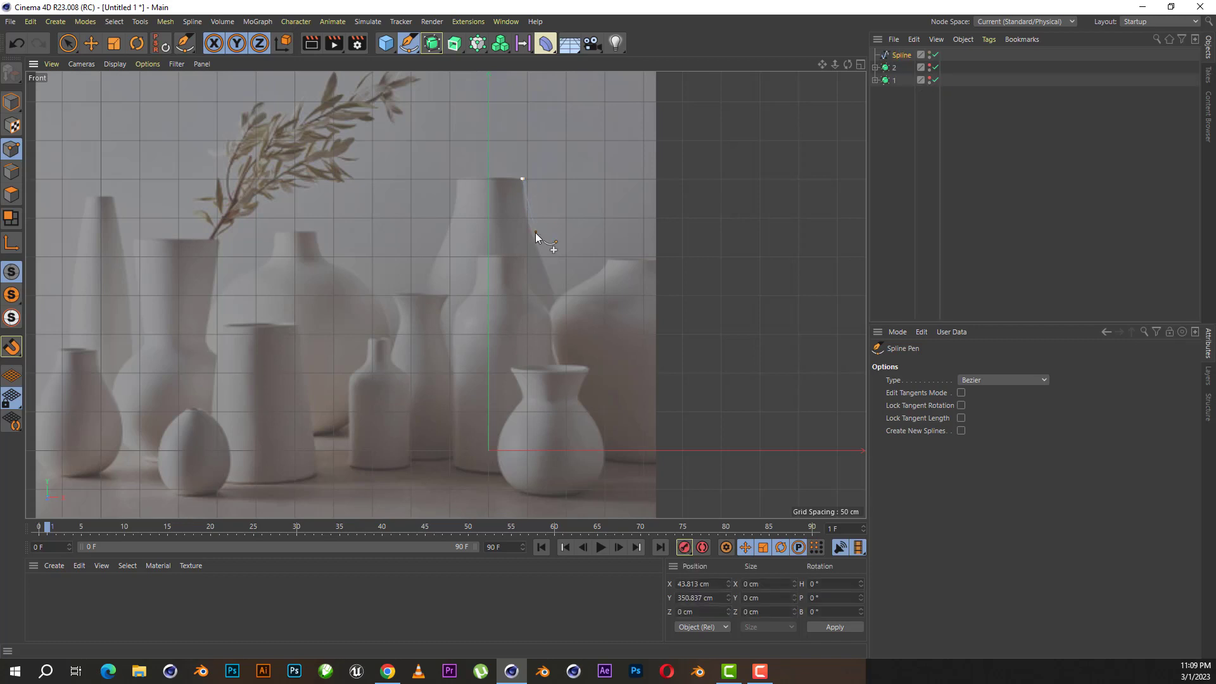
left_click_drag(526, 213, 533, 238)
left_click(560, 313)
scroll(565, 373, "down", 2)
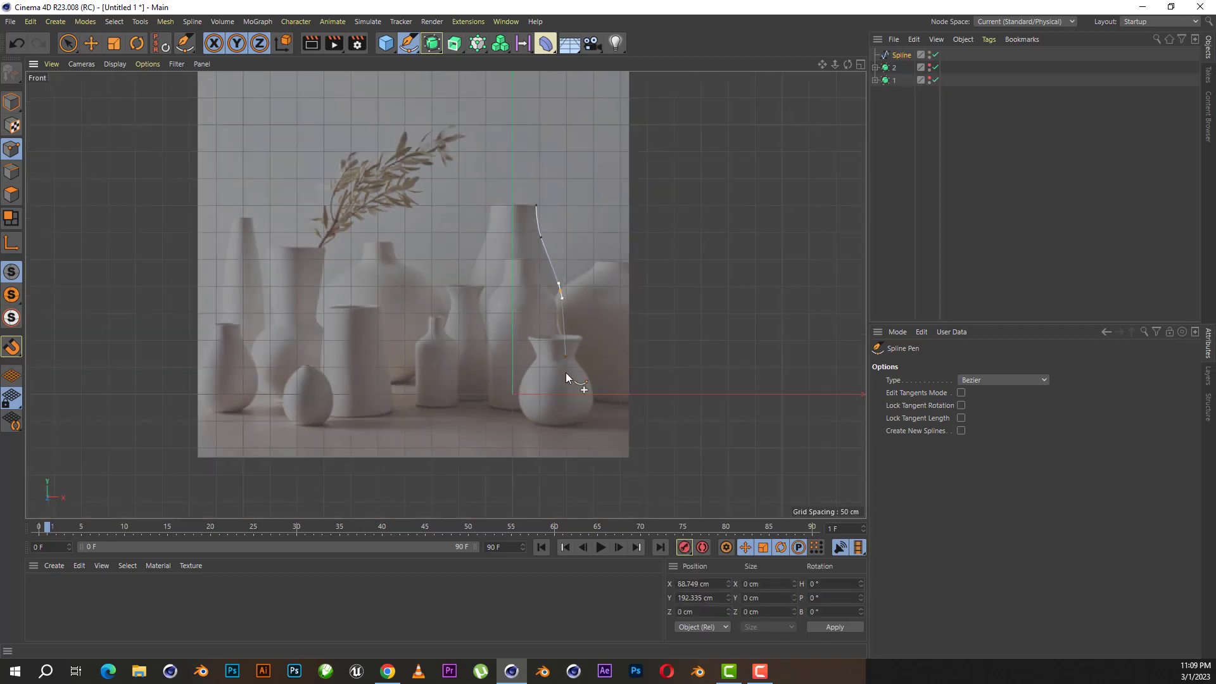
scroll(565, 374, "up", 2)
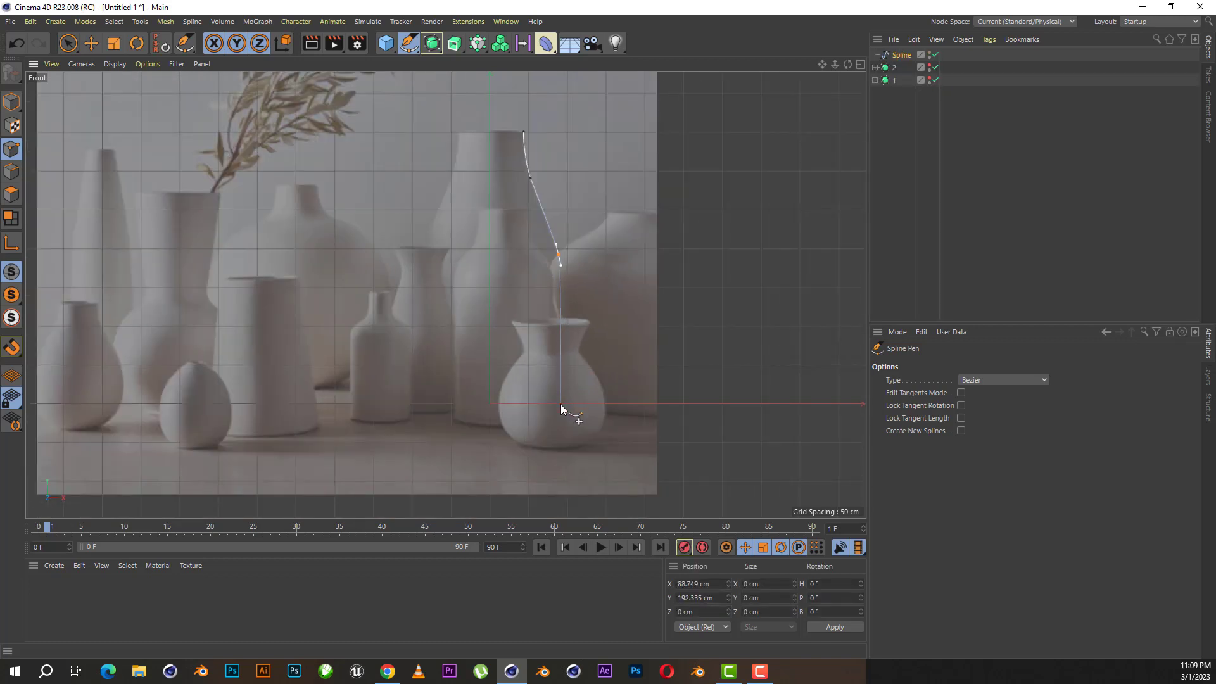
left_click(560, 404)
left_click(68, 43)
- Select the spline's bottom corner and upper points, undoing the last selection change
scroll(545, 437, "up", 2)
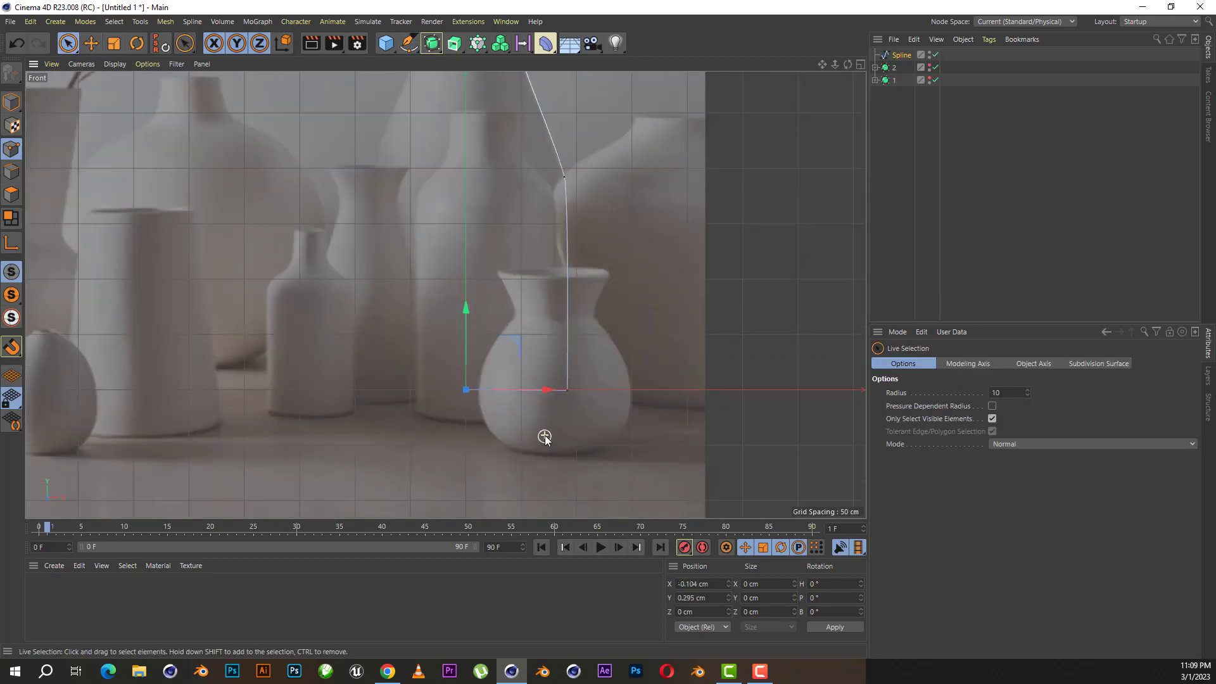
scroll(544, 437, "up", 3)
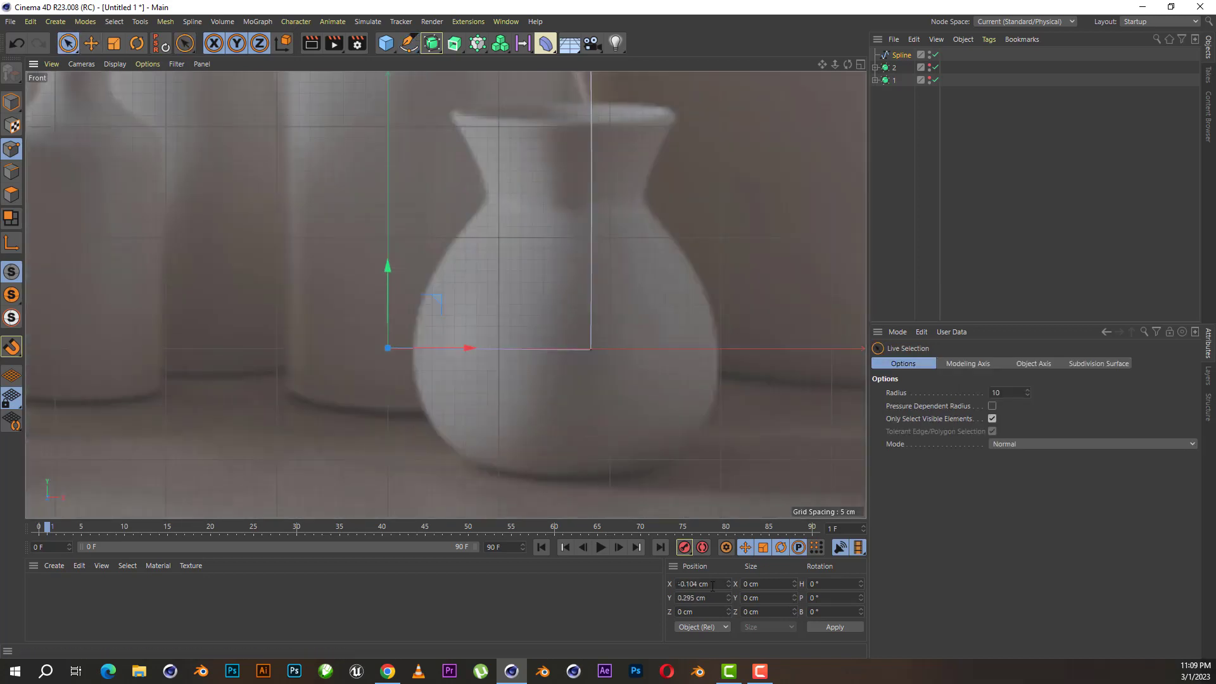
left_click(594, 350)
scroll(639, 415, "down", 2)
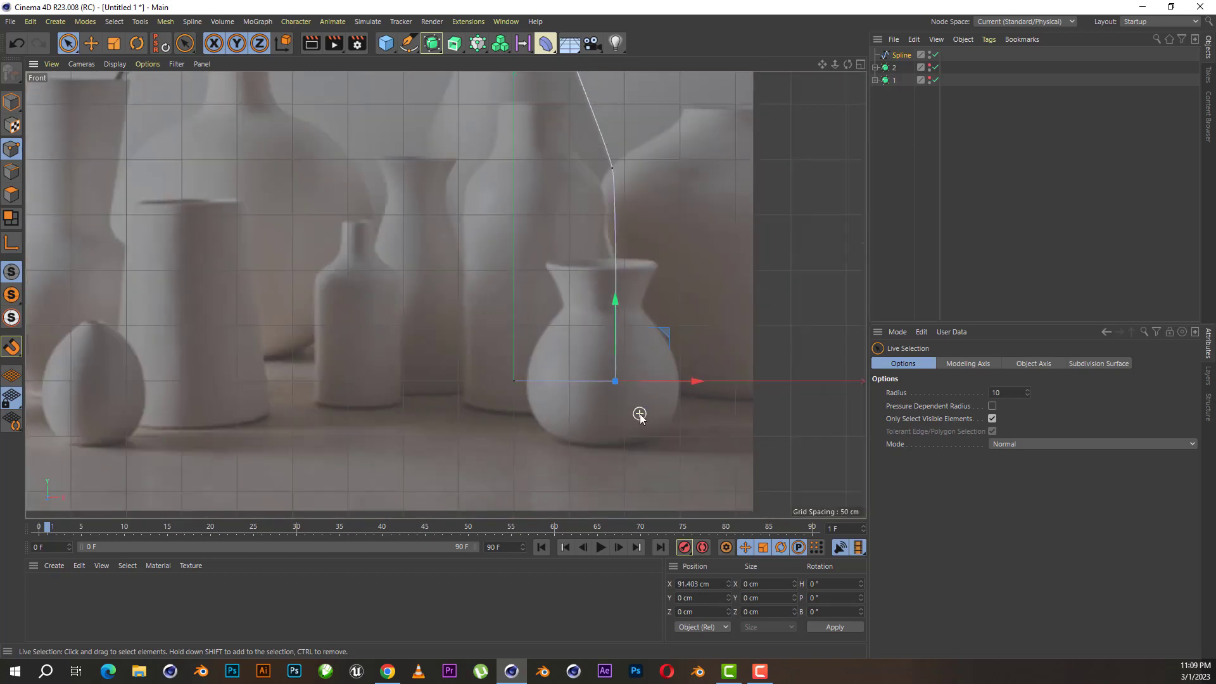
scroll(639, 415, "down", 1)
left_click(617, 208)
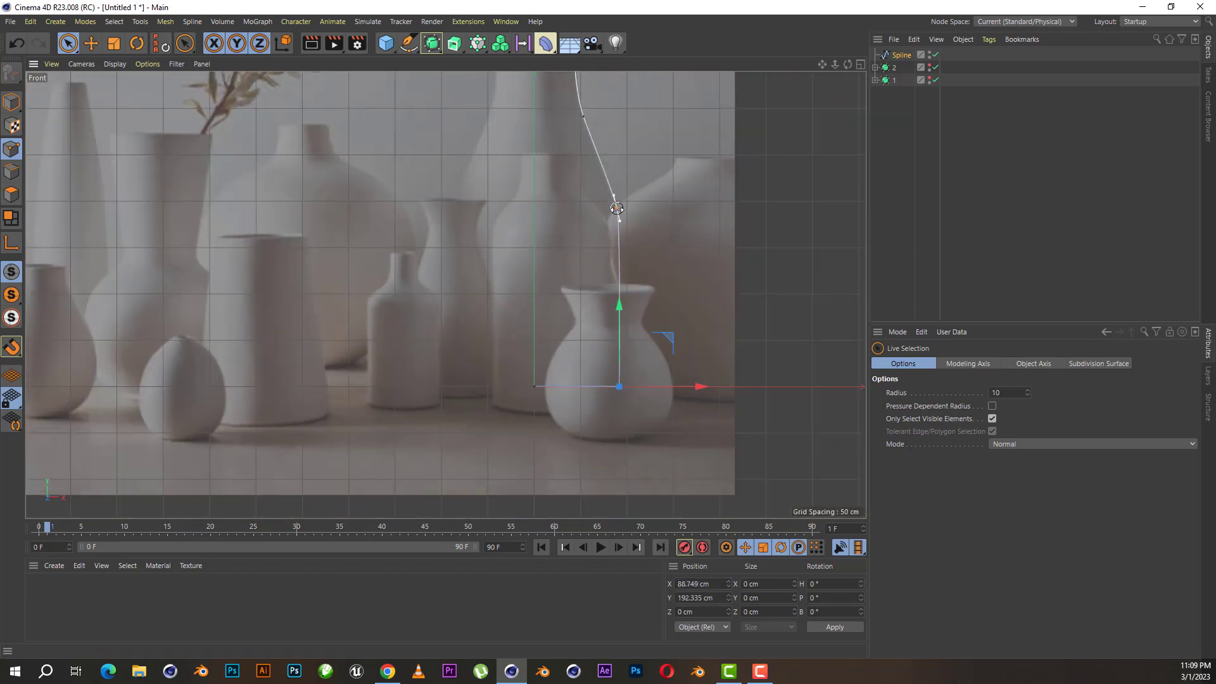
key("ctrl+z")
- Adjust the spline's shoulder and neck tangents so the curve fits the vase
scroll(576, 187, "down", 2)
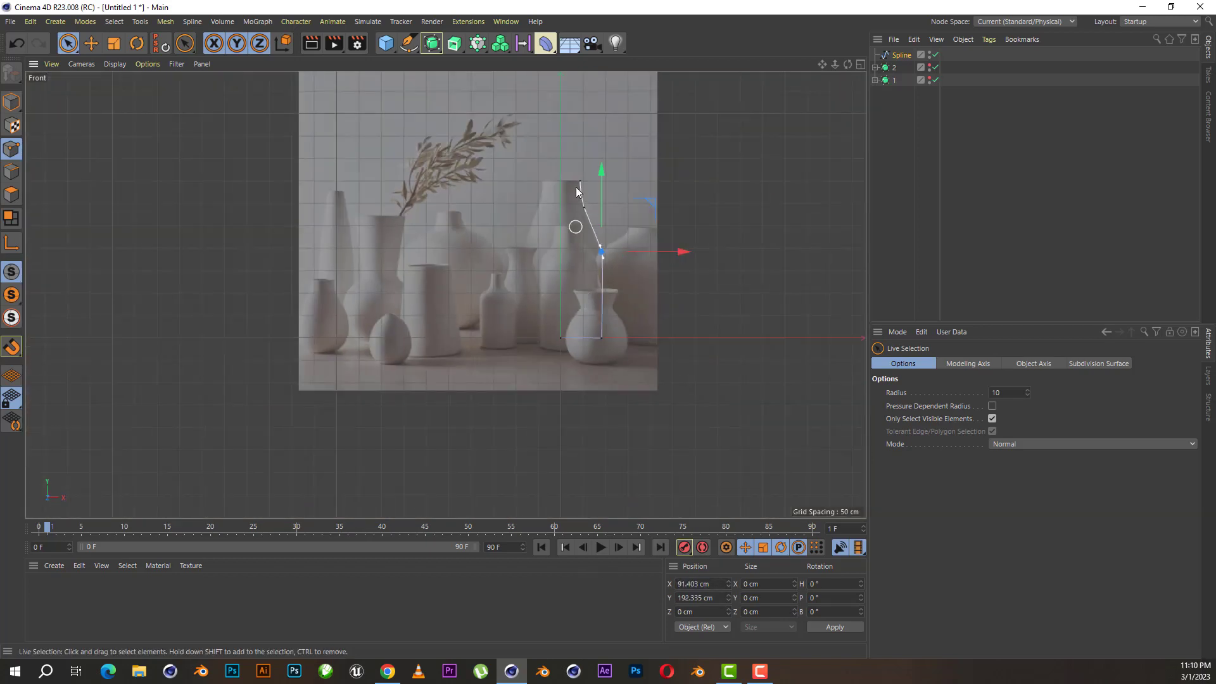
scroll(576, 187, "up", 3)
scroll(573, 172, "up", 1)
key("e")
left_click_drag(611, 344, 613, 345)
left_click(552, 154)
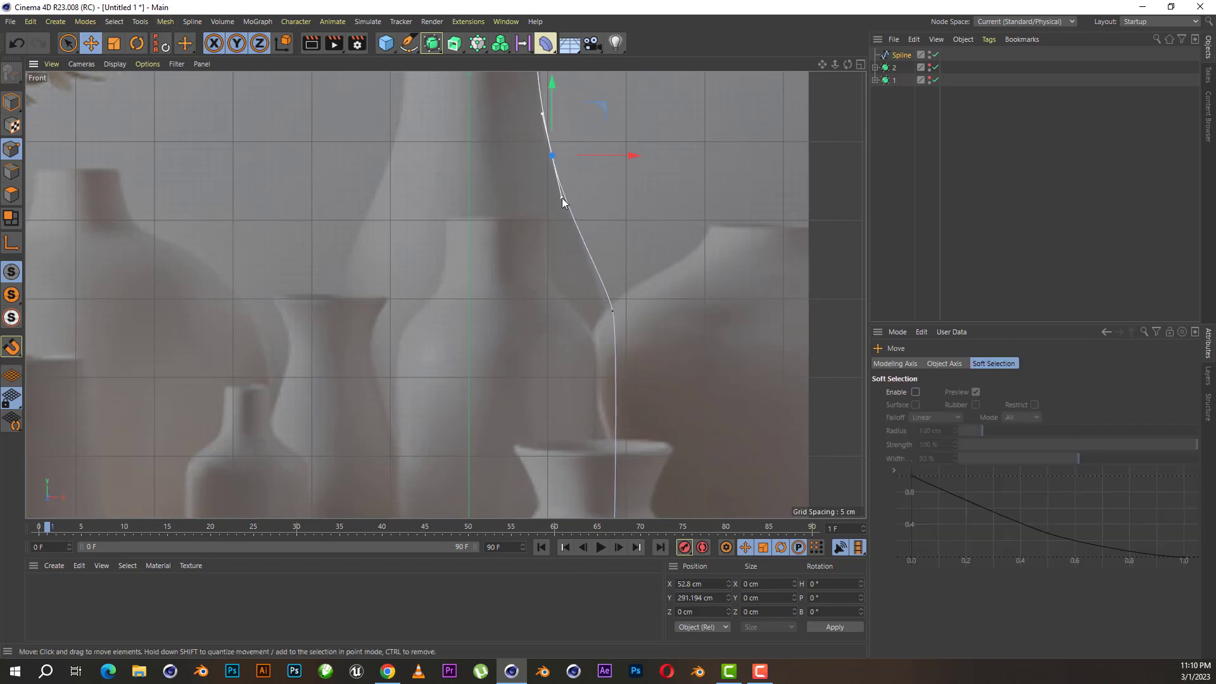
left_click_drag(561, 201, 564, 208)
middle_click_drag(589, 295, 611, 429, "alt")
left_click_drag(585, 339, 586, 321)
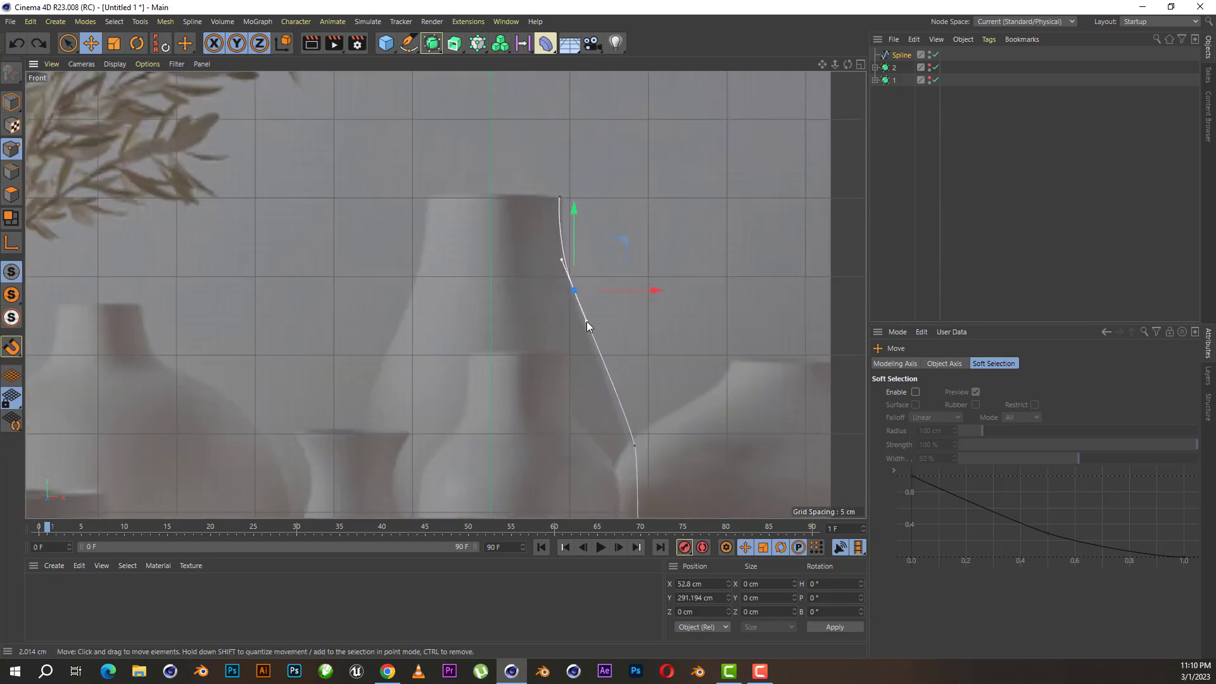
scroll(629, 359, "down", 5)
left_click(541, 368)
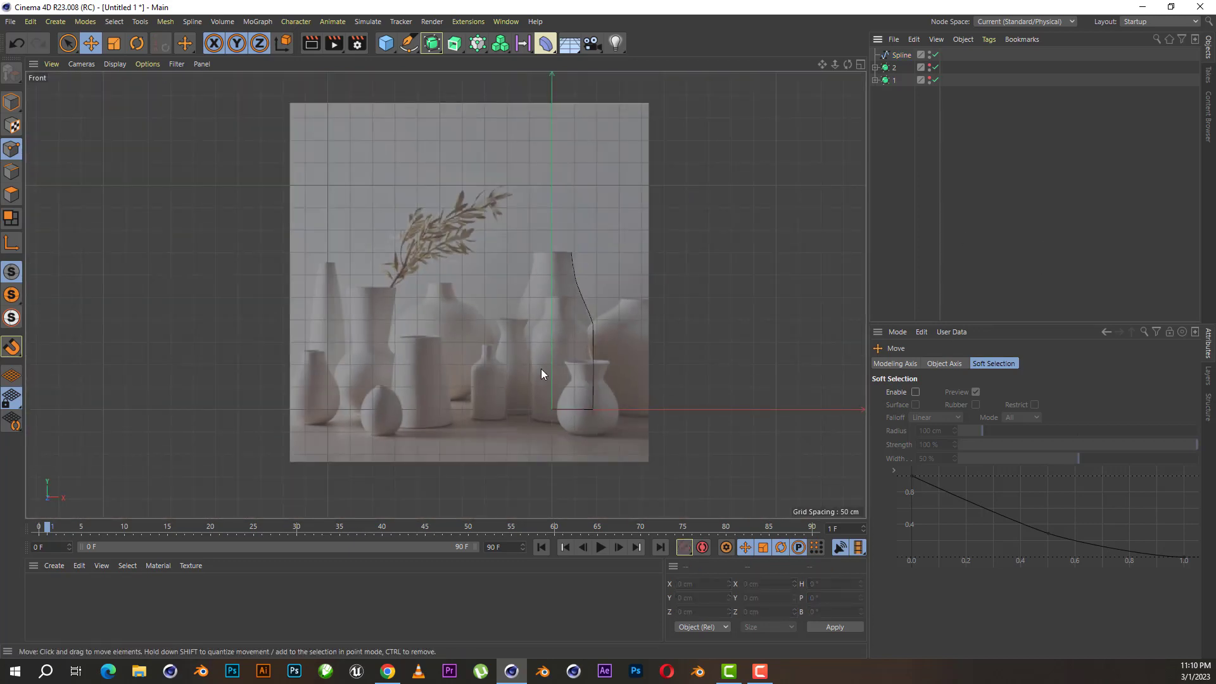
scroll(541, 374, "up", 3)
- Ctrl-drag object 2 to duplicate it as object 3 and expand it
left_click(876, 67)
mouse_move(885, 68)
left_mouse_down()
mouse_move(898, 64)
mouse_move(924, 94)
left_mouse_up()
left_click(876, 67)
- Switch off object 3's subdivision and Lathe in Front view and select its profile Spline
key("F5")
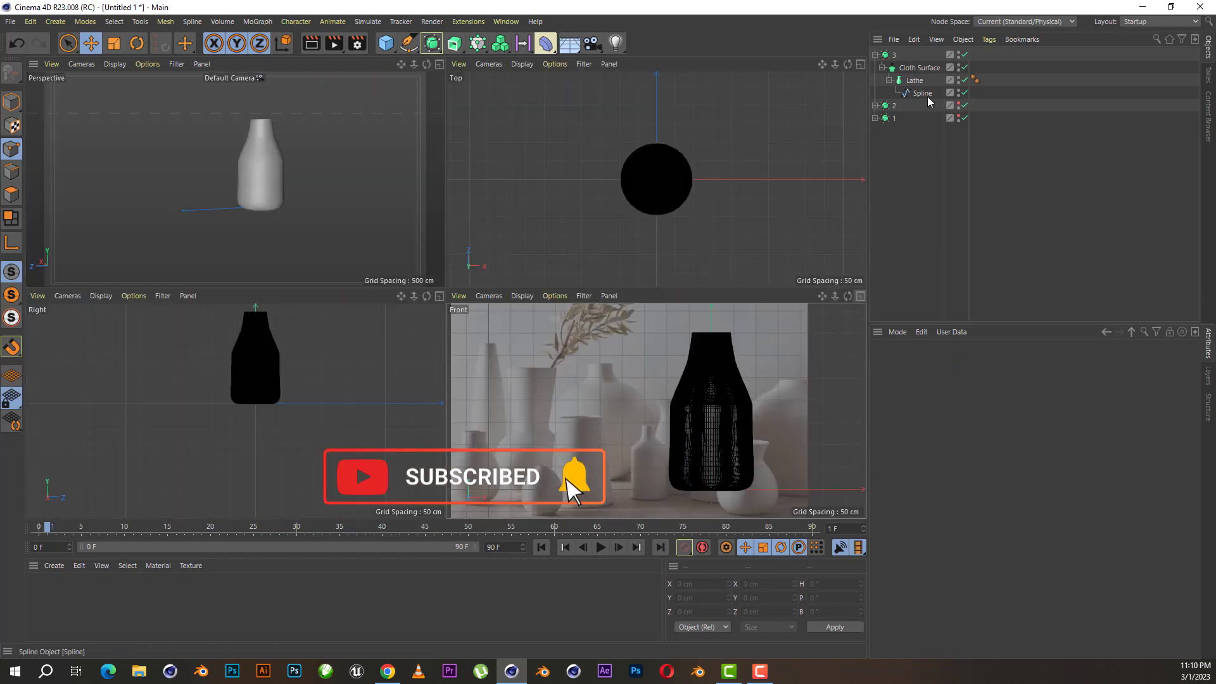
key("F1")
key("h")
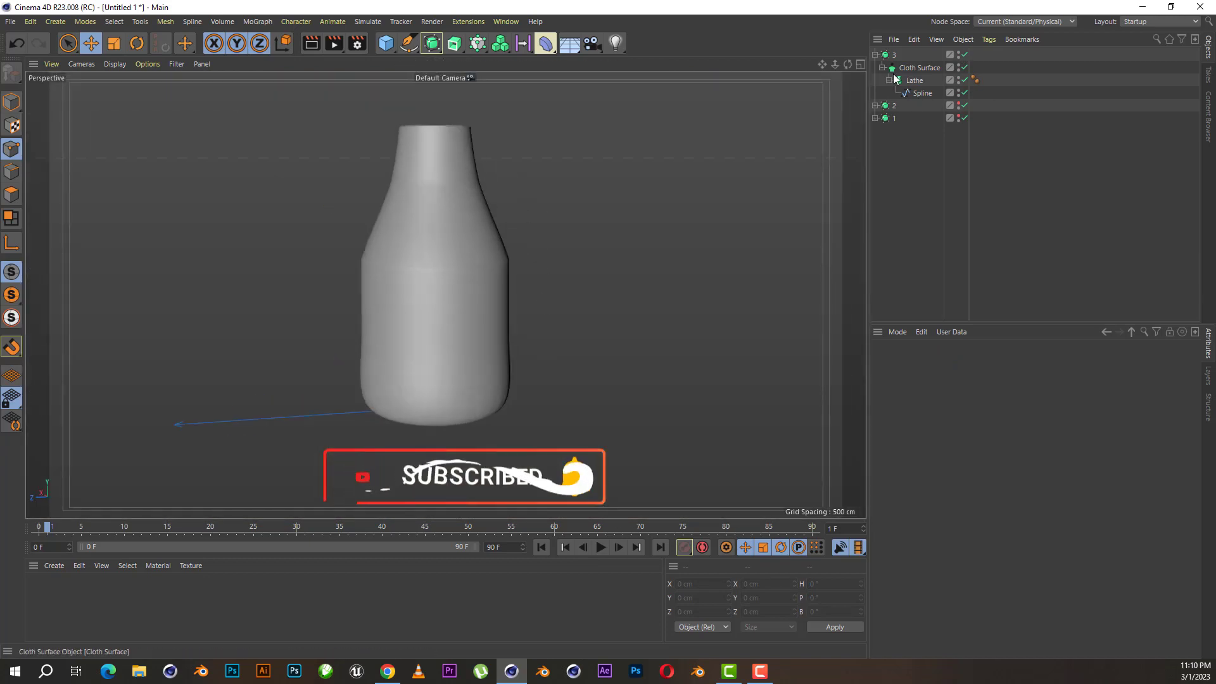
left_click(966, 55)
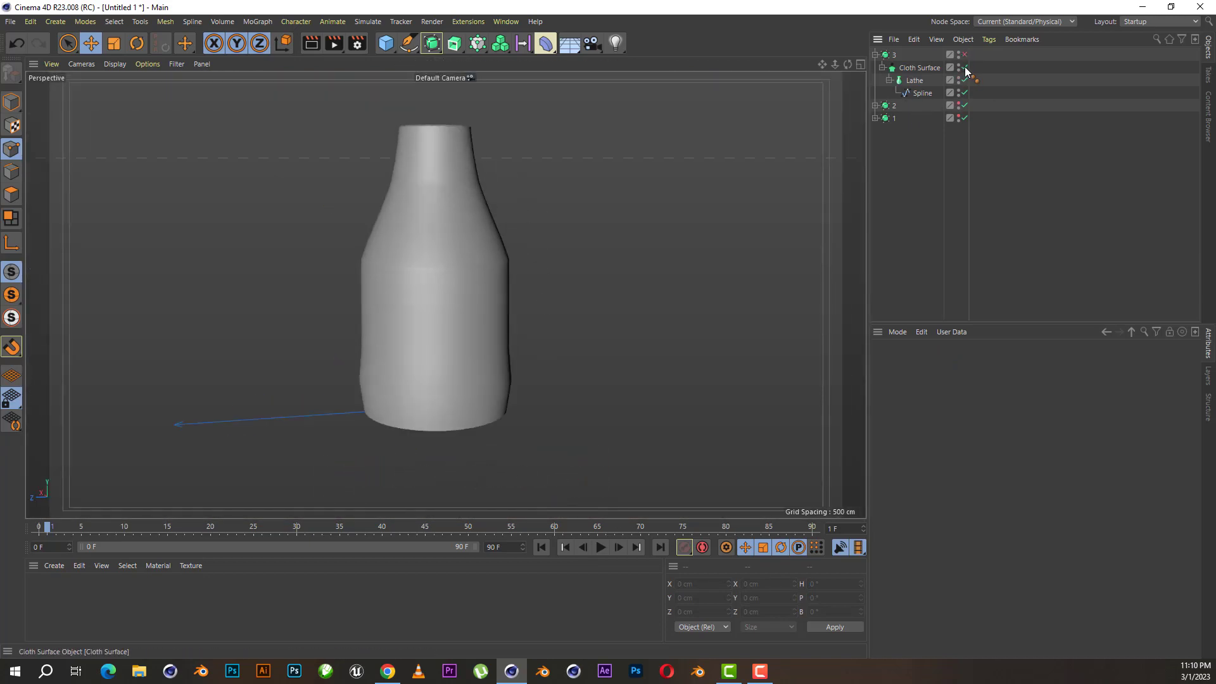
left_click(965, 80)
left_click(860, 64)
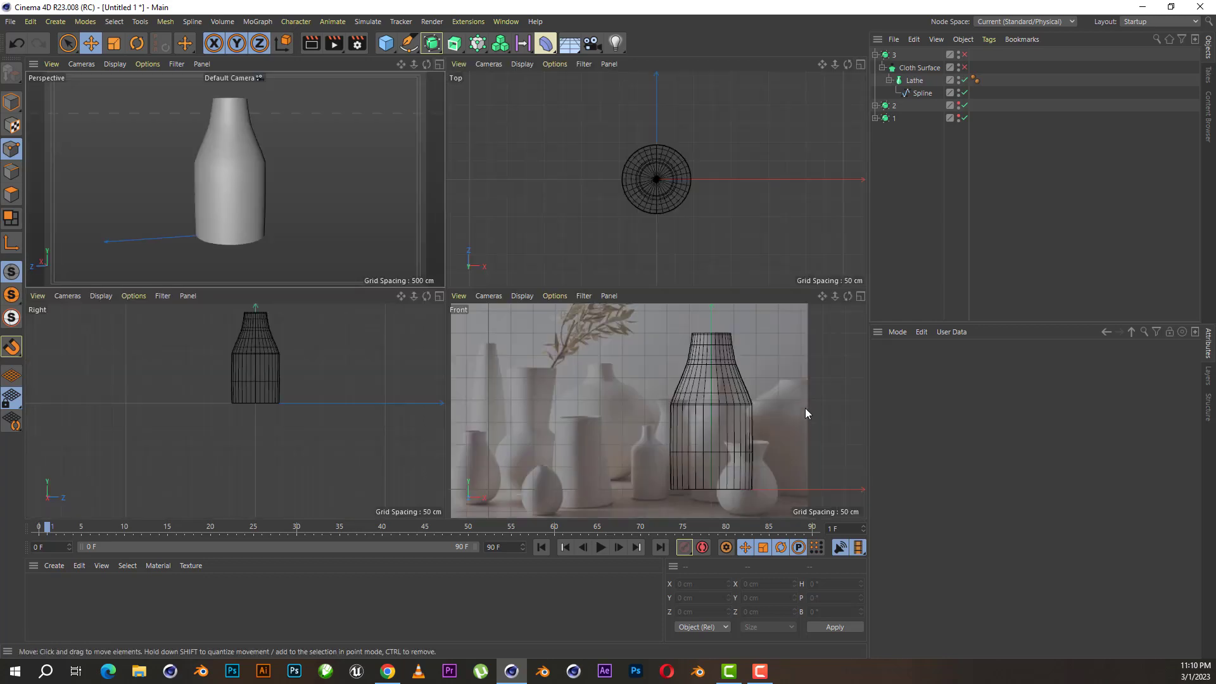
left_click(860, 296)
left_click(965, 79)
left_click(922, 93)
- Set the profile's bottom point to Y 0
key("9")
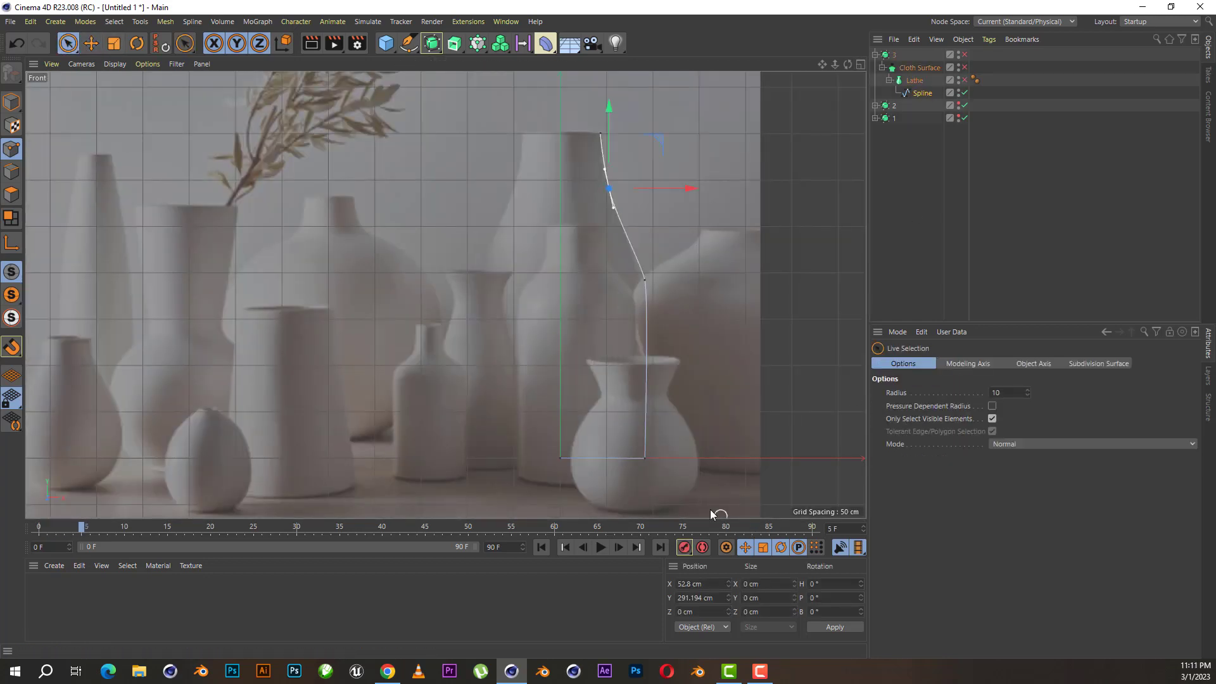
scroll(639, 475, "up", 5)
left_click(656, 404)
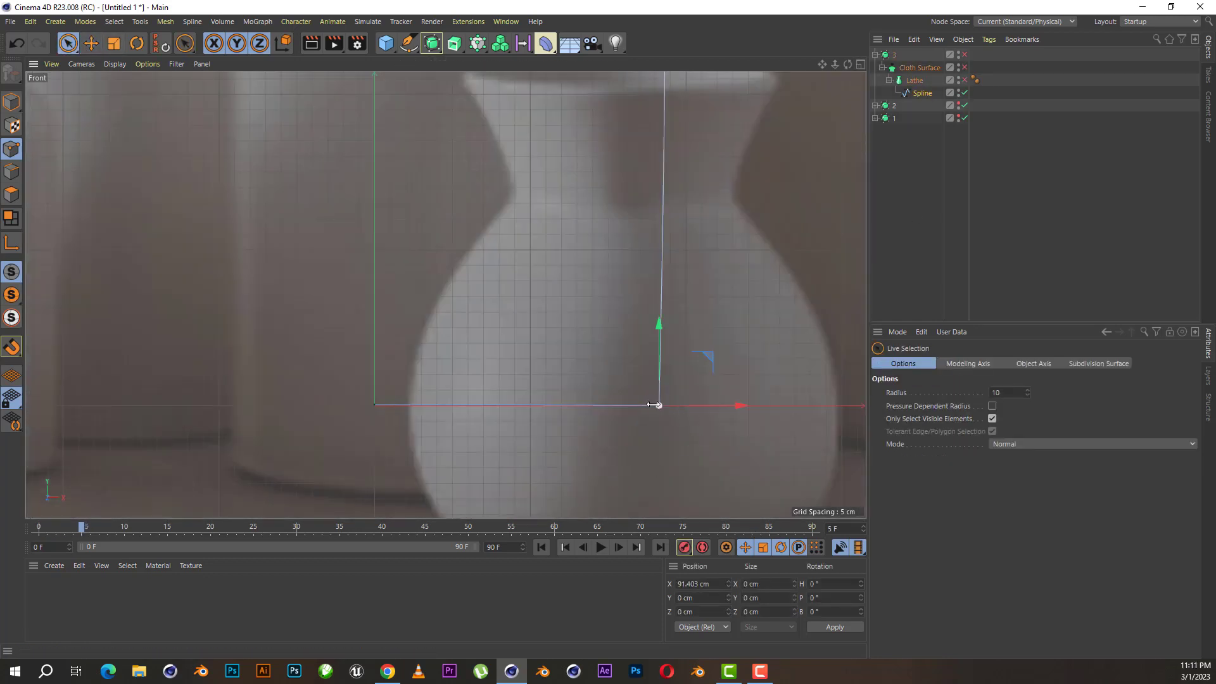
left_click(375, 405)
left_click(697, 597)
type("0")
key("Return")
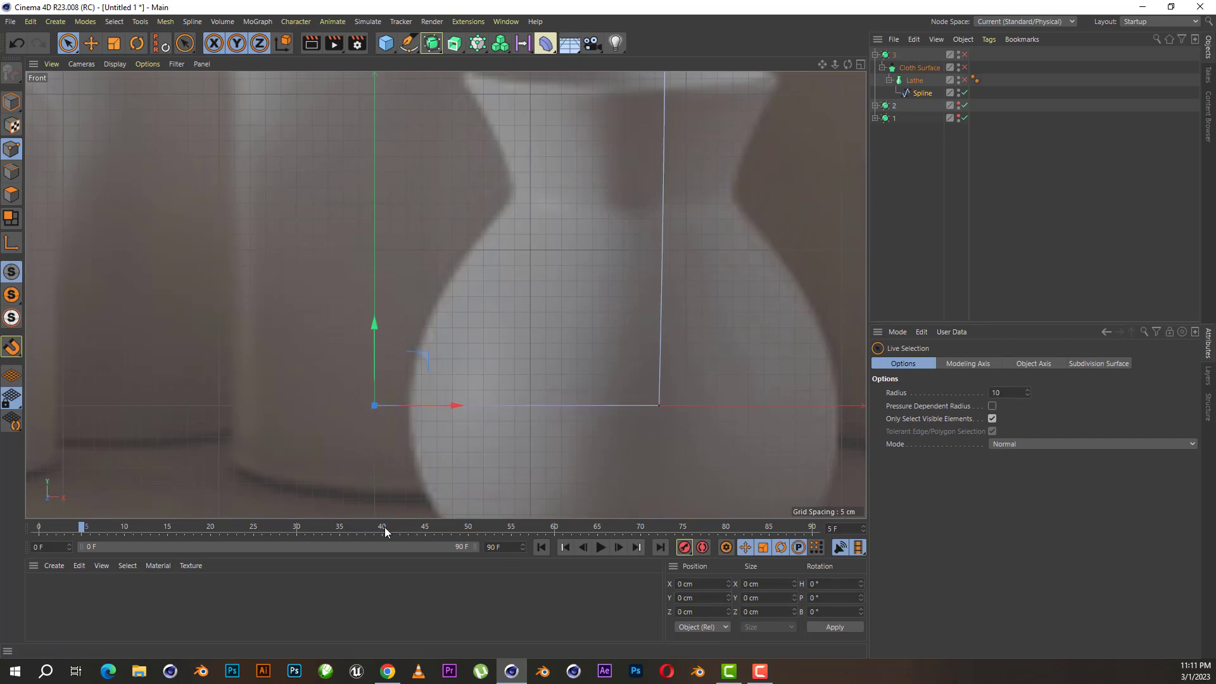
- Chamfer the profile's bottom-right corner into a small rounded edge
left_click(659, 405)
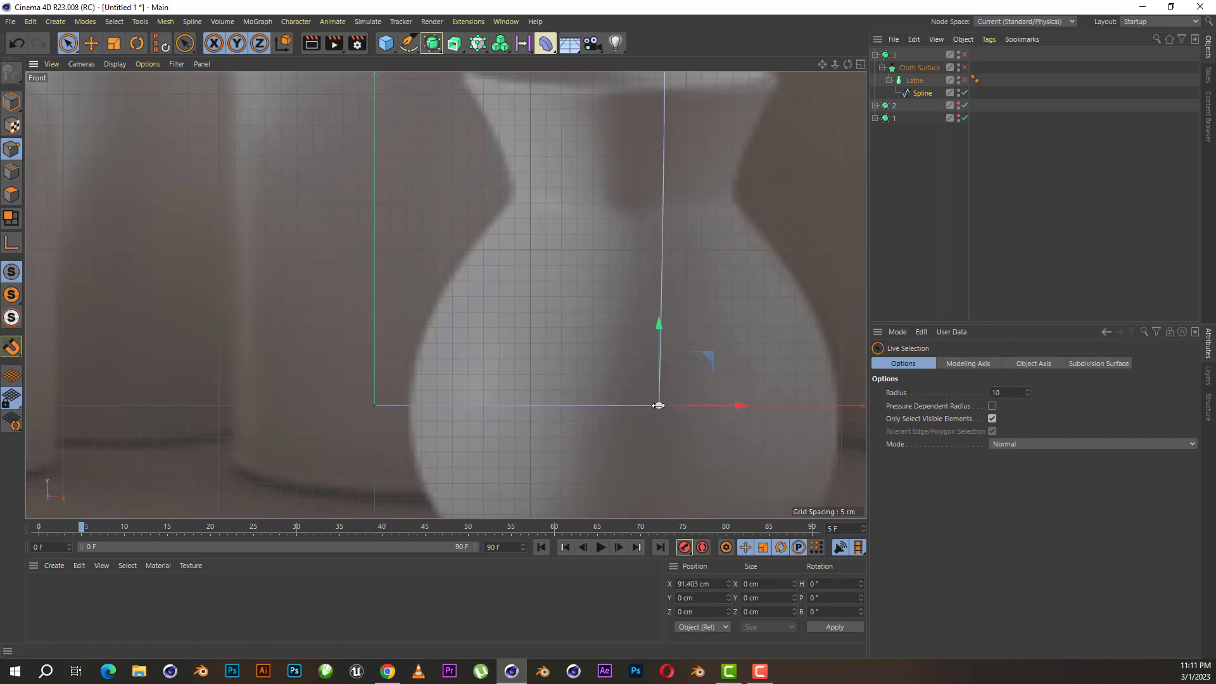
scroll(659, 405, "up", 3)
right_click(613, 359)
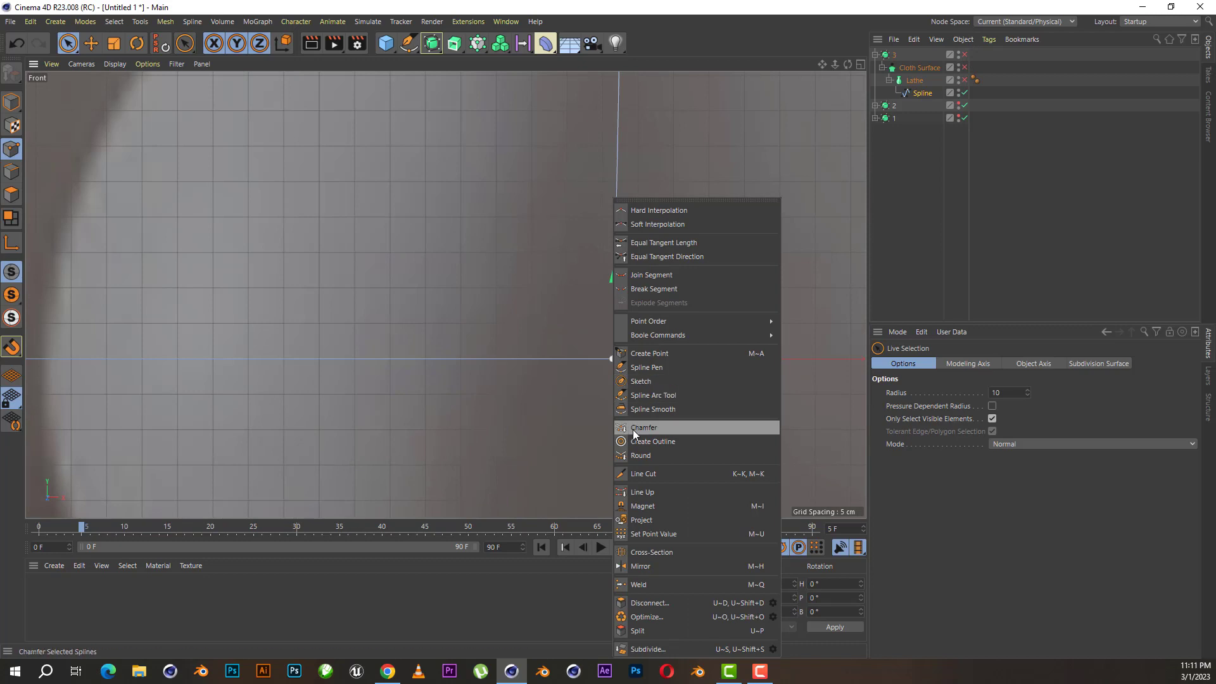
left_click(679, 428)
left_click_drag(613, 347, 633, 347)
key("e")
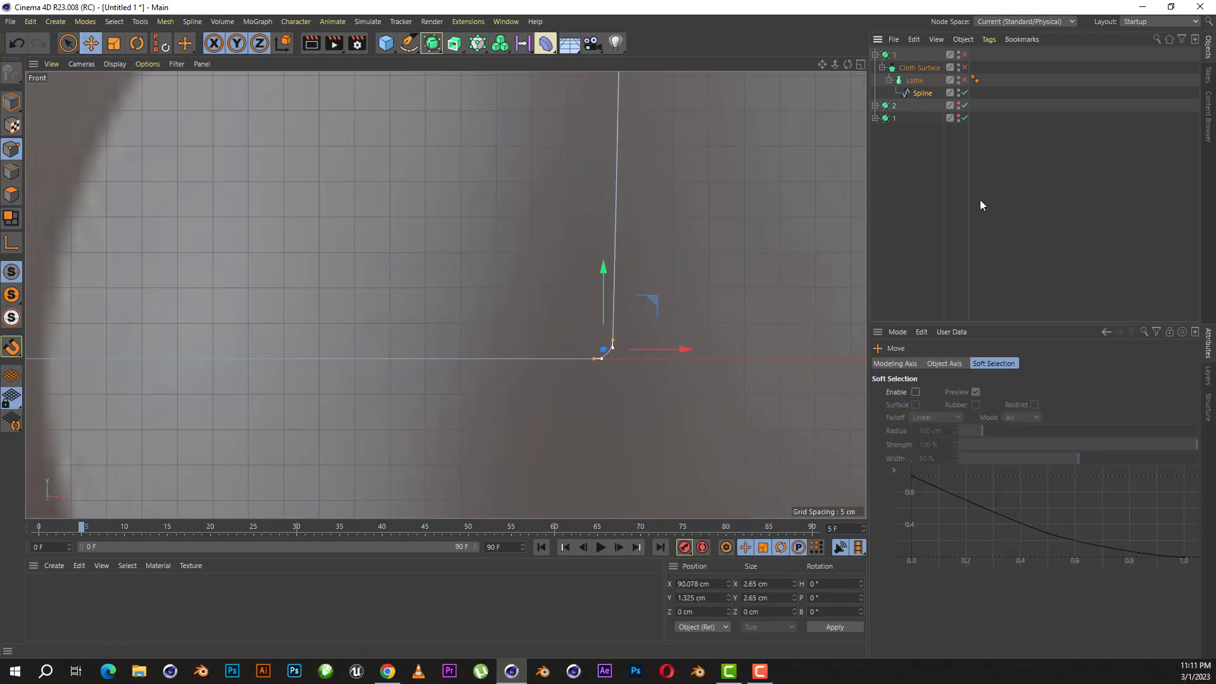
- Turn the Cloth Surface back on and view the vase in Perspective
middle_click(636, 372)
left_click(442, 63)
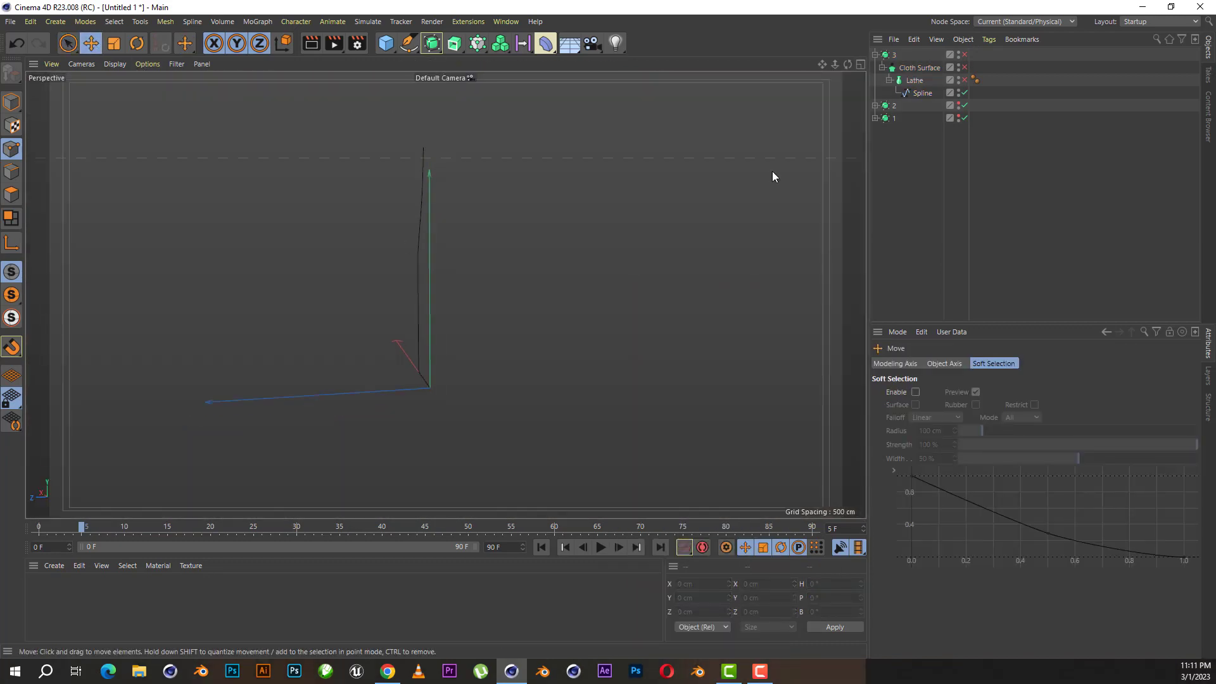
left_click_drag(847, 64, 791, 70)
left_click(964, 68)
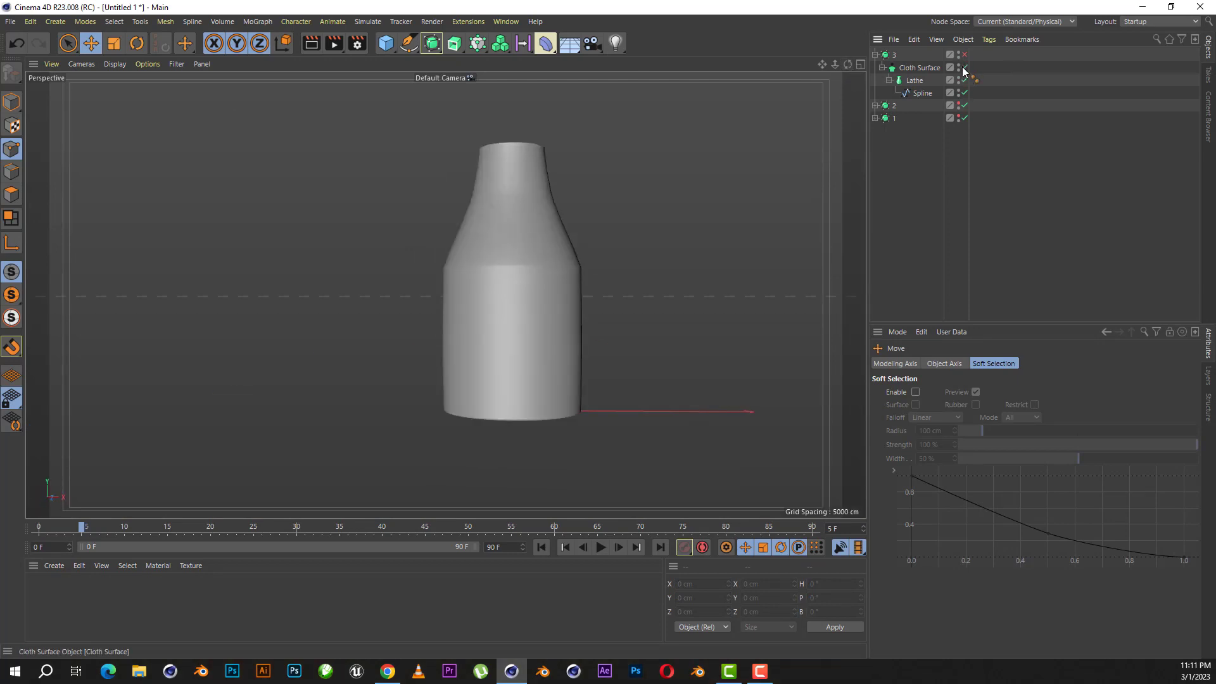
scroll(414, 297, "up", 5)
scroll(530, 494, "down", 5)
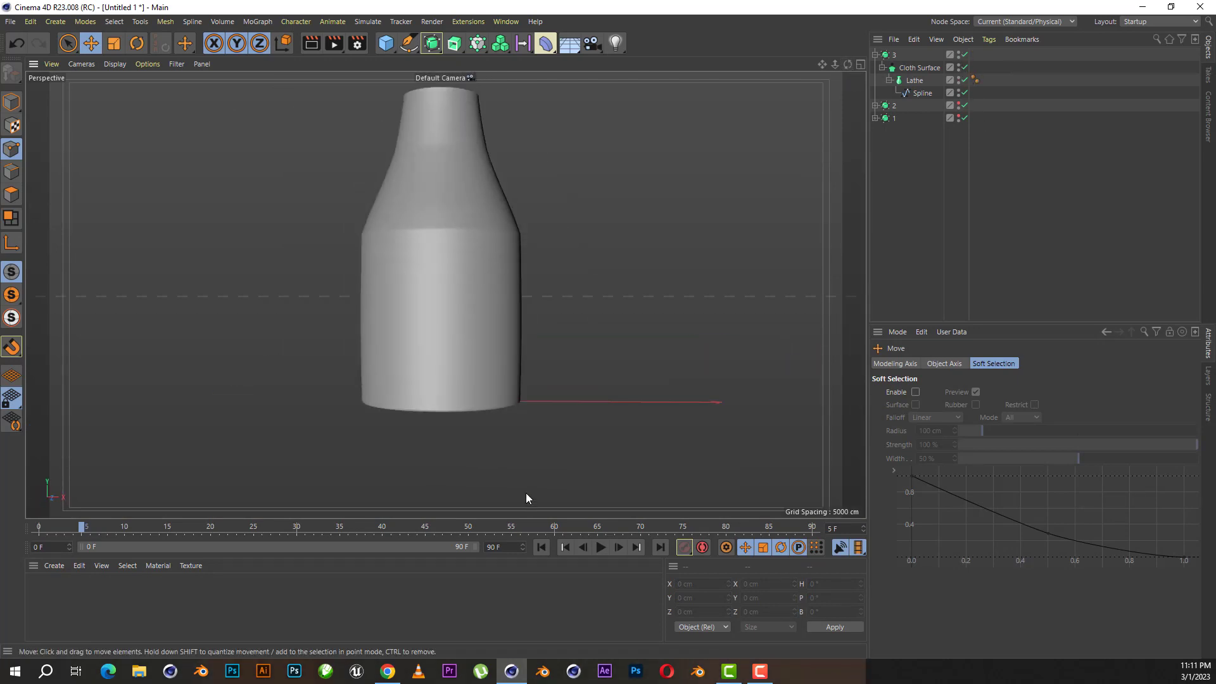
scroll(644, 277, "up", 1)
- Set the profile spline's Intermediate Points to Subdivided
left_click(519, 380)
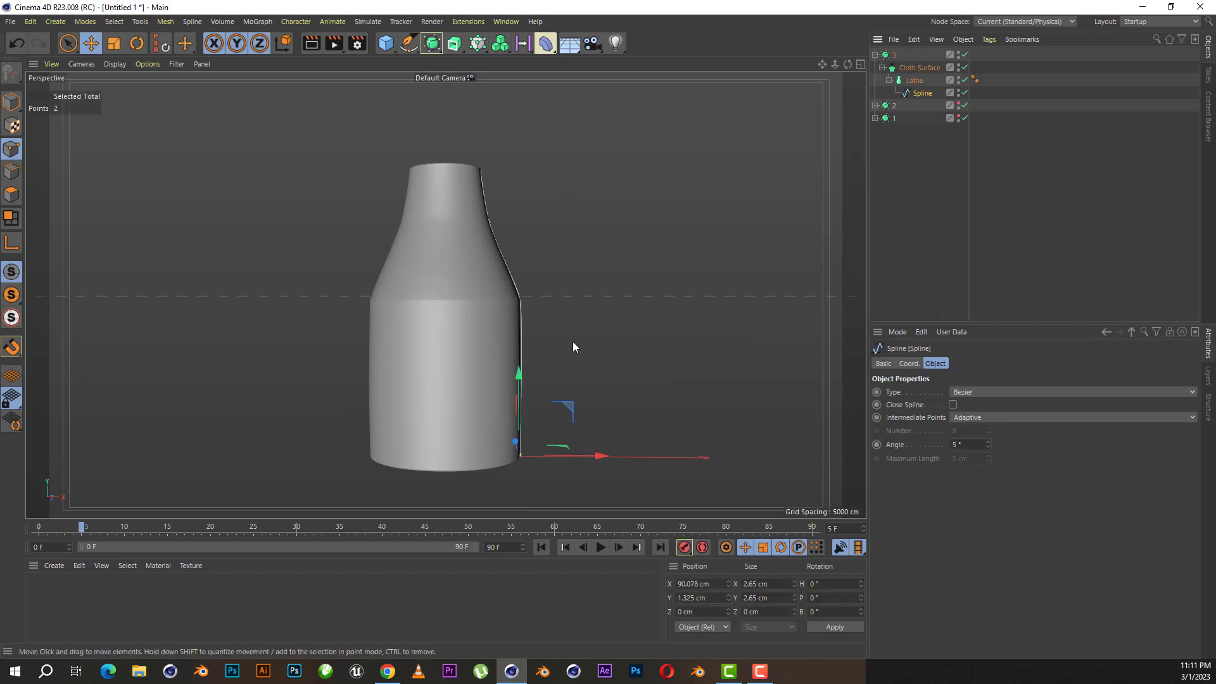
left_click(519, 299)
left_click(988, 418)
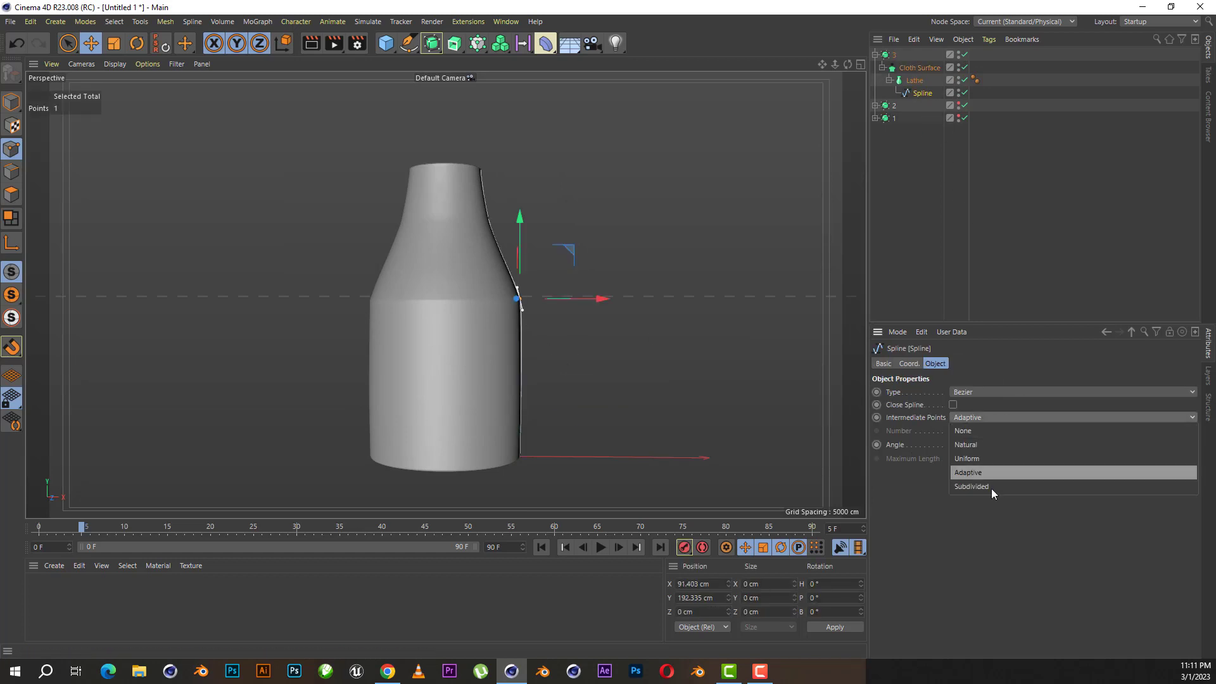
left_click(992, 489)
- In Front view, disable group 3, Cloth Surface and Lathe, then select the profile spline
left_click(986, 192)
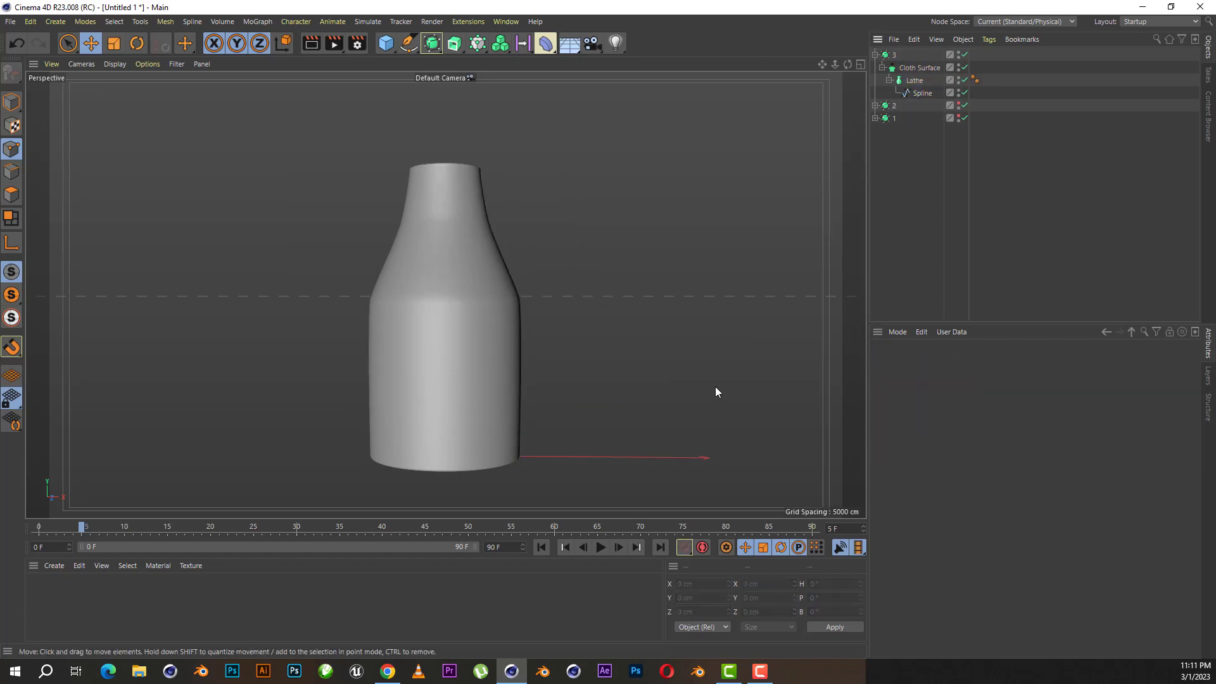
scroll(715, 386, "down", 2)
scroll(660, 306, "down", 2)
left_click(860, 63)
middle_click(849, 382)
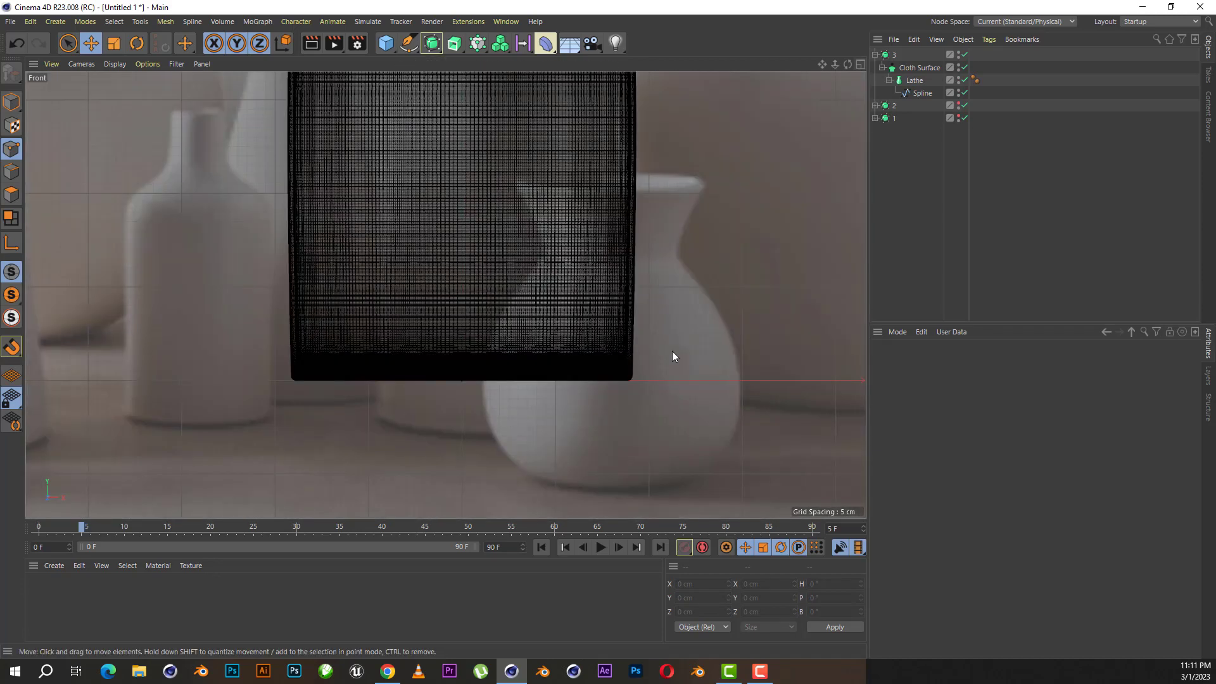
scroll(671, 350, "down", 2)
scroll(488, 176, "up", 4)
left_click(964, 55)
left_click(964, 80)
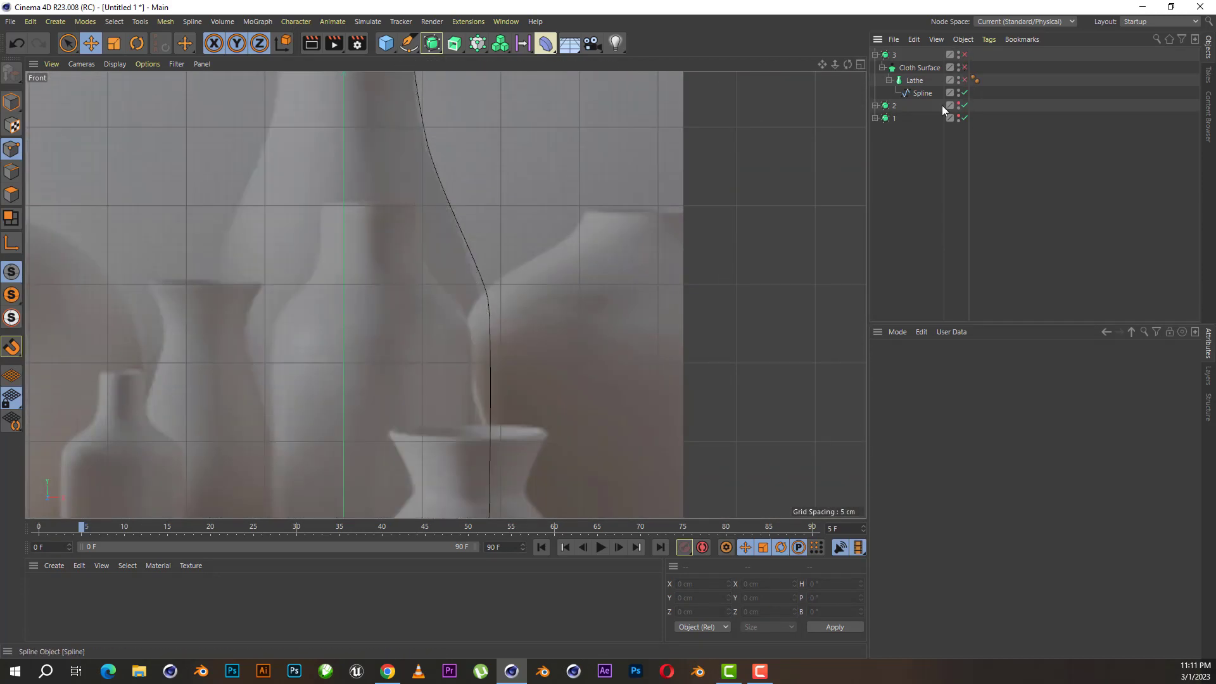
left_click(922, 93)
- Add a new point on the spline's shoulder curve with Create Point, undoing its last move
scroll(489, 287, "up", 1)
scroll(489, 286, "up", 1)
scroll(489, 280, "down", 4)
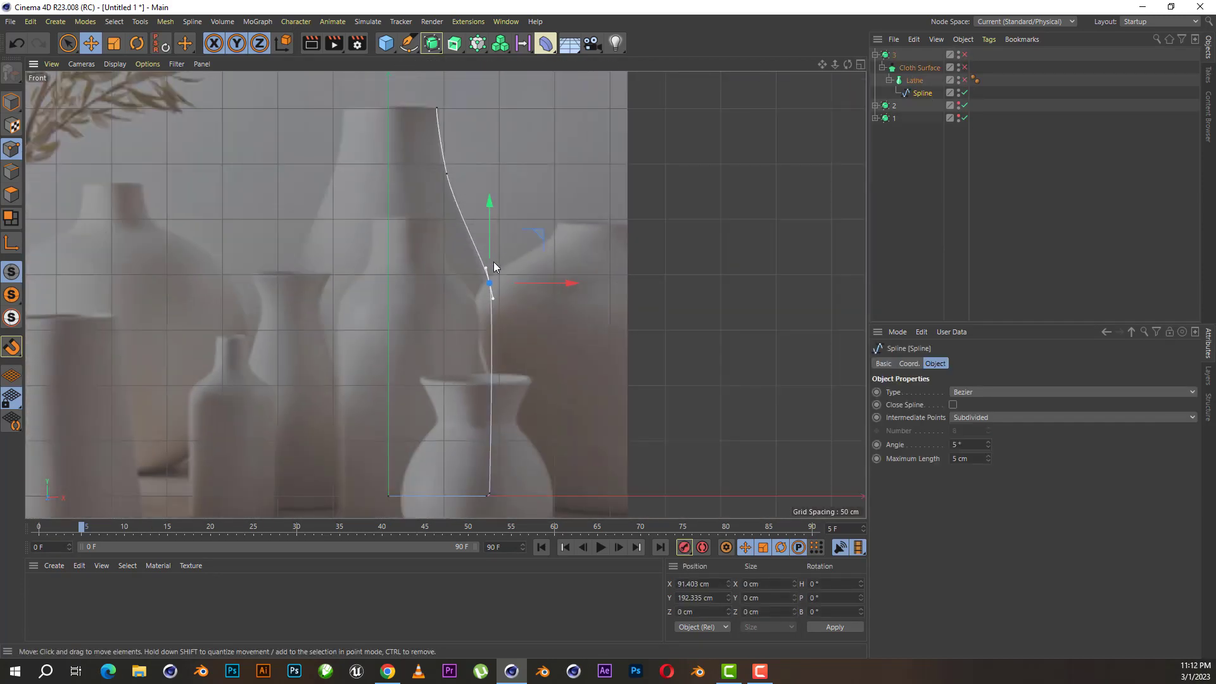
right_click(553, 171)
left_click(613, 328)
scroll(475, 240, "up", 2)
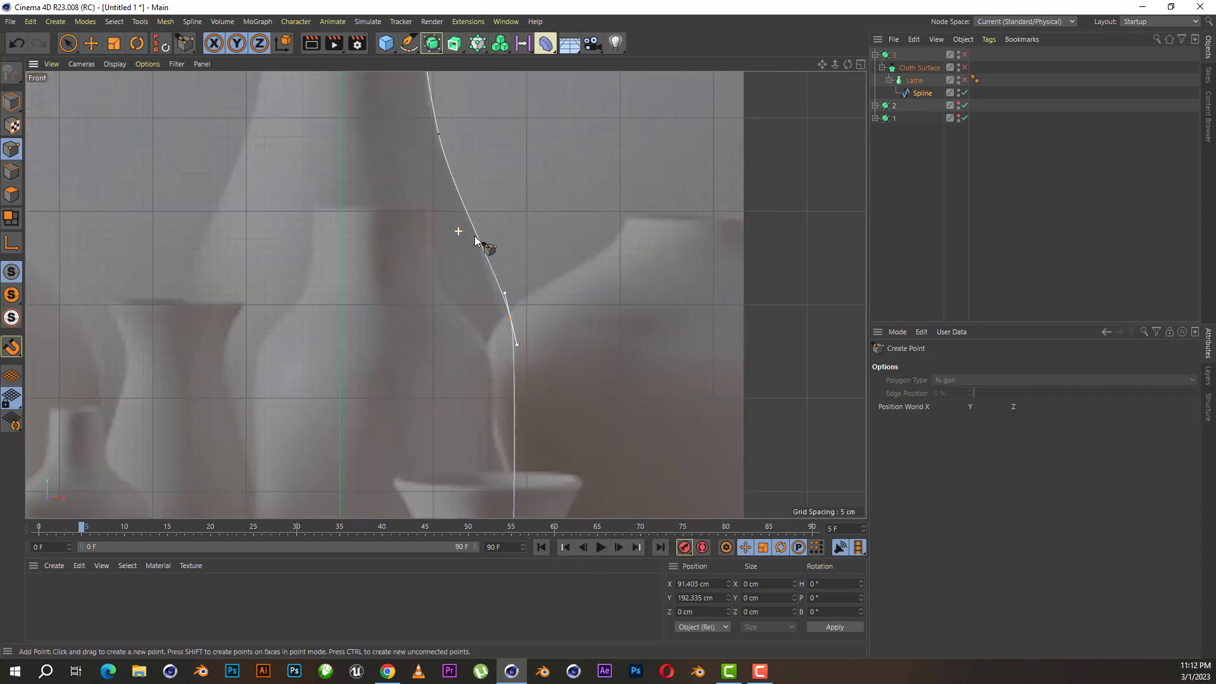
left_click(477, 237)
key("e")
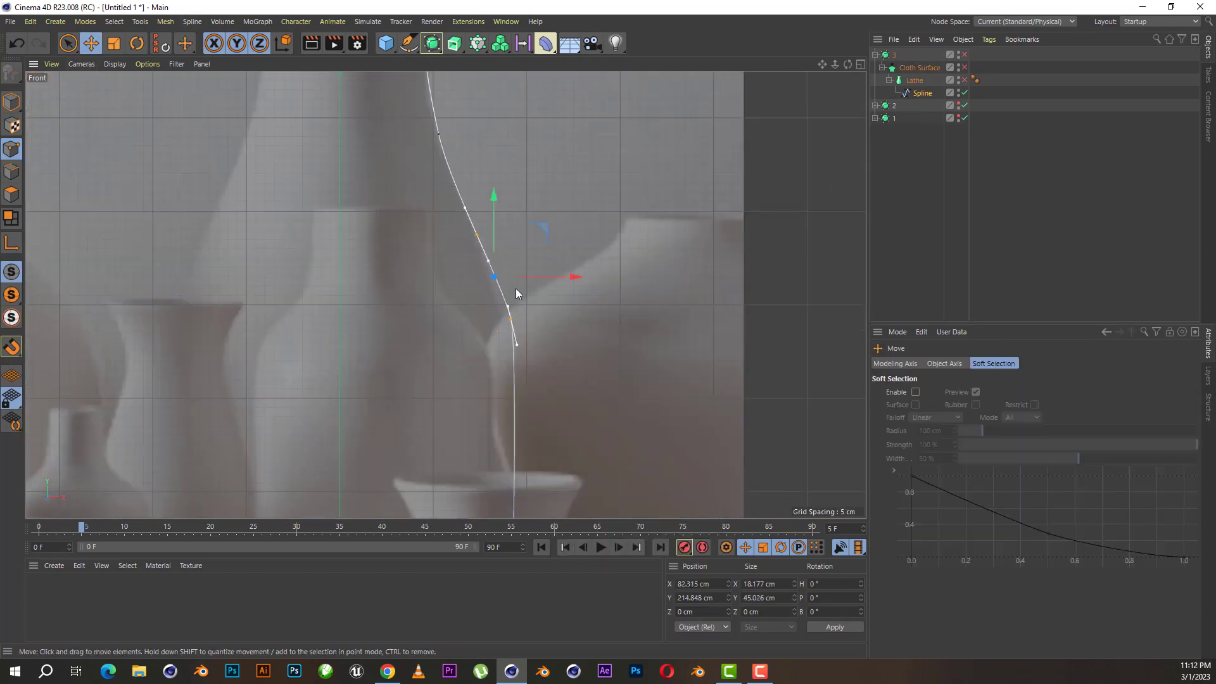
mouse_move(516, 293)
left_mouse_down()
mouse_move(541, 276)
mouse_move(538, 238)
left_mouse_up()
key("ctrl+z")
key("ctrl+z")
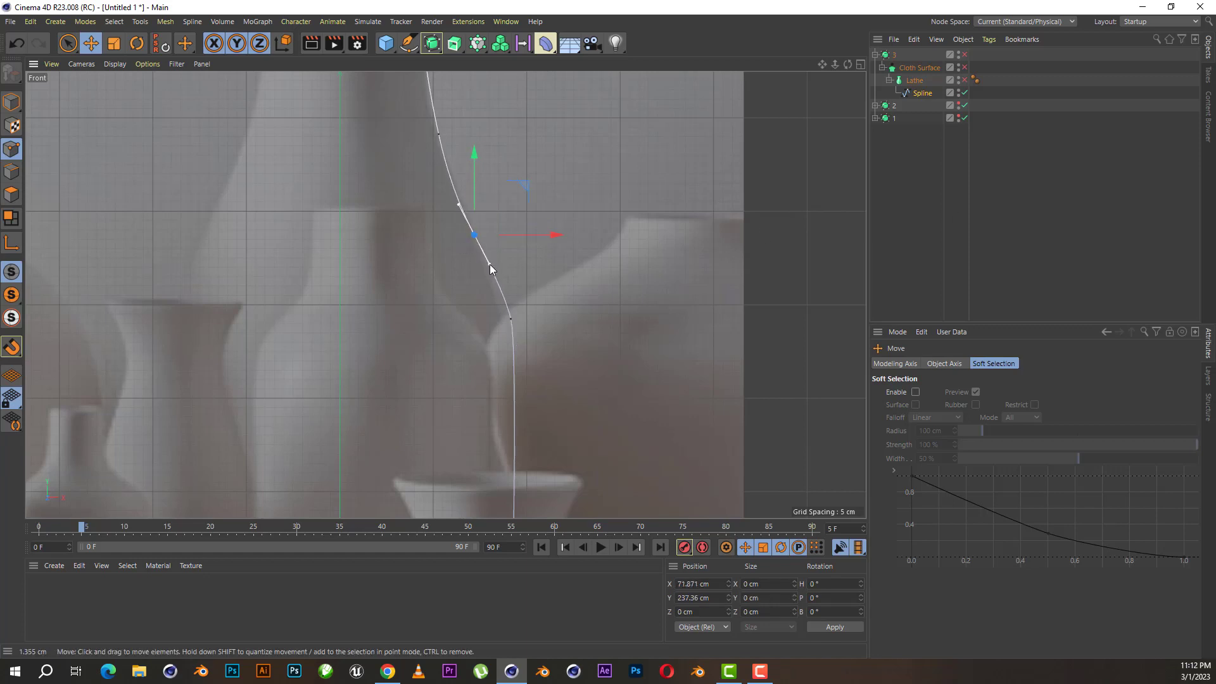
left_click(1037, 212)
scroll(565, 275, "down", 10)
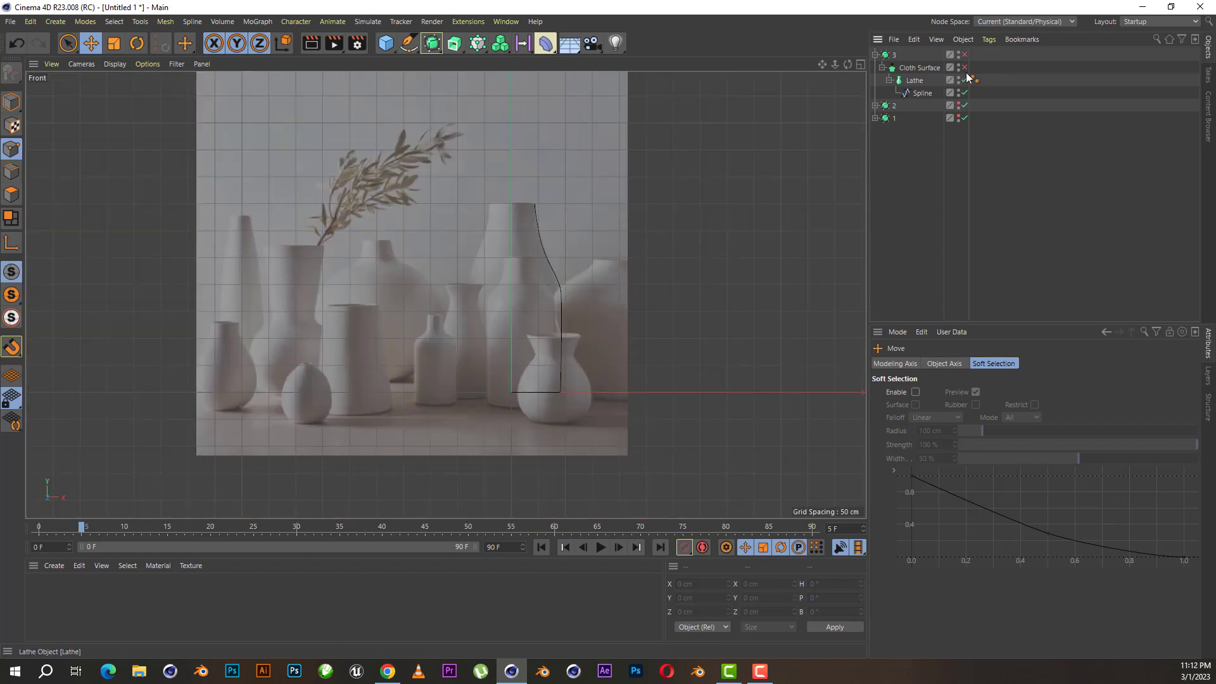
- Re-enable Cloth Surface and group 3, viewing the solid vase in Perspective
left_click(965, 67)
left_click(964, 55)
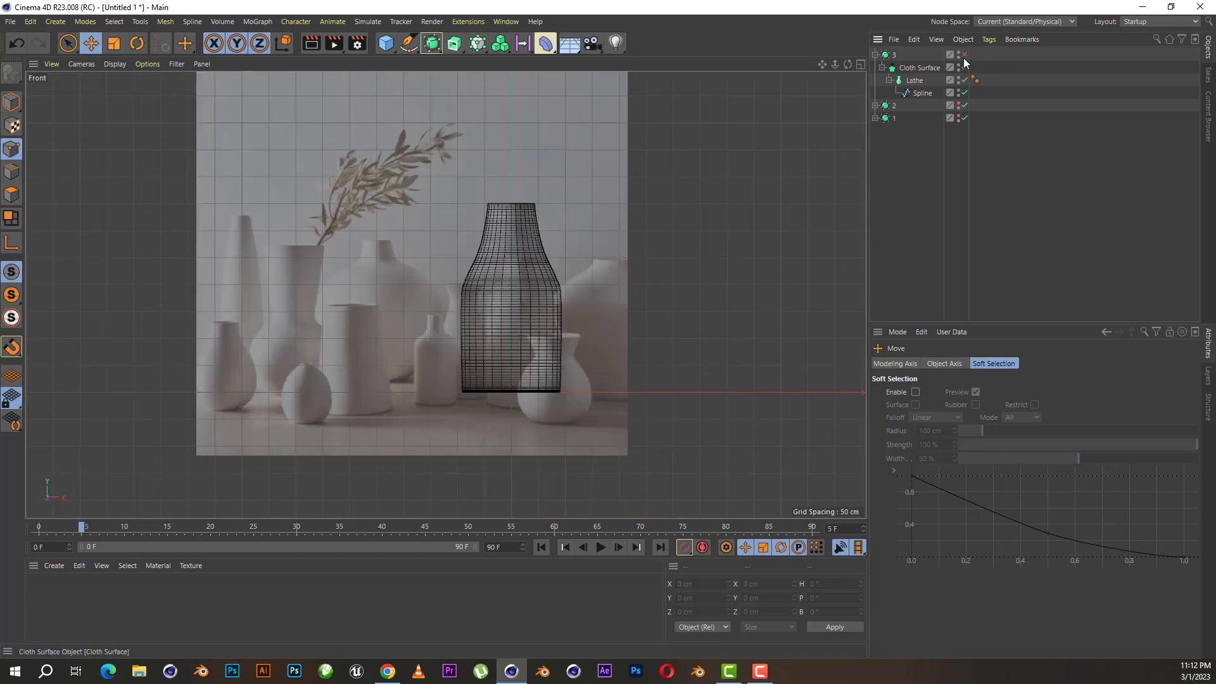
left_click(859, 65)
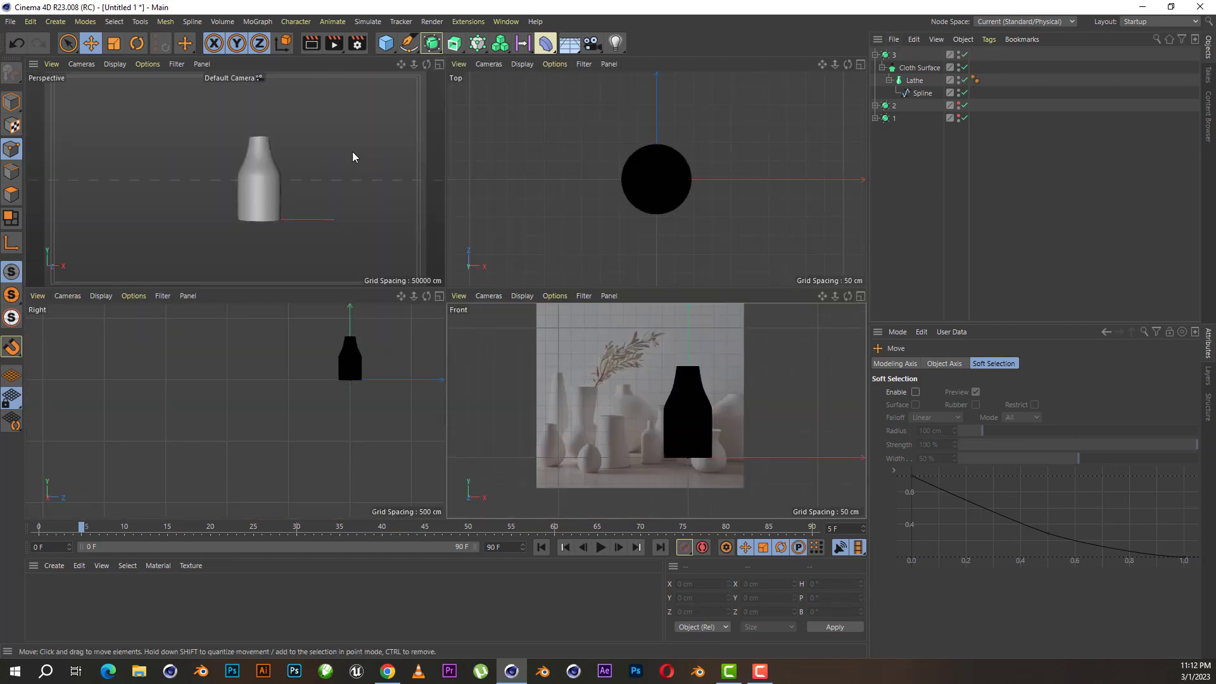
left_click(439, 64)
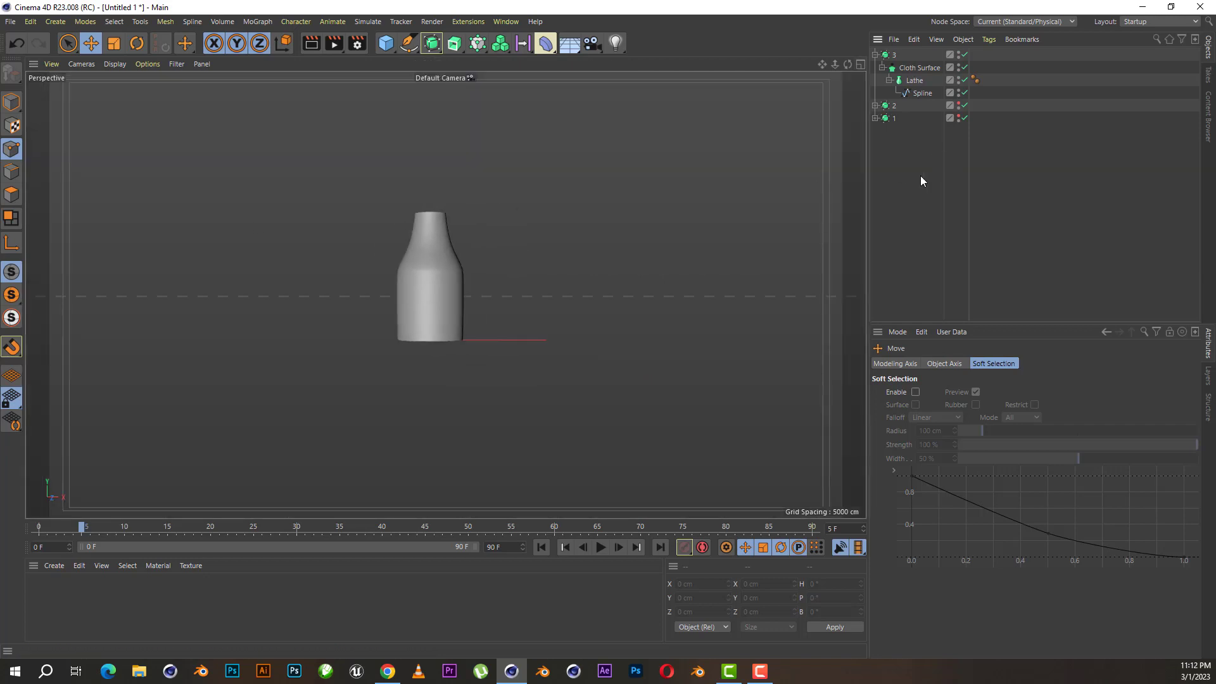
scroll(500, 273, "down", 1)
scroll(500, 272, "up", 1)
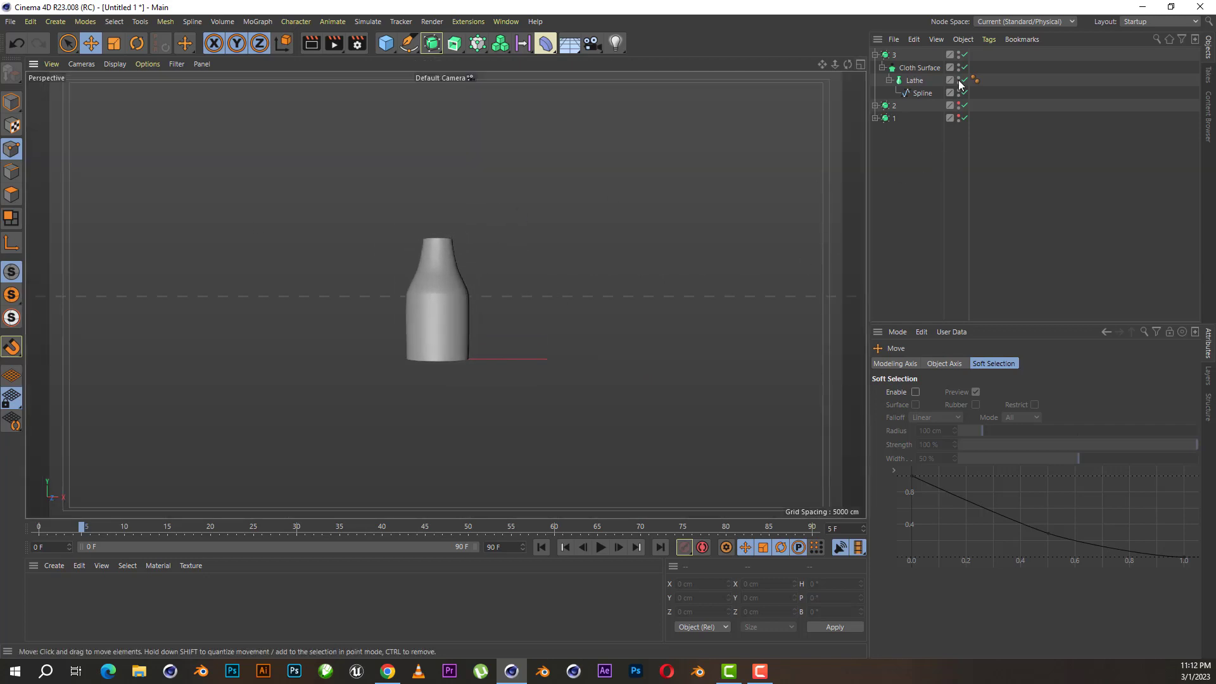
- Collapse and hide group 3, then maximize the Front view with the reference photo
left_click(876, 55)
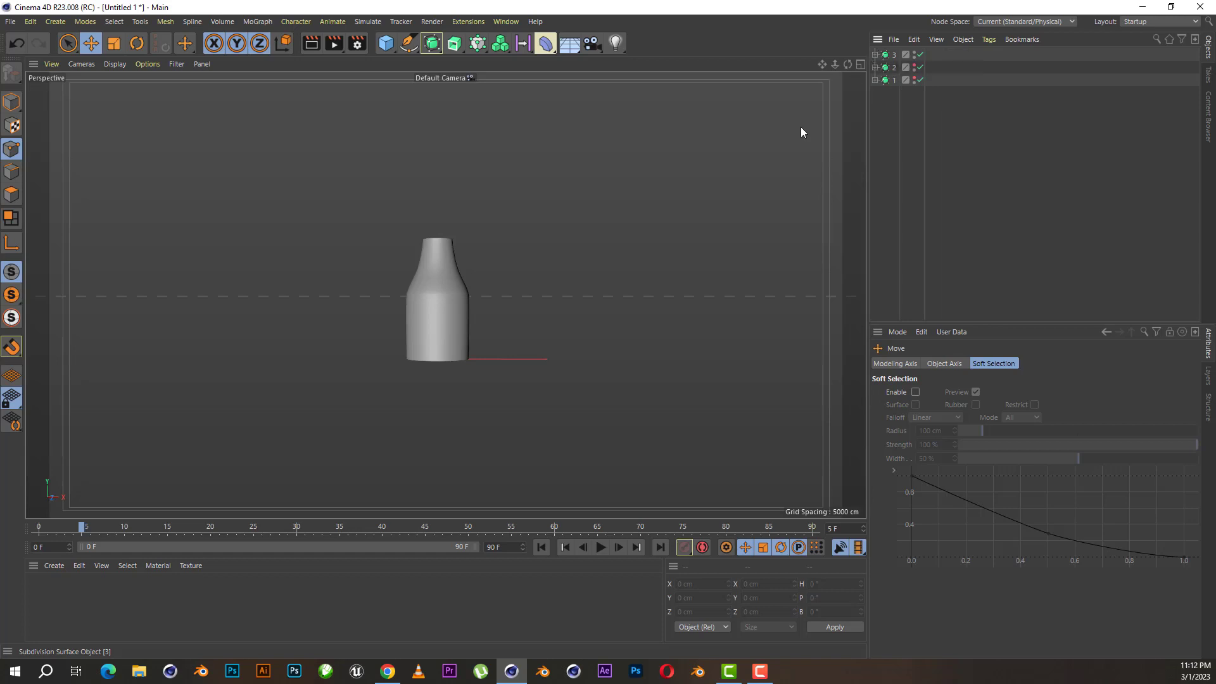
scroll(525, 300, "down", 2)
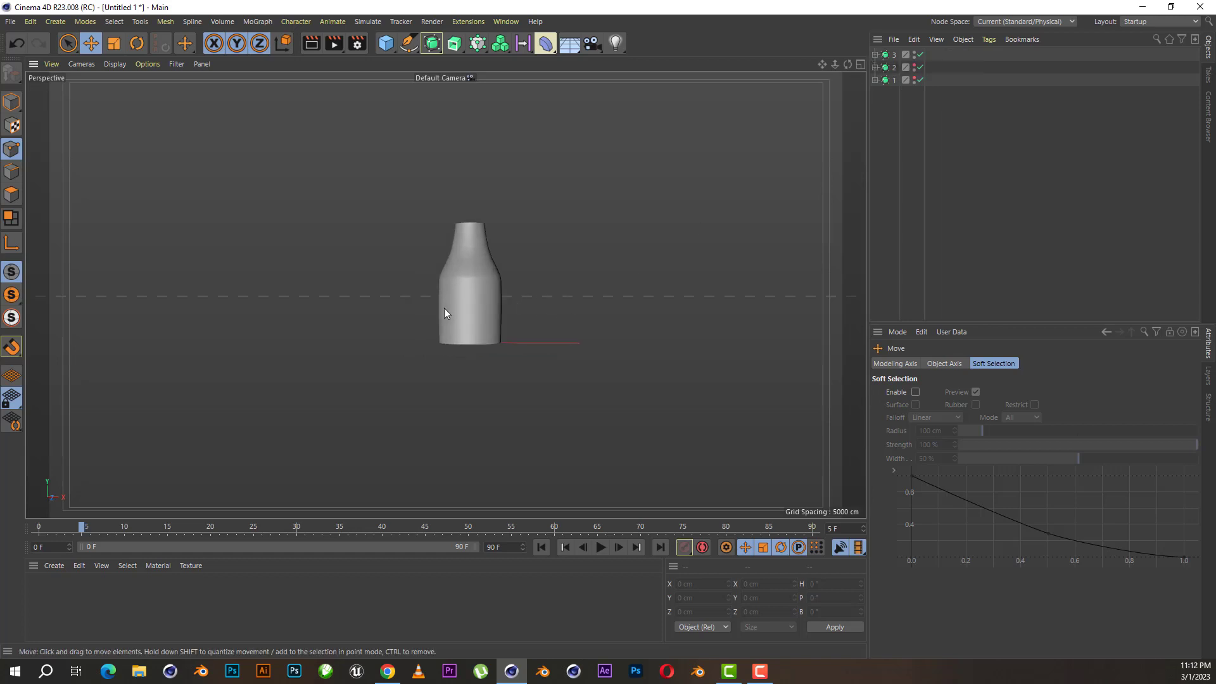
scroll(443, 310, "up", 3)
scroll(499, 234, "up", 2)
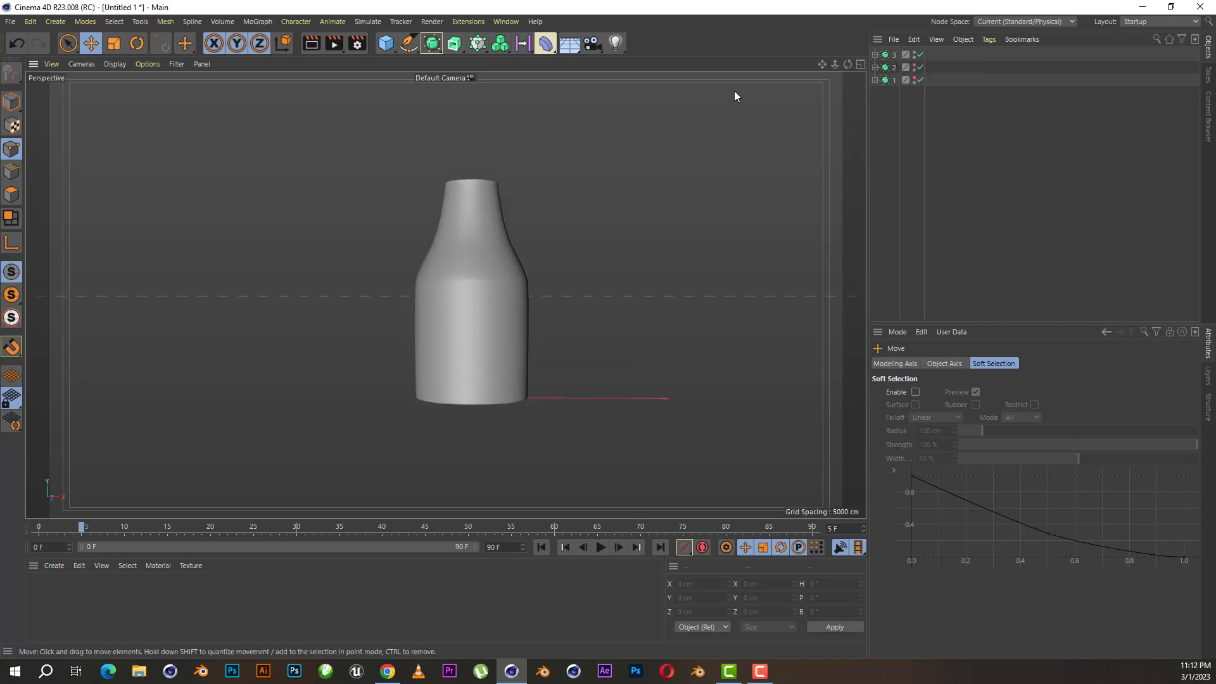
left_click(915, 54)
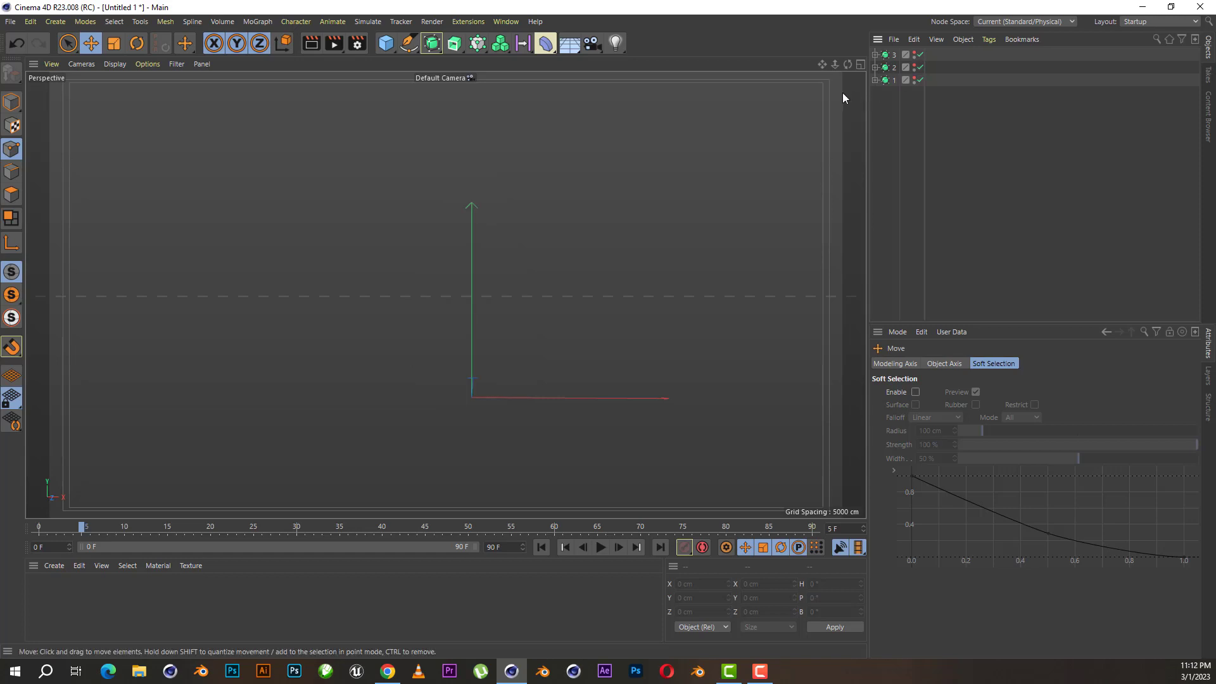
left_click(859, 63)
left_click(862, 296)
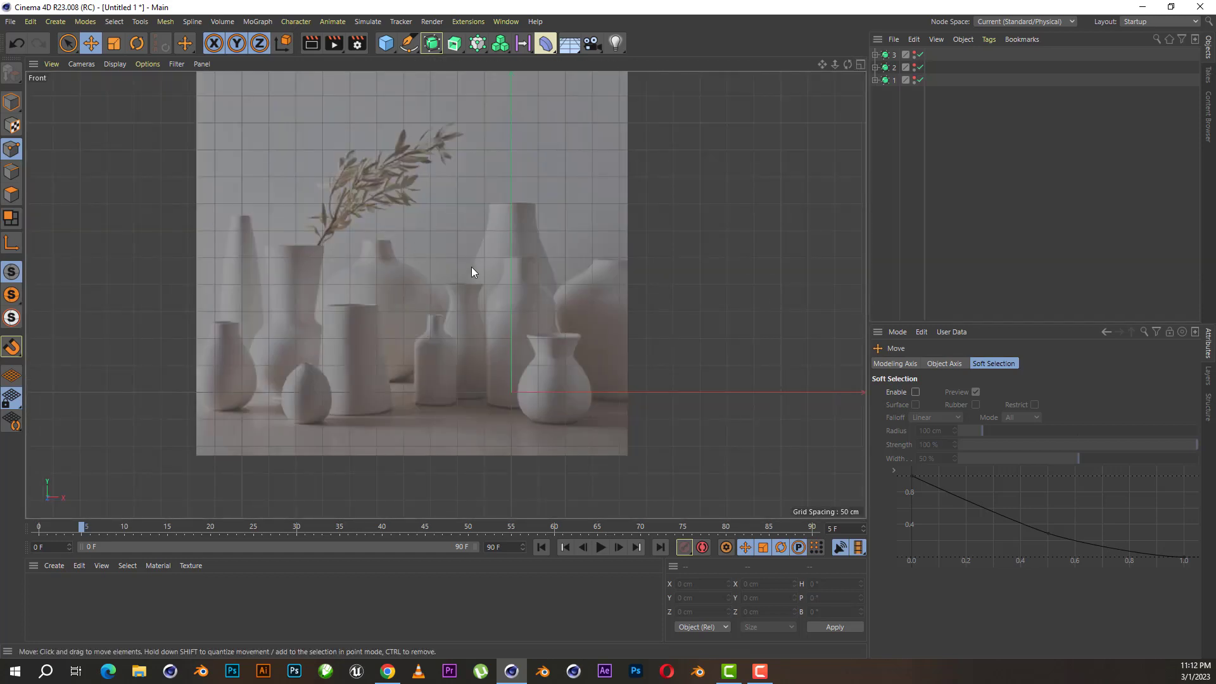
scroll(398, 241, "up", 1)
scroll(398, 265, "up", 1)
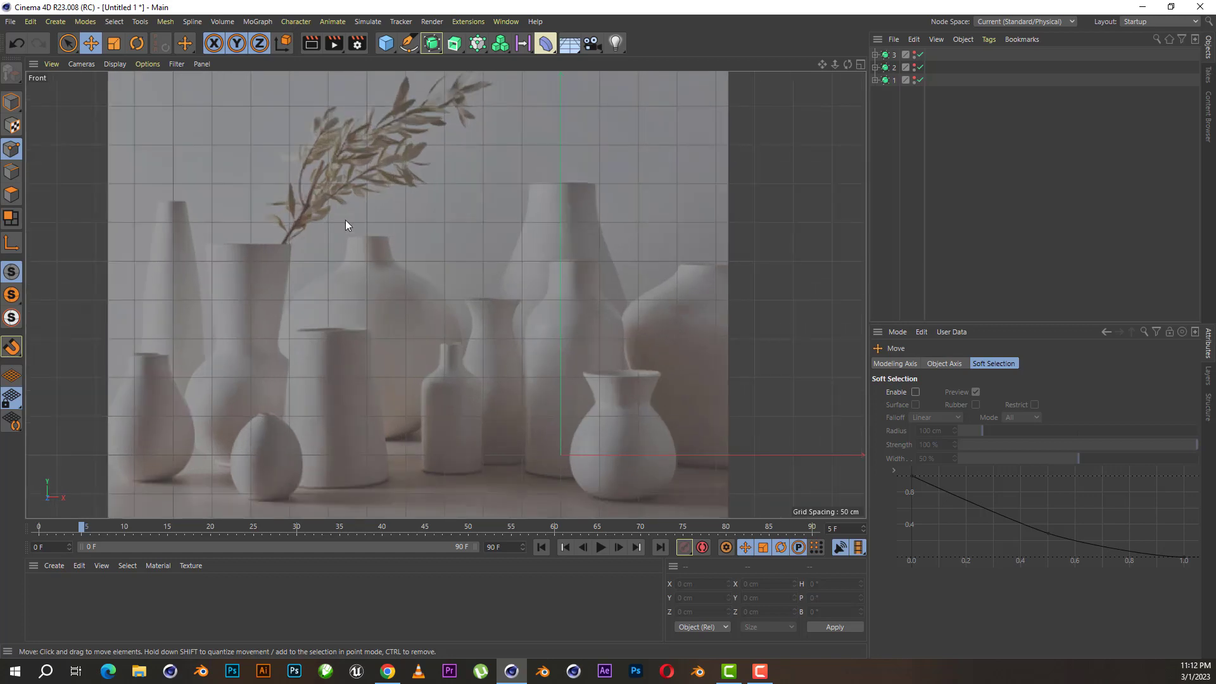
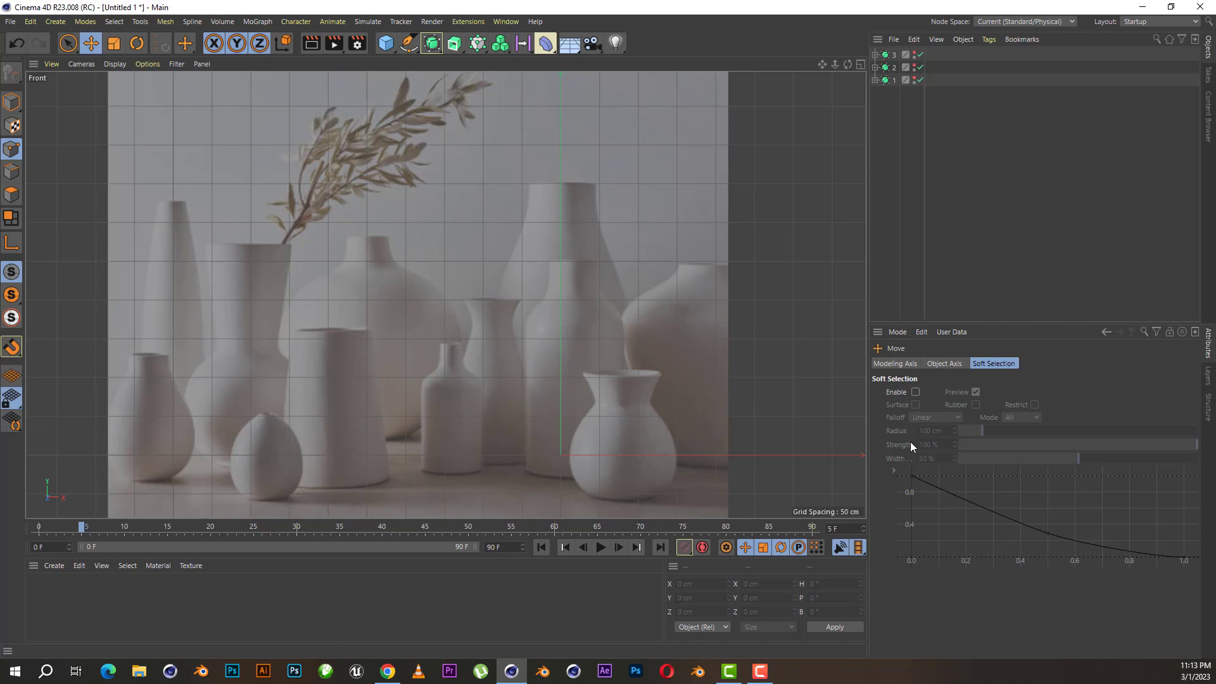
- Show the viewport background settings and shift the vase reference photo to Offset X 63
left_click(898, 332)
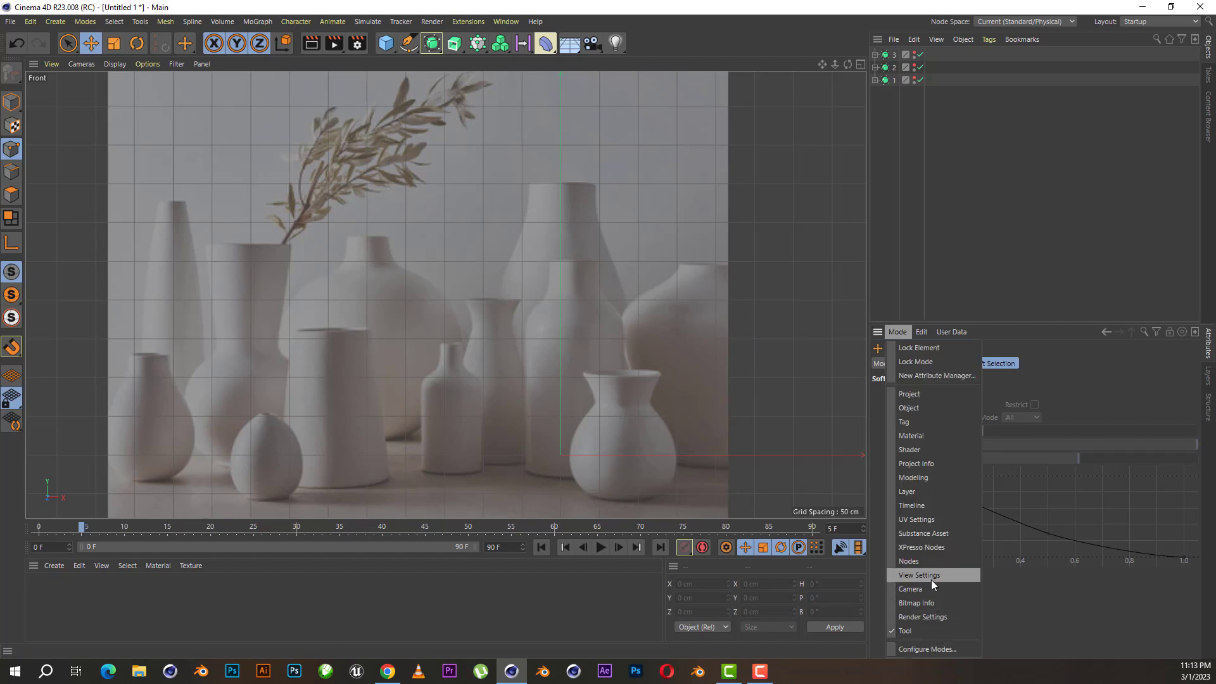
left_click(931, 577)
mouse_move(955, 444)
left_mouse_down()
mouse_move(1013, 444)
mouse_move(958, 445)
mouse_move(950, 466)
left_mouse_up()
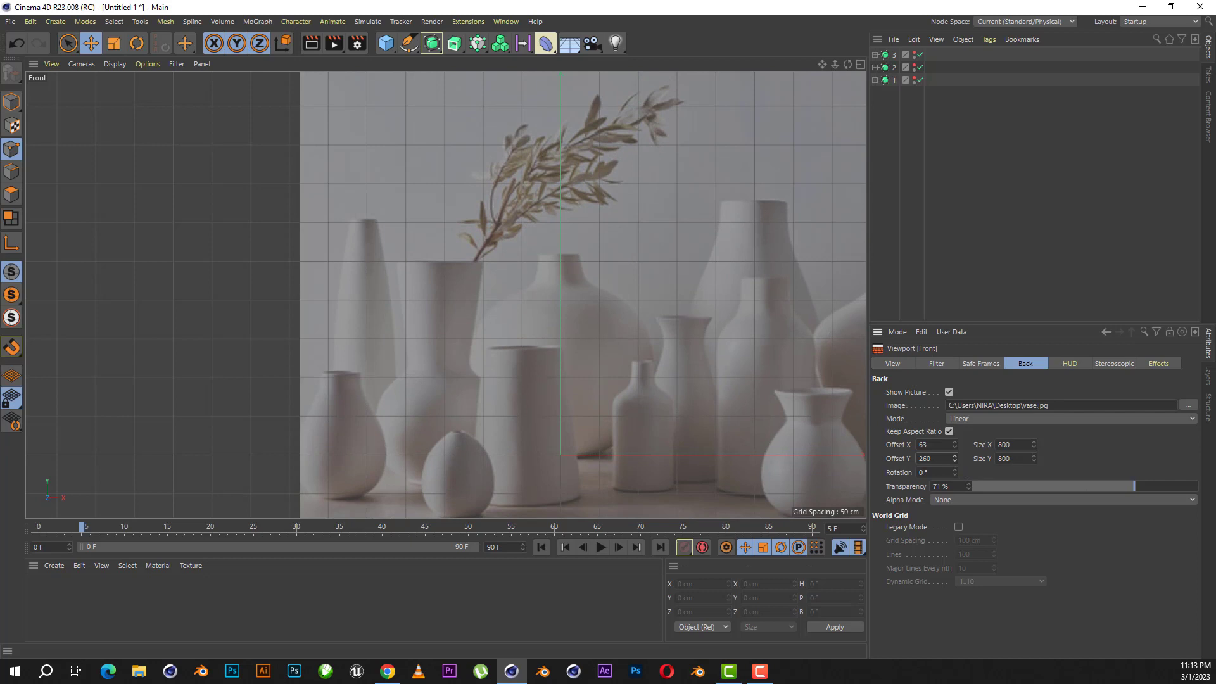
scroll(584, 364, "up", 2)
scroll(353, 244, "up", 1)
scroll(430, 265, "up", 2)
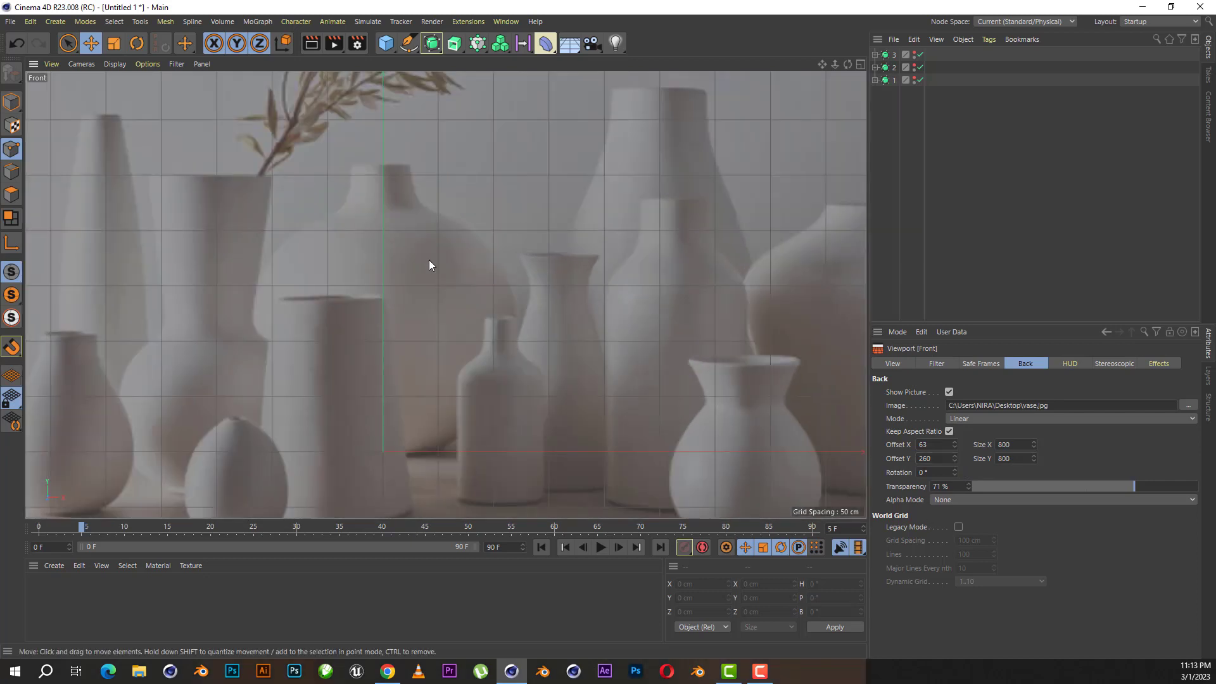
- Draw Bezier points along the vase's right profile from base to neck
left_click(410, 43)
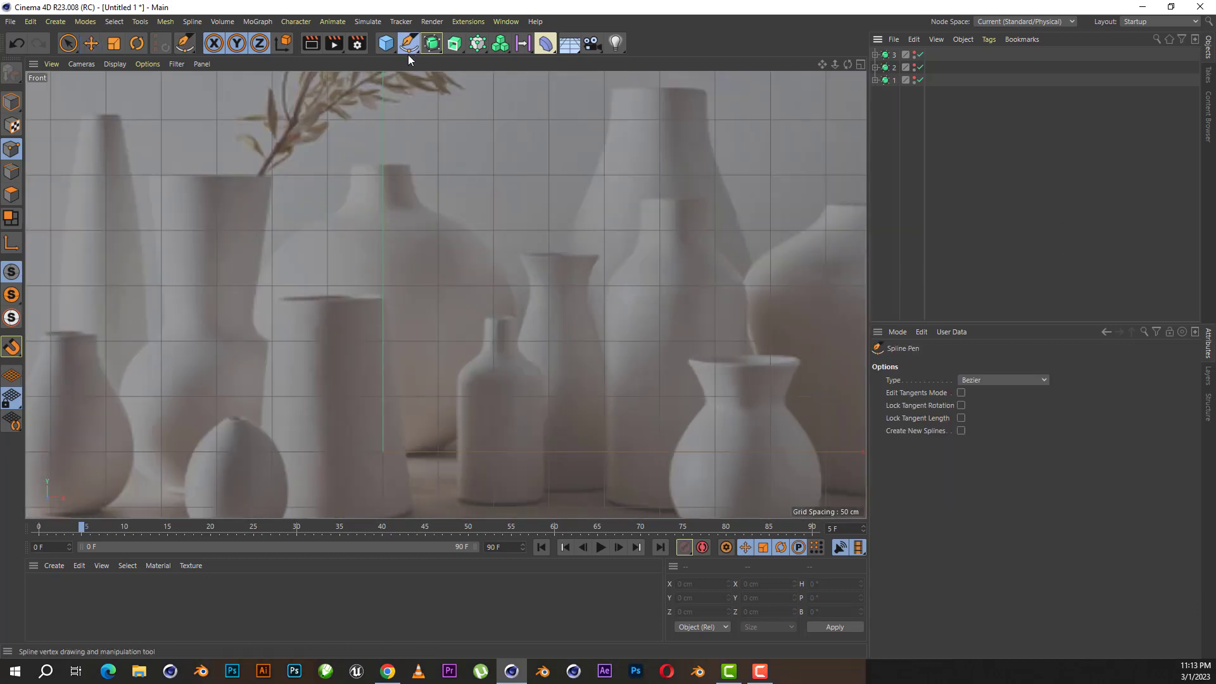
left_click(384, 453)
left_click_drag(491, 388, 512, 332)
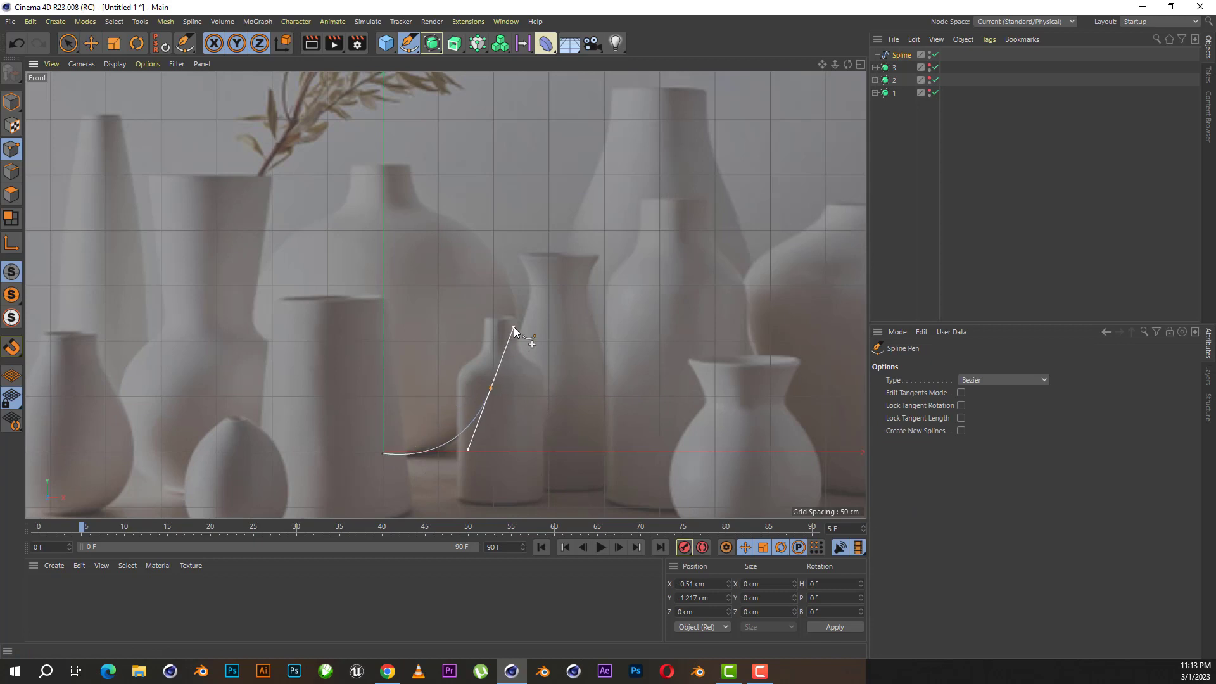
key("ctrl+z")
left_click_drag(513, 348, 533, 252)
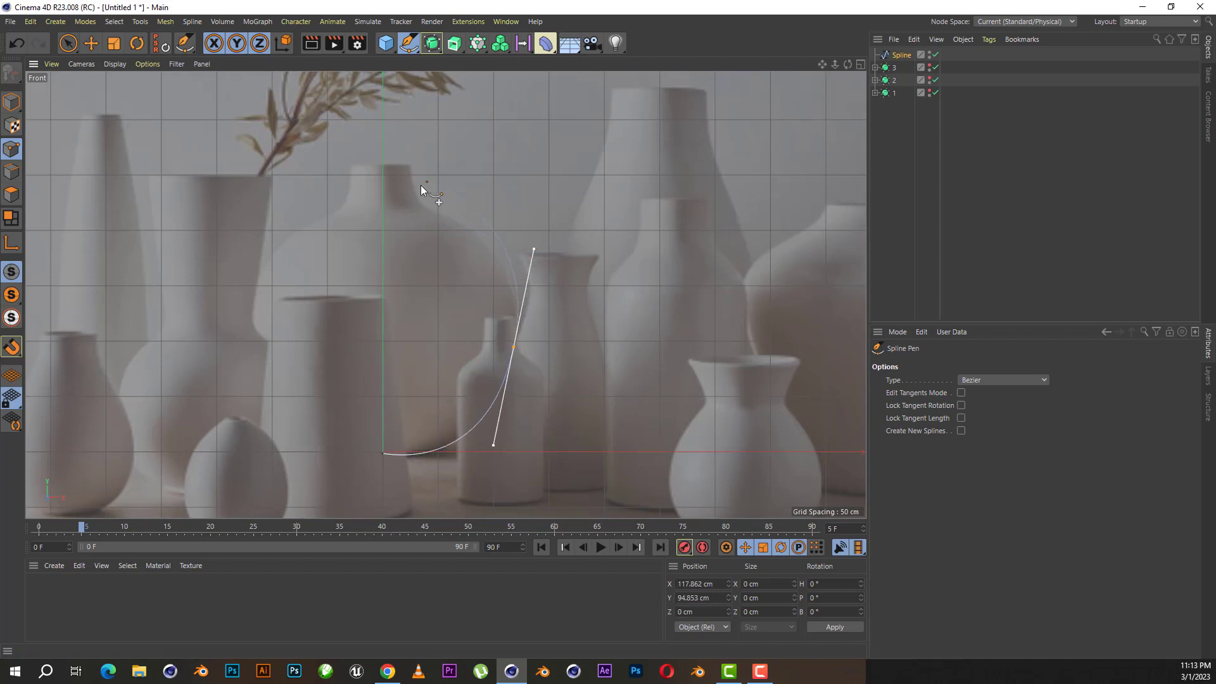
left_click(428, 209)
left_click_drag(411, 166, 417, 150)
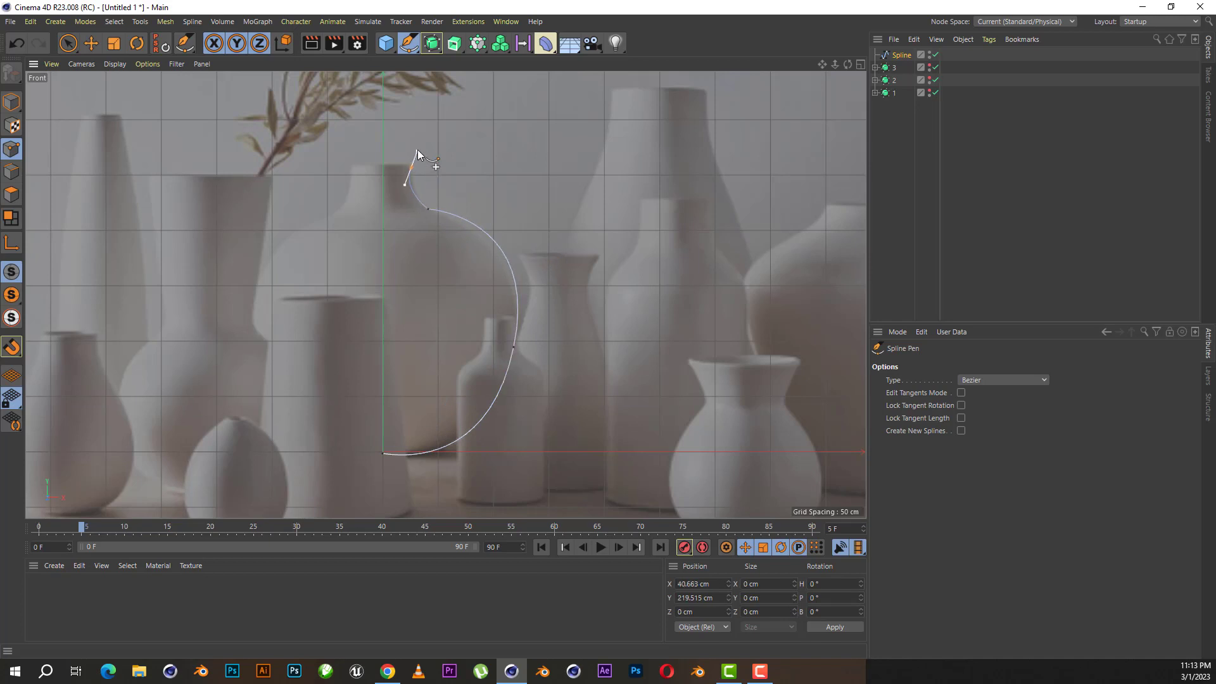
- Adjust the bottom and widest-side points and their tangents to match the vase outline
key("e")
left_click(513, 347)
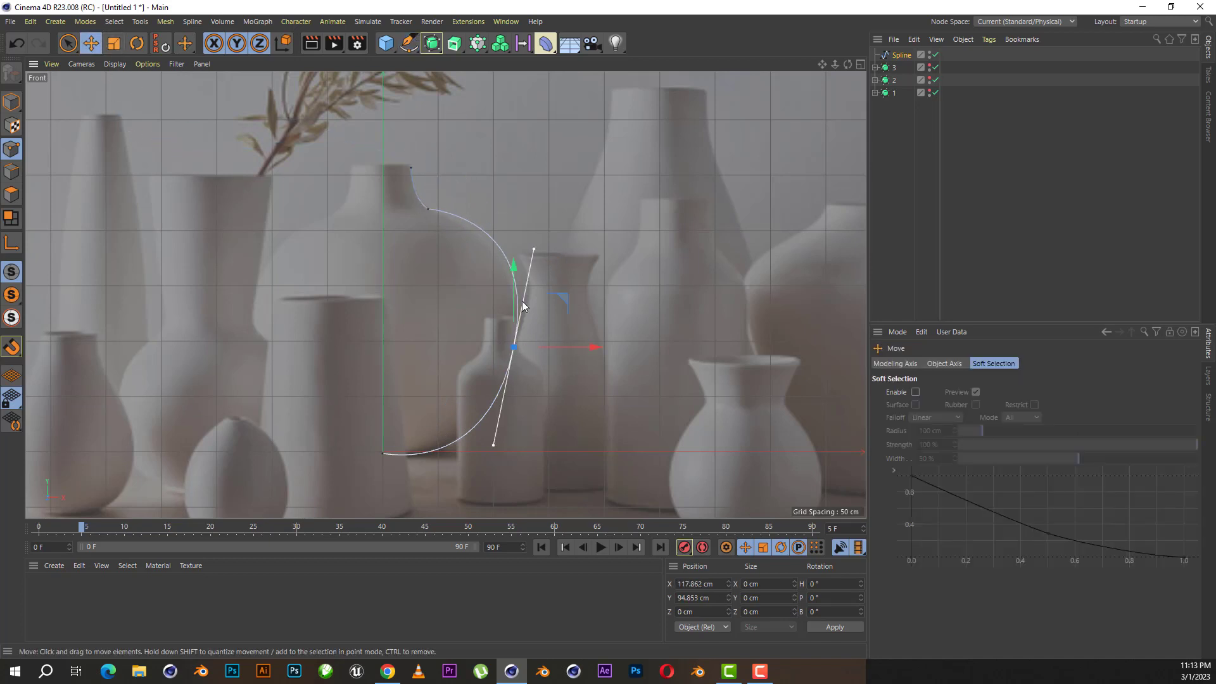
left_click_drag(530, 248, 522, 261)
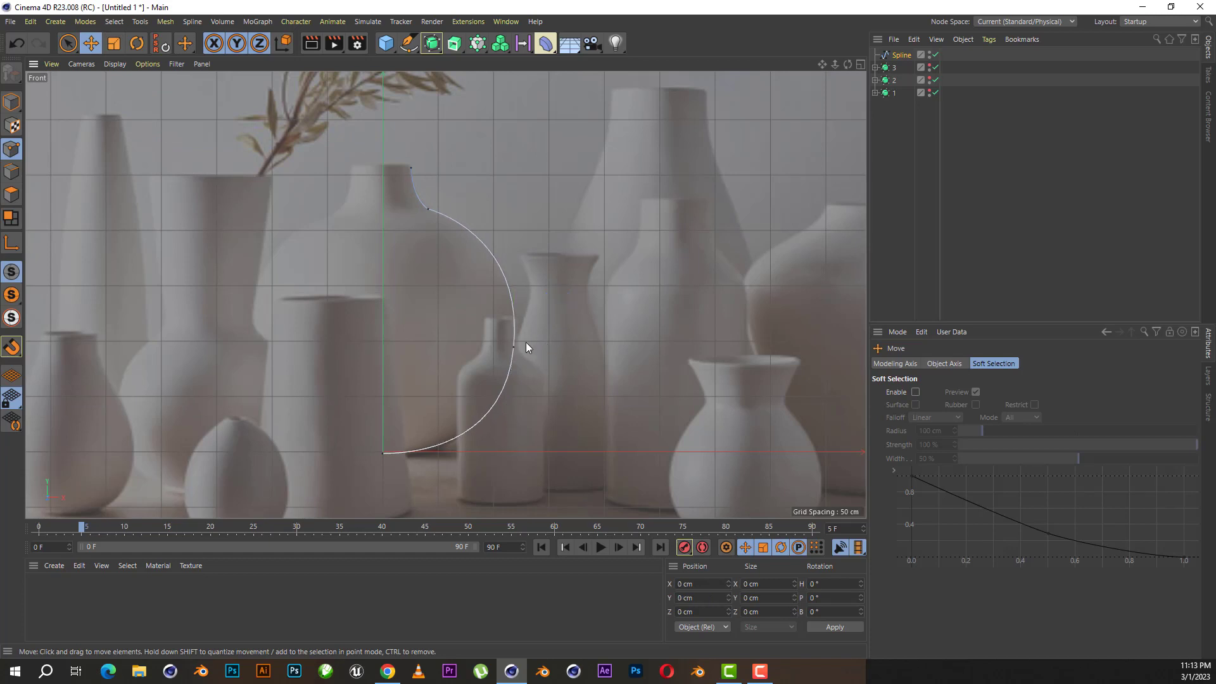
left_click_drag(505, 433, 507, 438)
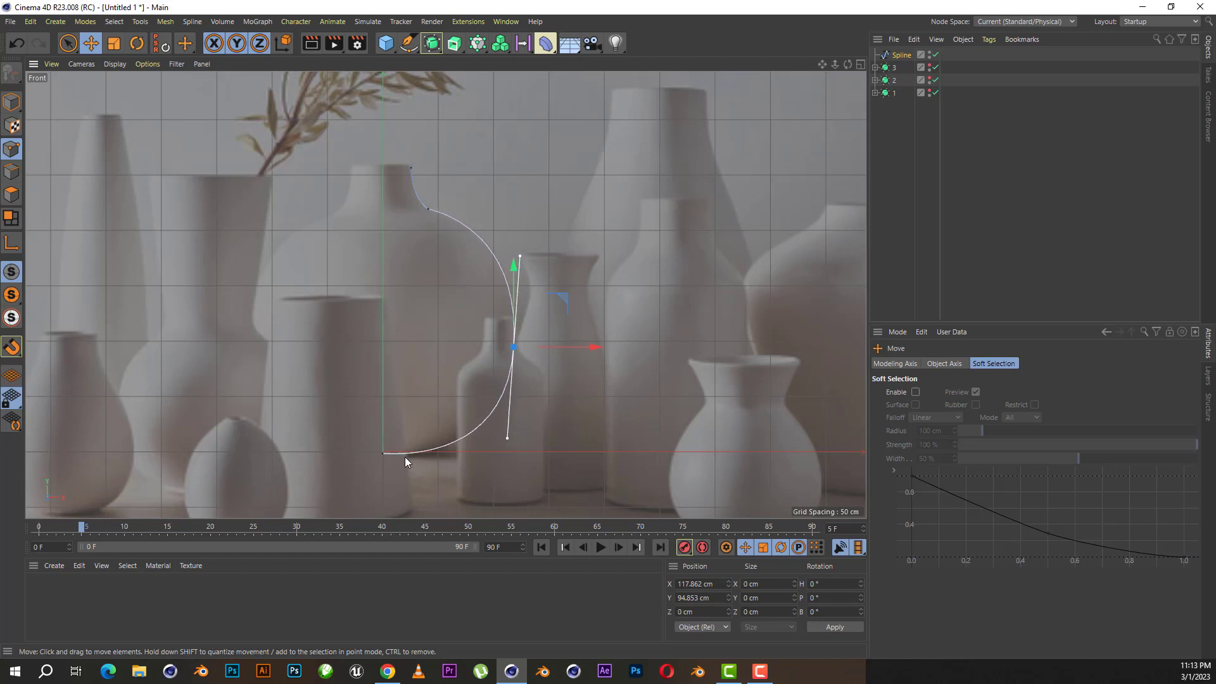
left_click(383, 453)
left_click_drag(382, 400, 382, 400)
left_click(517, 347)
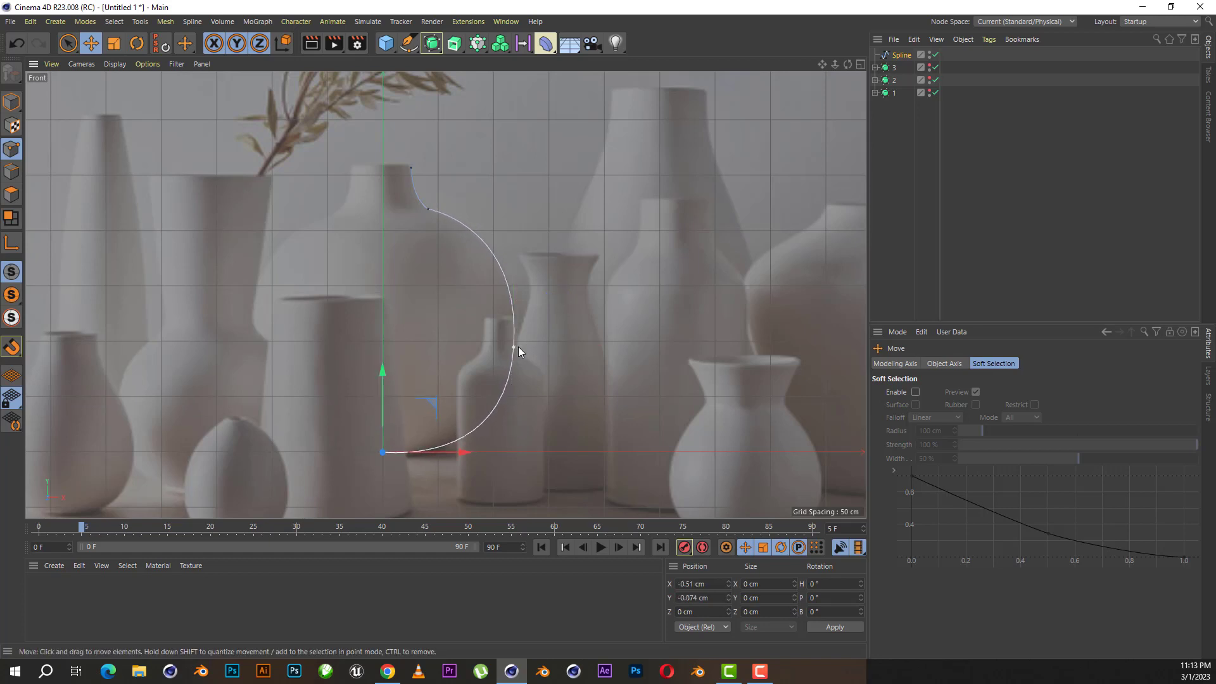
left_click_drag(514, 442, 510, 436)
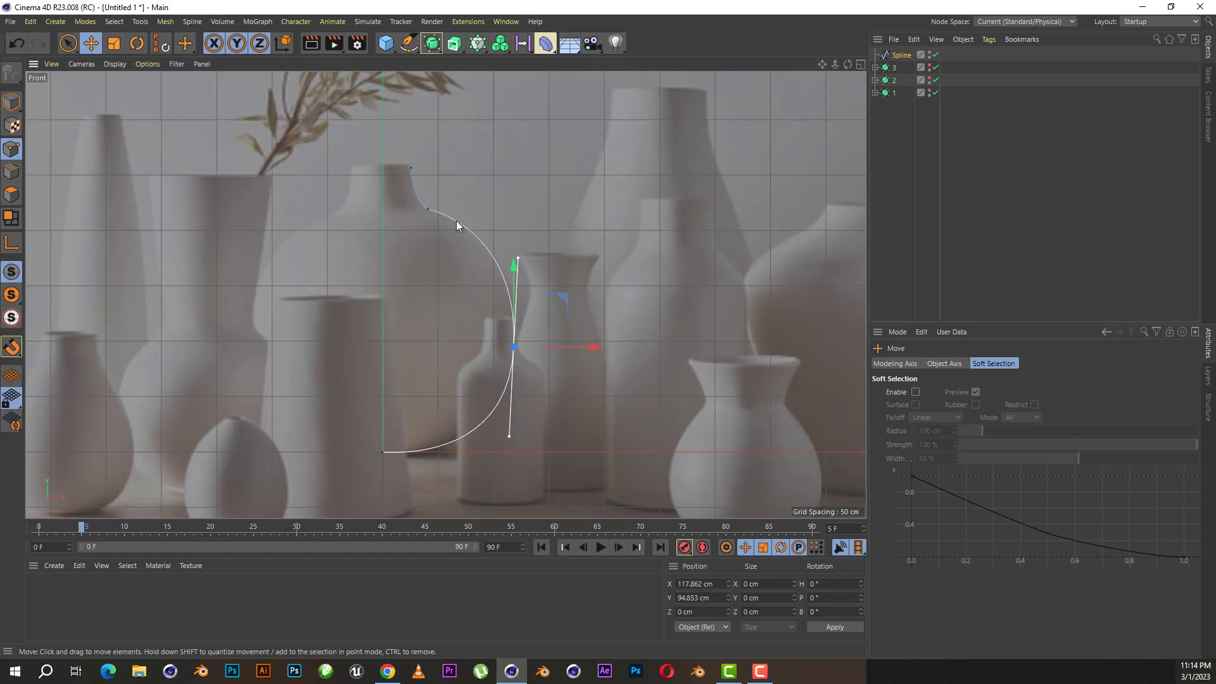
scroll(410, 249, "up", 5)
- Give the neck point Soft Interpolation and reshape its lower tangent
left_click(410, 249)
scroll(410, 239, "up", 4)
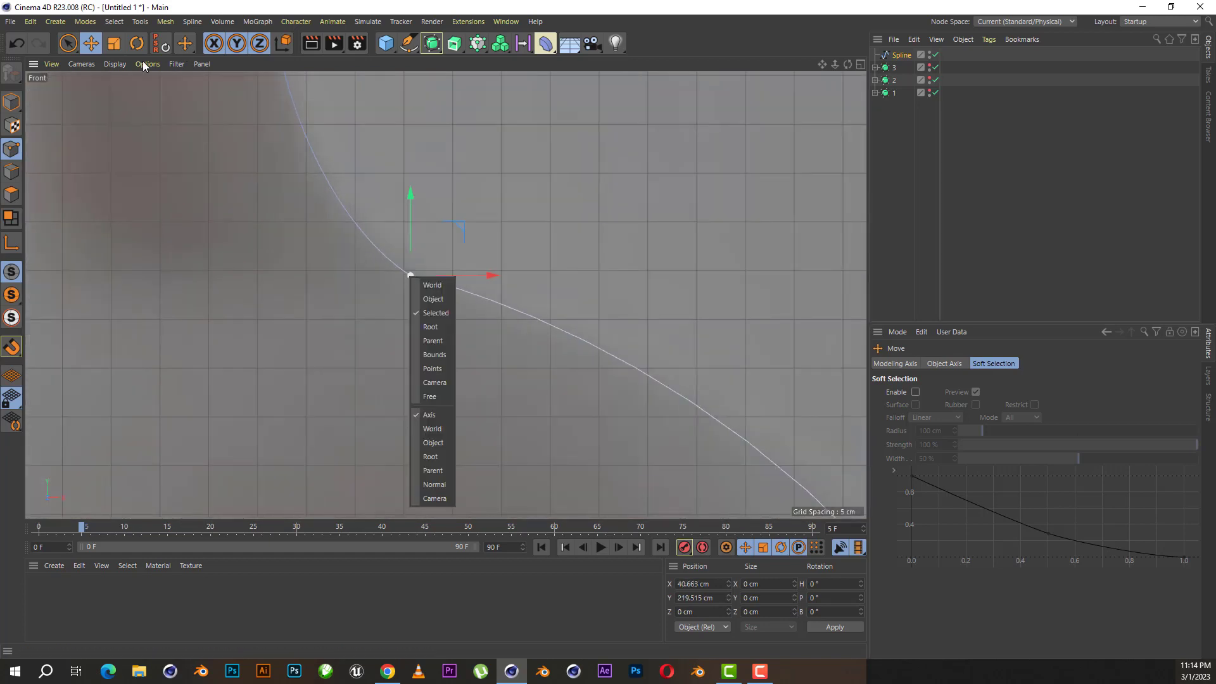
left_click(67, 43)
right_click(409, 276)
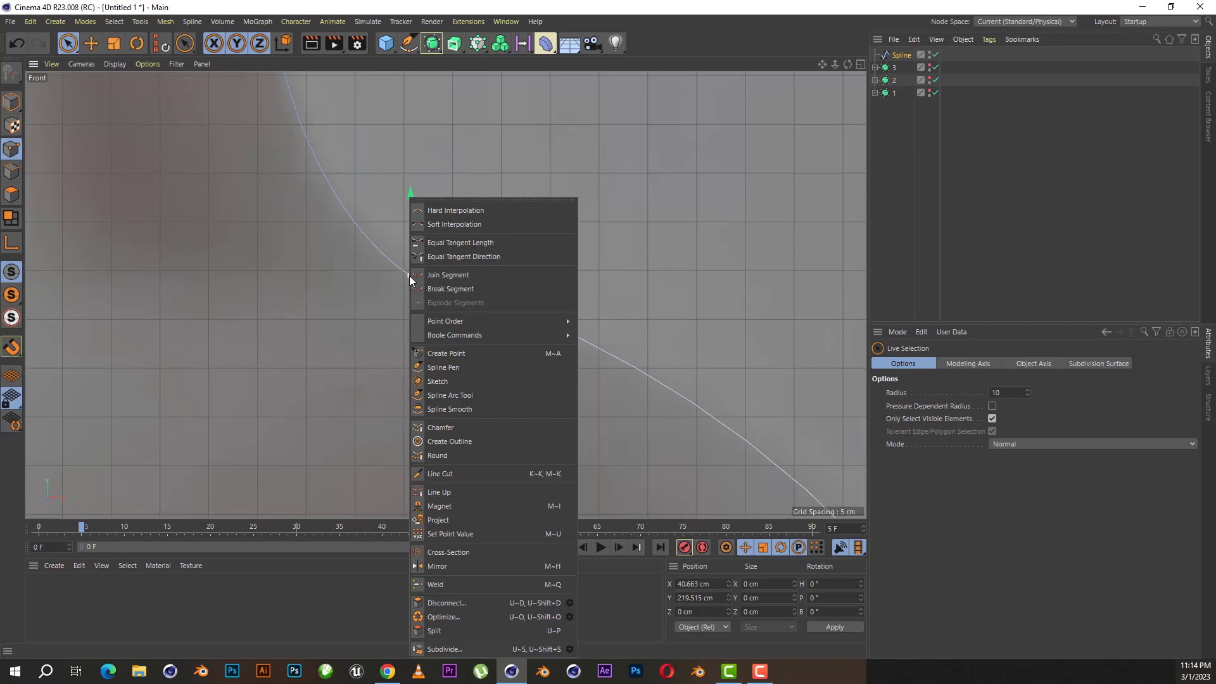
left_click(468, 230)
scroll(456, 345, "down", 2)
scroll(434, 331, "down", 3)
left_click(90, 43)
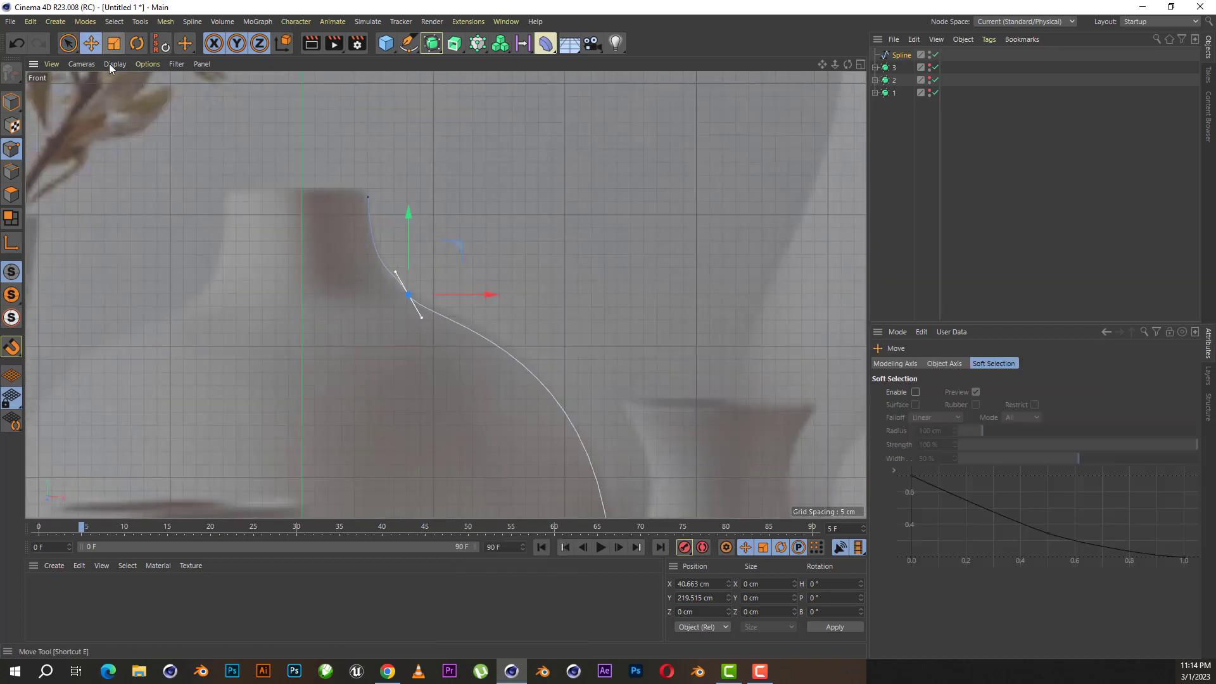
left_click_drag(422, 317, 477, 303)
- Lengthen the widest point's tangent and move the point below the neck to refine the shoulder
scroll(477, 302, "down", 3)
scroll(468, 346, "down", 2)
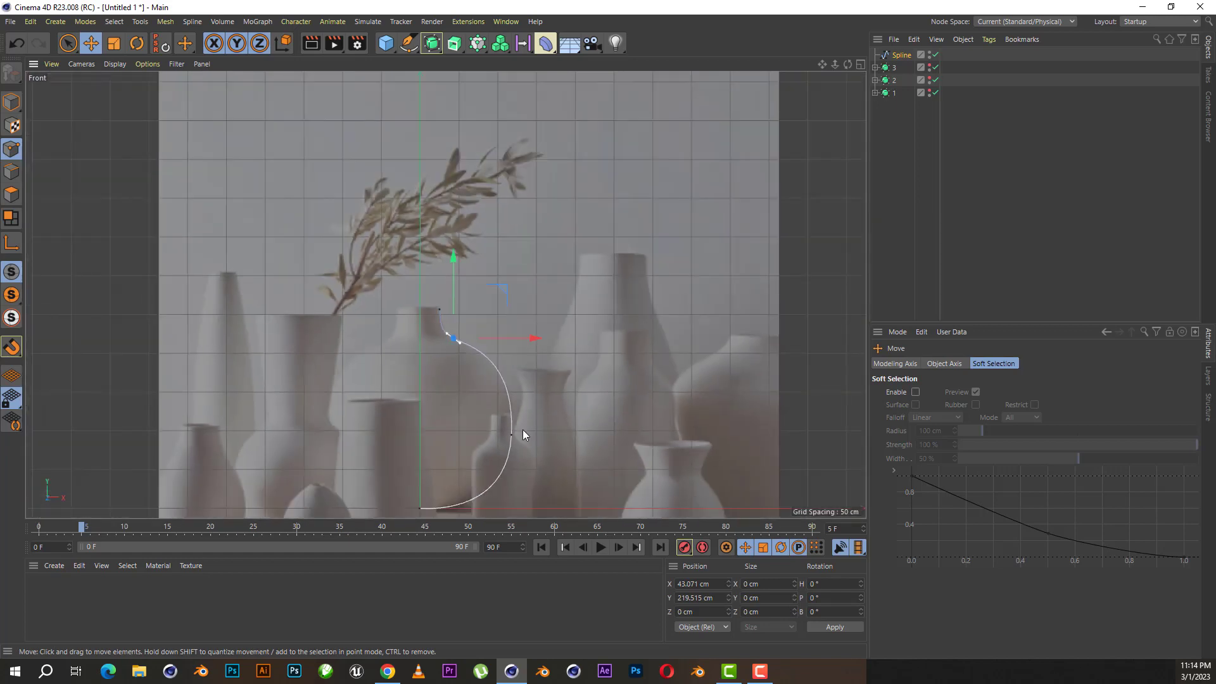
left_click(511, 434)
left_click_drag(511, 387, 512, 376)
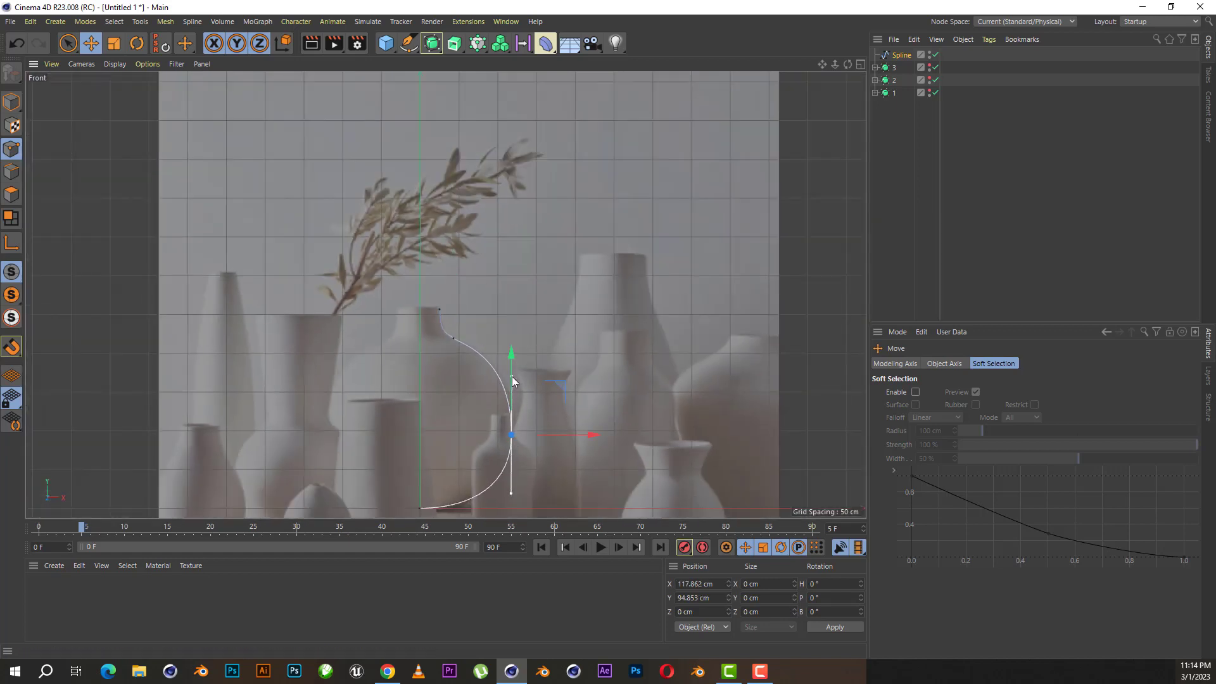
scroll(425, 328, "up", 3)
left_click(479, 348)
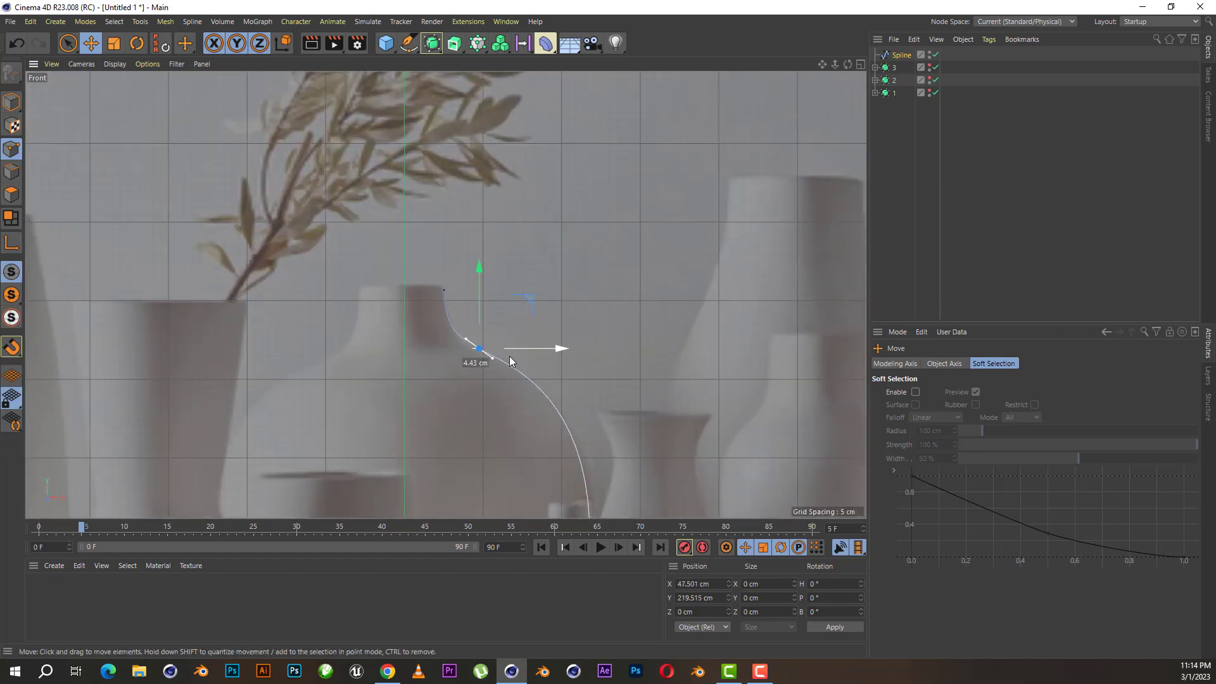
mouse_move(477, 325)
left_mouse_down()
mouse_move(496, 375)
mouse_move(482, 356)
left_mouse_up()
- Shift the widest side point slightly right and rotate its tangent along the outline
scroll(491, 369, "up", 3)
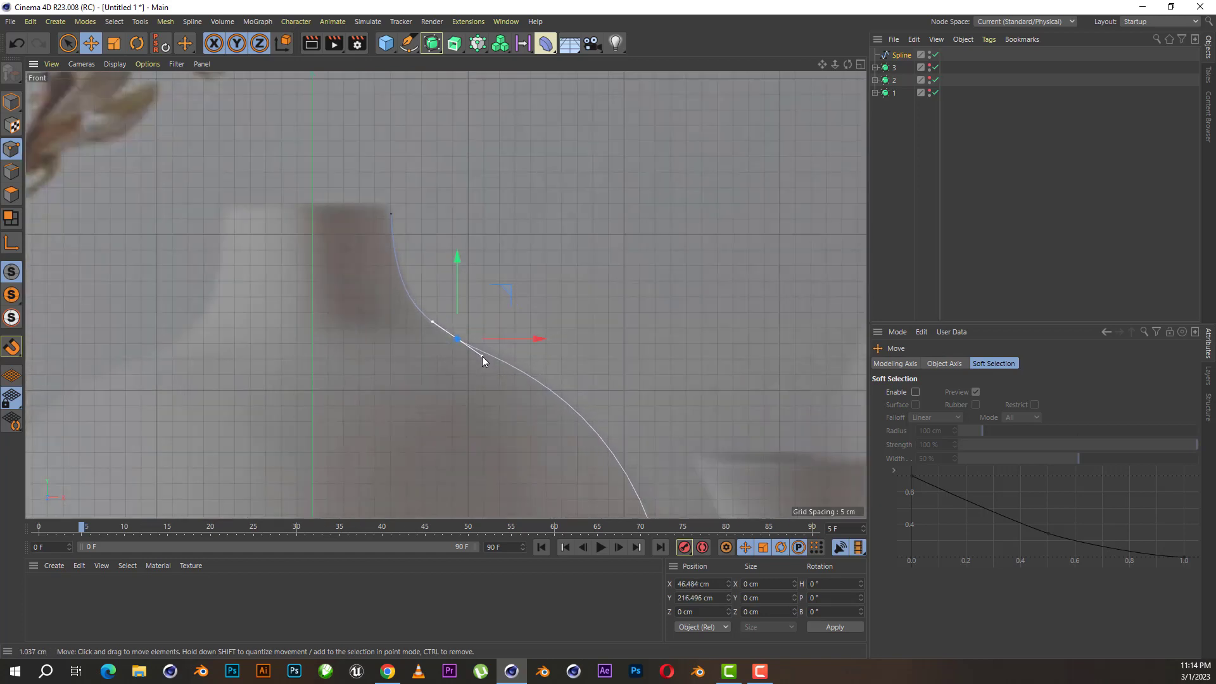
scroll(481, 356, "down", 3)
scroll(457, 328, "down", 3)
left_click(511, 348)
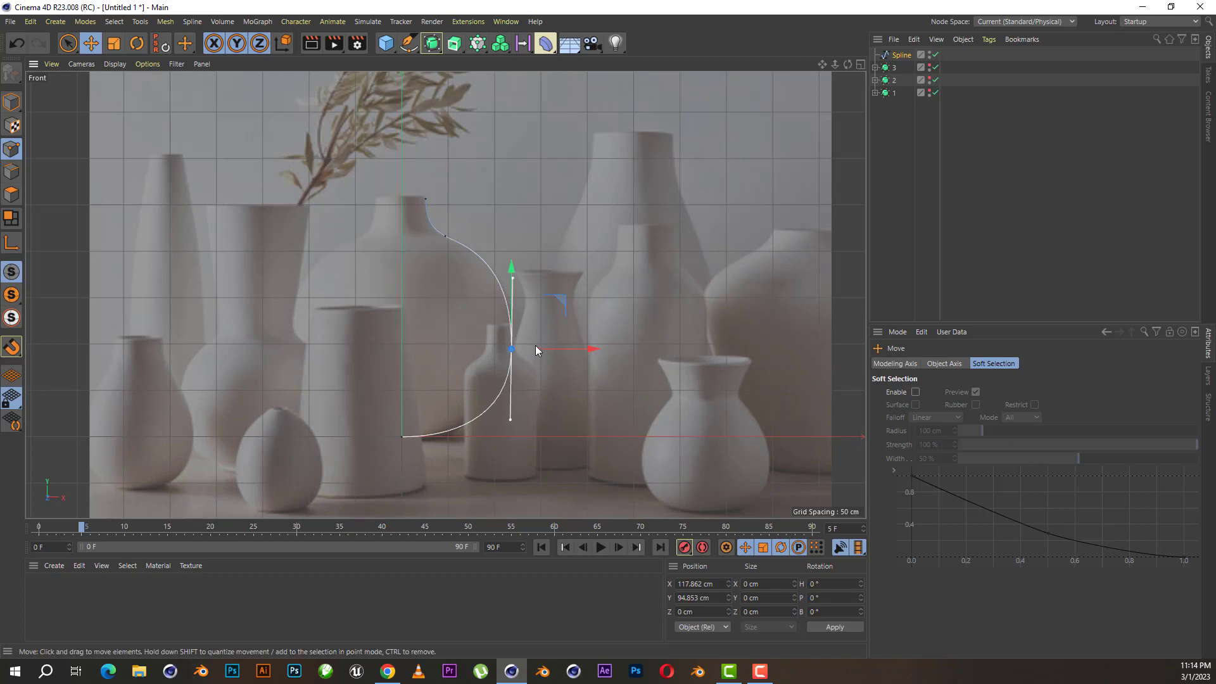
left_click_drag(534, 345, 537, 344)
left_click_drag(510, 419, 507, 417)
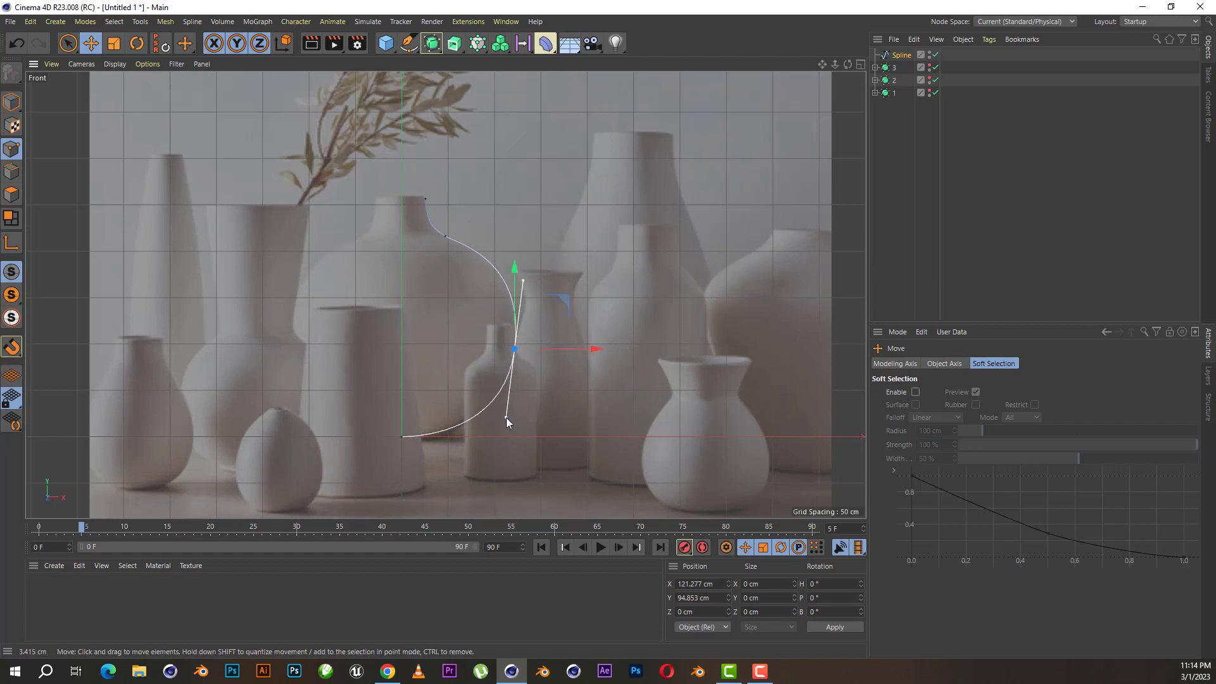
scroll(419, 287, "down", 3)
left_click(967, 188)
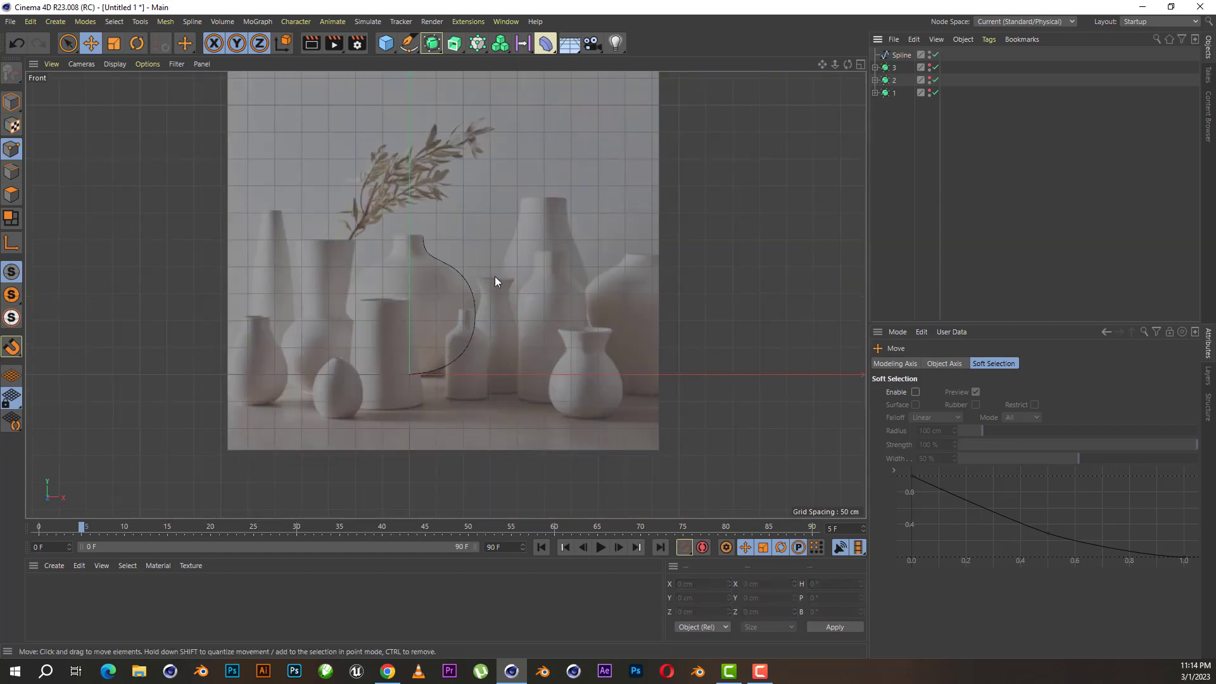
scroll(495, 281, "up", 3)
left_click(883, 67)
key("ctrl+c")
key("ctrl+v")
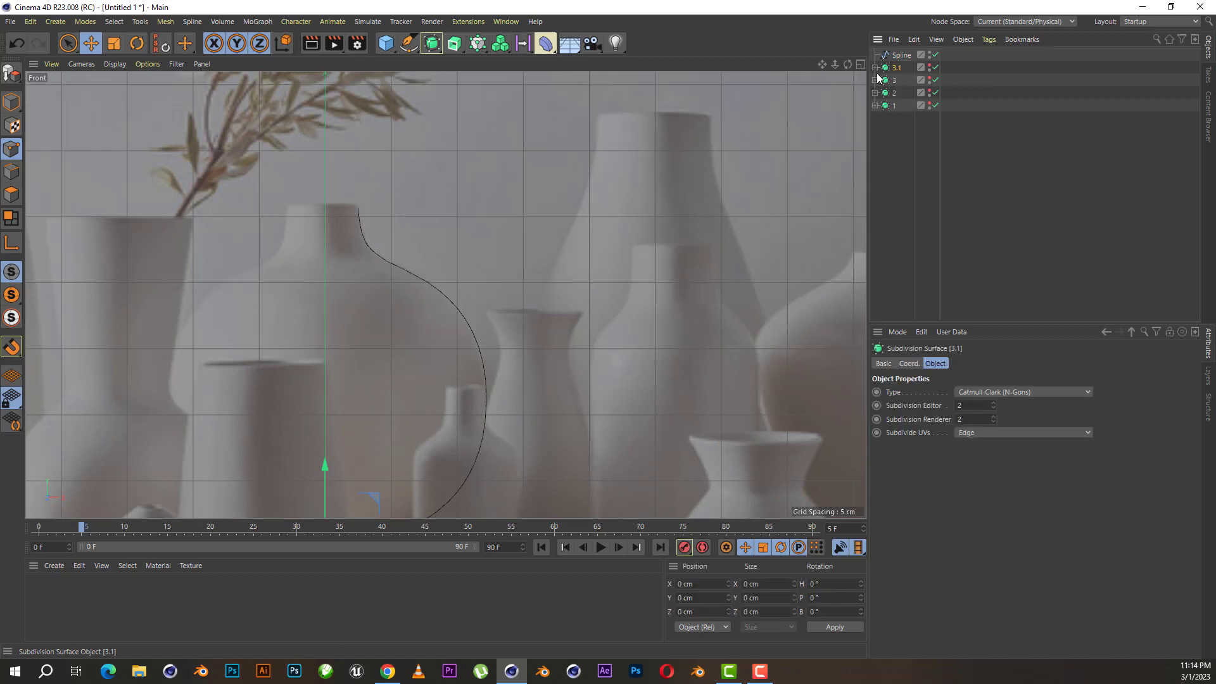
left_click(875, 67)
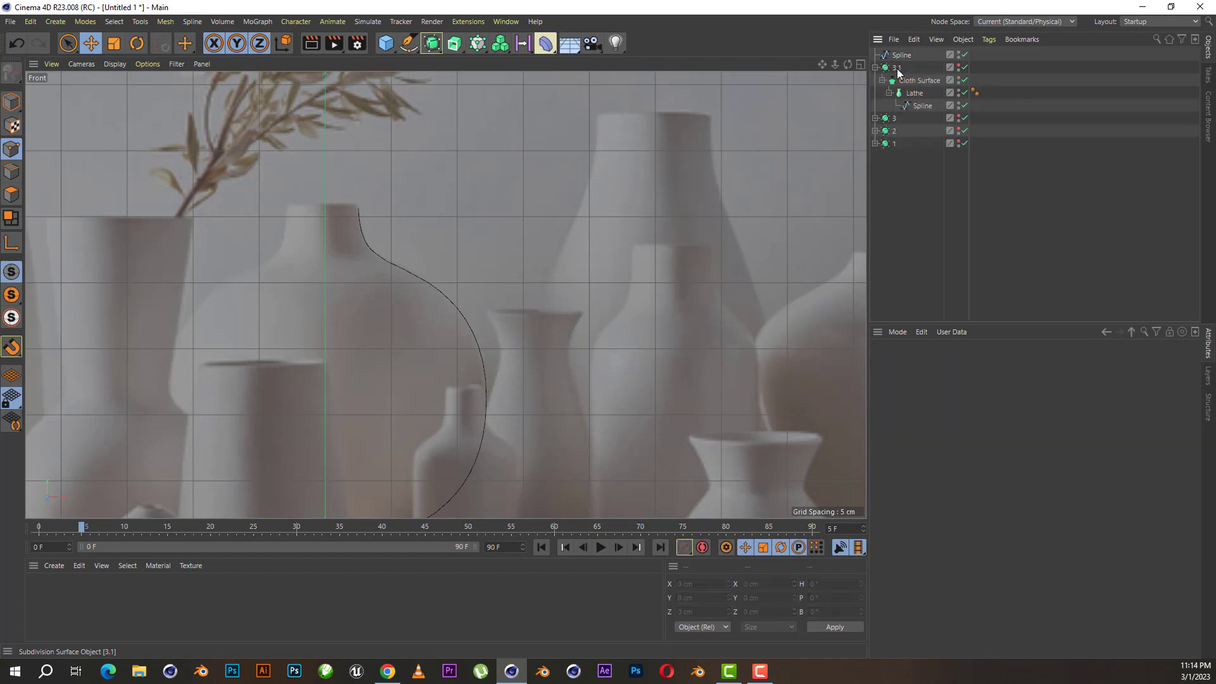
double_click(896, 67)
type("4")
key("Return")
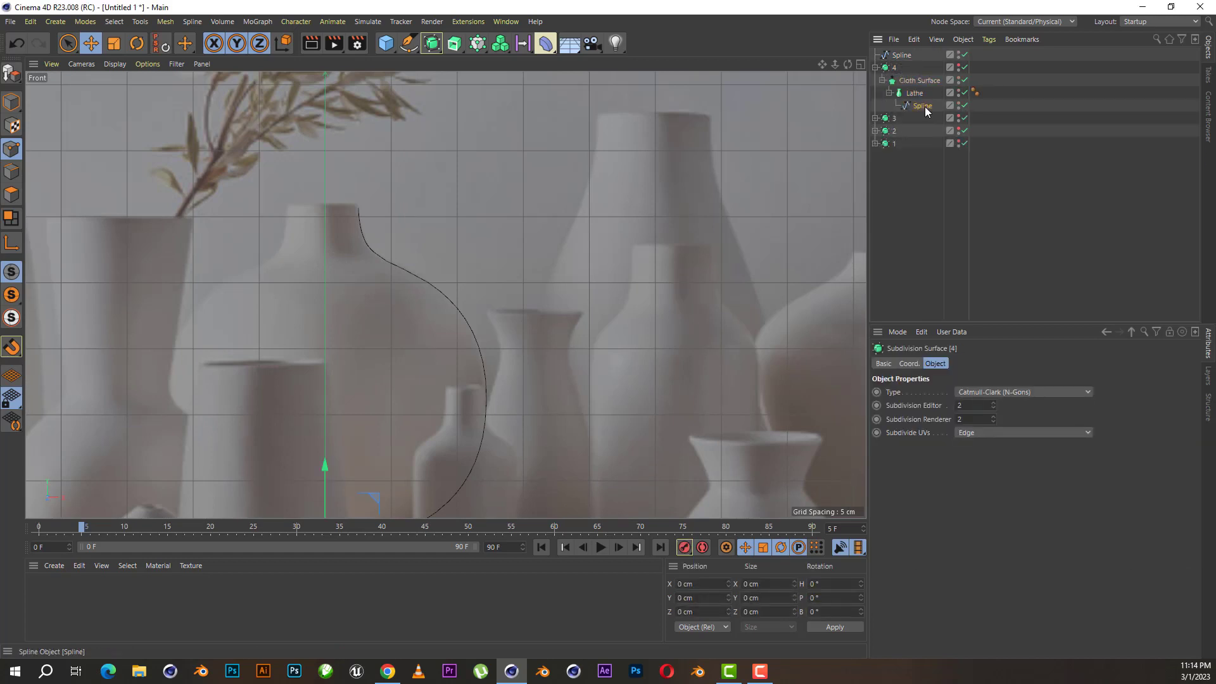
left_click(923, 105)
key("Delete")
left_click_drag(901, 54, 915, 93)
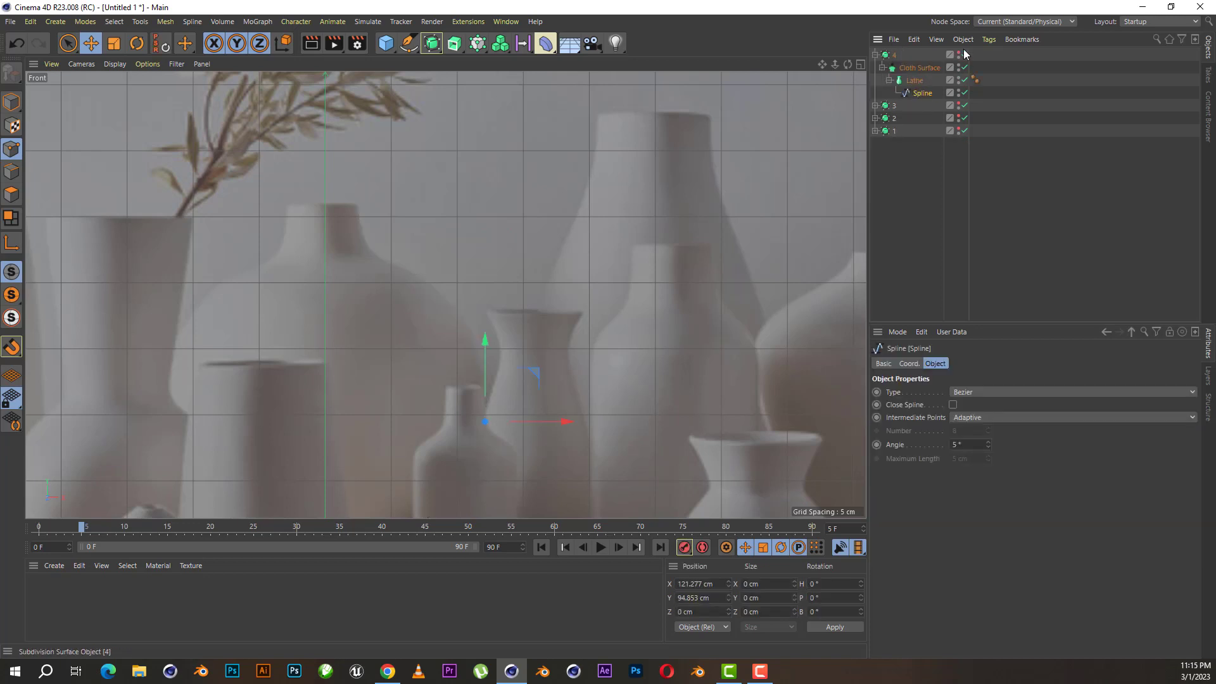
left_click(876, 55)
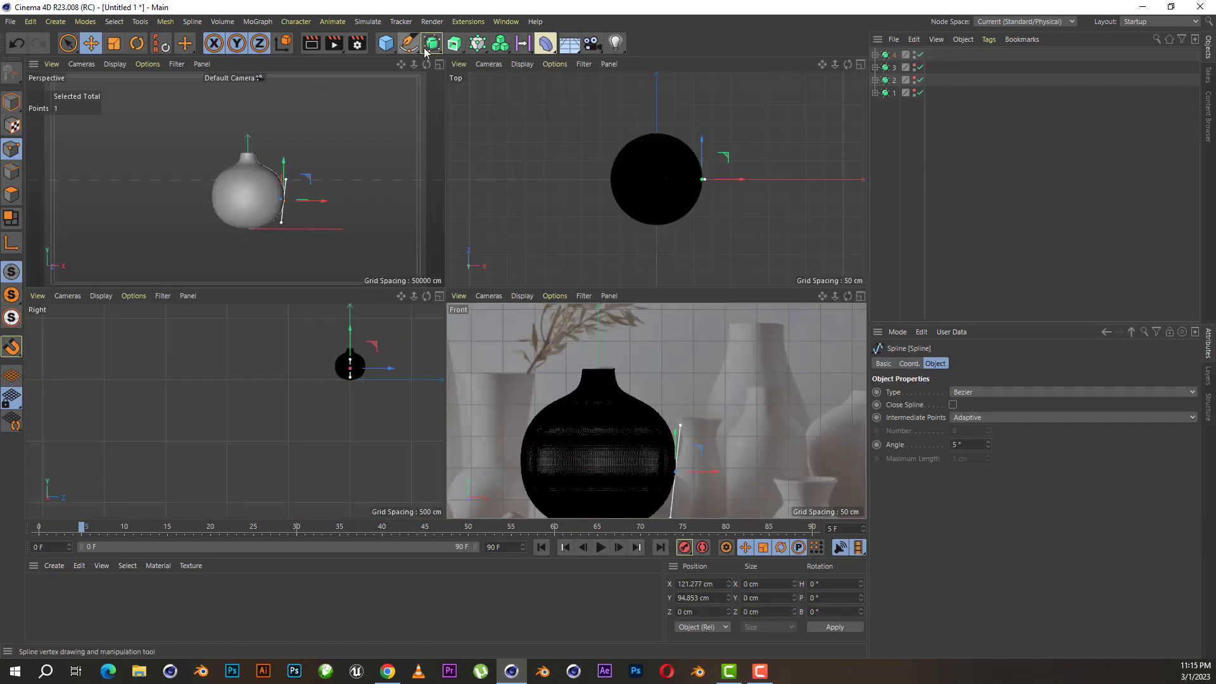
left_click(439, 64)
left_click(698, 275)
scroll(697, 274, "down", 2)
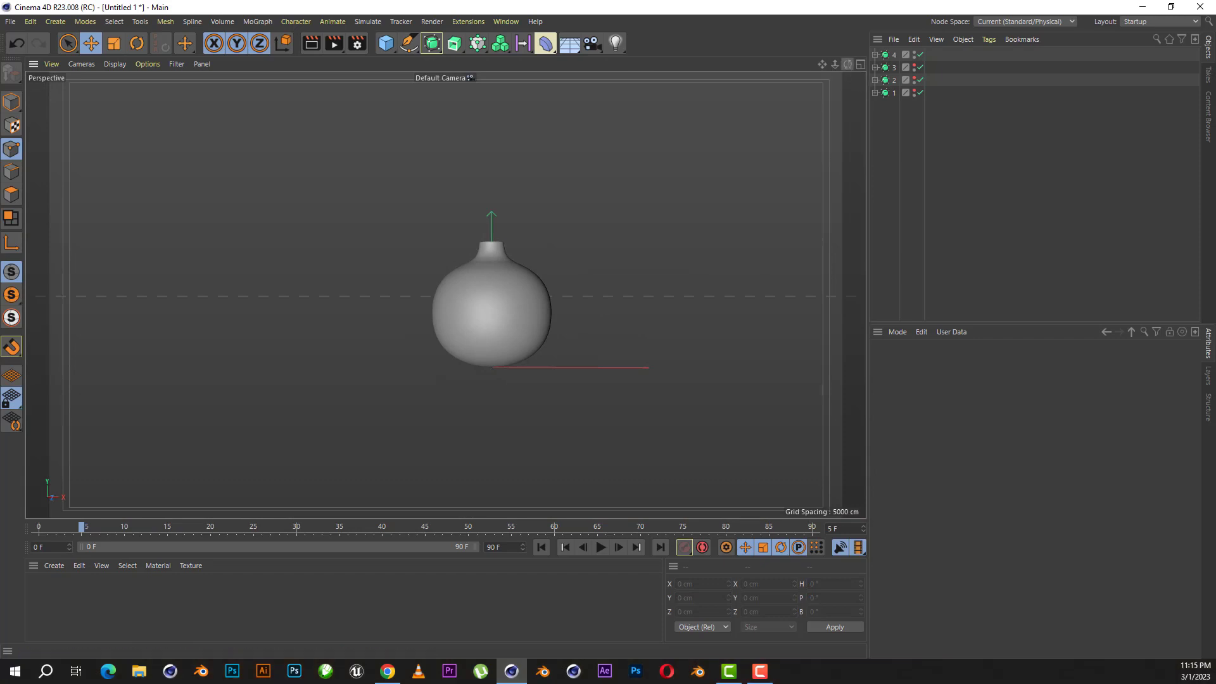
left_click_drag(434, 285, 445, 295, "alt")
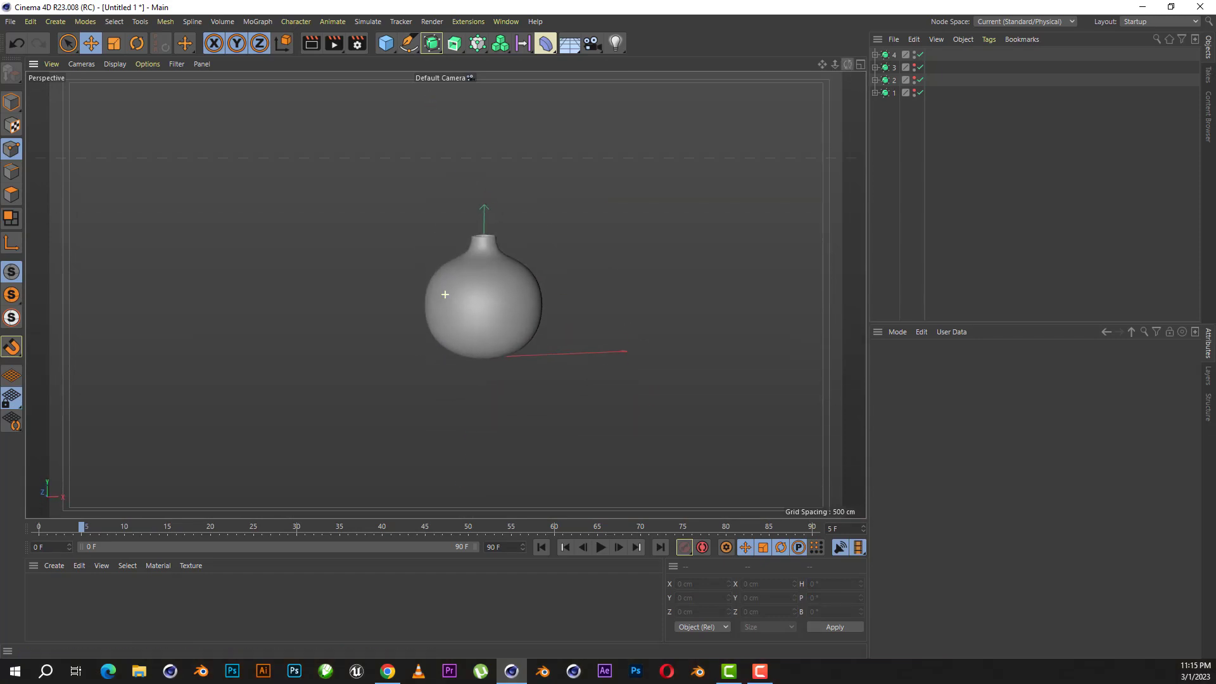
left_click(861, 64)
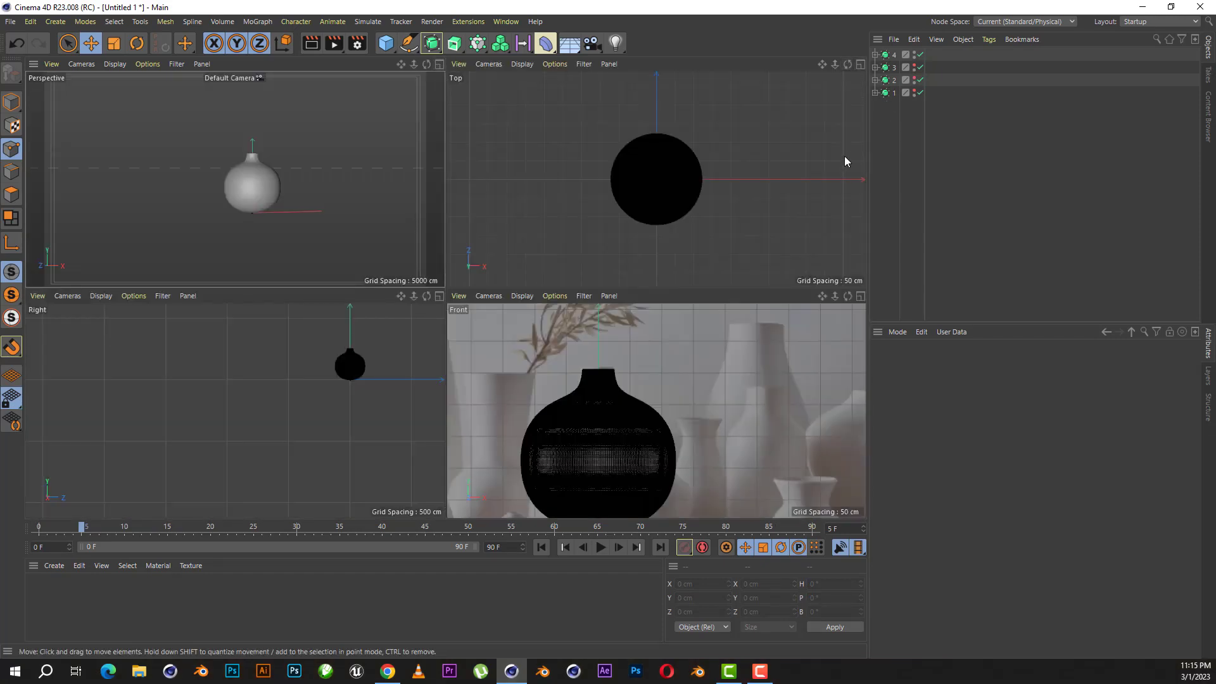
left_click(439, 64)
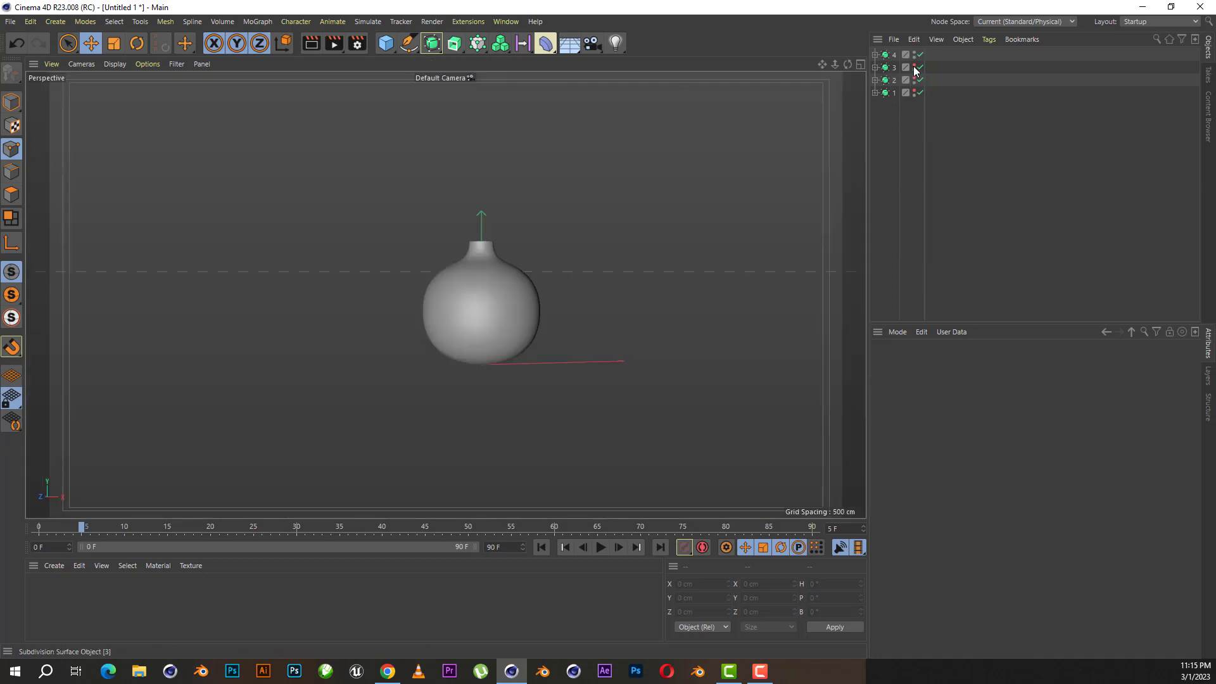
- Move the tall bottle, small bottle and small squat vase out around the round vase
left_click(915, 67)
mouse_move(543, 185)
left_mouse_down("alt")
mouse_move(418, 310)
mouse_move(432, 342)
mouse_move(550, 315)
mouse_move(602, 282)
left_mouse_up("alt")
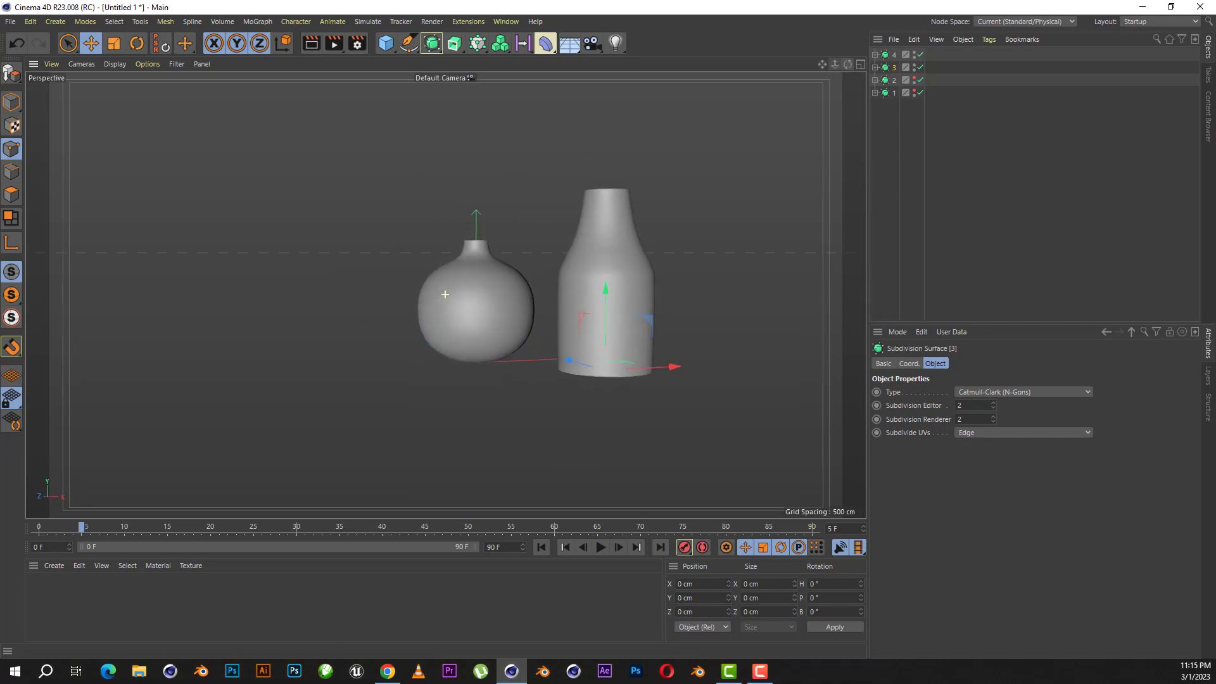
mouse_move(446, 295)
left_mouse_down("alt")
mouse_move(767, 292)
mouse_move(565, 364)
mouse_move(217, 314)
mouse_move(539, 93)
left_mouse_up("alt")
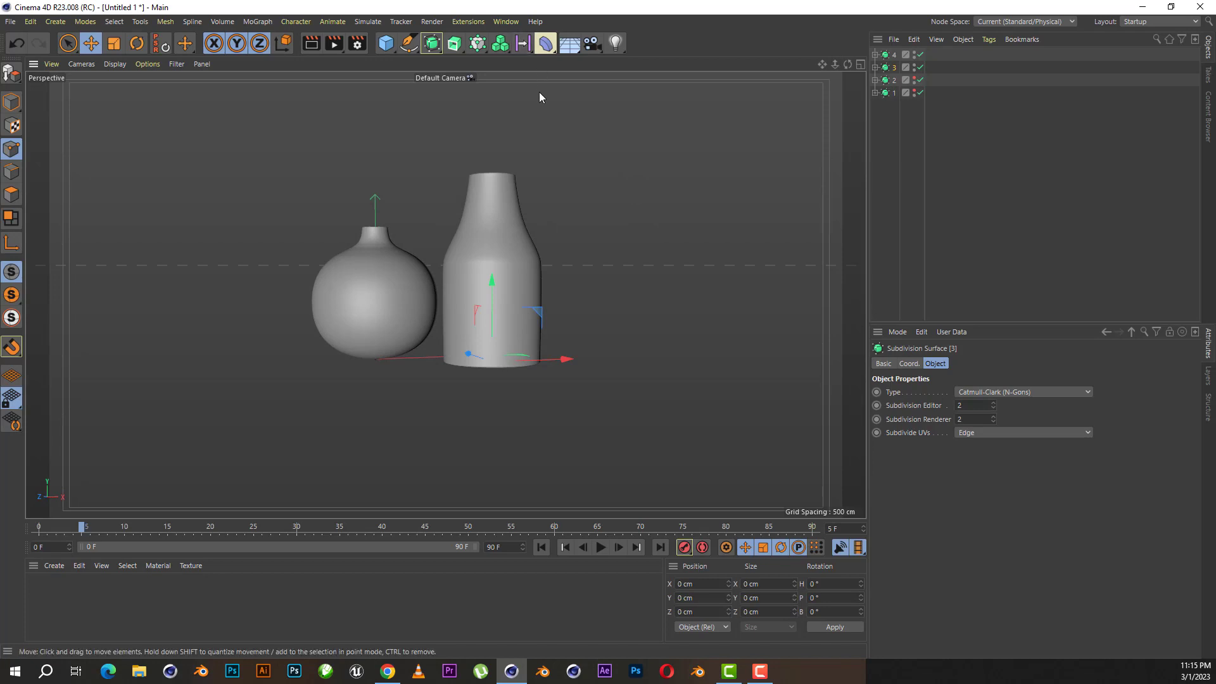
left_click(912, 79)
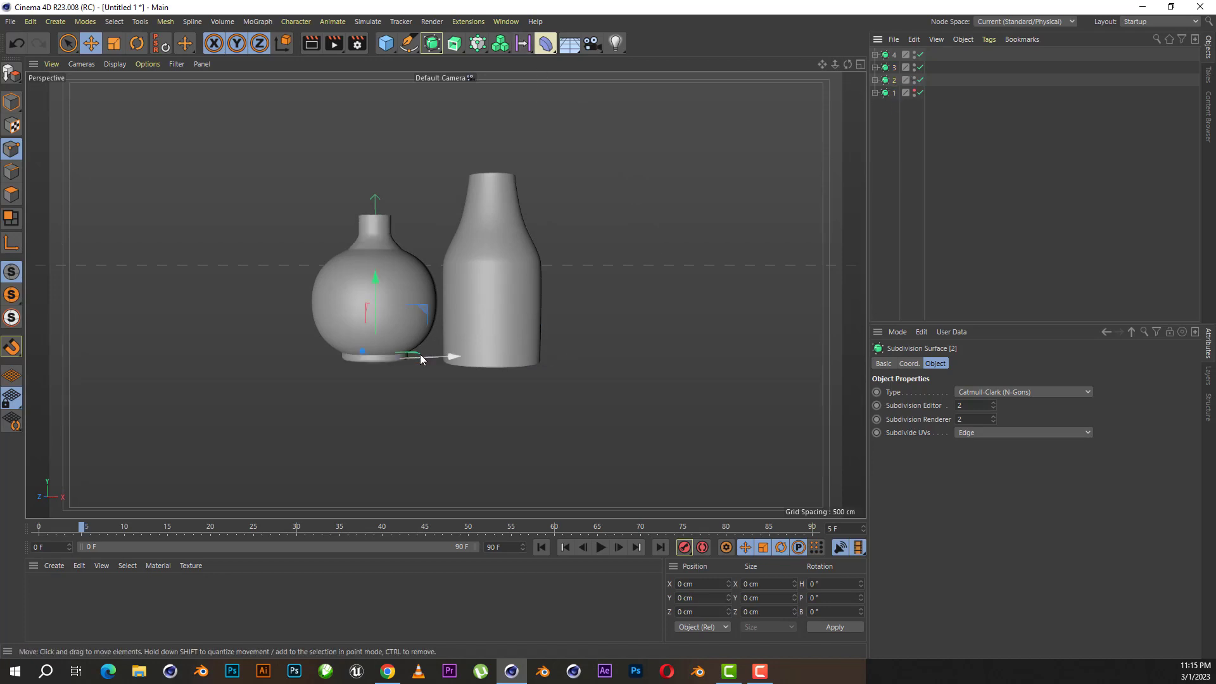
mouse_move(358, 353)
left_mouse_down()
mouse_move(349, 378)
mouse_move(467, 378)
left_mouse_up()
left_click(883, 94)
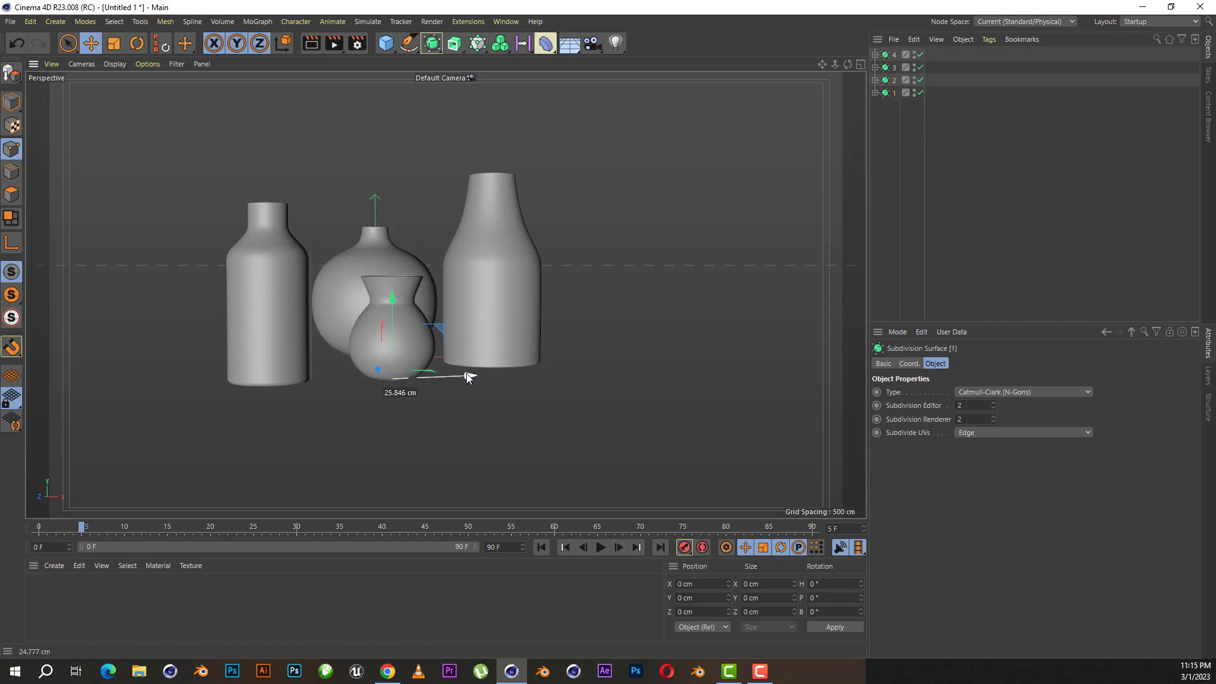
left_click_drag(847, 64, 822, 28)
- Tighten the small and tall bottles toward the group in the Top view, then view from low front
middle_click(848, 64)
scroll(653, 209, "up", 1)
left_click_drag(652, 209, 653, 184)
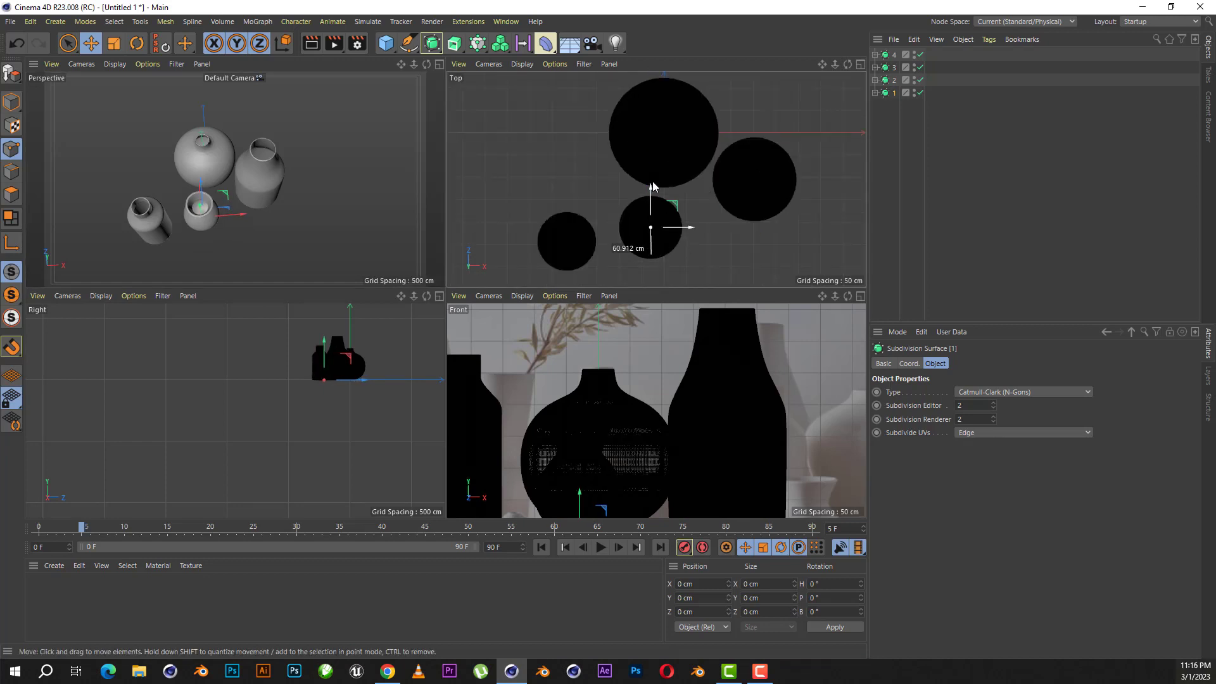
left_click(889, 81)
mouse_move(573, 203)
left_mouse_down()
mouse_move(577, 149)
mouse_move(626, 178)
left_mouse_up()
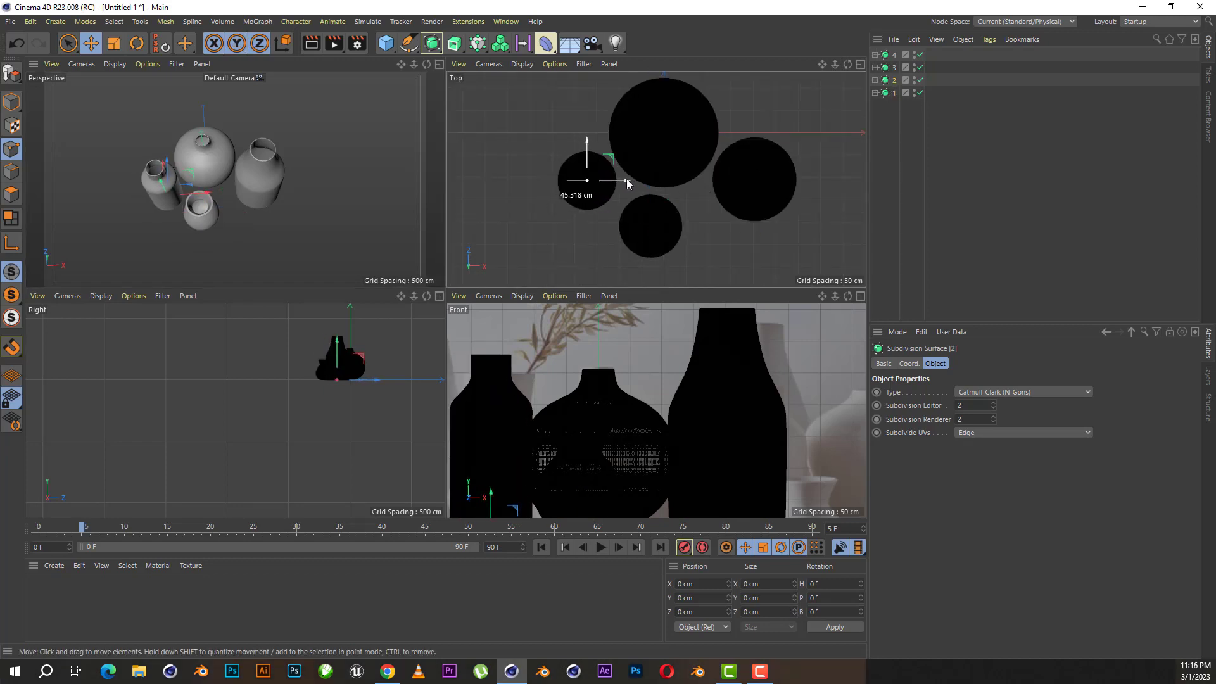
left_click_drag(589, 142, 589, 151)
left_click(890, 92)
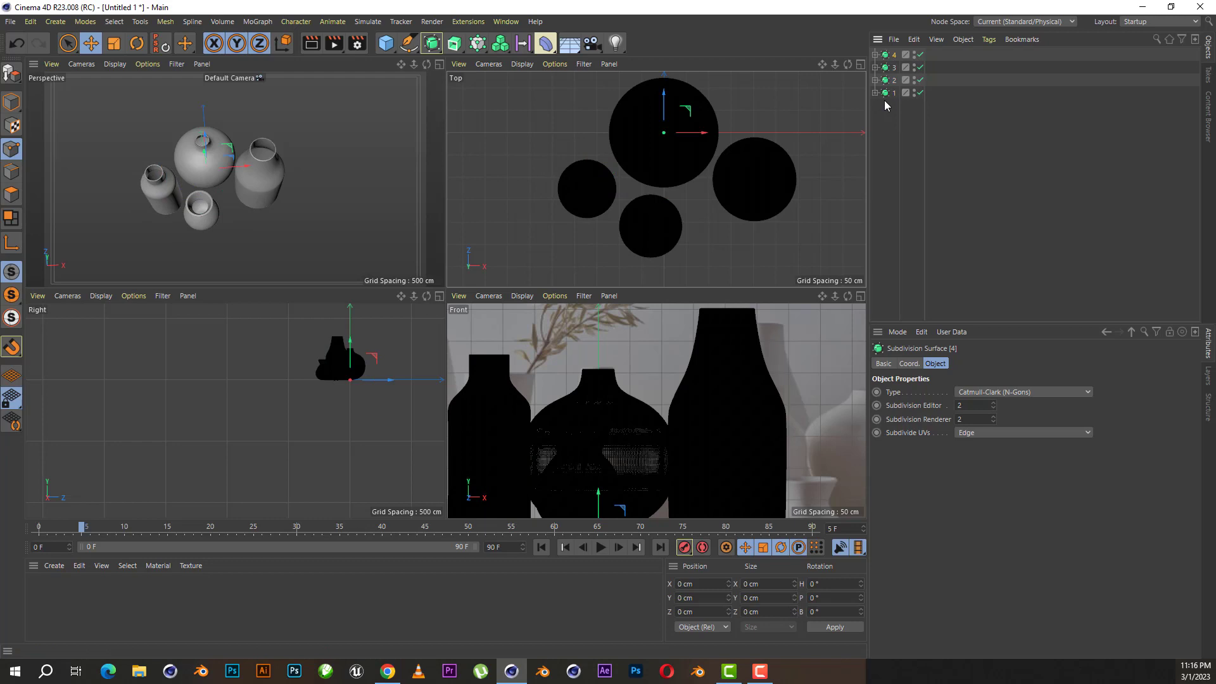
left_click(891, 68)
left_click_drag(754, 148, 753, 170)
left_click(438, 64)
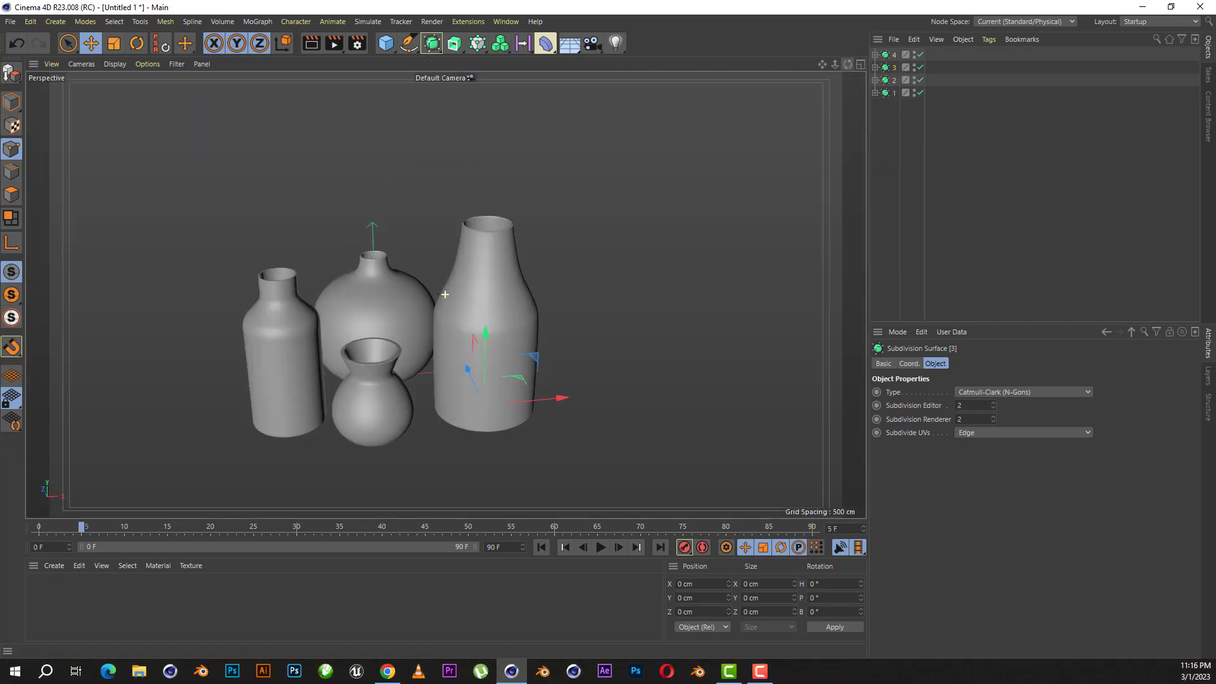
left_click_drag(445, 294, 519, 307, "alt")
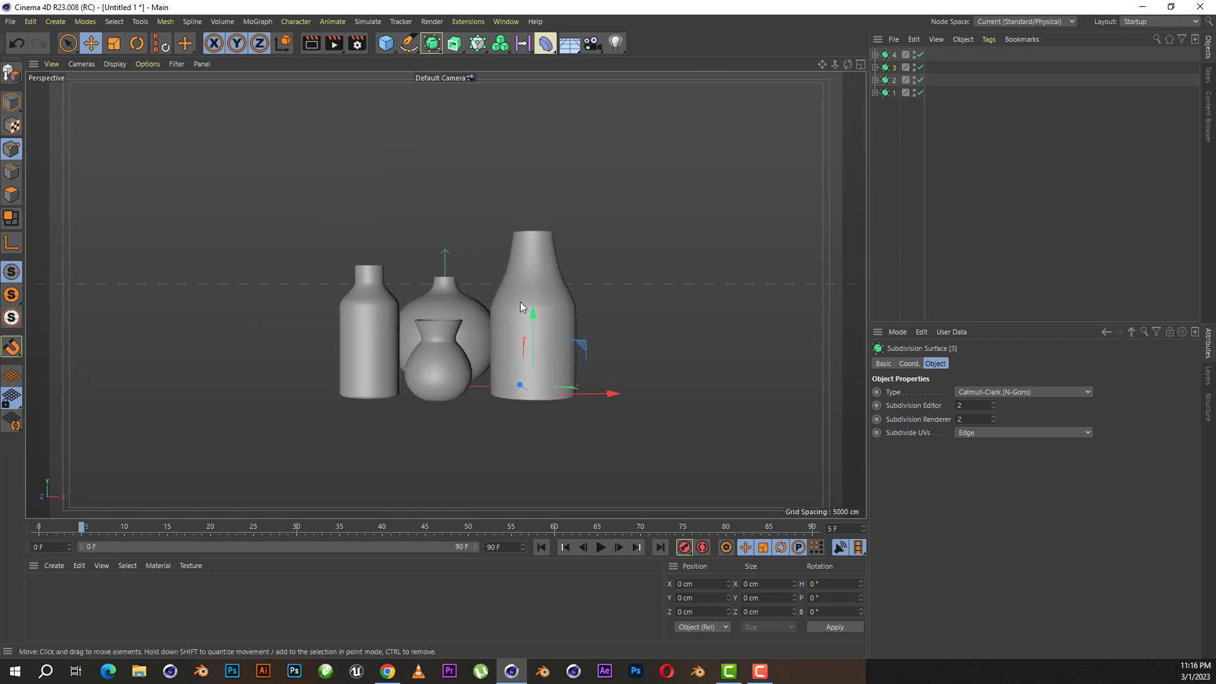
scroll(544, 317, "up", 3)
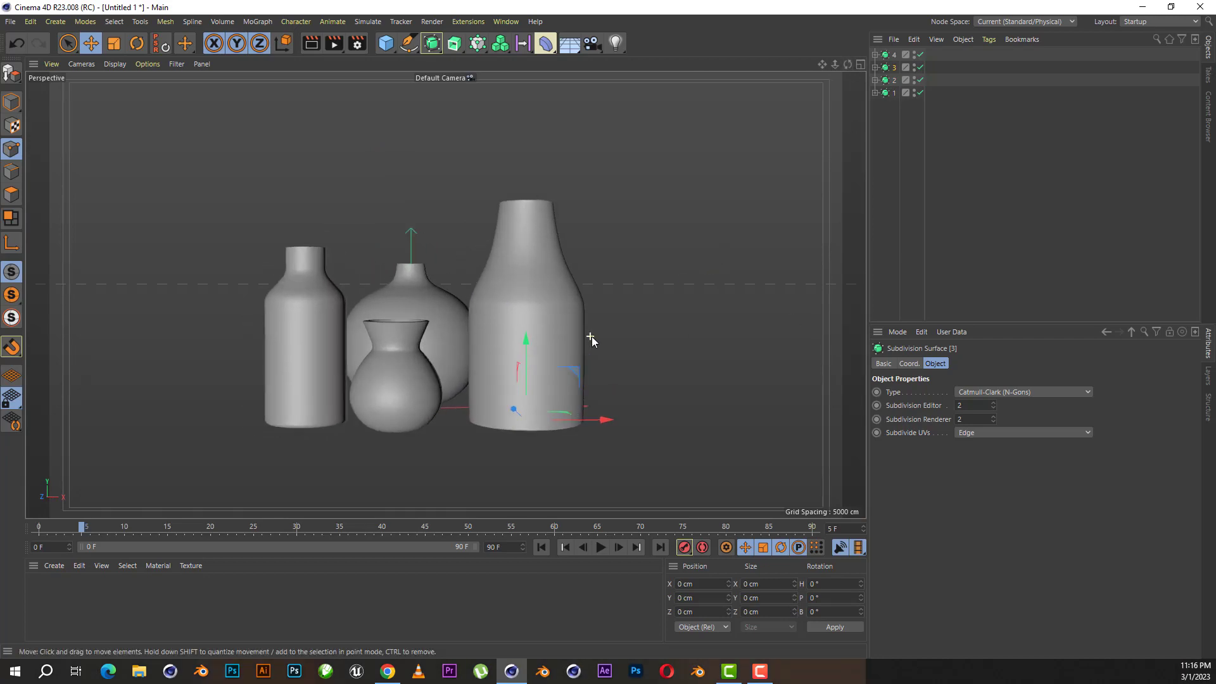
- Add a cube and size it to about 1405 cm wide and 972 cm deep in the Top view
left_click(393, 43)
left_click(488, 58)
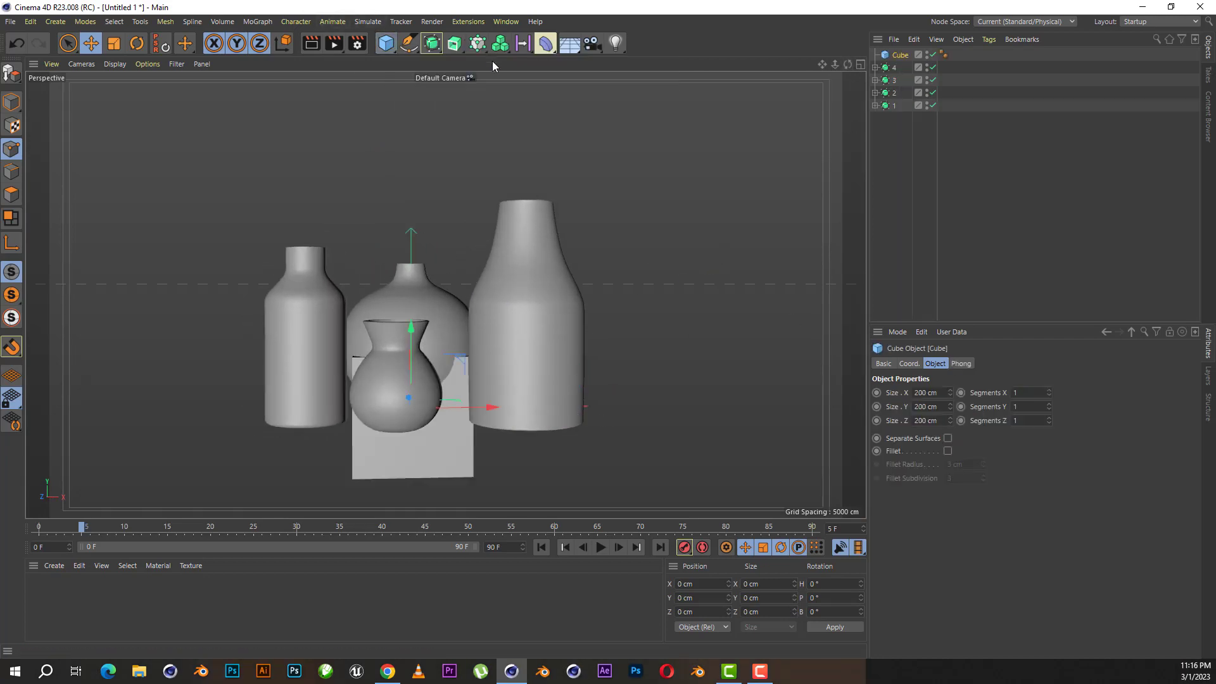
left_click(862, 65)
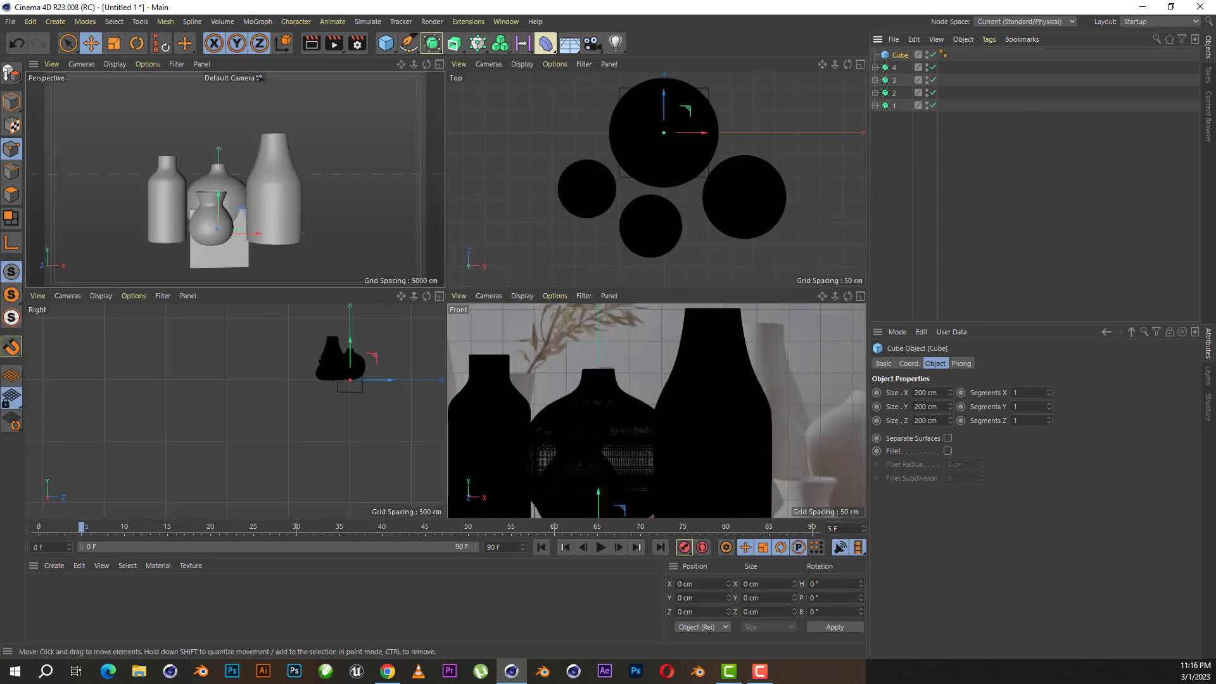
left_click(11, 101)
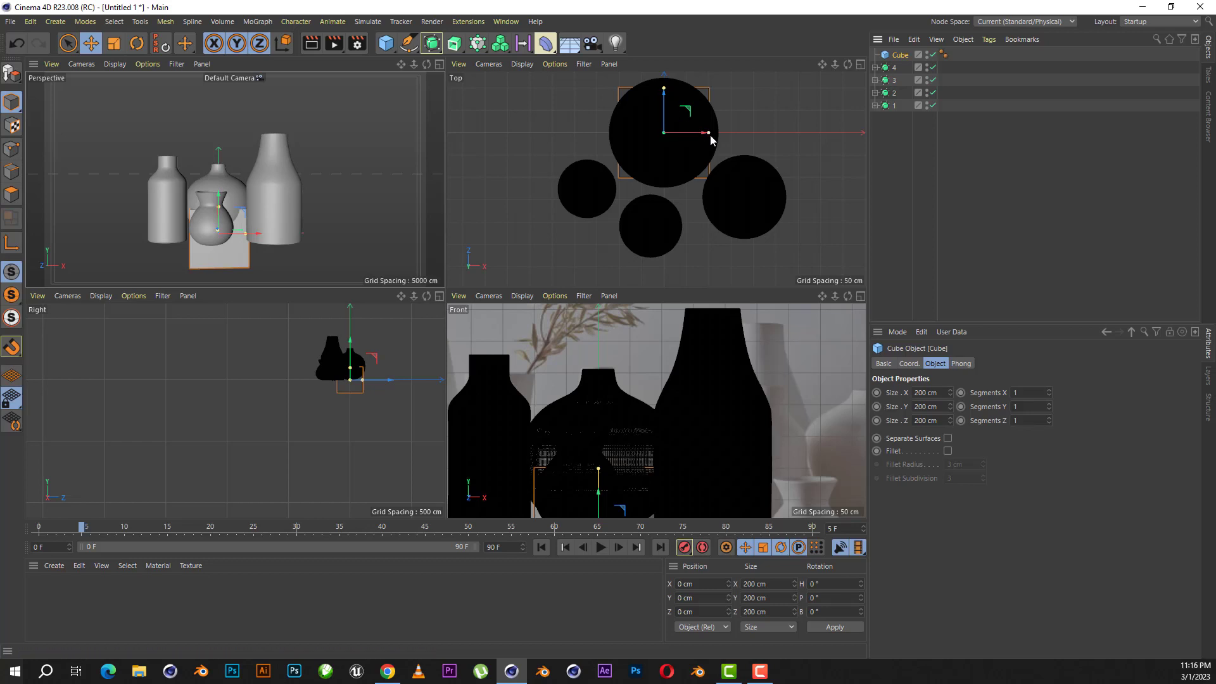
left_click_drag(712, 139, 777, 132)
scroll(679, 184, "down", 2)
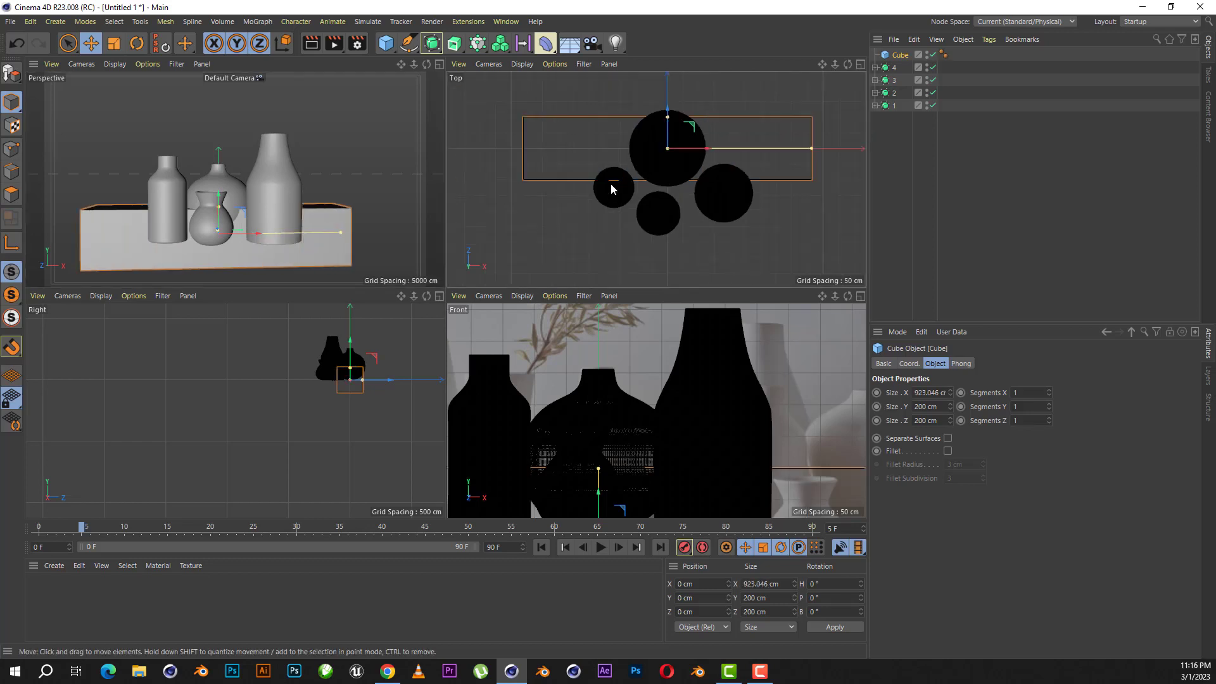
scroll(611, 188, "down", 2)
left_click_drag(645, 146, 664, 81)
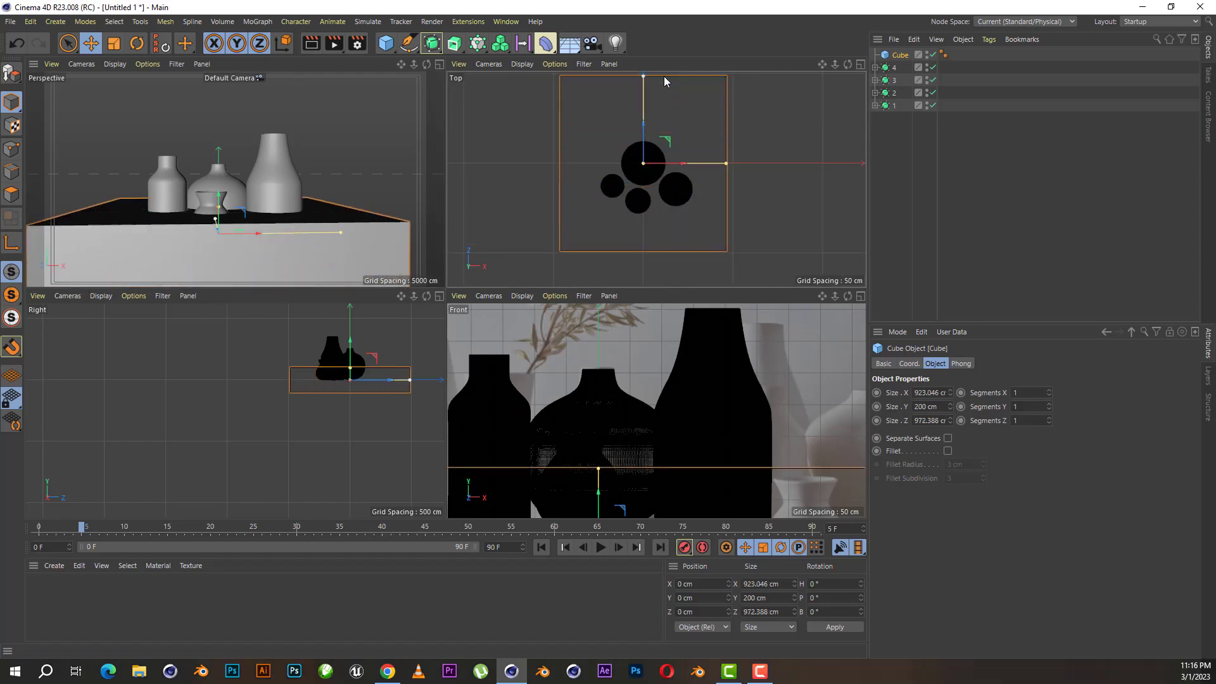
left_click_drag(726, 163, 770, 162)
scroll(675, 379, "down", 1)
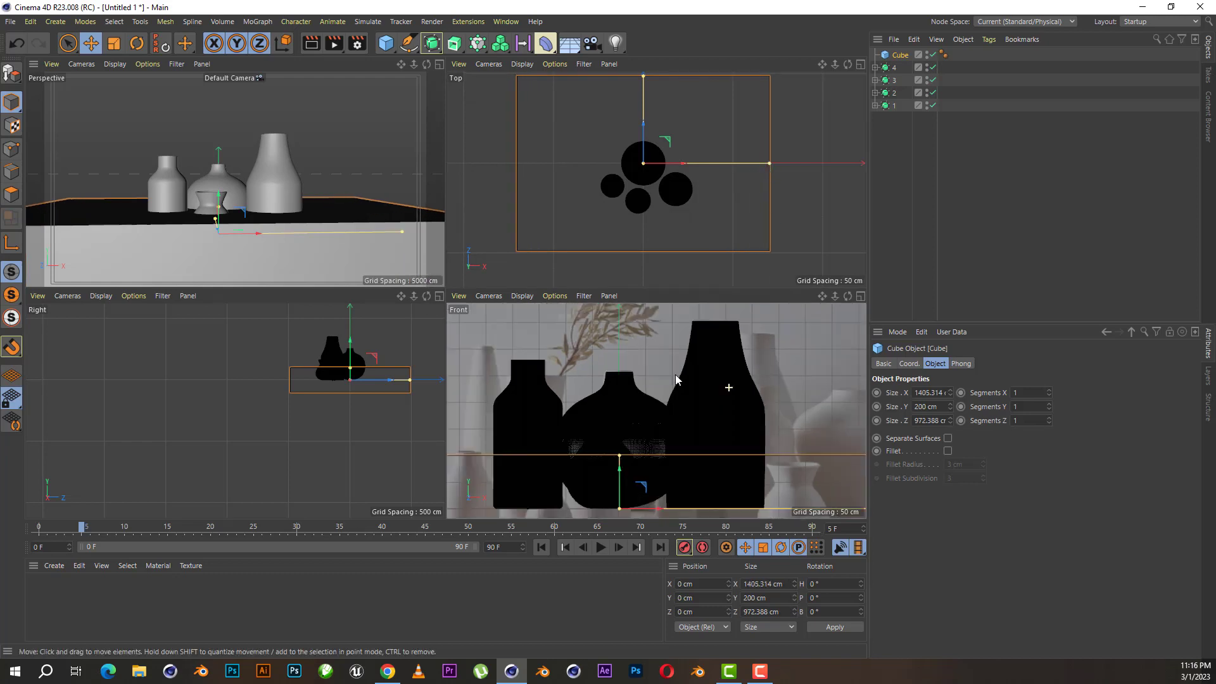
scroll(623, 370, "down", 4)
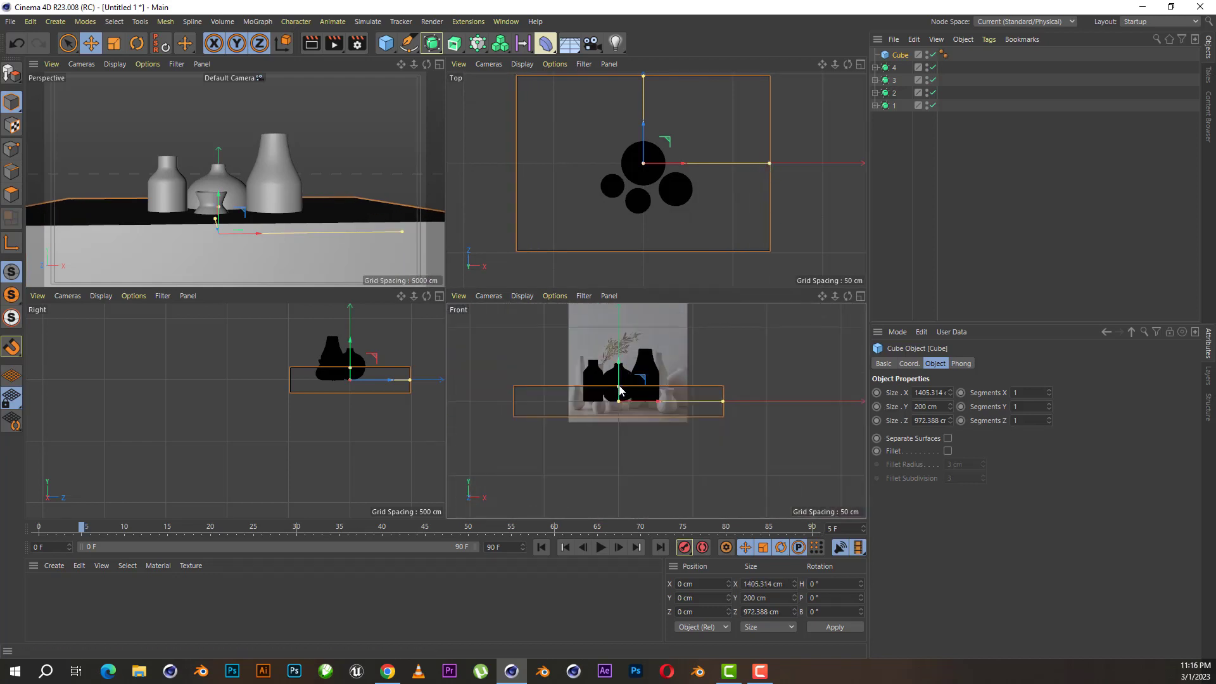
- Enlarge and raise the cube to about 3977 × 2000 × 3155 cm around the vases
left_click_drag(620, 387, 619, 304)
scroll(637, 465, "down", 2)
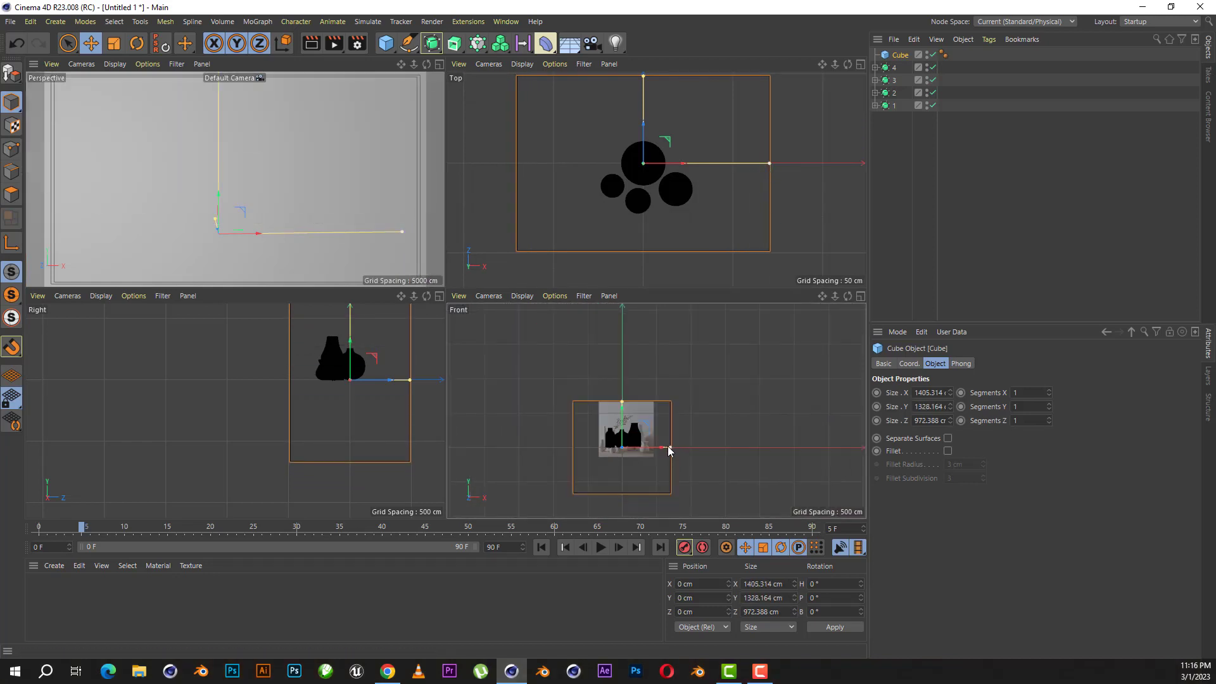
left_click_drag(667, 448, 711, 446)
left_click_drag(623, 436, 626, 392)
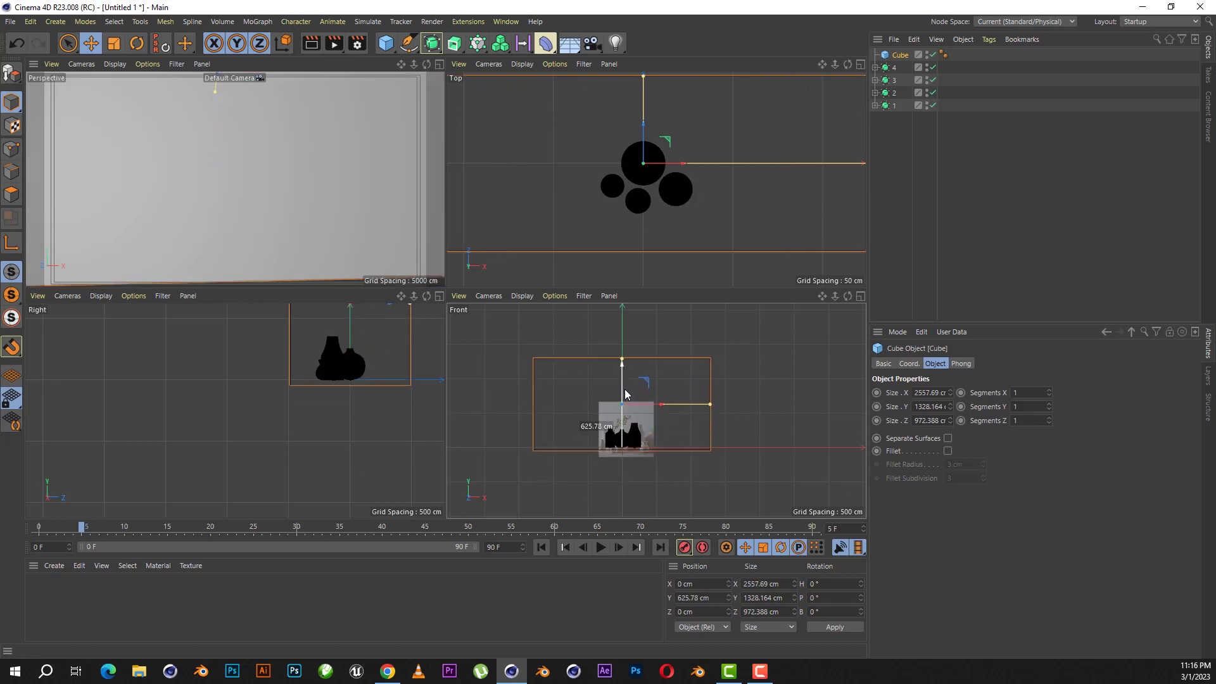
scroll(651, 139, "down", 2)
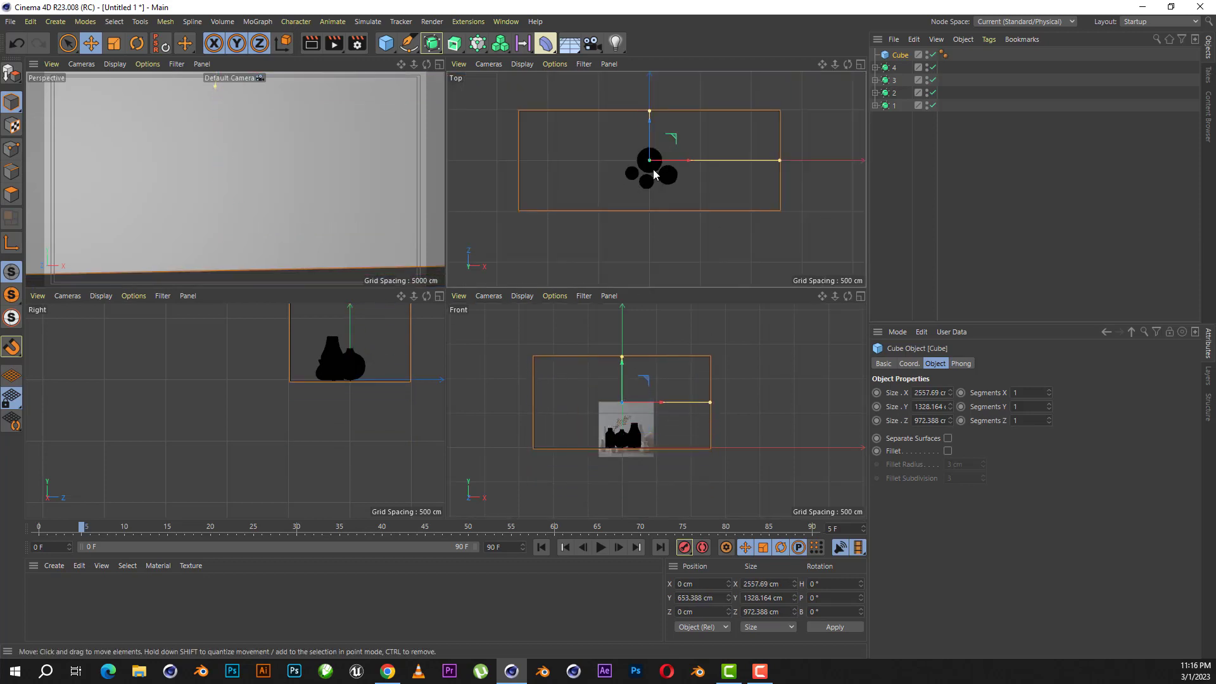
left_click_drag(651, 131, 653, 61)
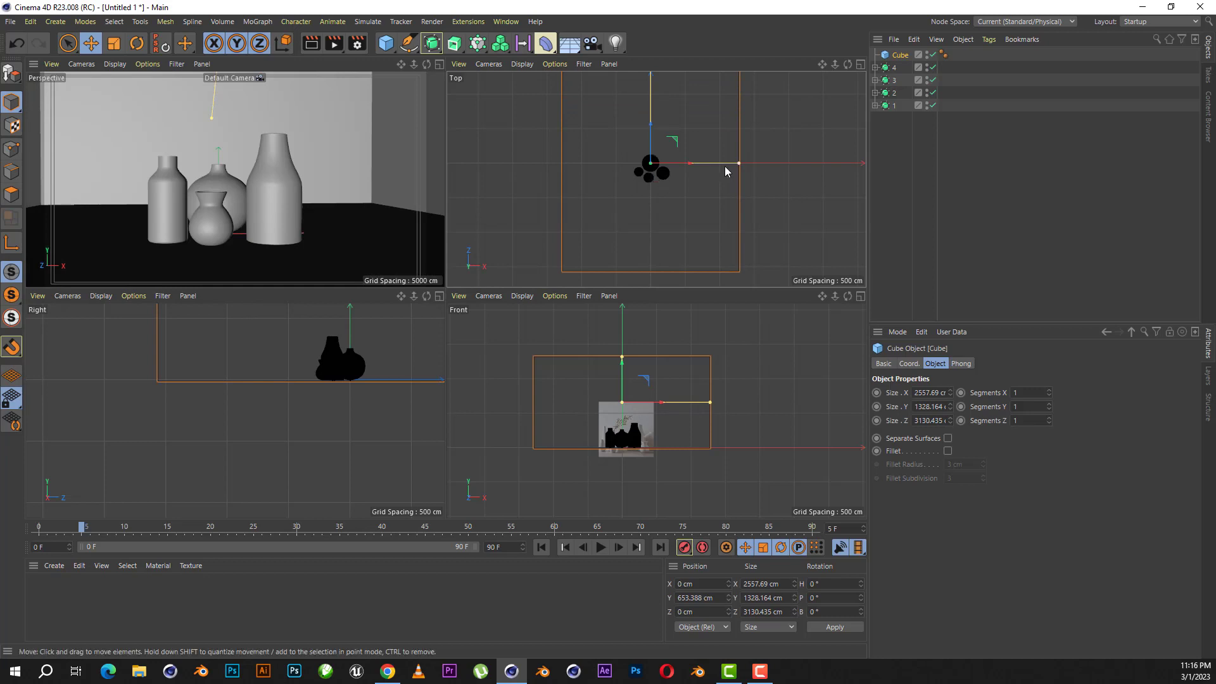
left_click_drag(738, 164, 788, 163)
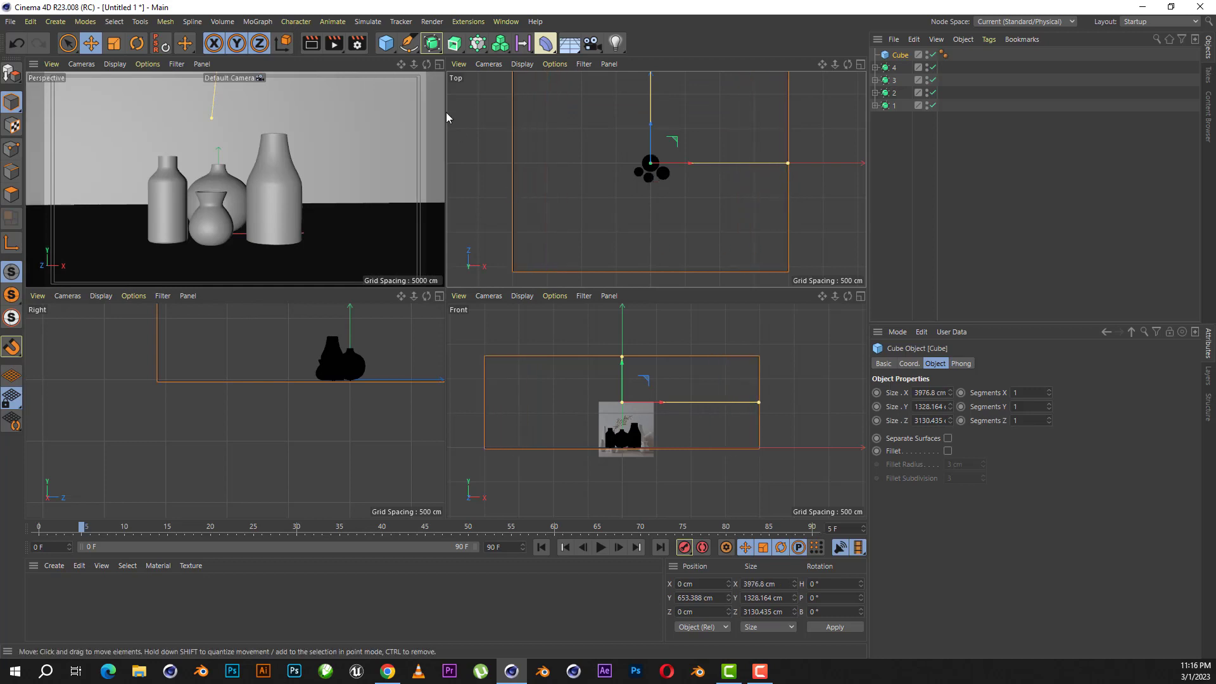
scroll(275, 433, "down", 4)
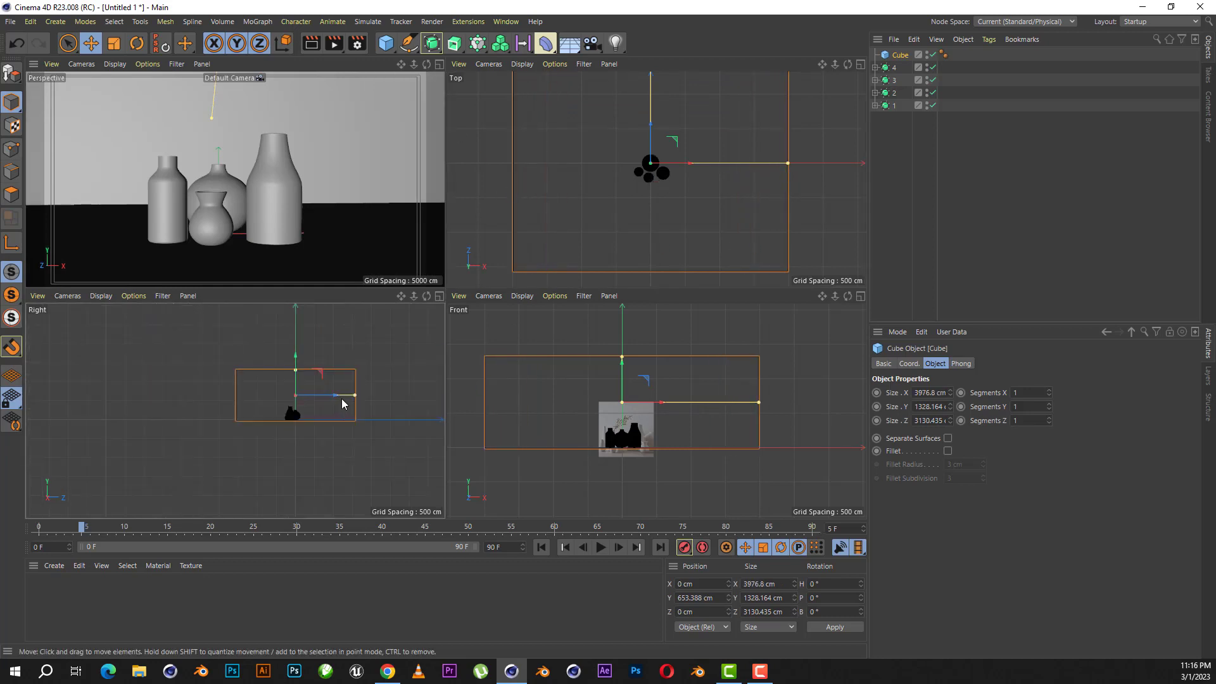
mouse_move(352, 395)
left_mouse_down()
mouse_move(339, 396)
mouse_move(355, 395)
left_mouse_up()
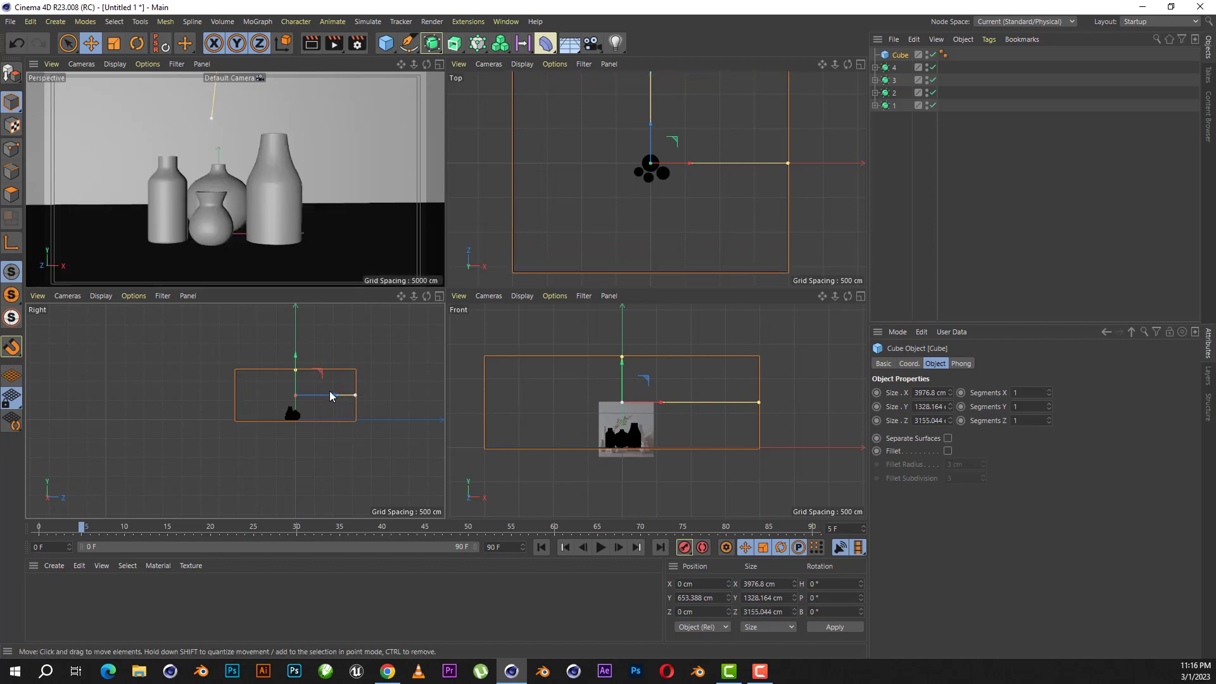
left_click_drag(295, 369, 297, 374)
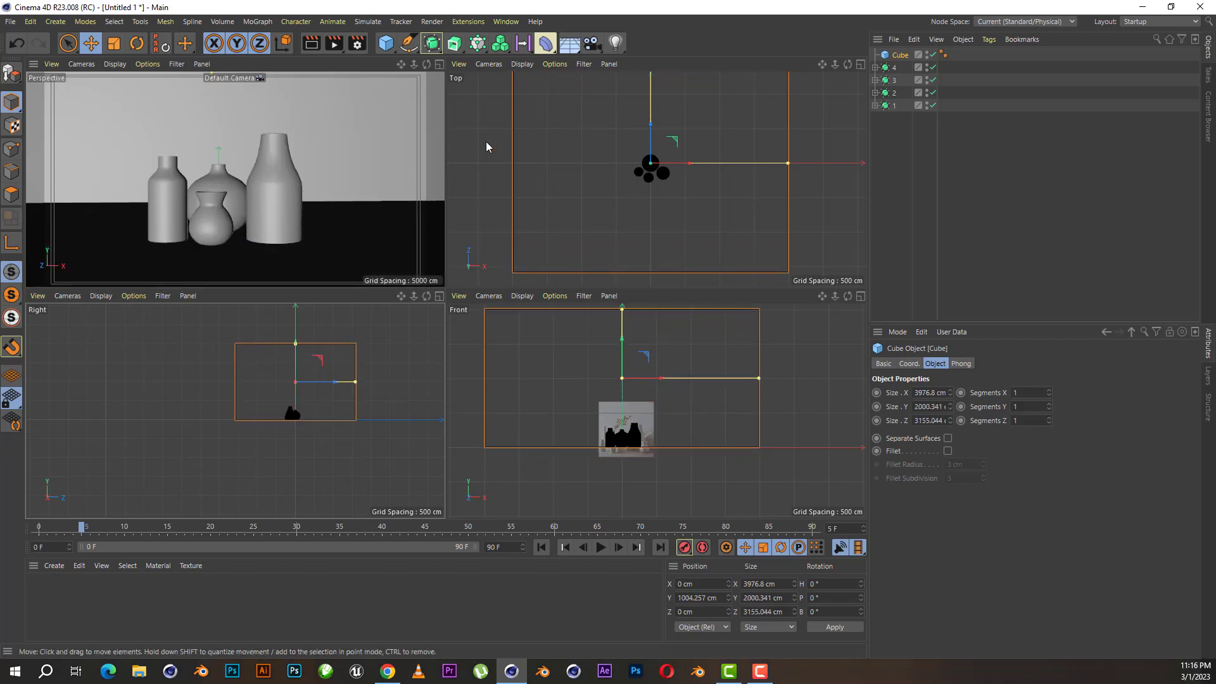
- Fillet the backdrop cube's edges with a 648.171 cm radius and 18 subdivisions
left_click(947, 452)
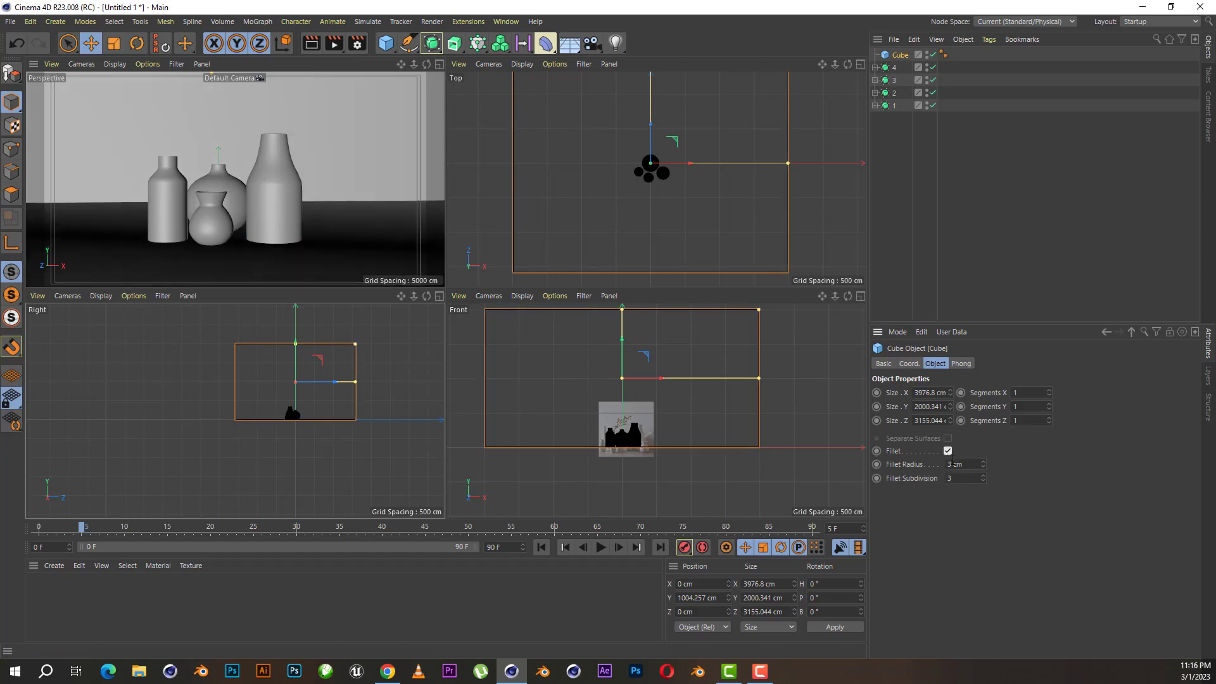
left_click_drag(985, 464, 984, 412)
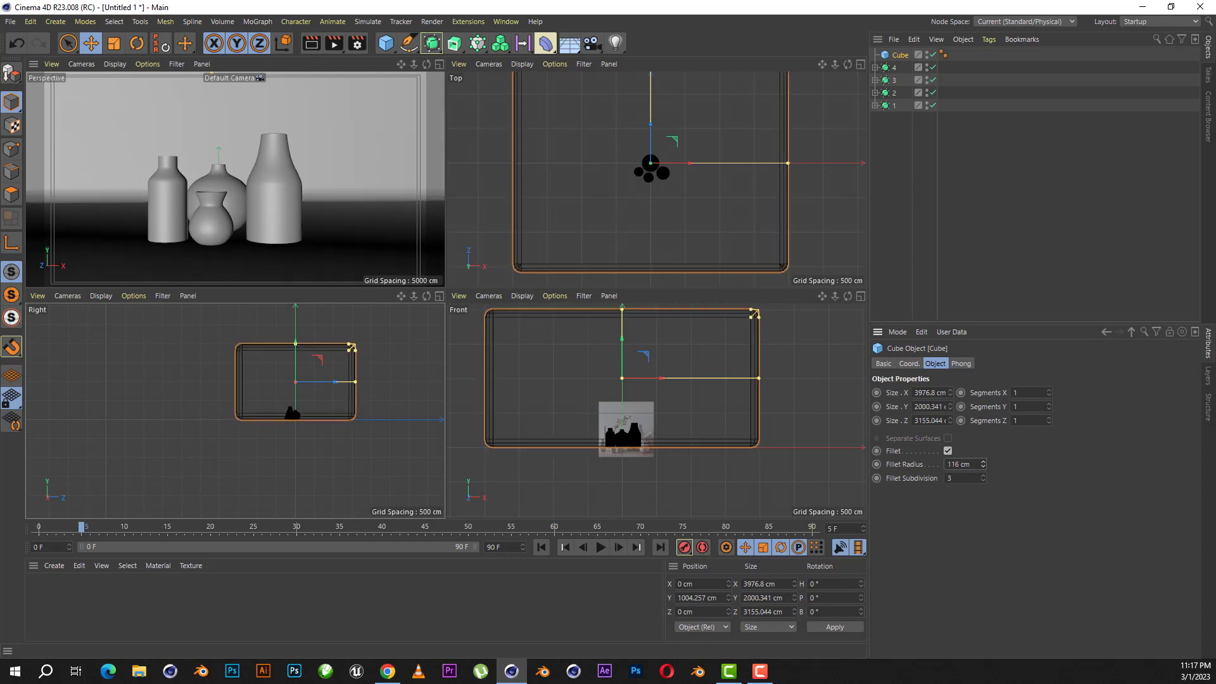
mouse_move(985, 464)
left_mouse_down()
mouse_move(950, 484)
mouse_move(982, 462)
left_mouse_up()
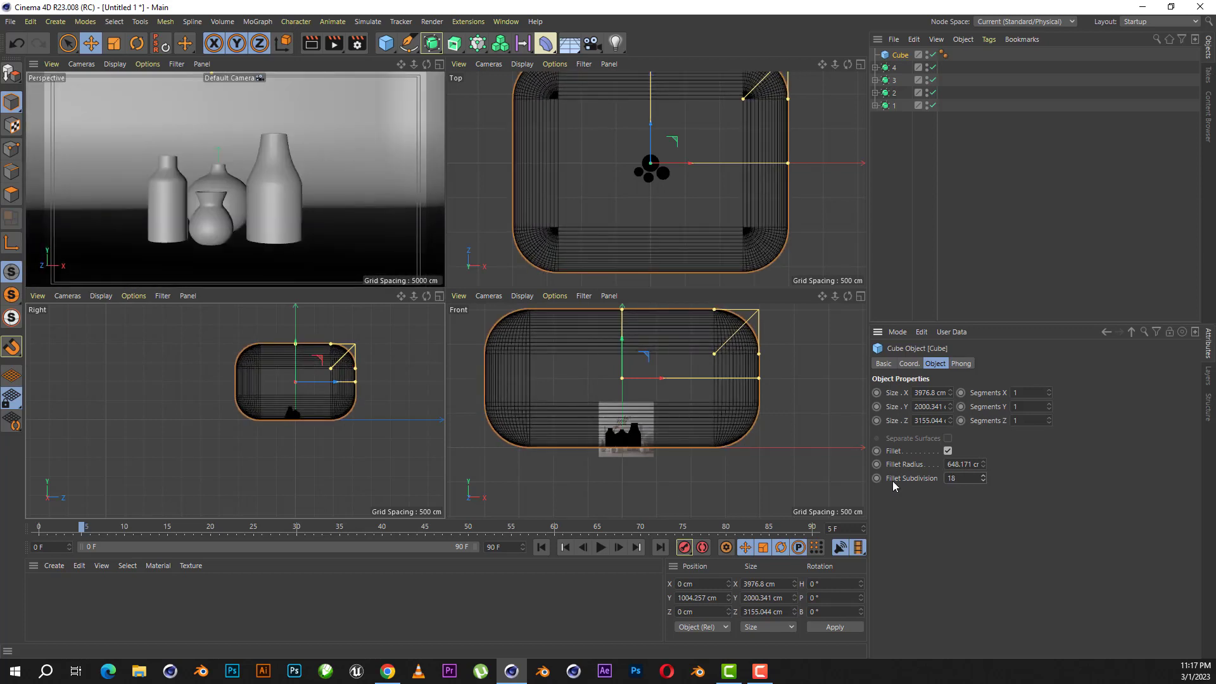
left_click(440, 65)
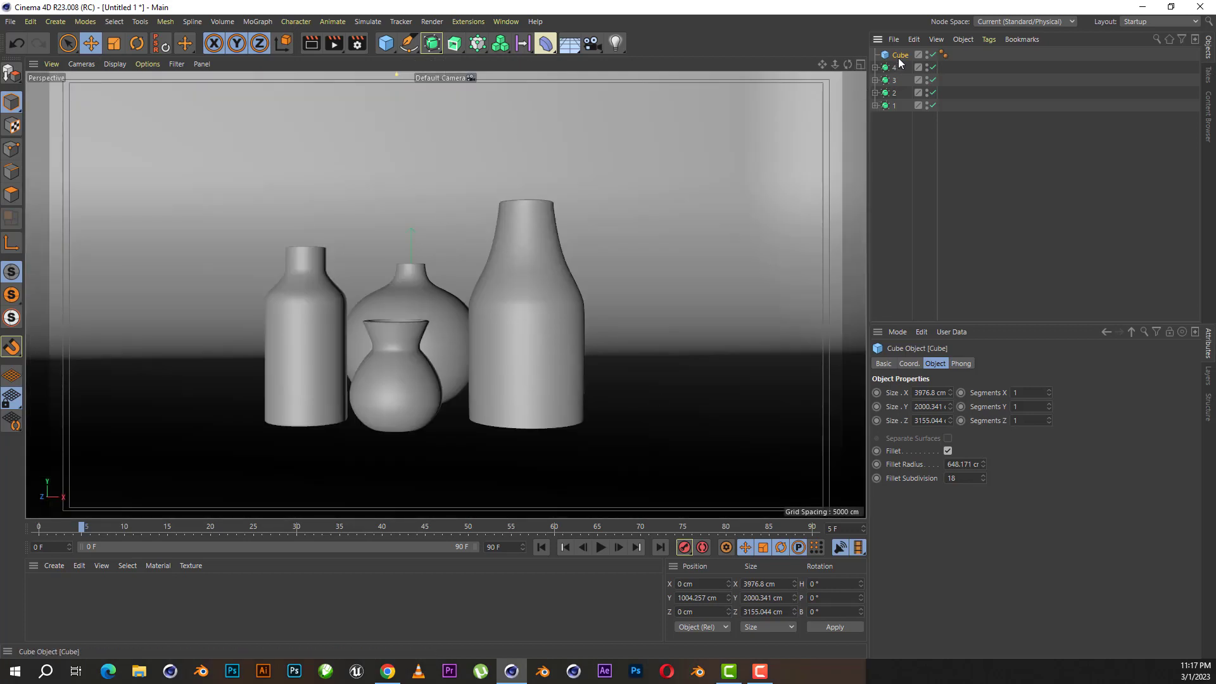
- Make the cube editable and delete its upper points box-selected in the Right view
left_click(12, 74)
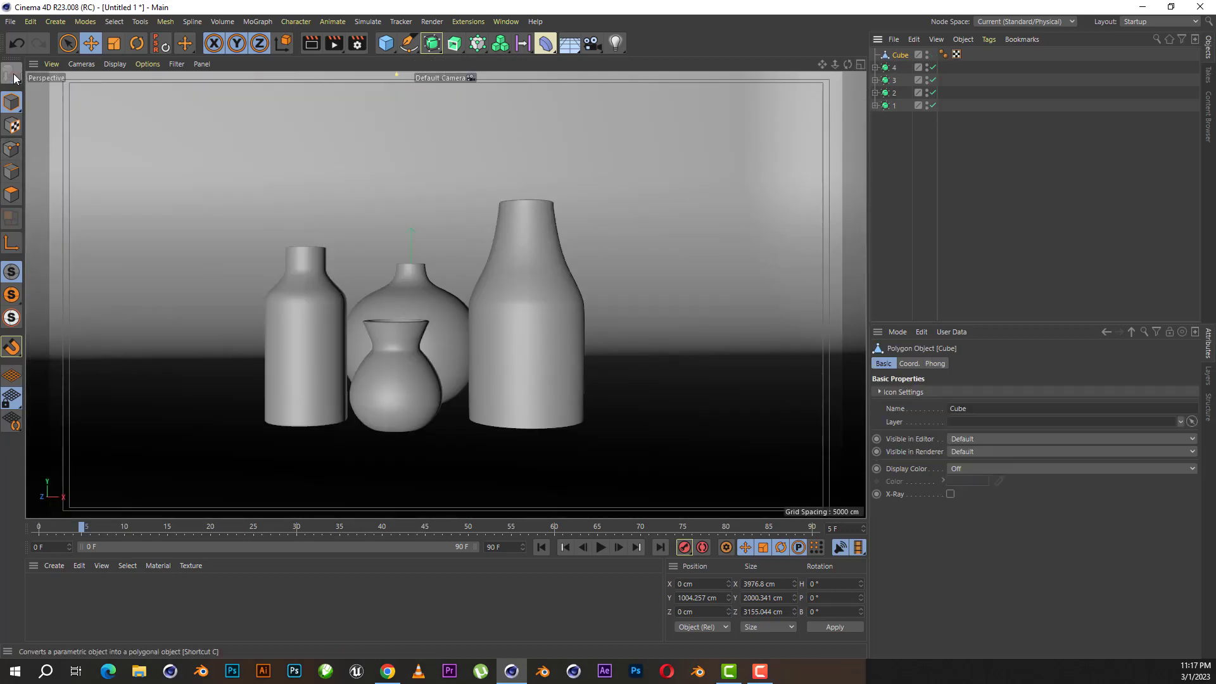
left_click(858, 68)
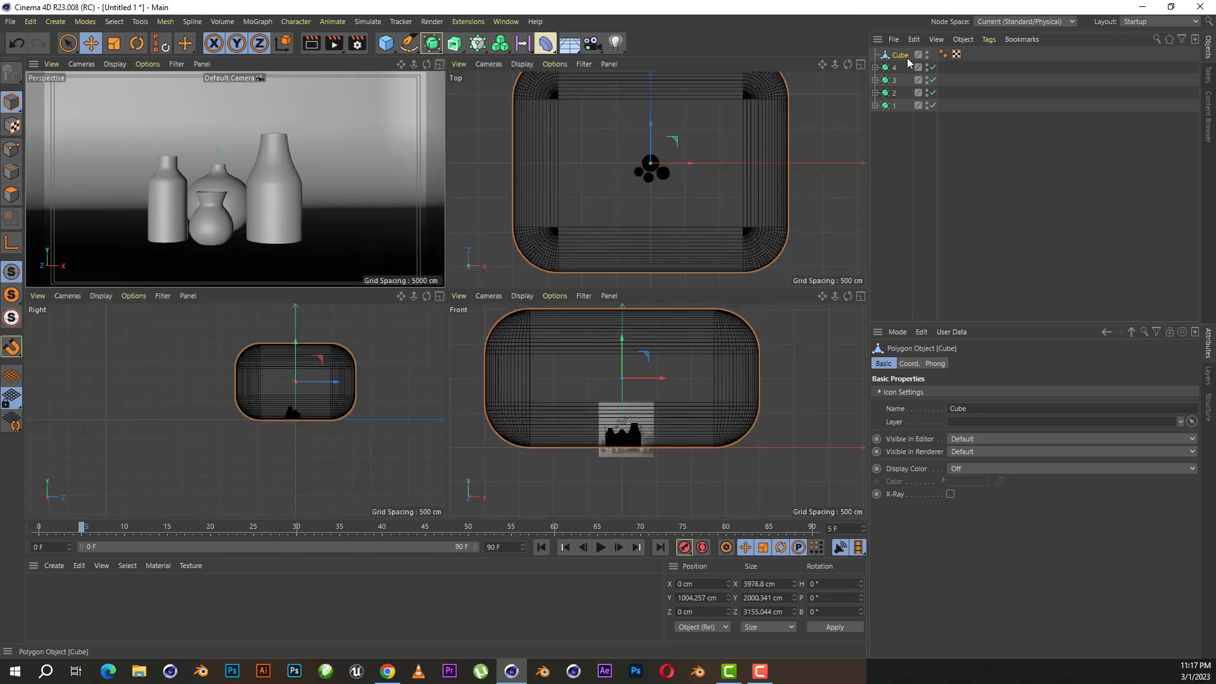
left_click(68, 43)
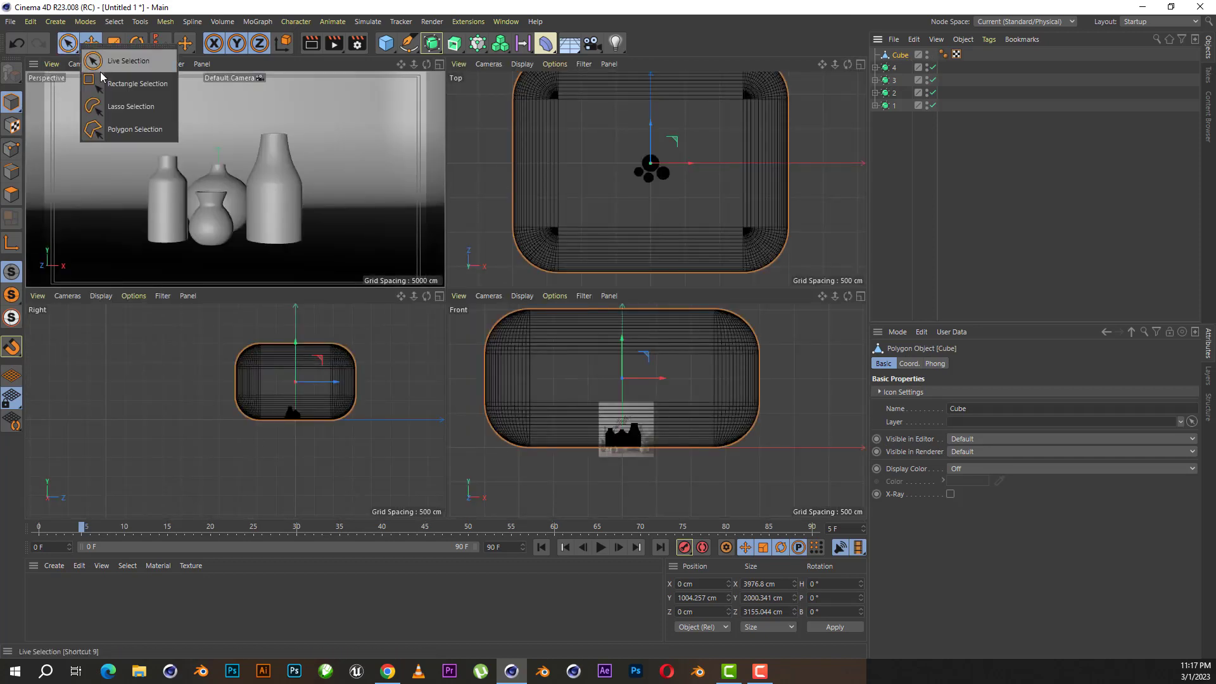
left_click(114, 92)
left_click(12, 149)
key("ctrl+a")
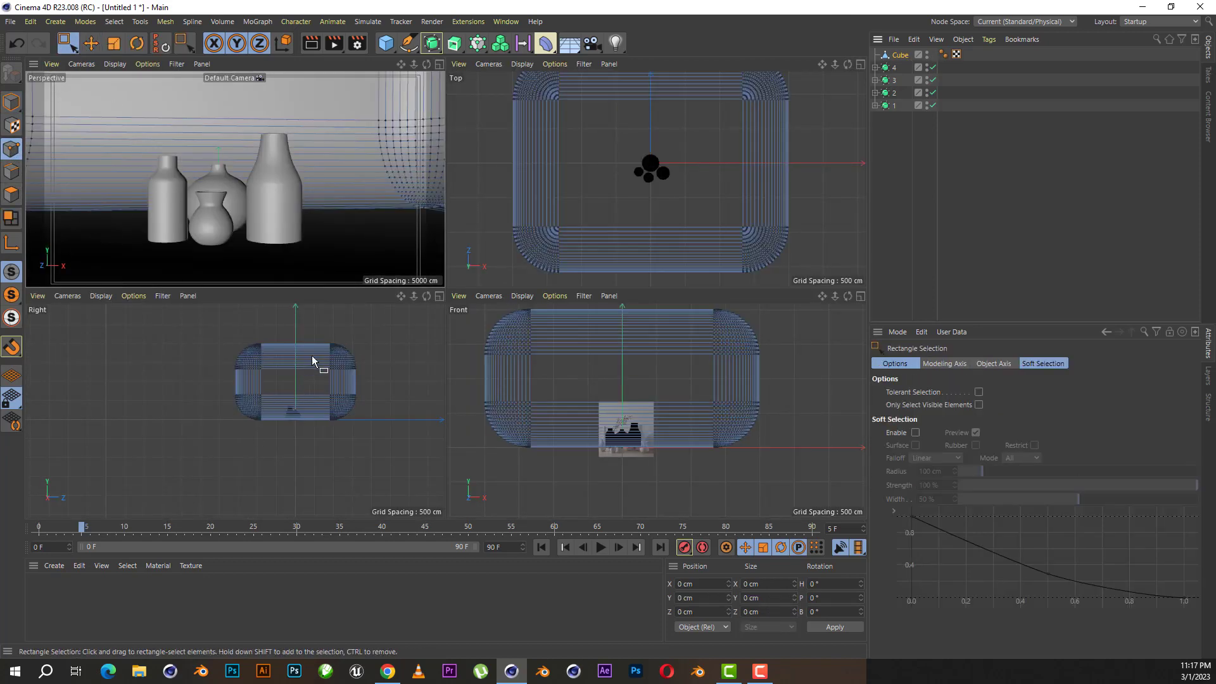
scroll(336, 340, "up", 2)
scroll(335, 339, "up", 2)
left_click_drag(80, 322, 420, 400)
key("Delete")
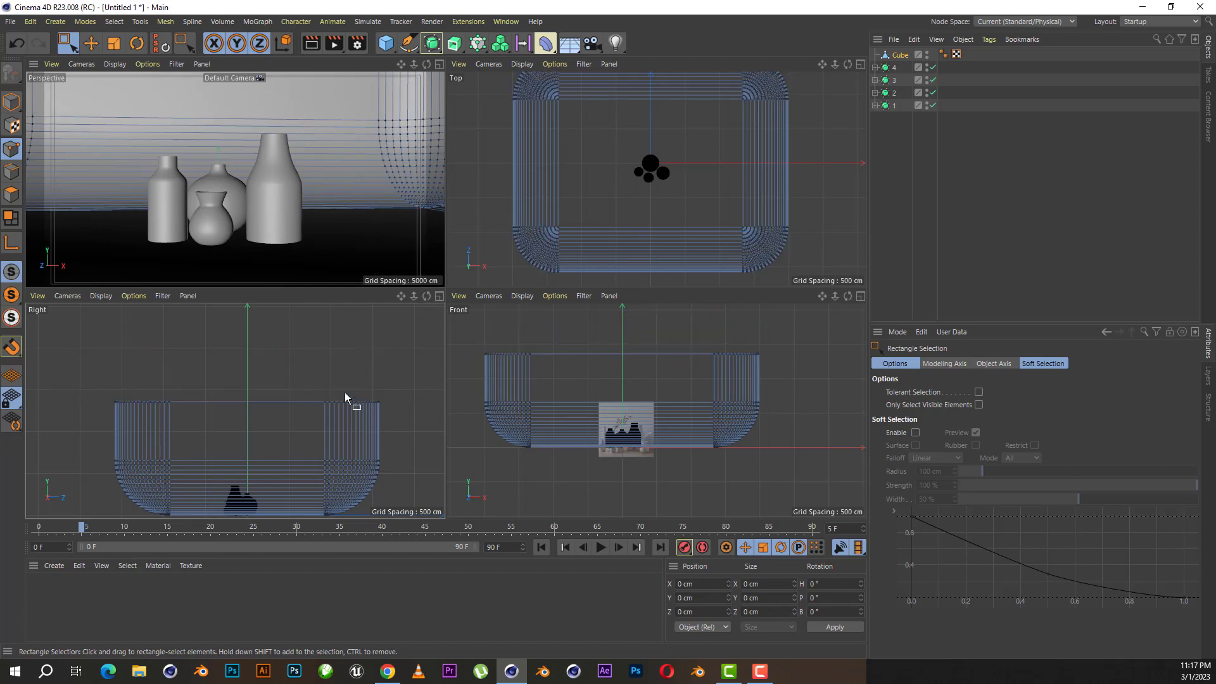
- Delete the points of the backdrop's front rounded section
scroll(342, 387, "down", 2)
scroll(335, 377, "down", 2)
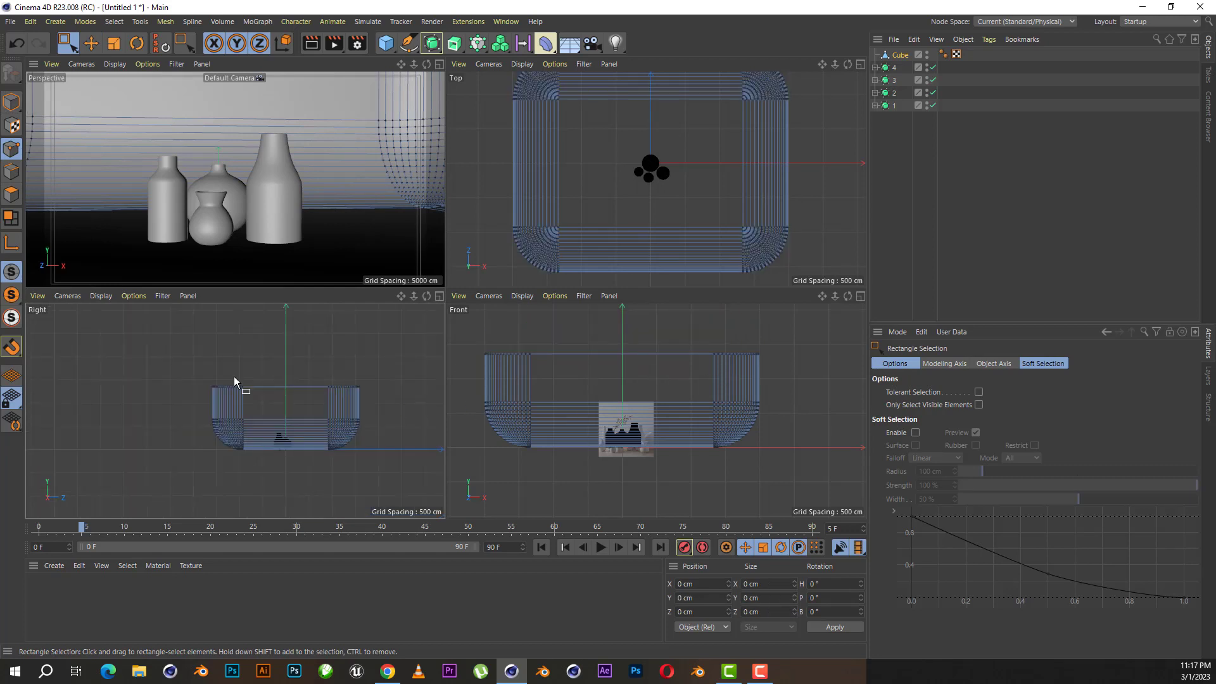
left_click_drag(173, 345, 241, 501)
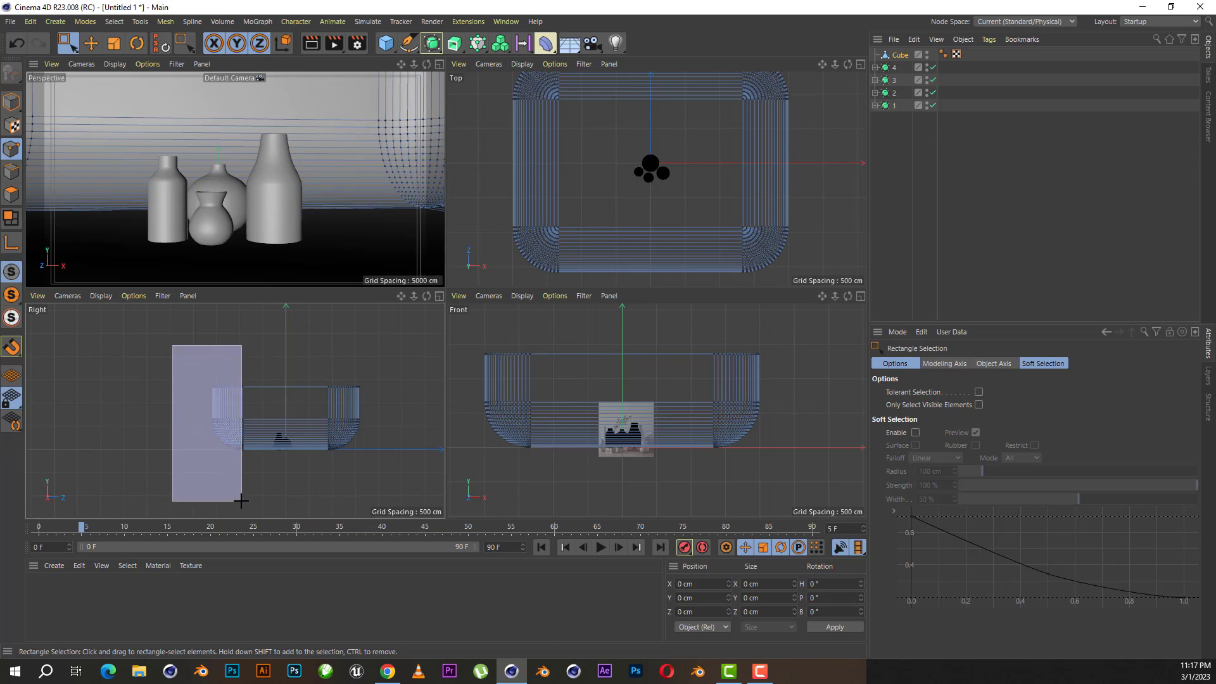
left_click_drag(240, 501, 241, 501)
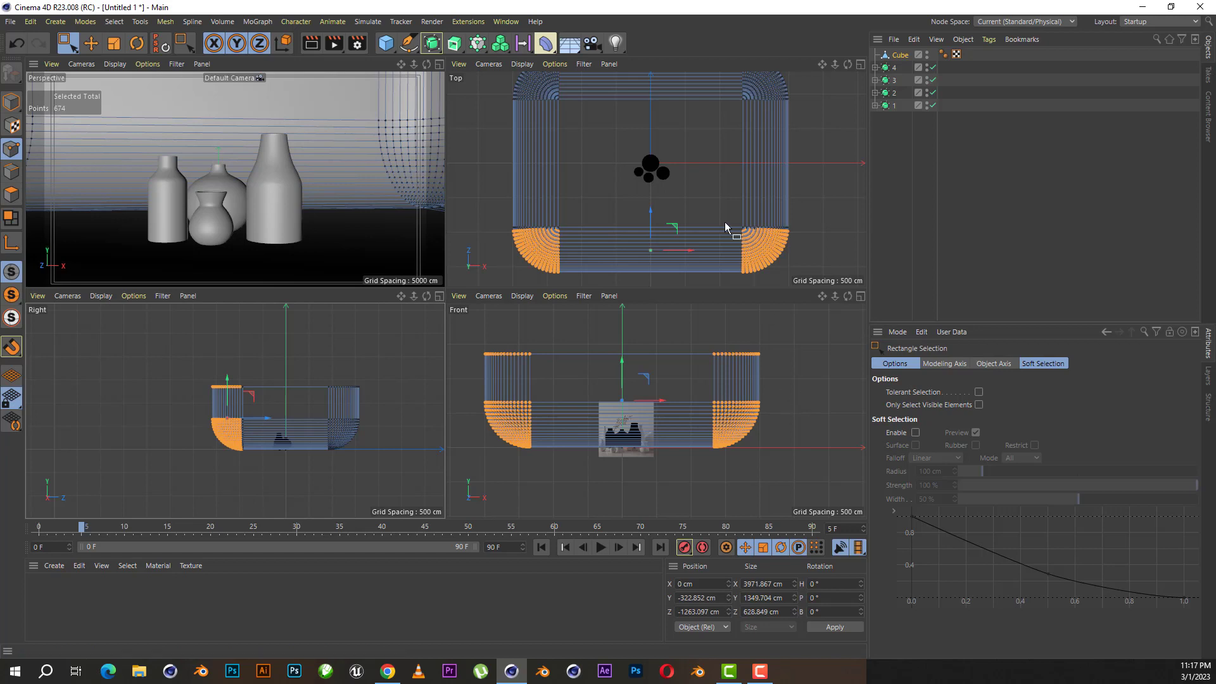
key("Delete")
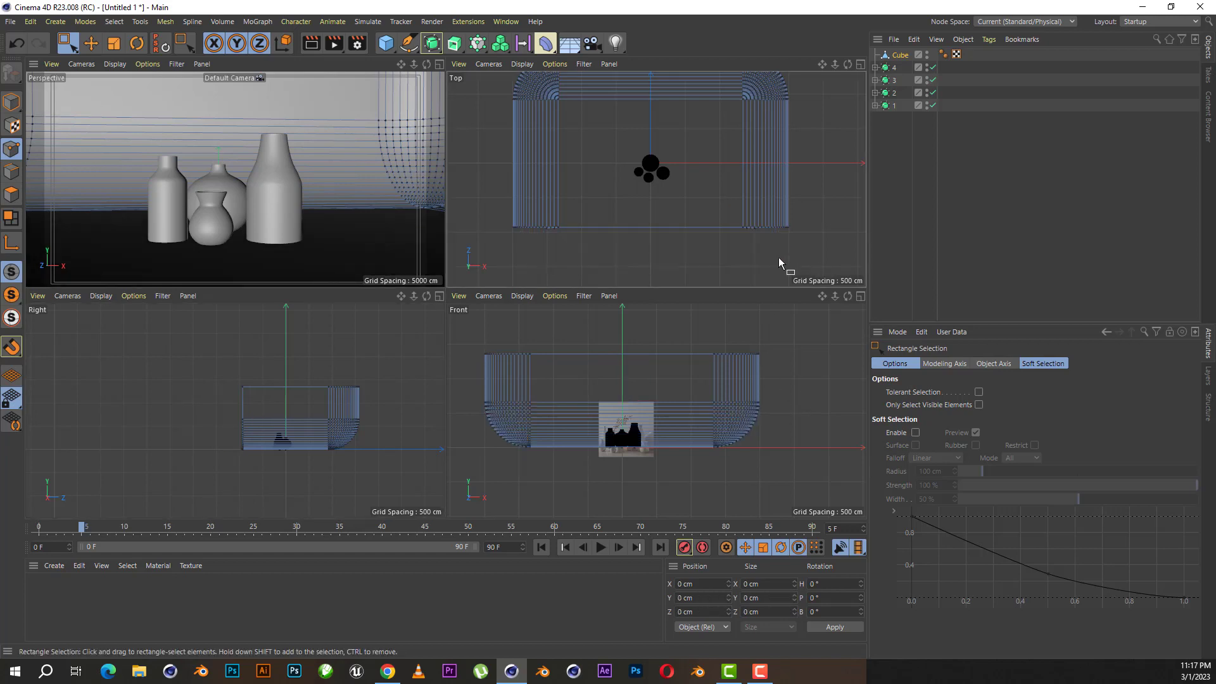
- Add a camera, look through it, and orbit slightly to reframe the vases
left_click(440, 64)
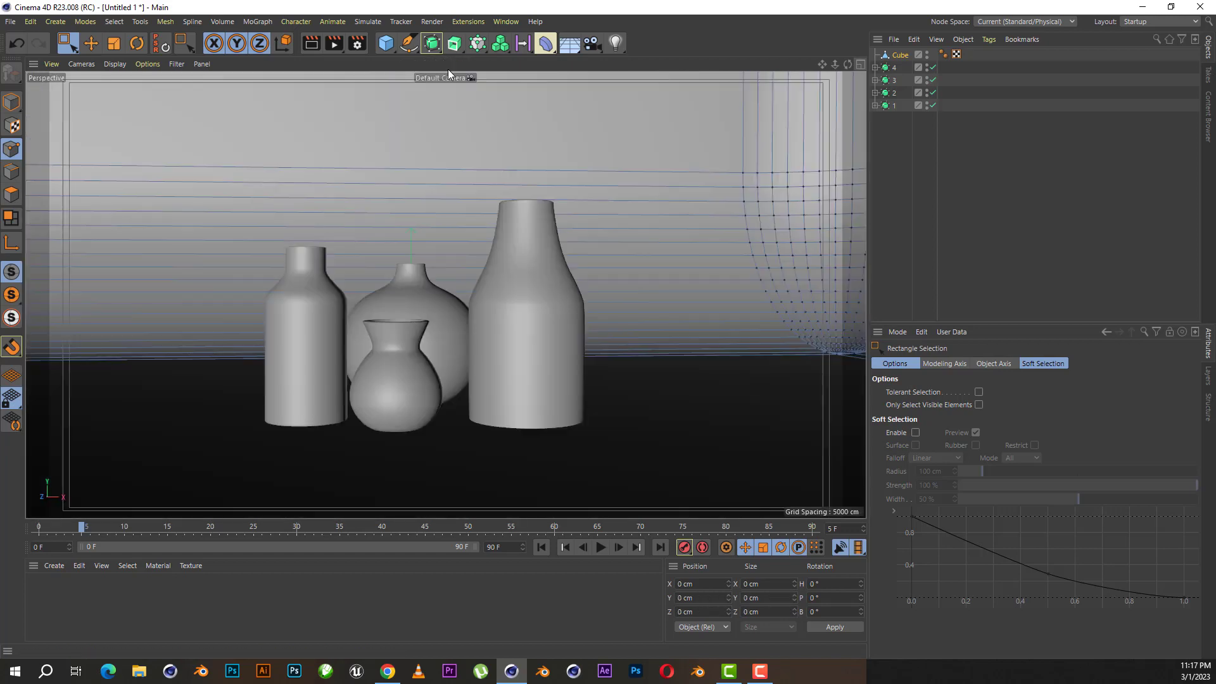
left_click(593, 46)
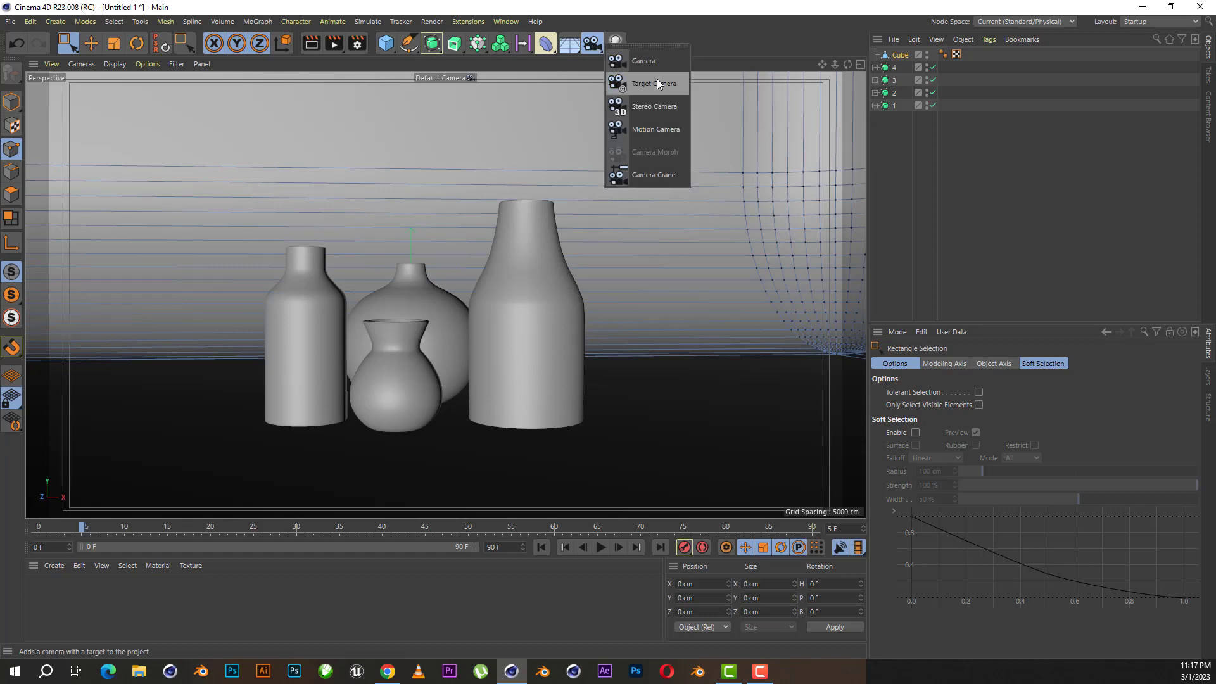
left_click(653, 64)
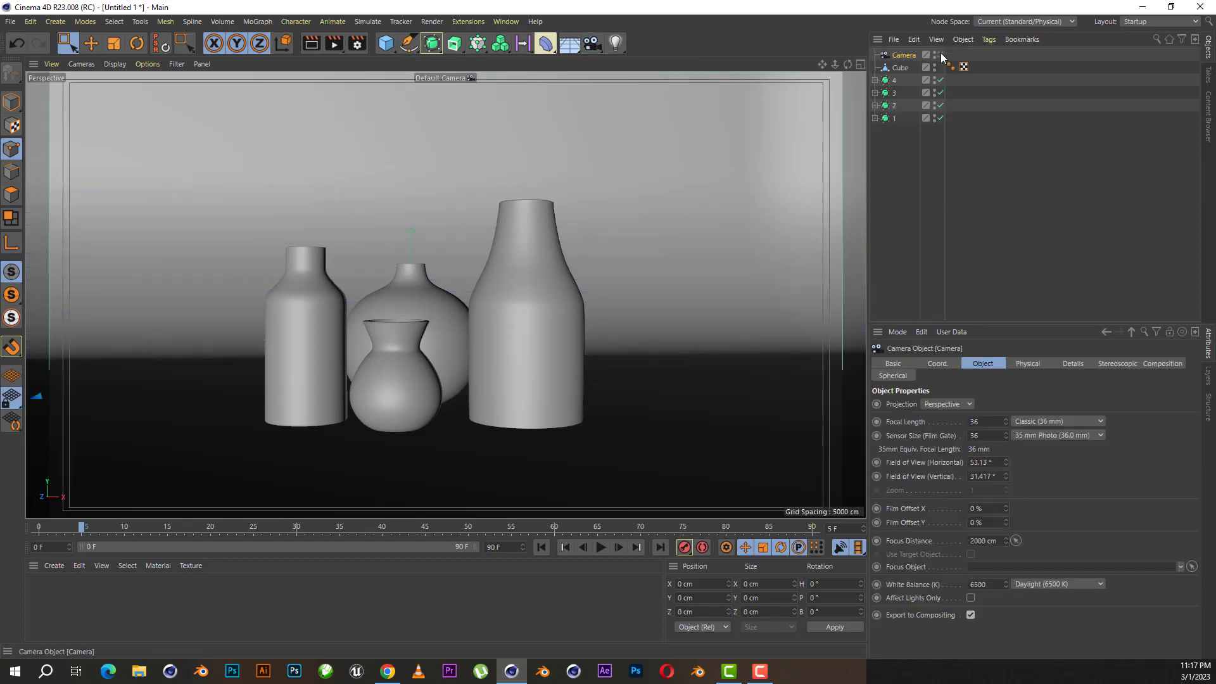
left_click(940, 56)
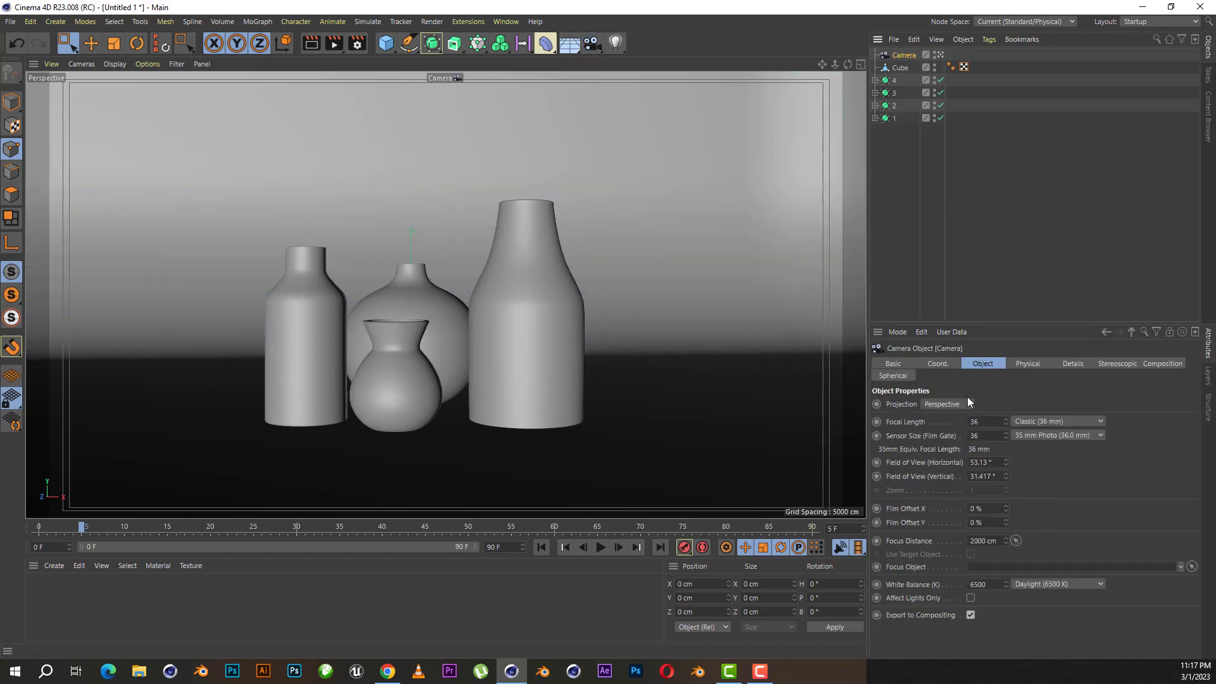
left_click_drag(847, 64, 843, 66)
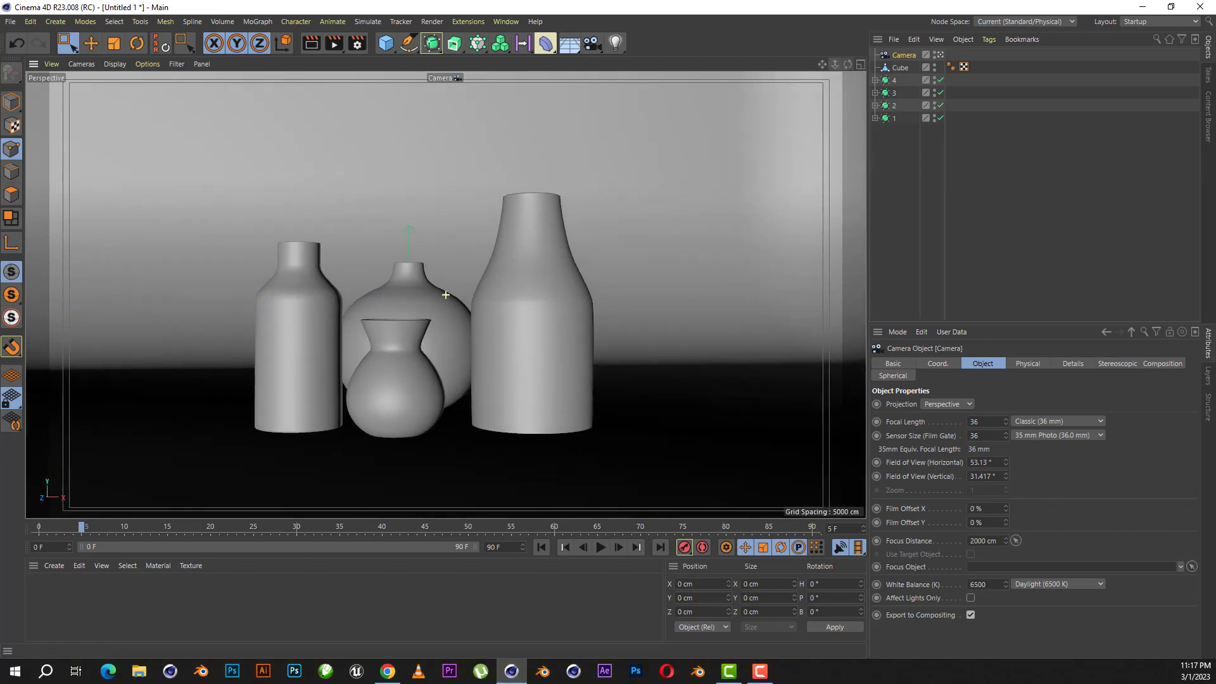
- Add a Physical Sky and set its time of day to 12:01:00
left_click(575, 46)
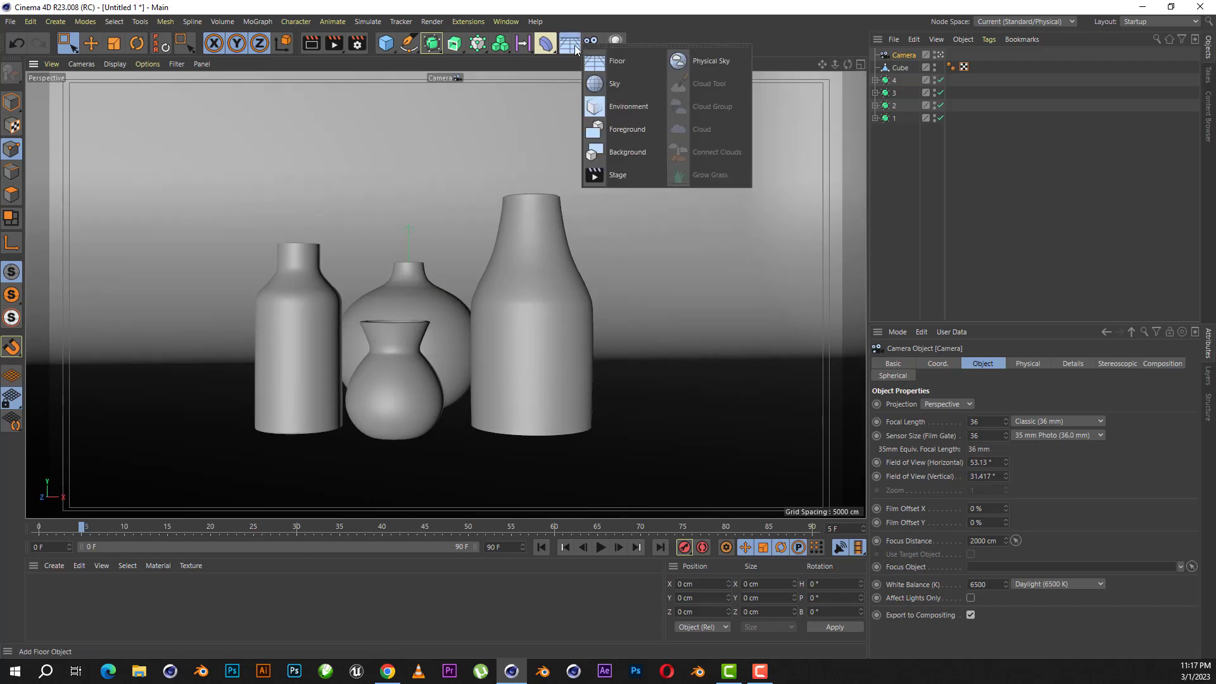
left_click(714, 60)
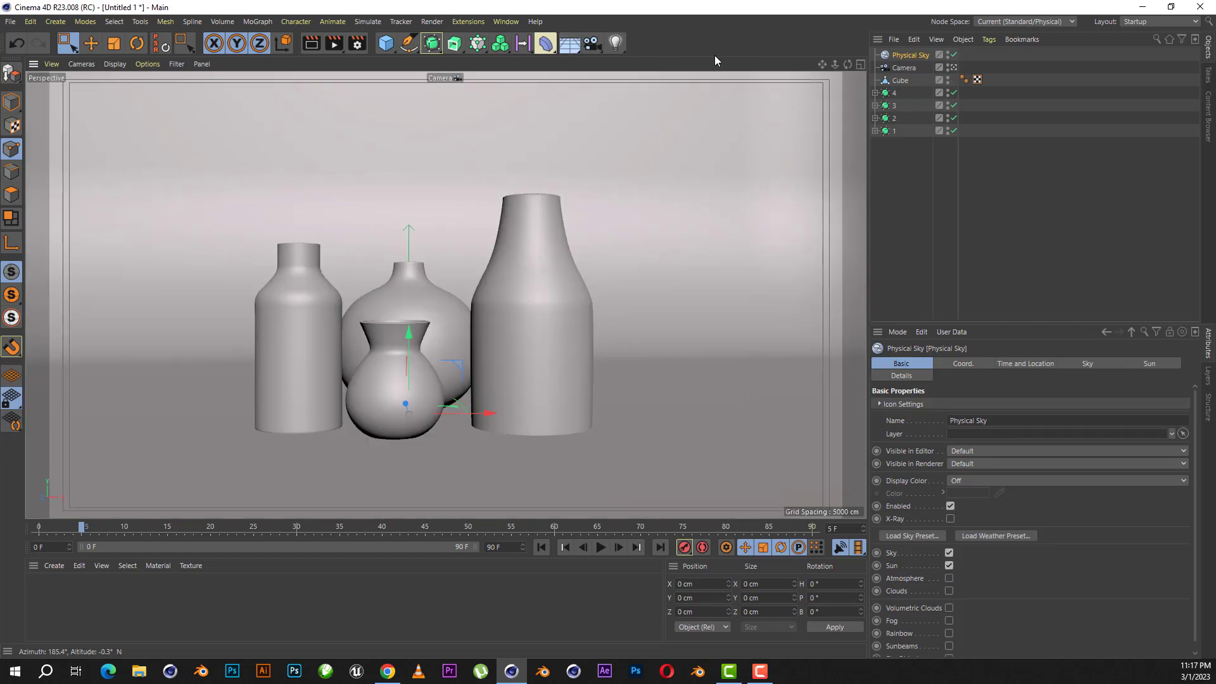
left_click(1015, 364)
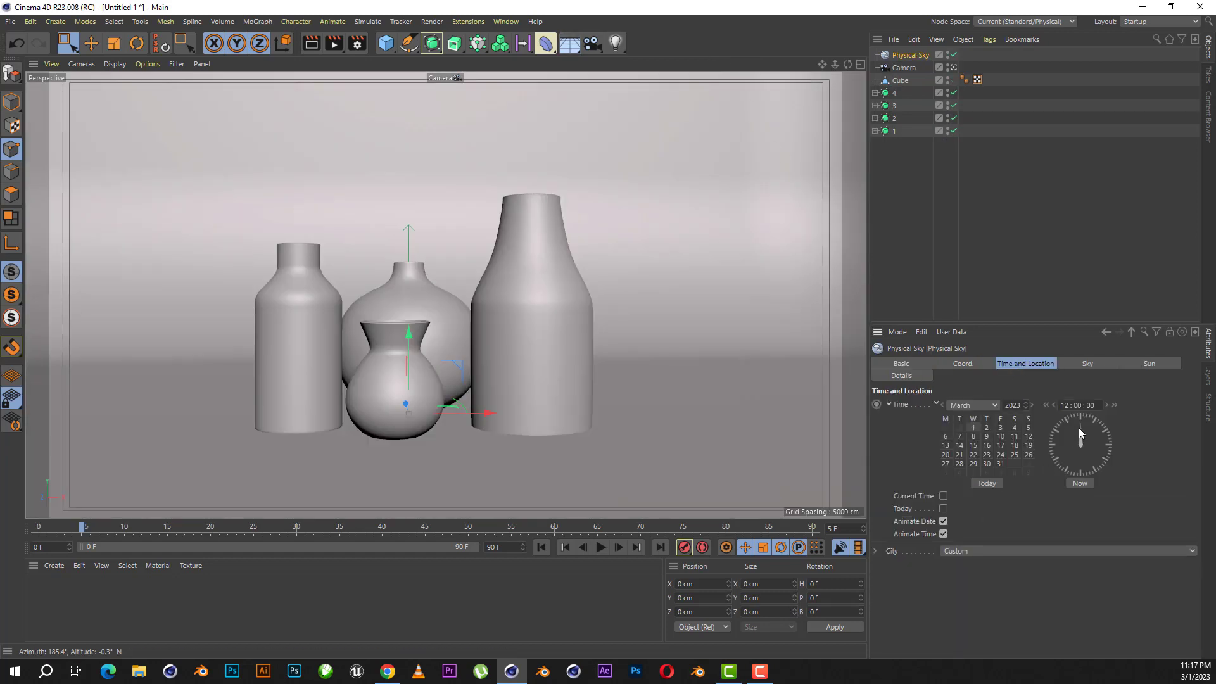
left_click_drag(1078, 427, 1081, 420)
- Add Ambient Occlusion and Global Illumination render effects, then render the vases in the viewport
left_click(357, 45)
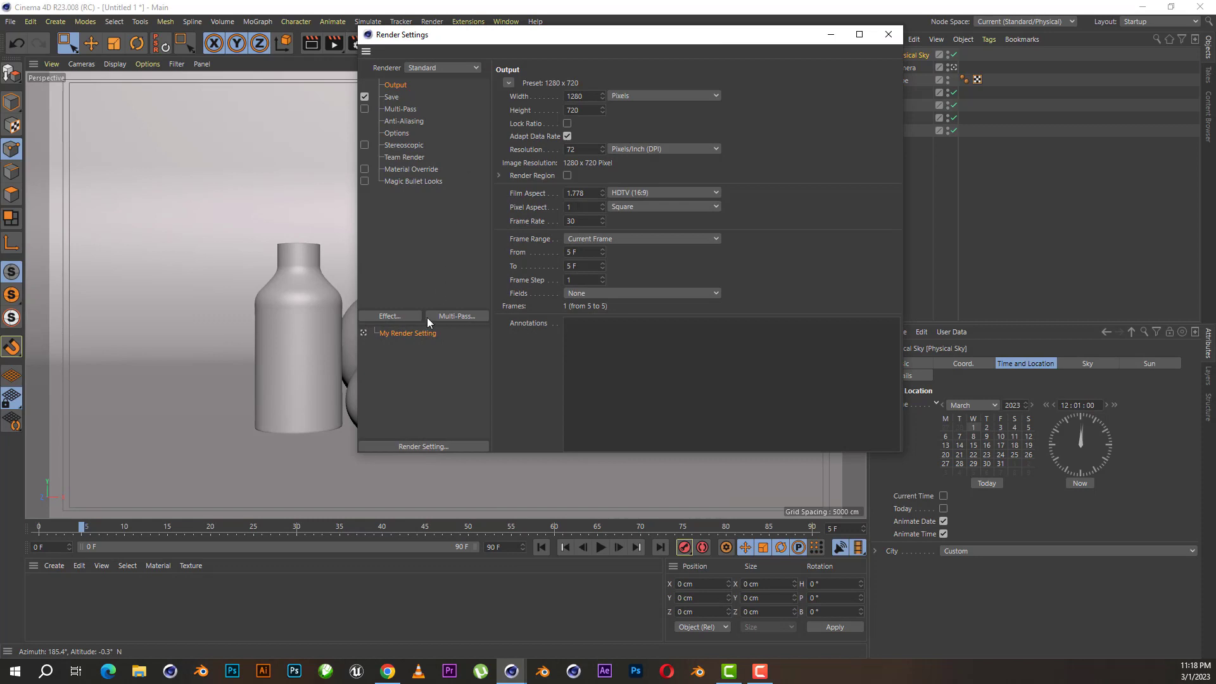
left_click(405, 314)
left_click(447, 304)
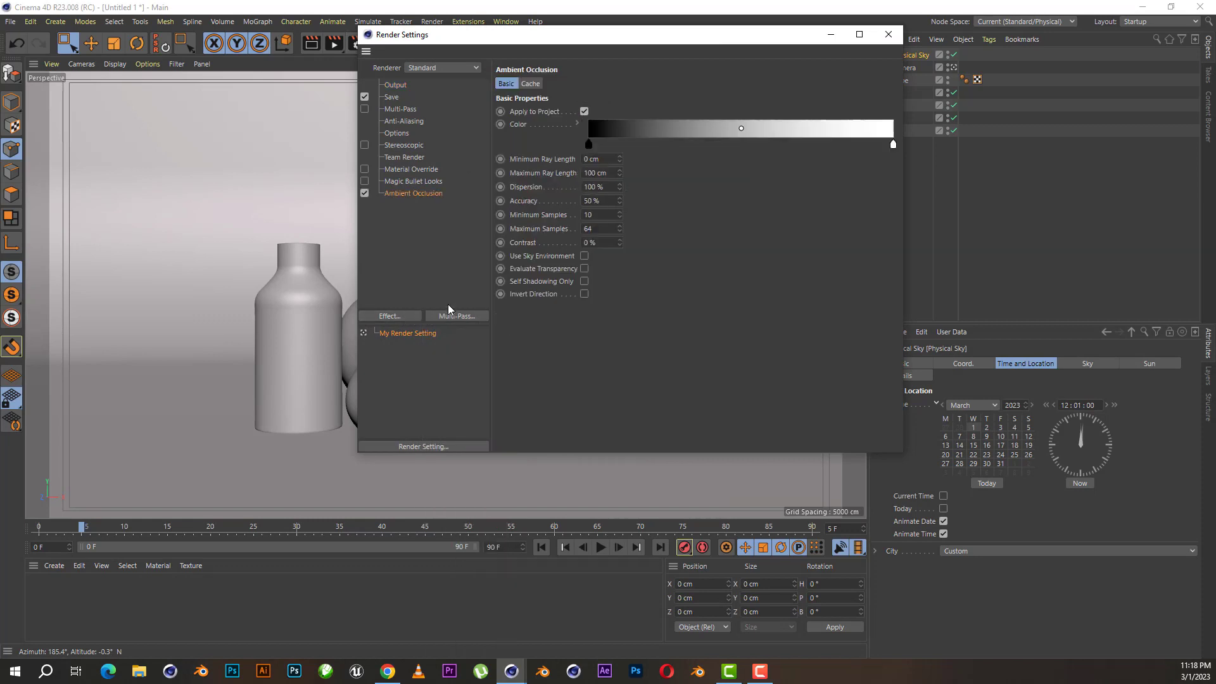
left_click(406, 317)
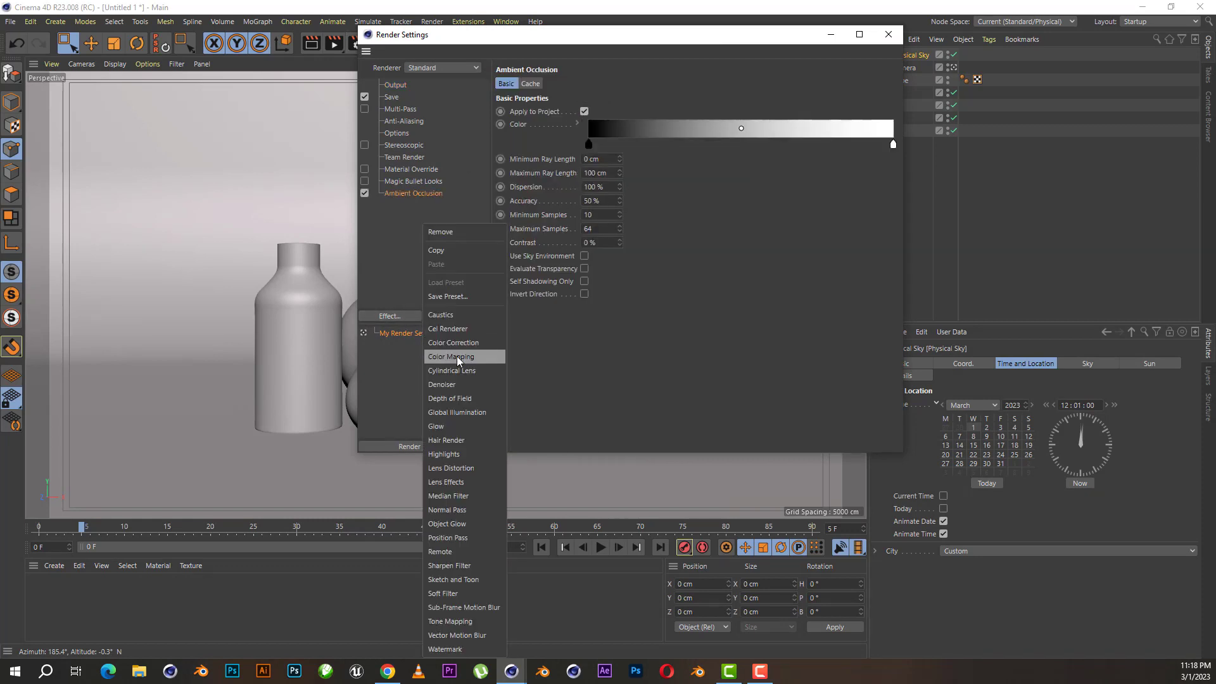
left_click(472, 413)
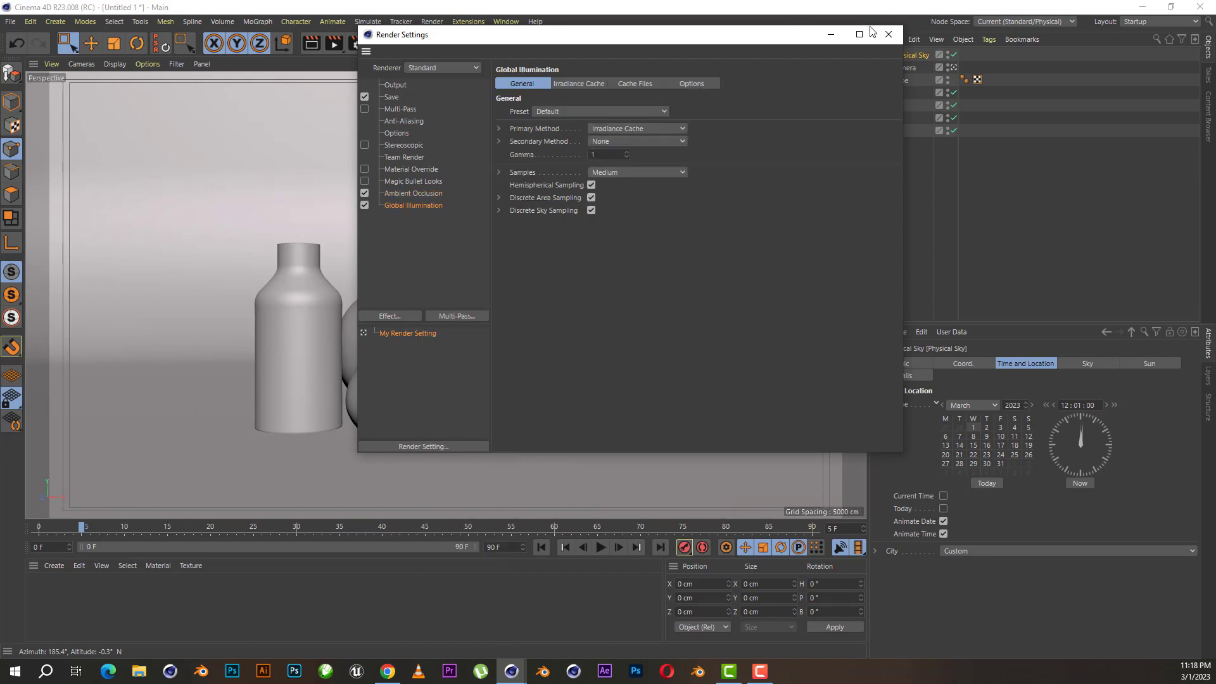
left_click(889, 33)
left_click(319, 44)
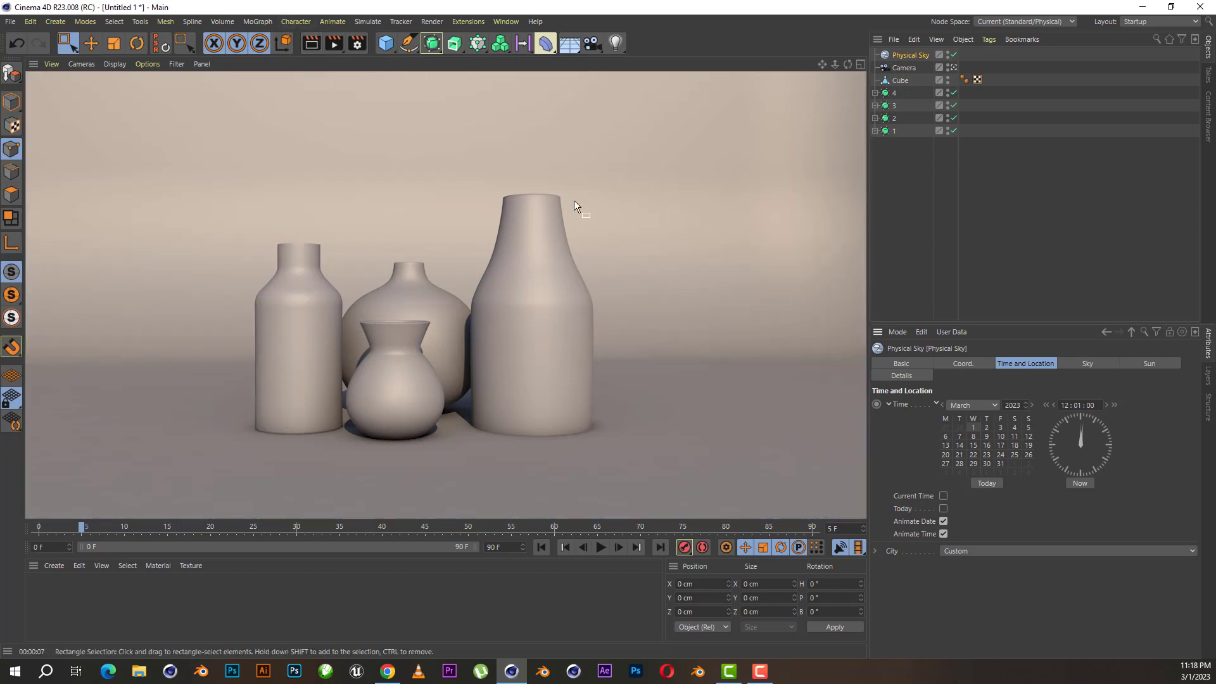
- Clear the render and add an infinite Light to the scene
left_click(998, 181)
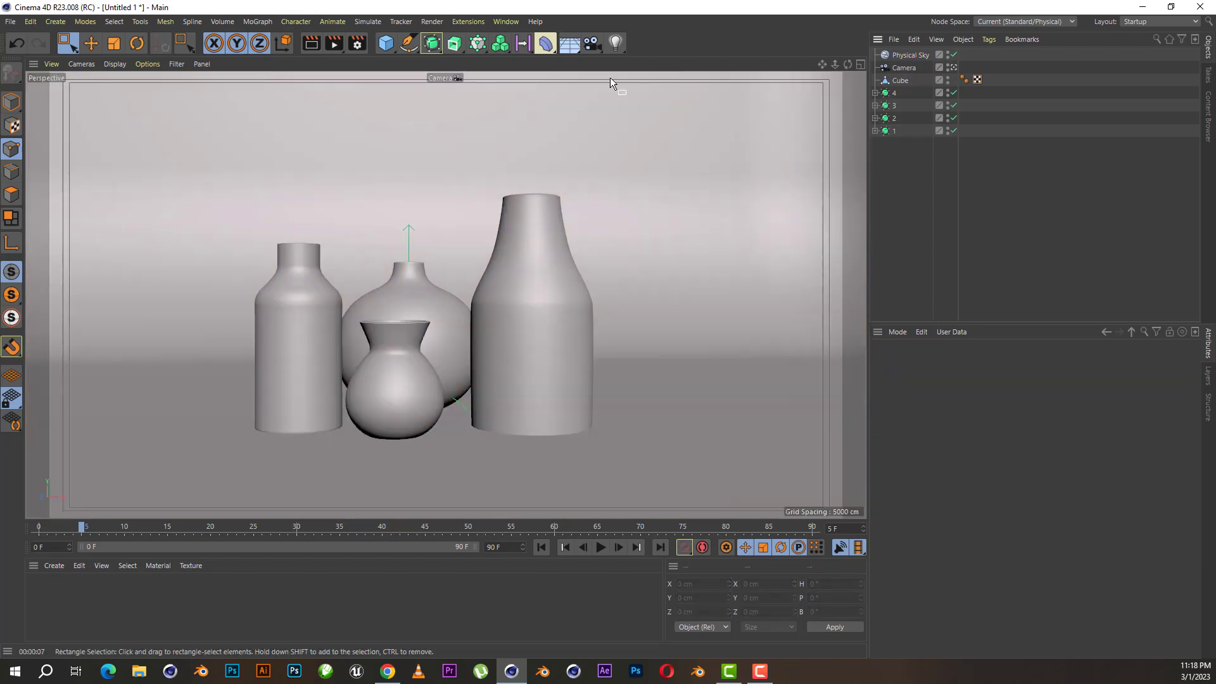
left_click(615, 43)
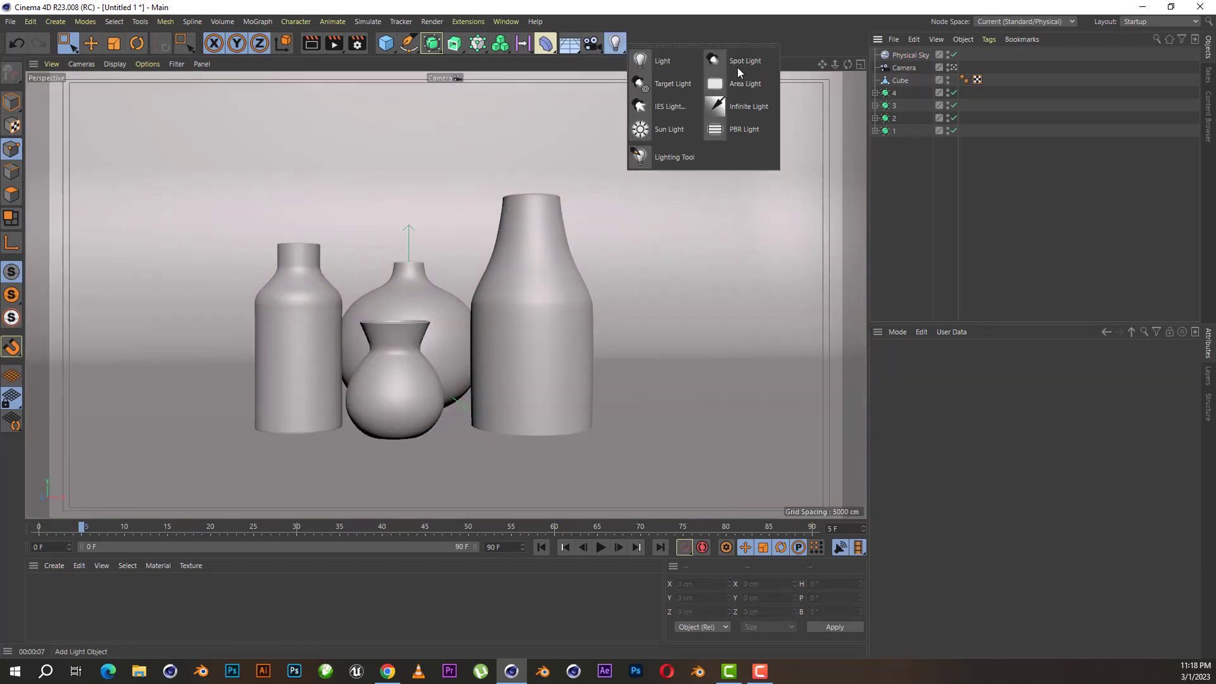
left_click(745, 108)
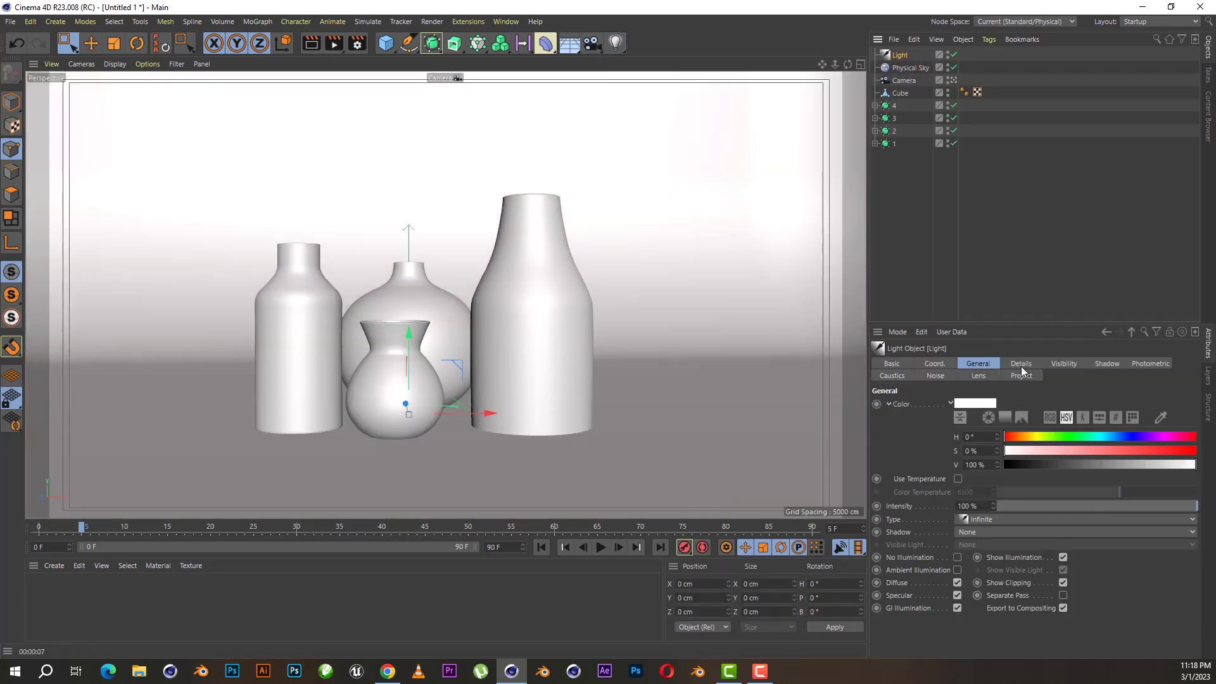
- Rotate the Light's pitch (R.P) to 35°, then deselect it
left_click(1021, 363)
left_click(978, 364)
left_click(938, 364)
left_click_drag(1099, 423, 1099, 481)
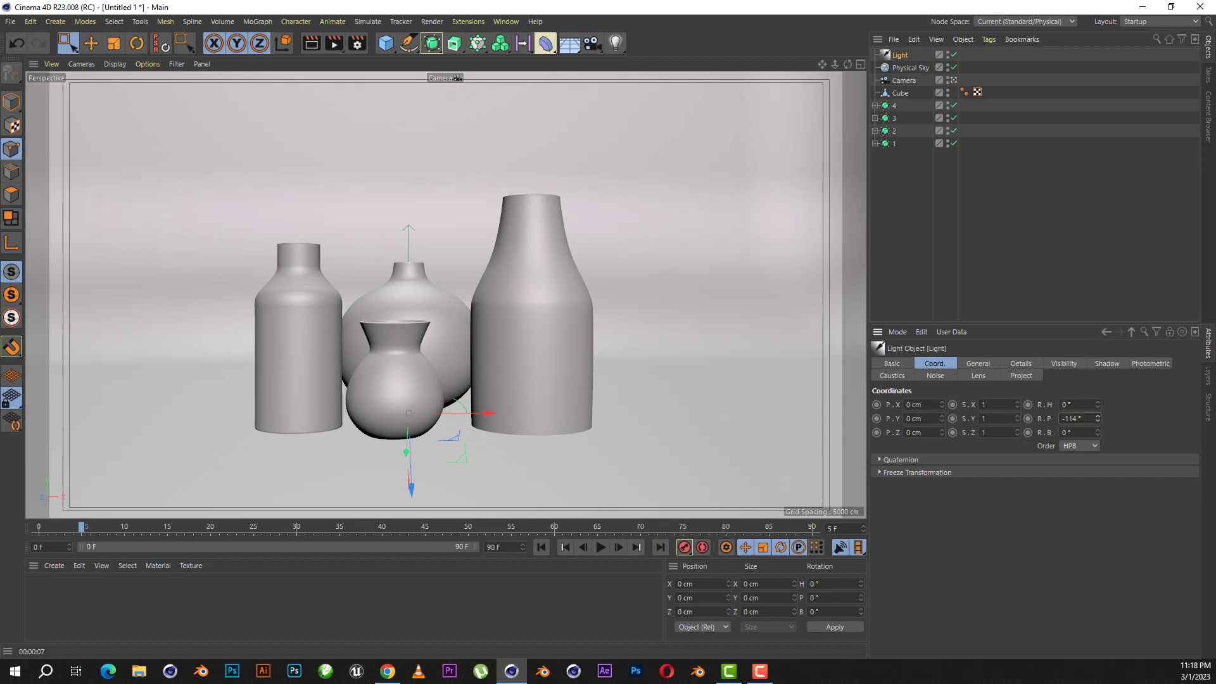
mouse_move(1097, 418)
left_mouse_down()
mouse_move(1098, 380)
mouse_move(1098, 430)
left_mouse_up()
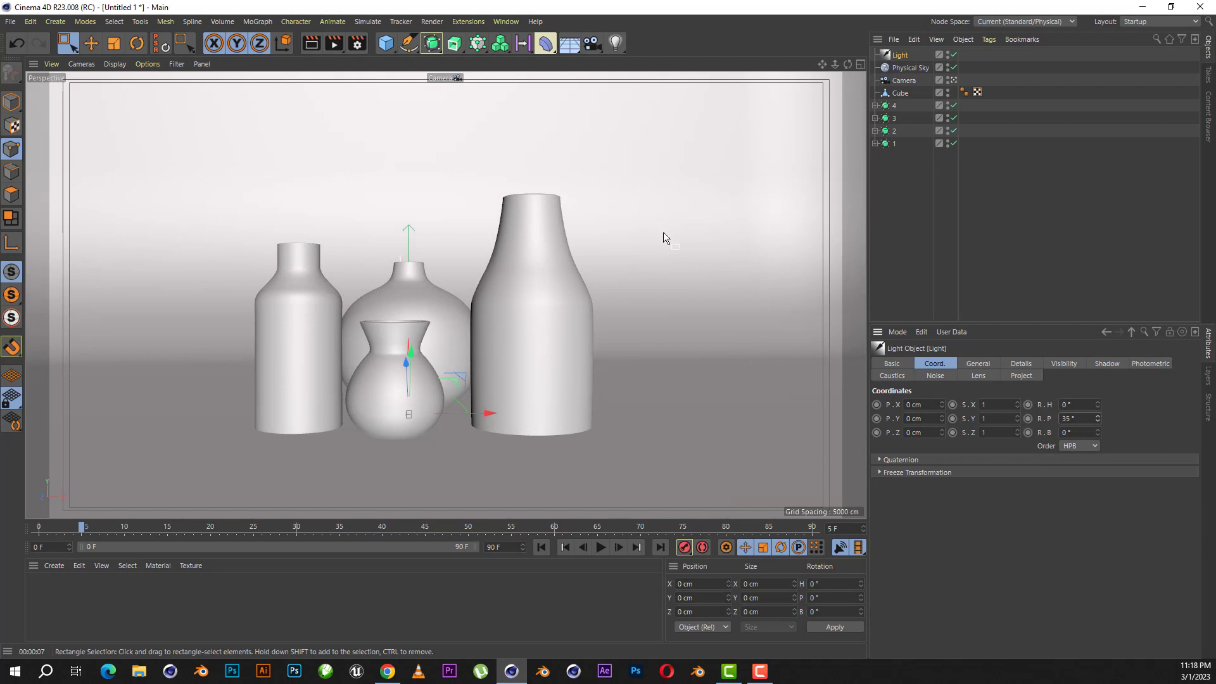
left_click(112, 606)
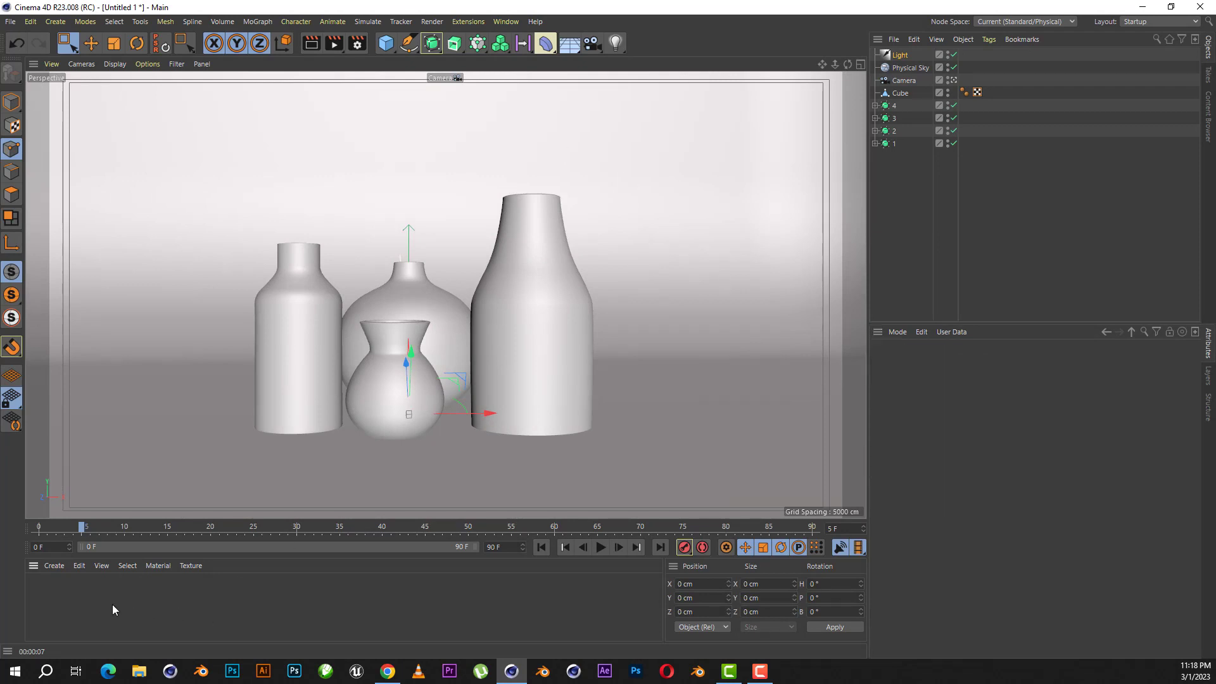
- Create a new material, Mat, and apply it to the Cube backdrop
double_click(74, 597)
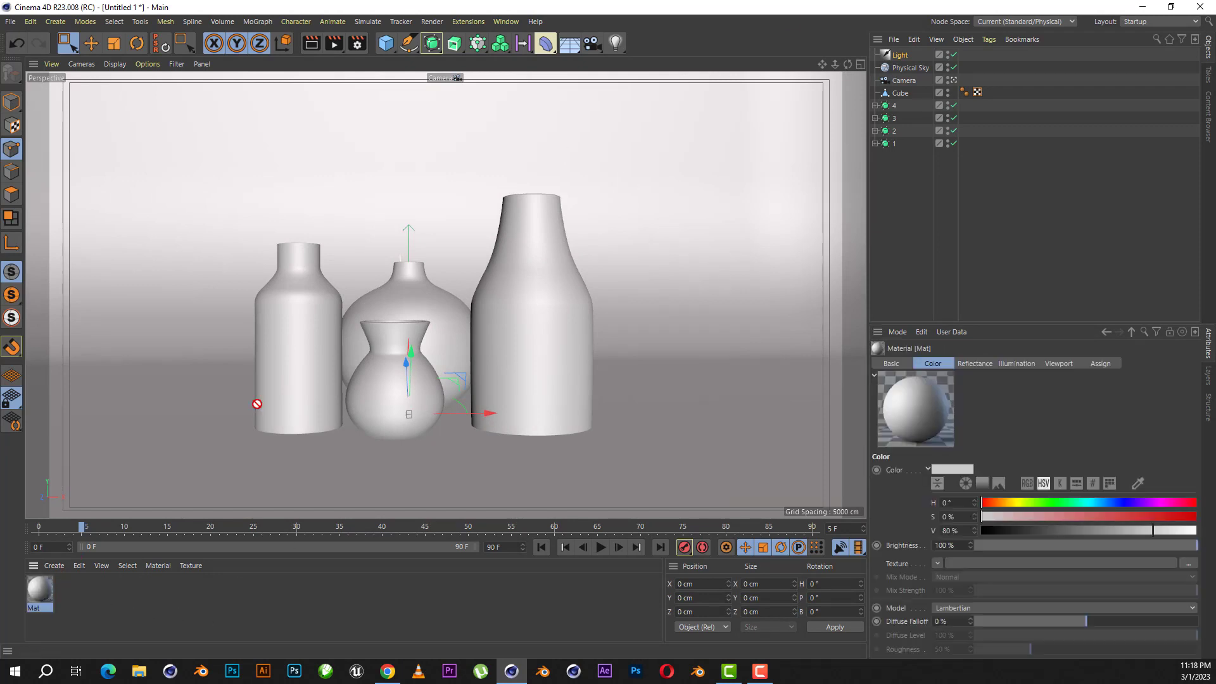
left_click_drag(905, 93, 902, 95)
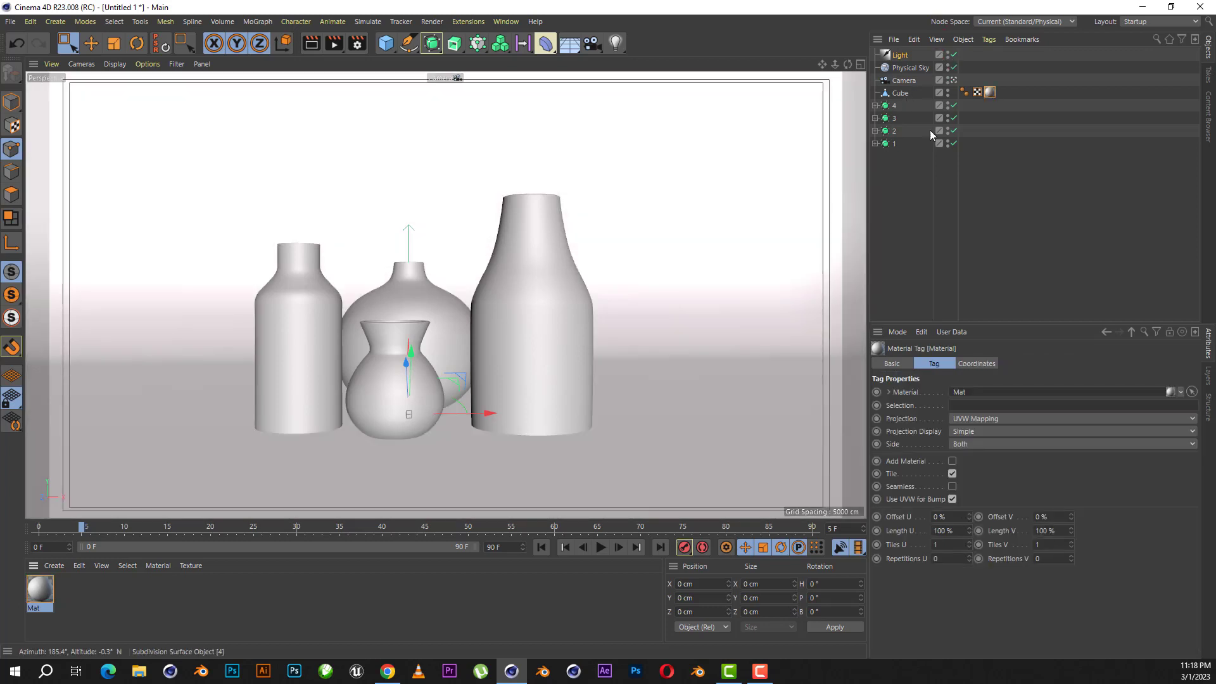
left_click(35, 589)
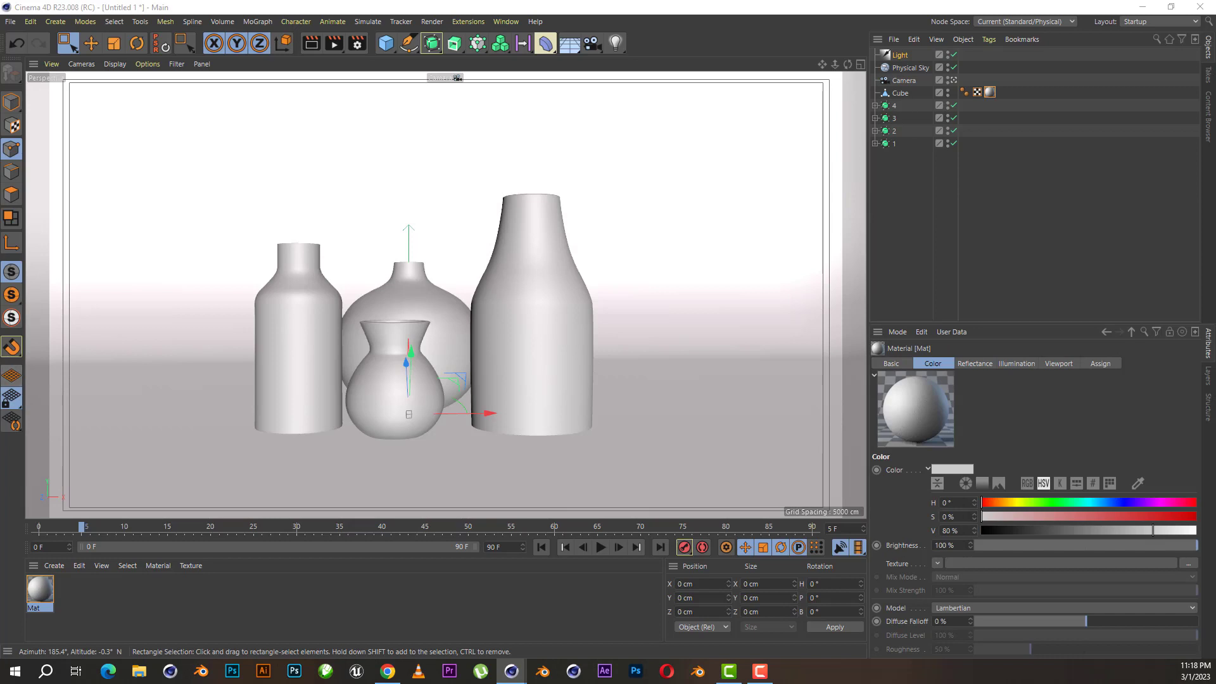
double_click(39, 590)
- Darken Mat's colour to 49% value, lower its specular falloff, and test-render the viewport
left_click_drag(796, 122, 816, 135)
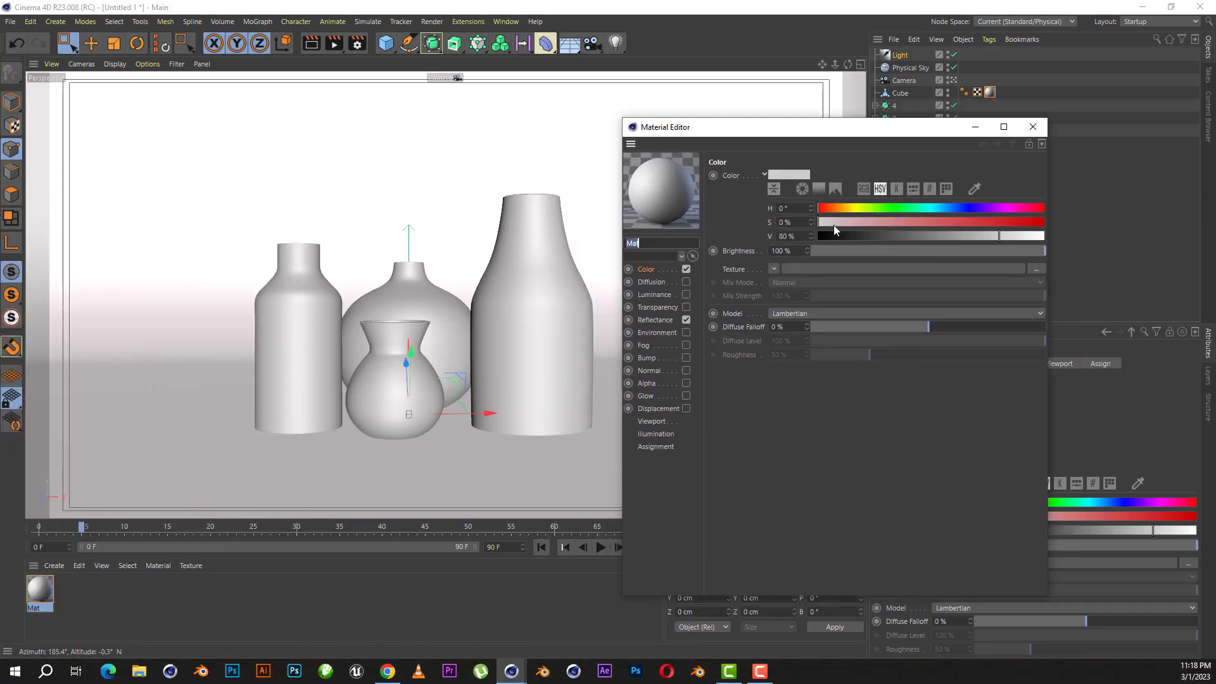
mouse_move(965, 241)
left_mouse_down()
mouse_move(910, 236)
mouse_move(923, 238)
left_mouse_up()
left_click(656, 320)
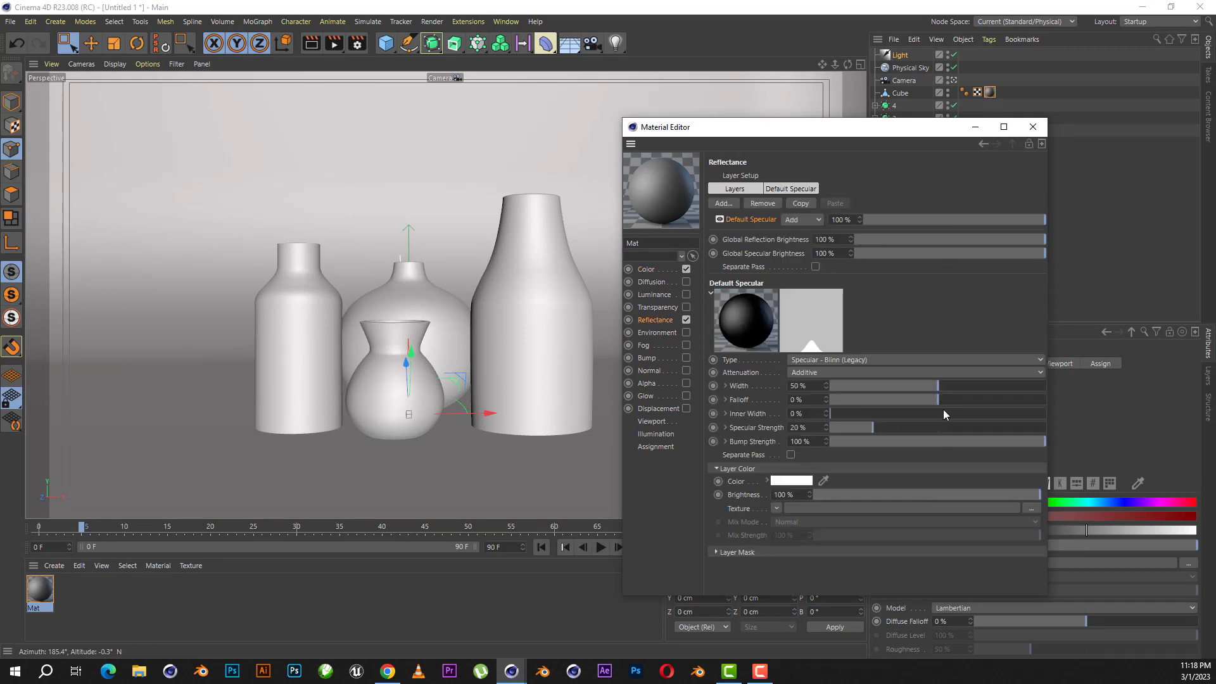
mouse_move(938, 400)
left_mouse_down()
mouse_move(842, 397)
mouse_move(926, 397)
mouse_move(877, 398)
mouse_move(886, 397)
left_mouse_up()
left_click(1033, 126)
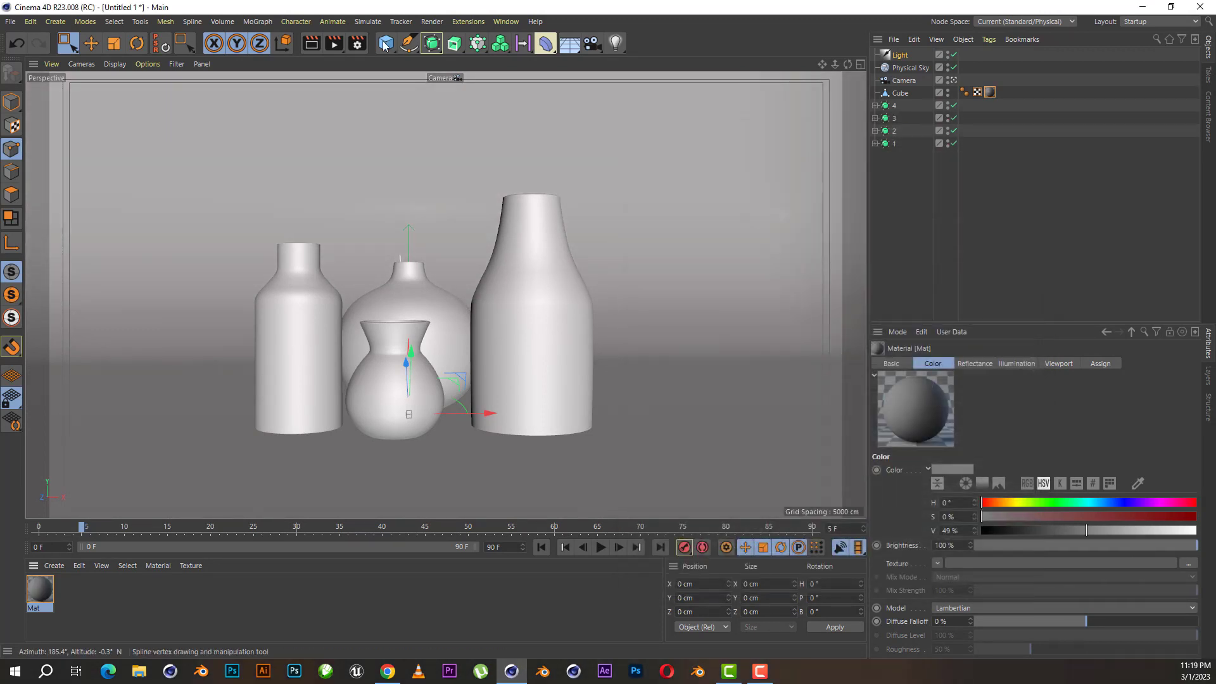
left_click(311, 43)
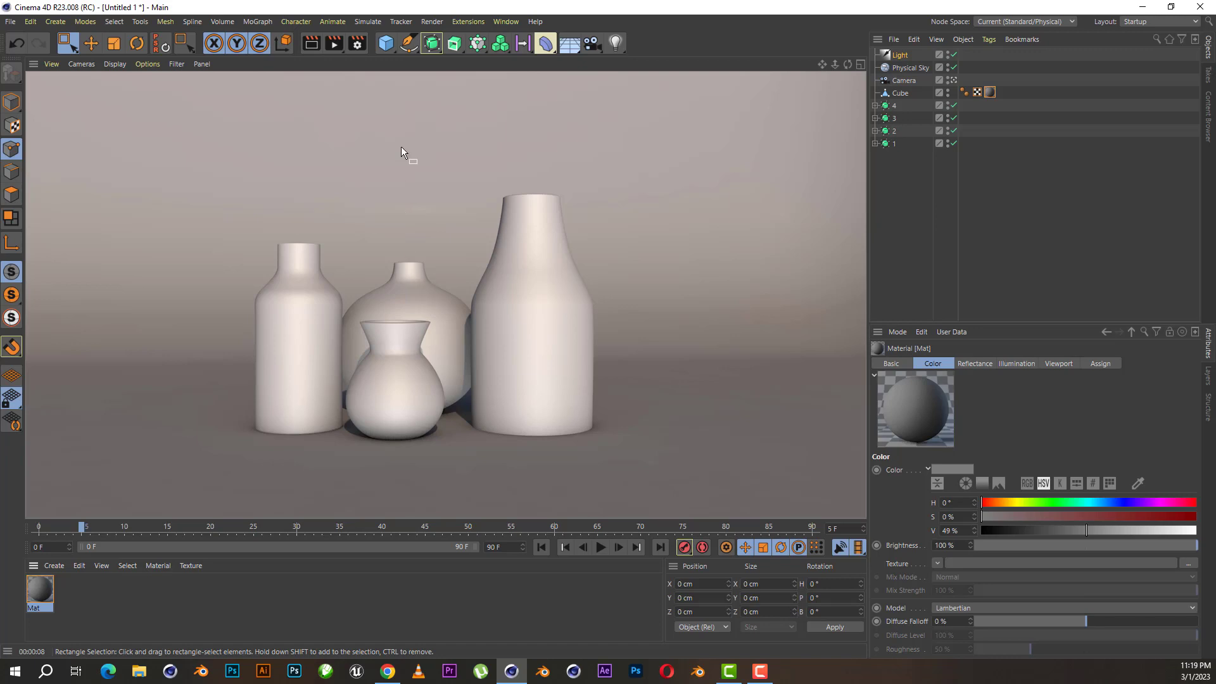
left_click(980, 173)
- Create a second material, Mat.1, and apply it to the four vases
left_click(44, 594)
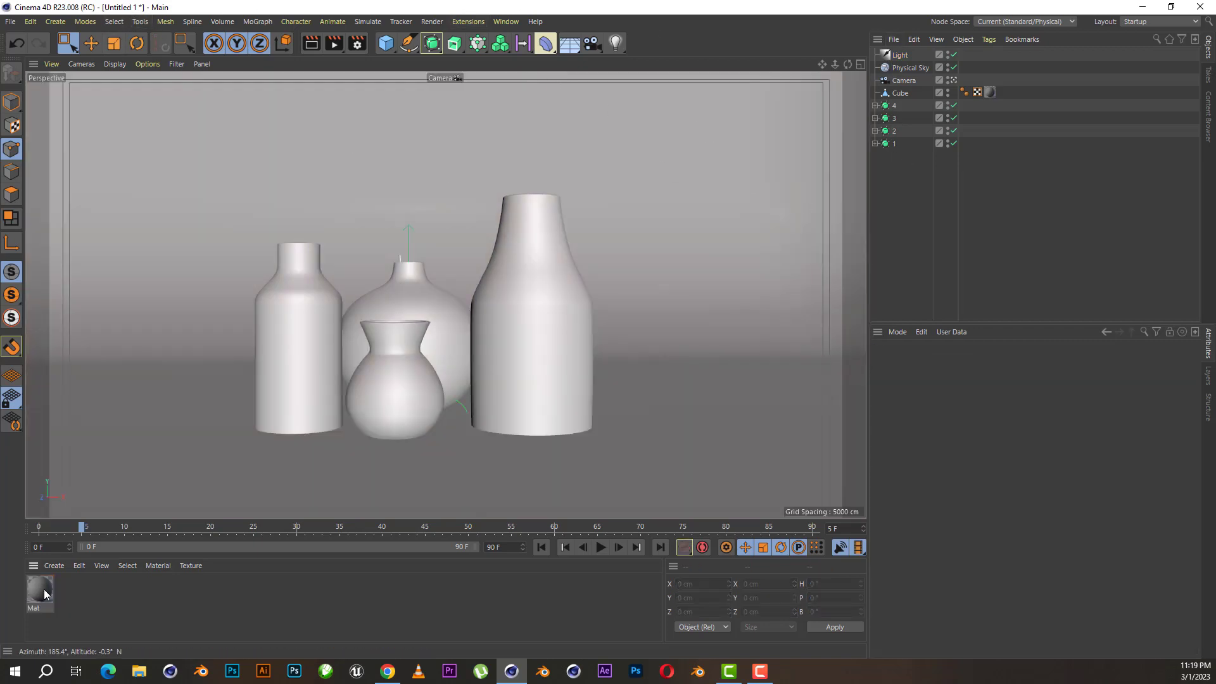
double_click(106, 595)
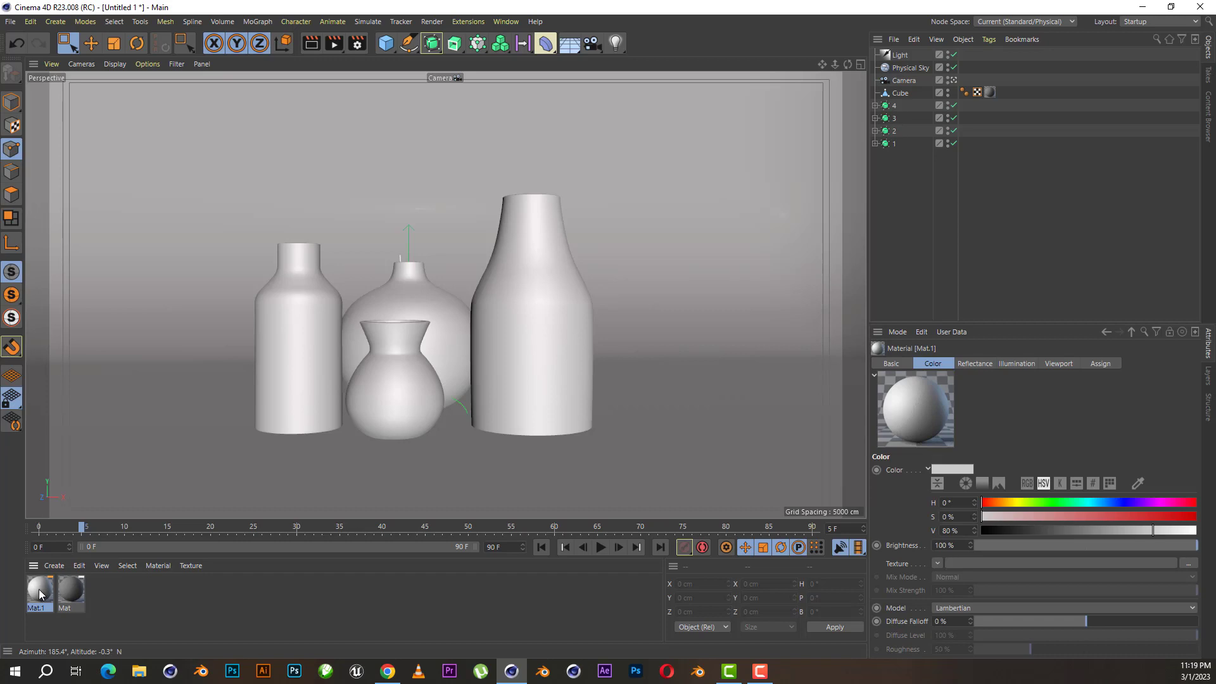
mouse_move(39, 589)
left_mouse_down()
mouse_move(957, 144)
mouse_move(942, 112)
mouse_move(964, 119)
mouse_move(964, 144)
left_mouse_up()
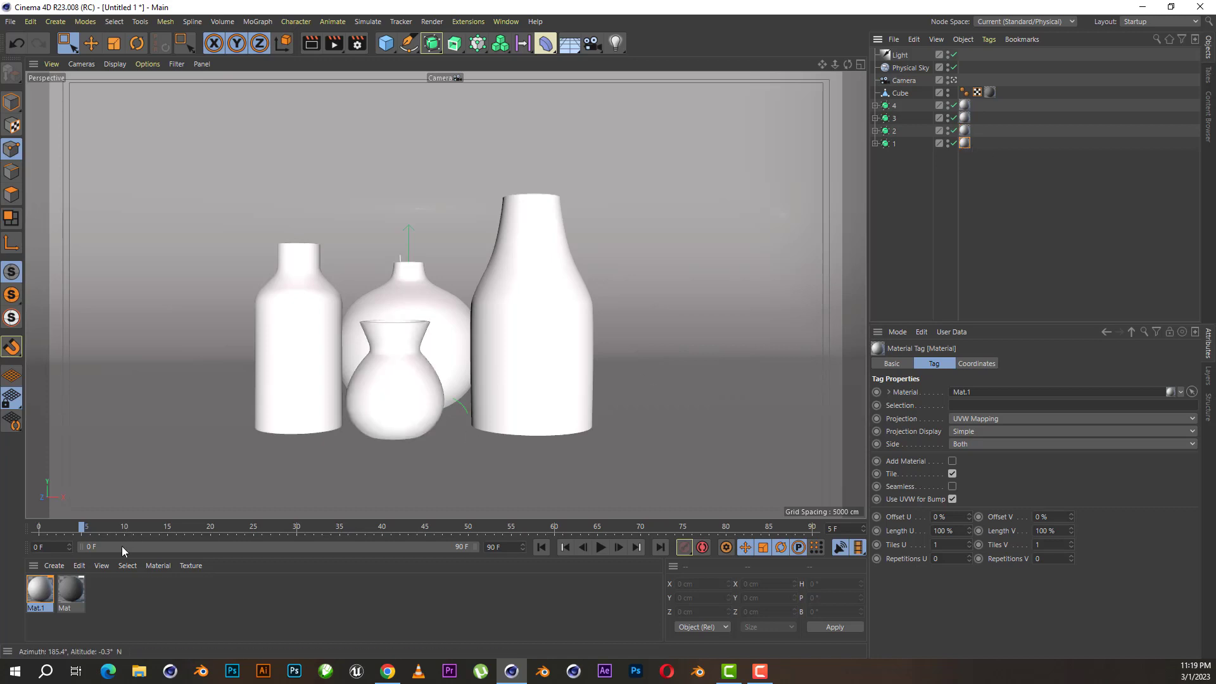
left_click(48, 588)
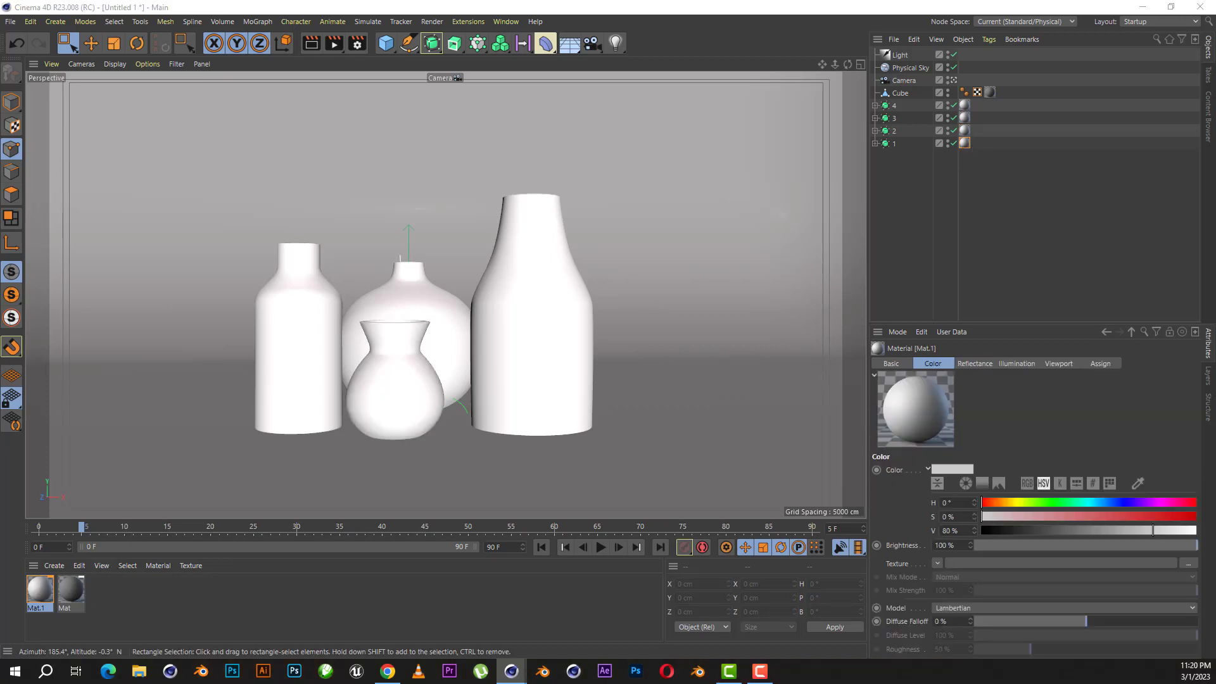
double_click(39, 589)
- In Mat.1's Reflectance, set specular falloff to -62% and add a GGX layer
left_click_drag(686, 85, 869, 85)
left_click(621, 224)
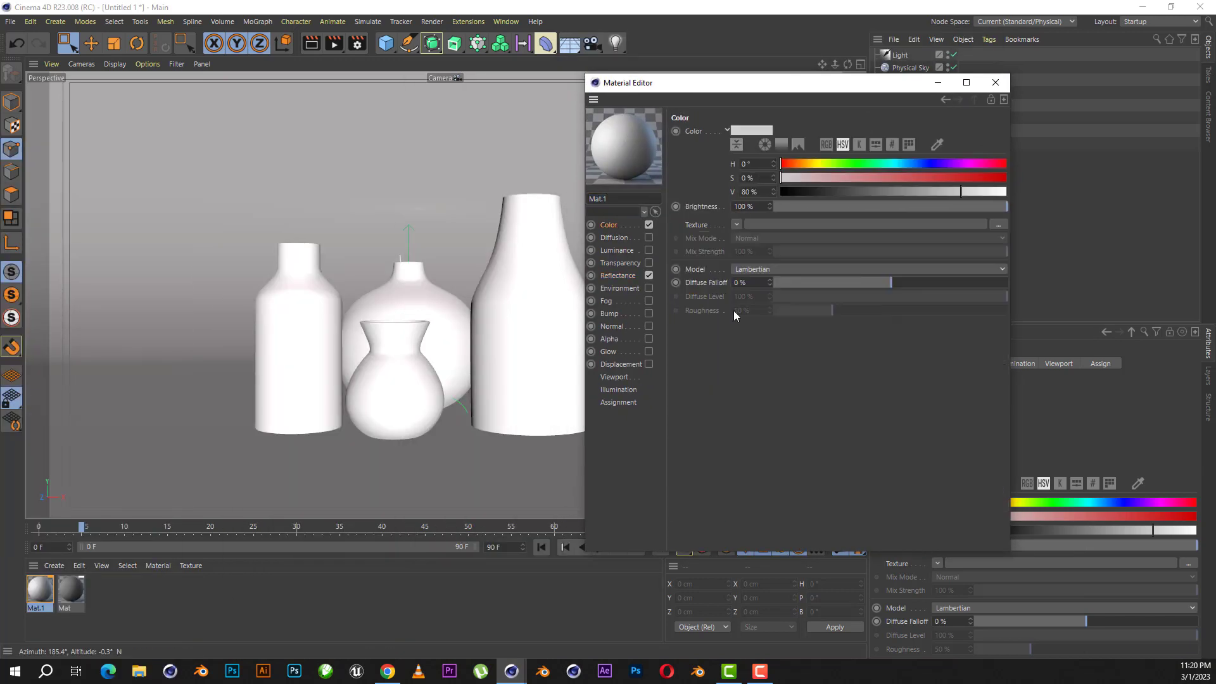
left_click(620, 277)
left_click_drag(879, 355, 838, 354)
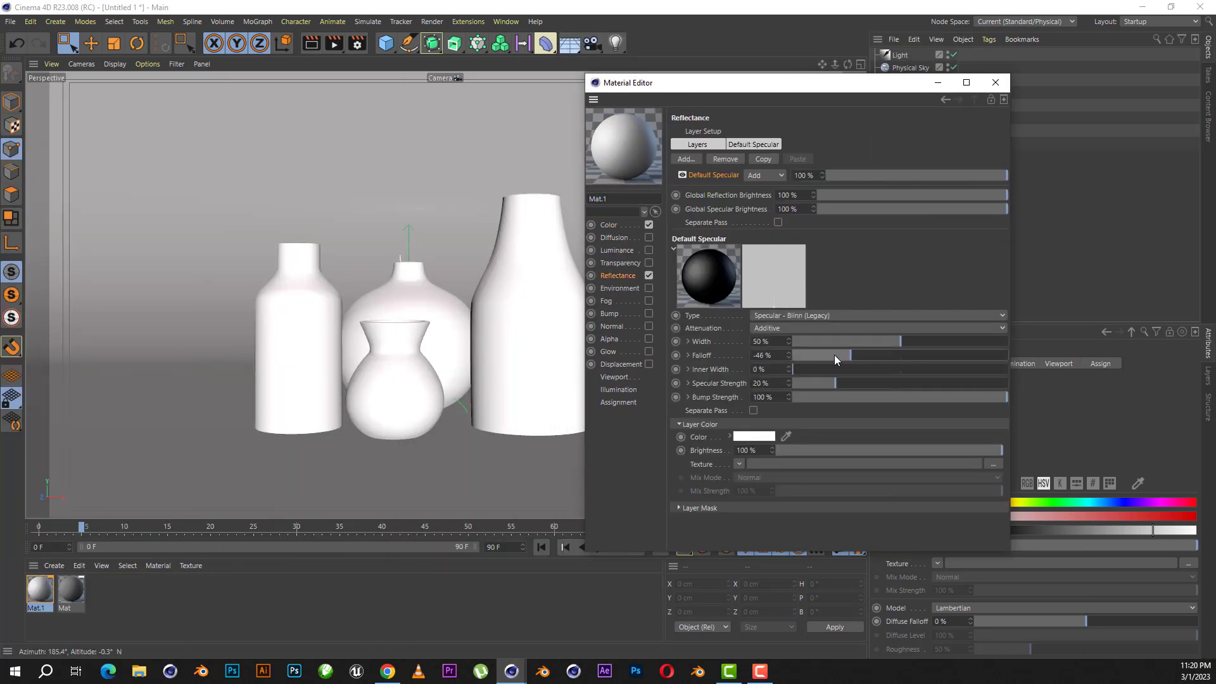
left_click_drag(737, 88, 862, 81)
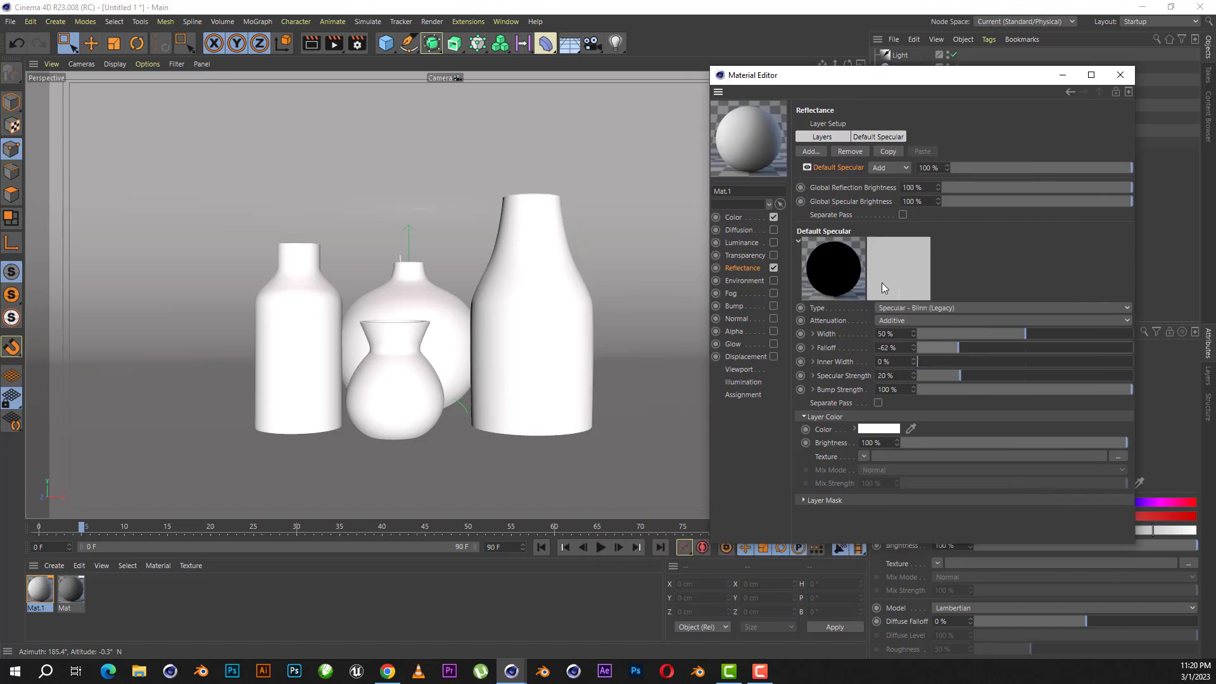
left_click(814, 151)
left_click(845, 169)
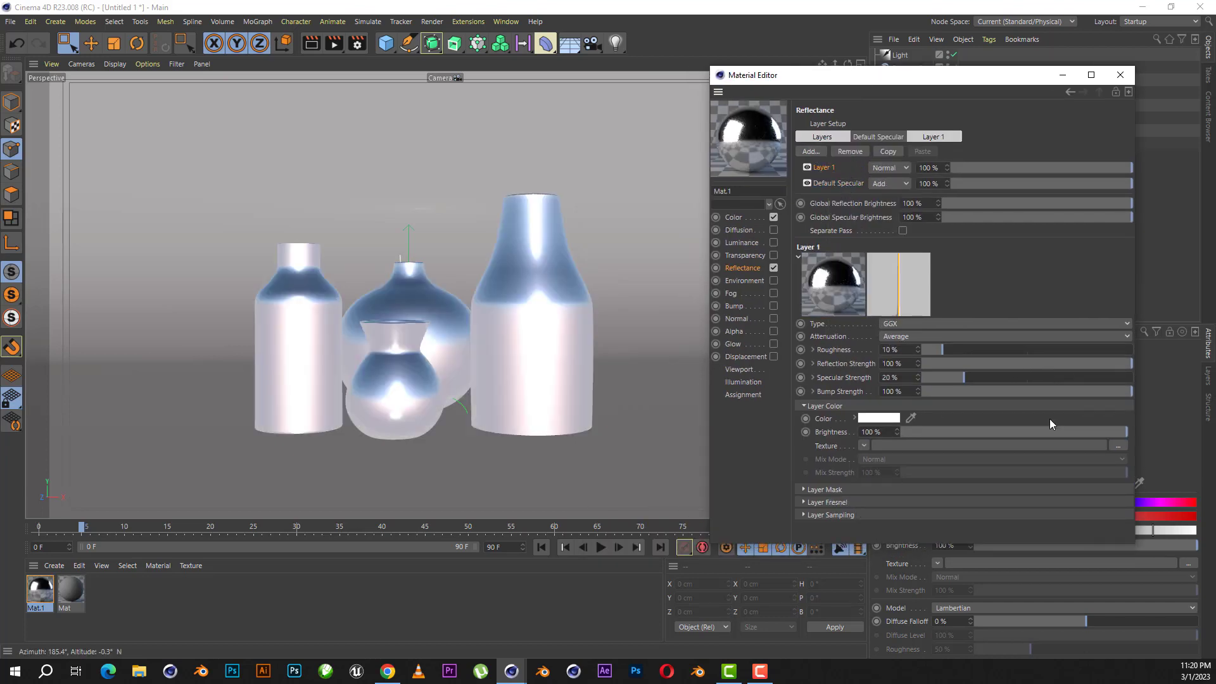
- Set the GGX layer to 46% brightness and 32% reflection strength, then preview-render
left_click_drag(1080, 436, 989, 431)
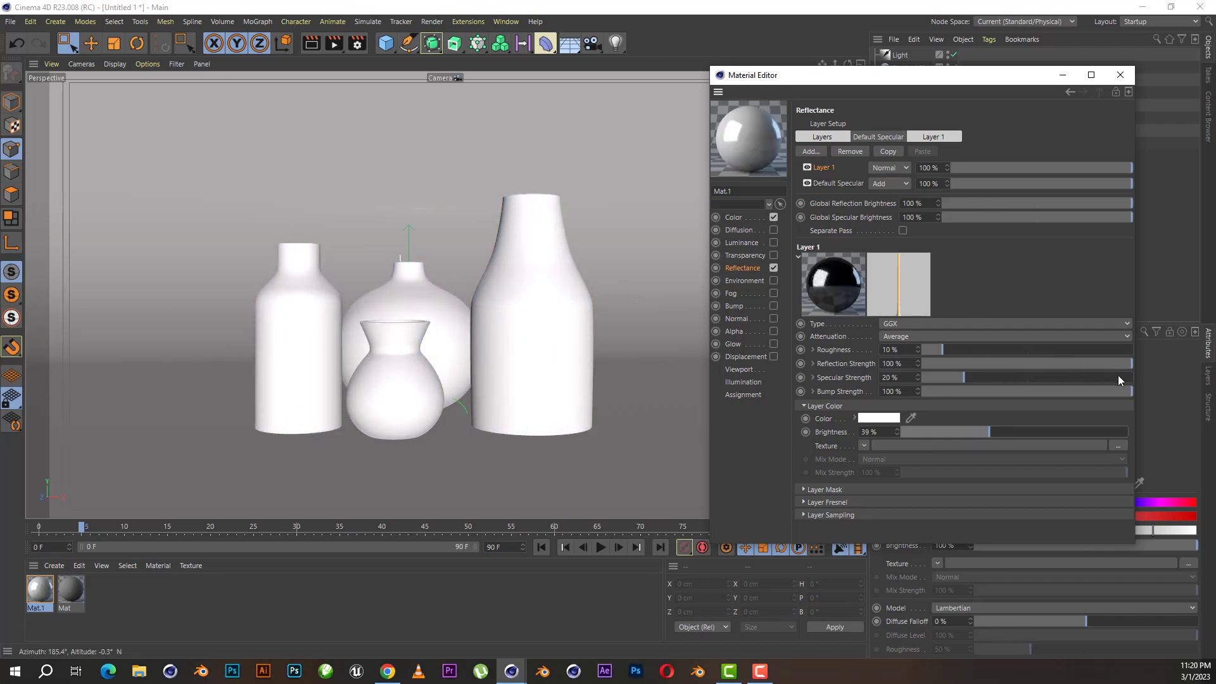
left_click_drag(1116, 372, 988, 364)
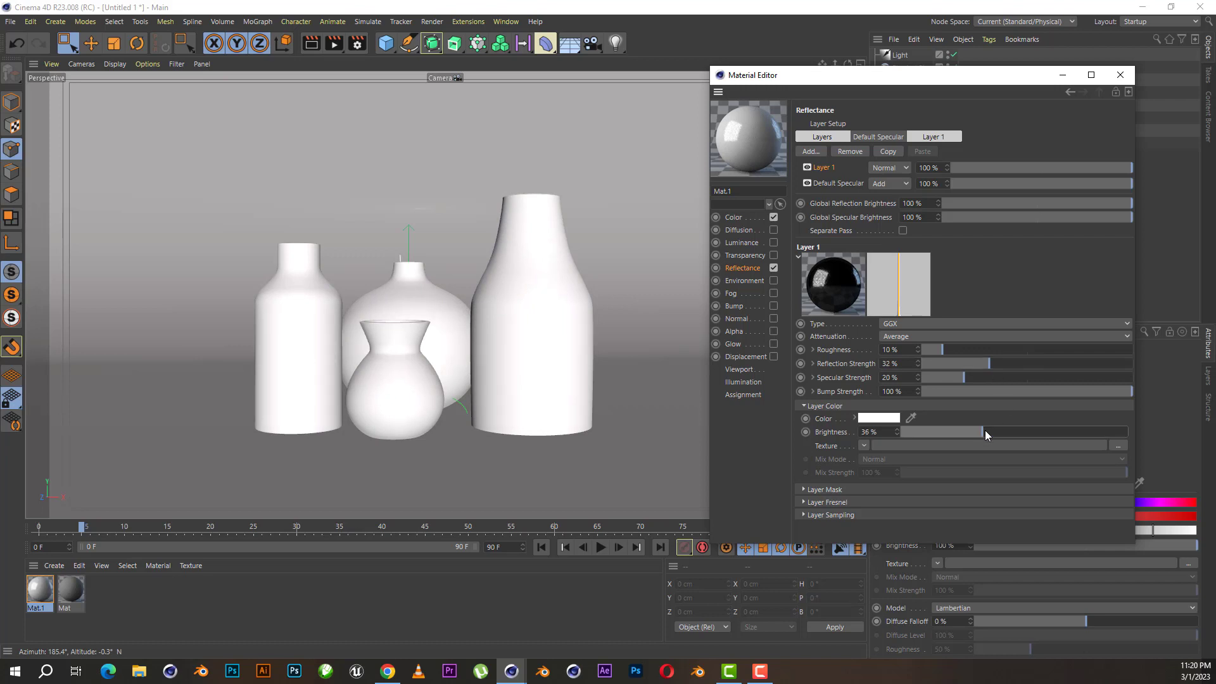
left_click_drag(985, 431, 1005, 428)
left_click(874, 500)
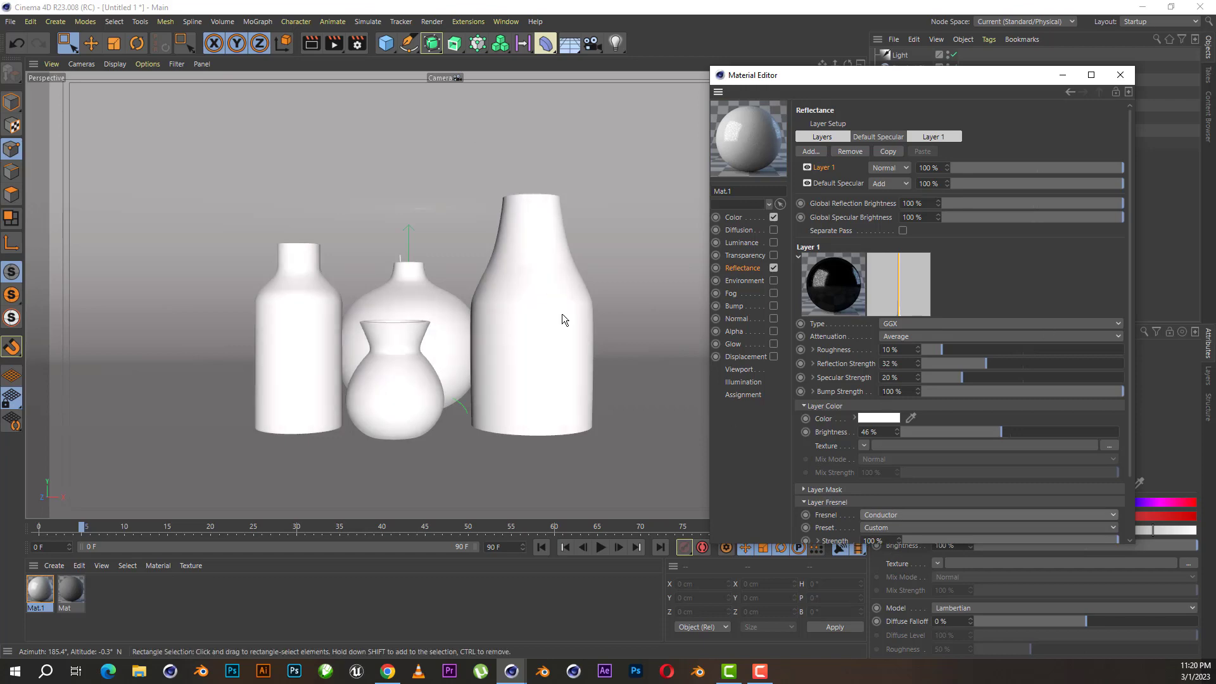
left_click(317, 45)
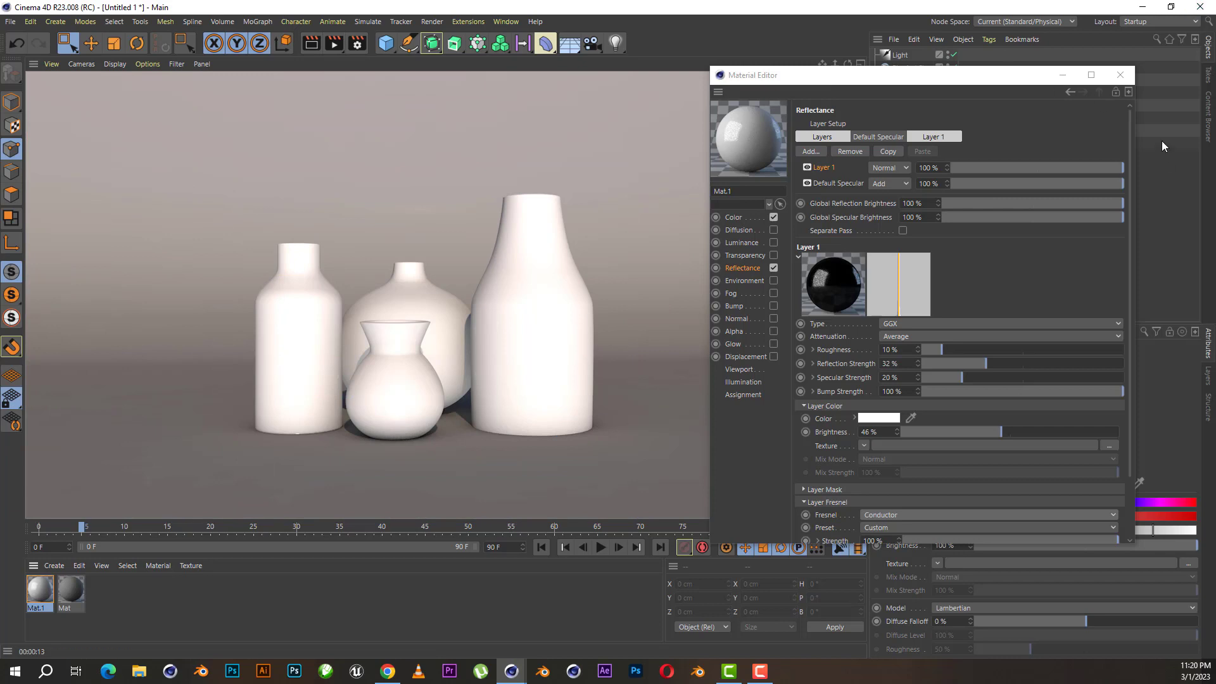
left_click(1119, 74)
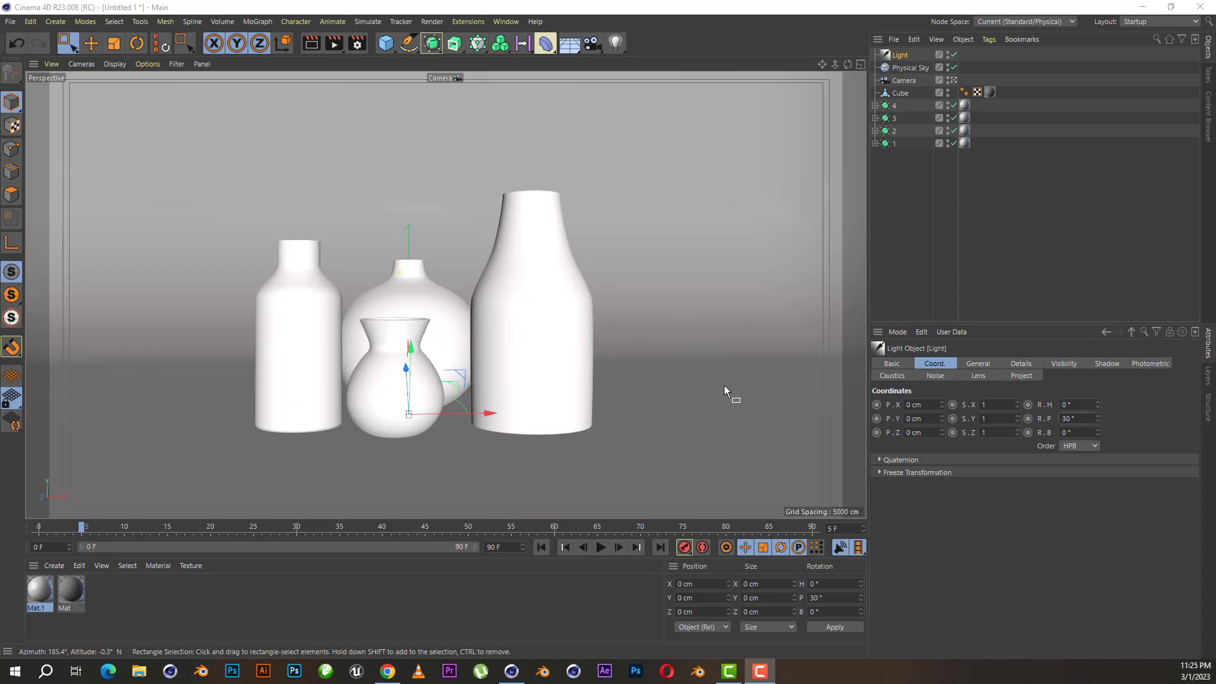
- Pitch the Light to -125° and render a viewport preview of the glossy vases
mouse_move(1099, 417)
left_mouse_down()
mouse_move(1067, 416)
mouse_move(1099, 418)
left_mouse_up()
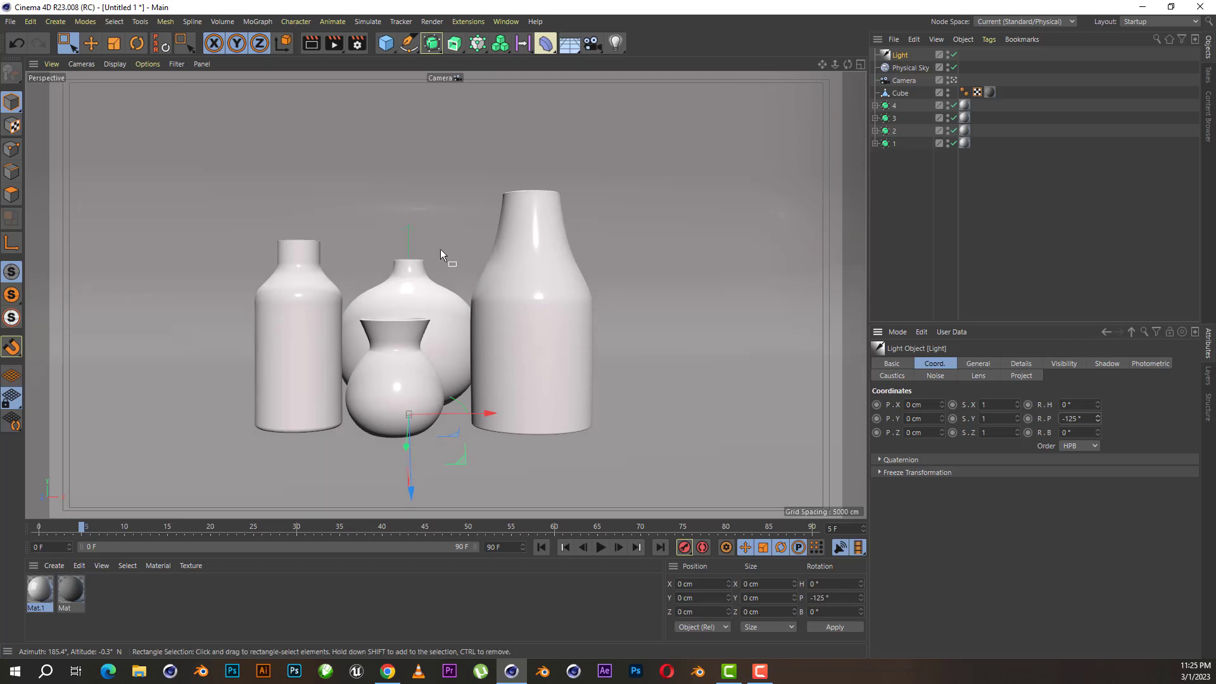
left_click(306, 48)
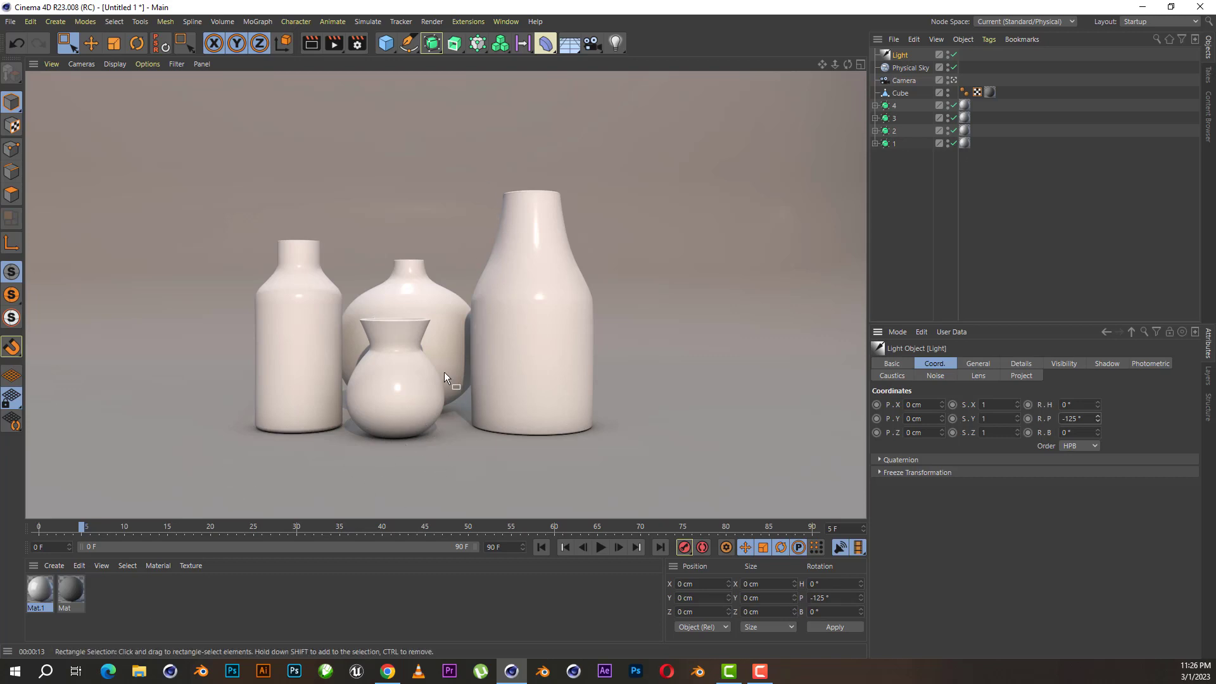
- Maximise the viewport and progressively render the vase scene into it
key("ctrl+Tab")
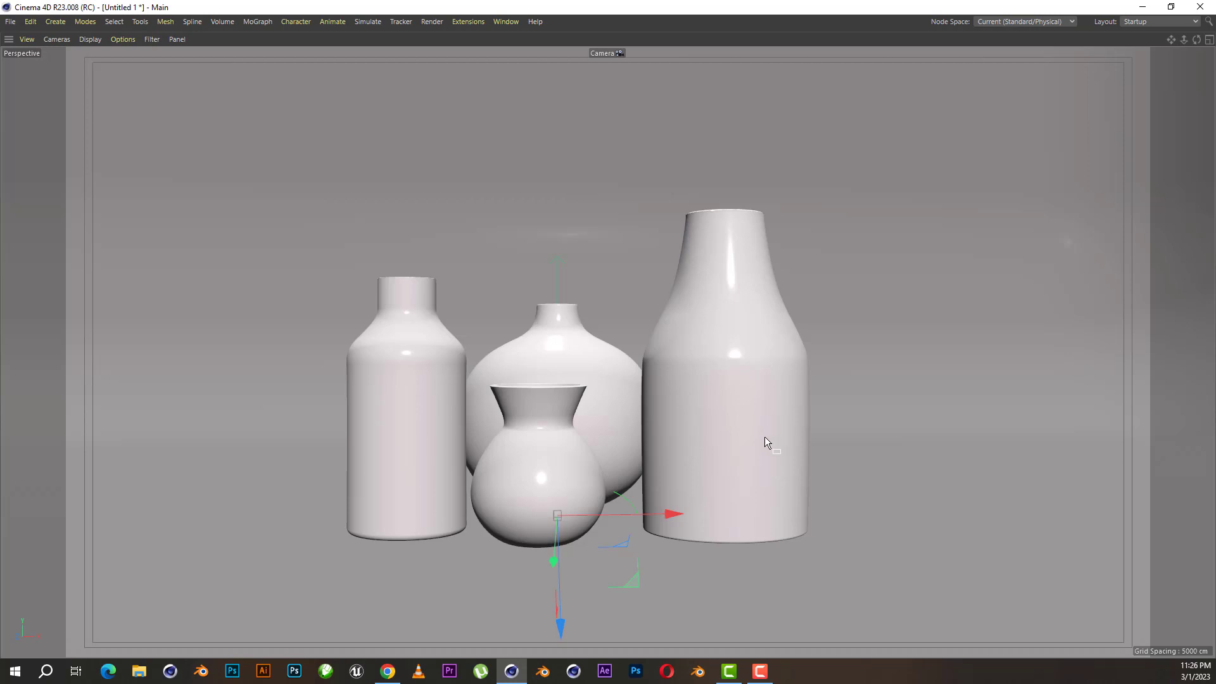
key("ctrl+r")
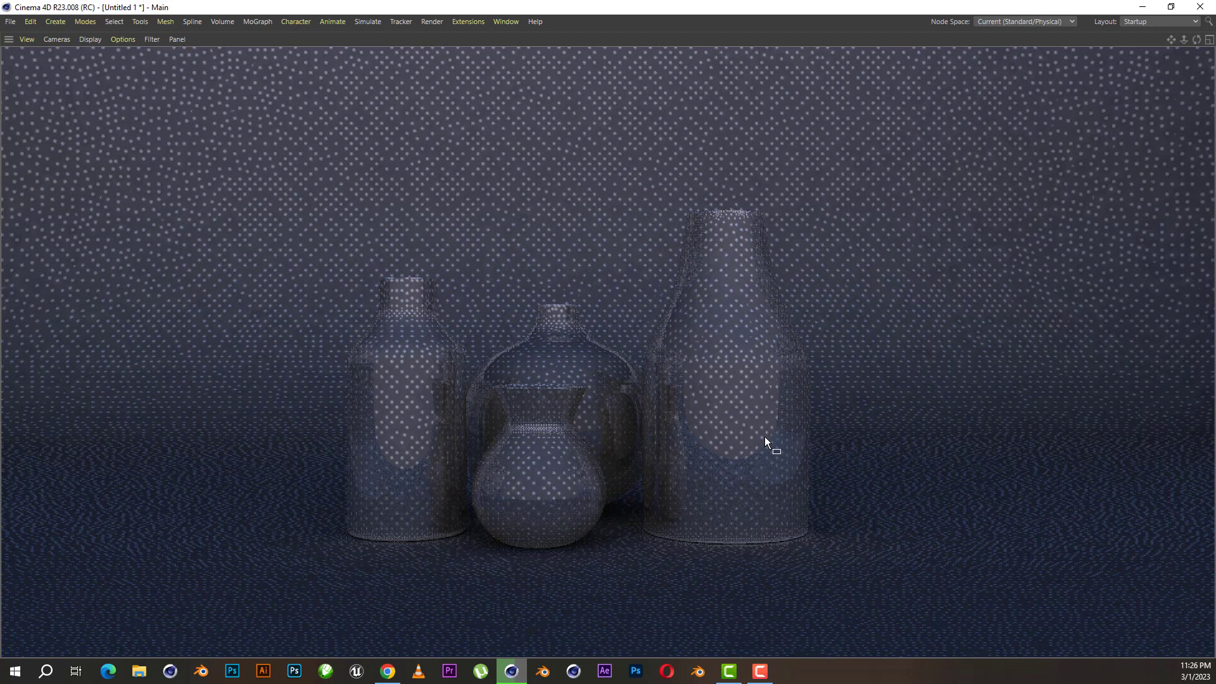
key("ctrl+r")
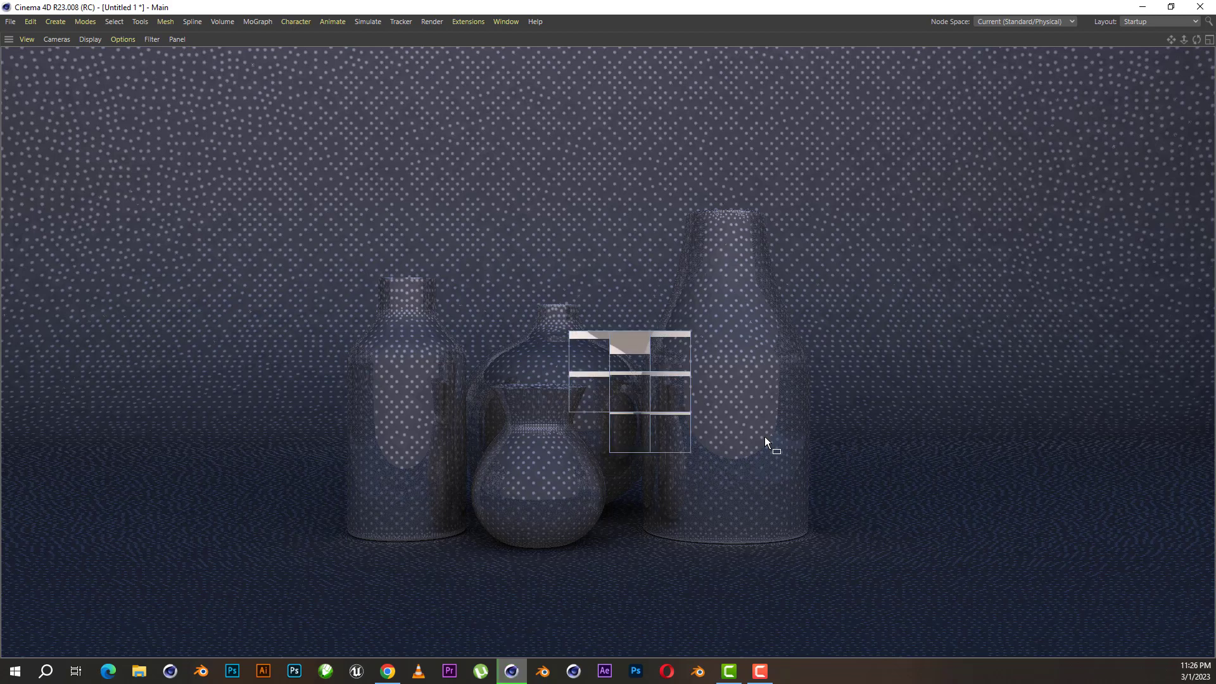